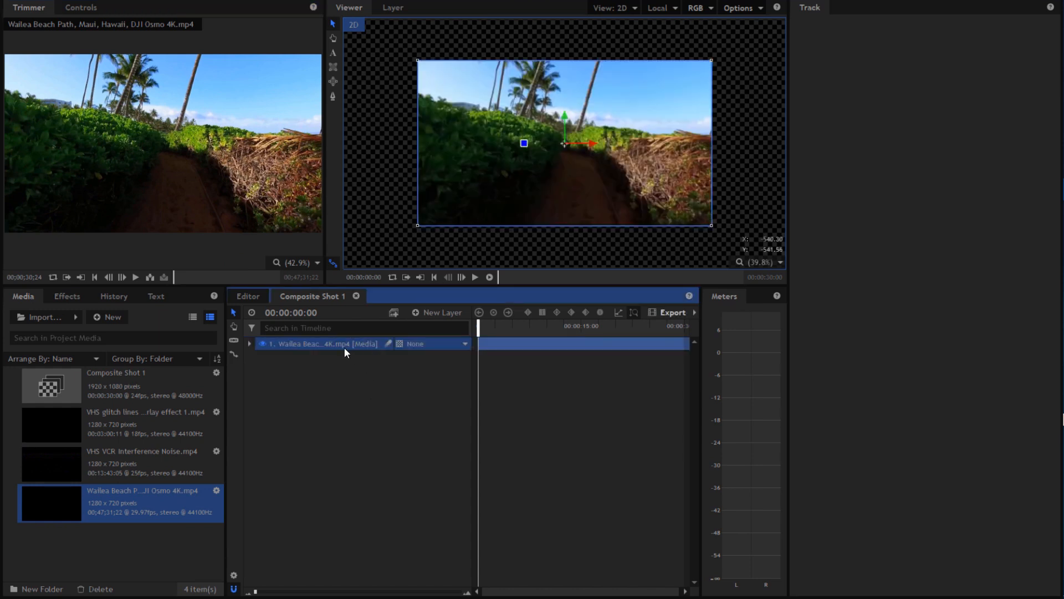
Step: Scale the beach footage layer in Composite Shot 1 to fill the composite frame
{"action": "right_click", "coordinate": [343, 346]}
{"action": "mouse_move", "coordinate": [425, 83]}
{"action": "left_click", "coordinate": [521, 81]}
Step: Copy the beach footage layer and paste it twice to get three stacked layers
{"action": "right_click", "coordinate": [313, 344]}
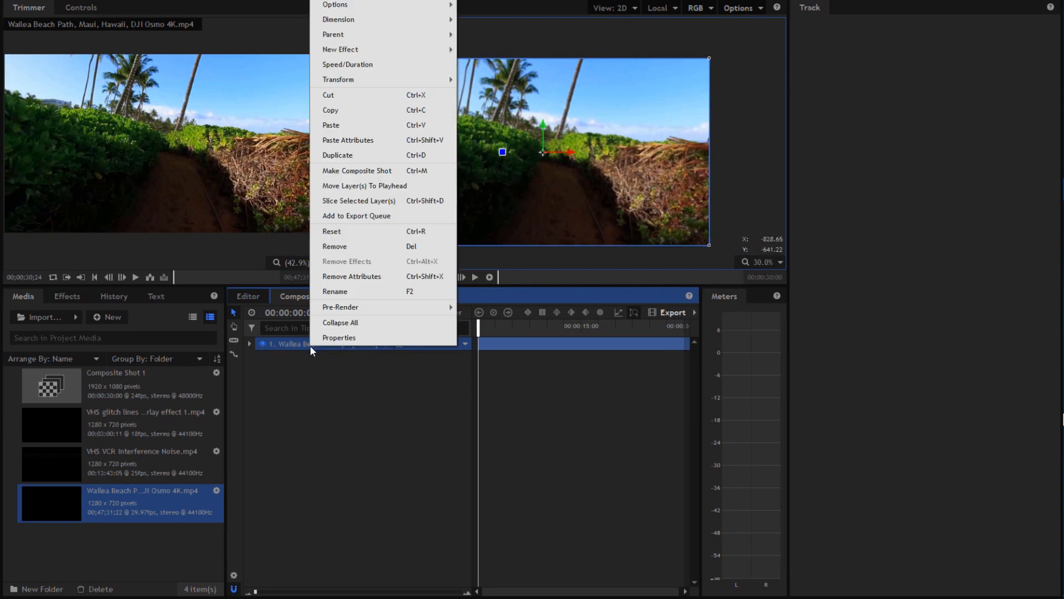
{"action": "left_click", "coordinate": [294, 347]}
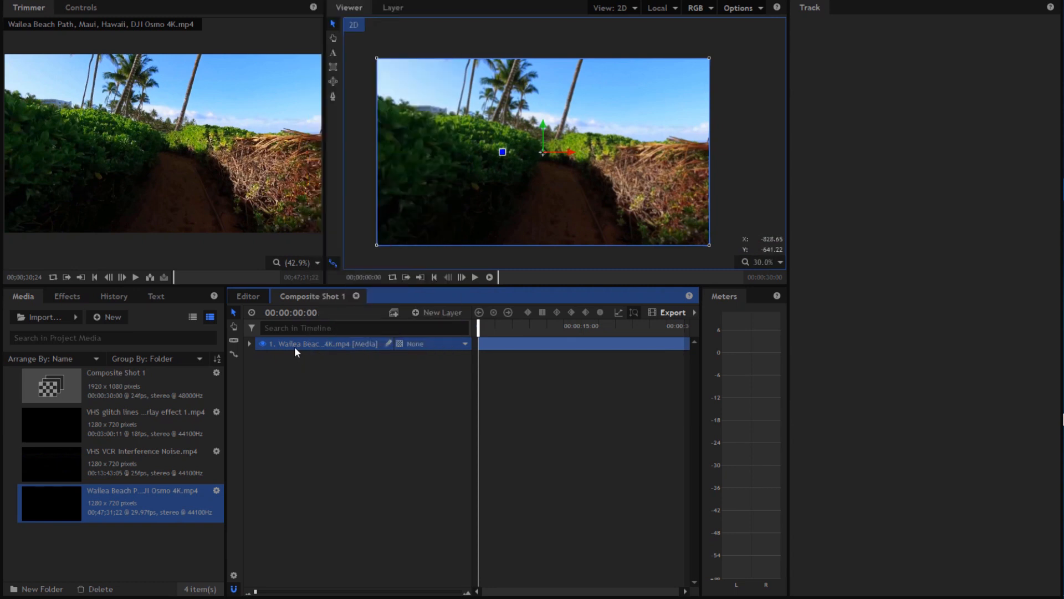
{"action": "left_click", "coordinate": [301, 382]}
{"action": "key", "text": "ctrl+v"}
{"action": "key", "text": "ctrl+v"}
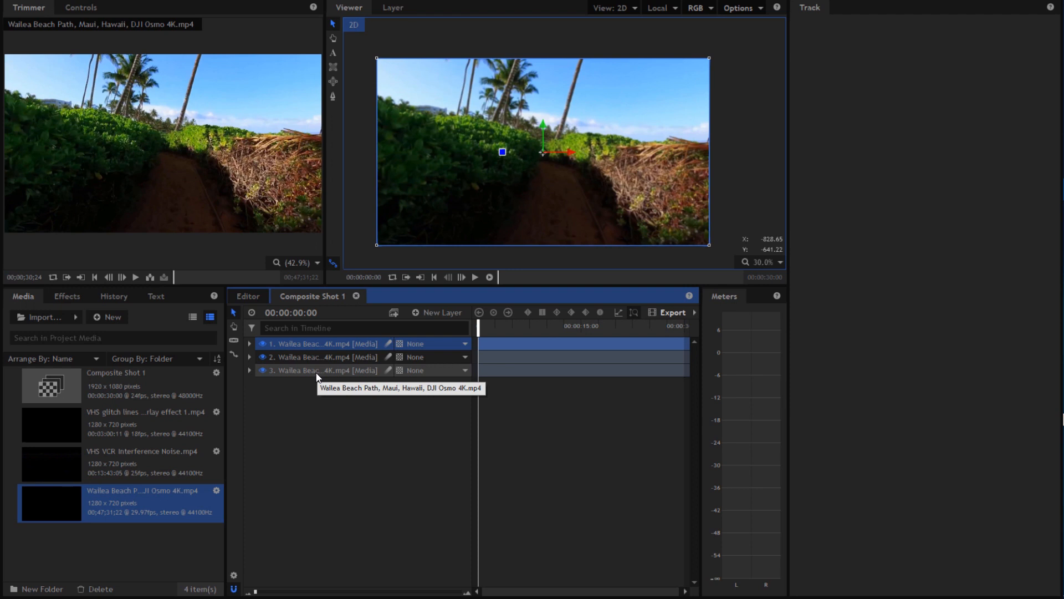
Step: Rename the lowest footage layer to "red"
{"action": "left_click", "coordinate": [316, 371]}
{"action": "right_click", "coordinate": [316, 371]}
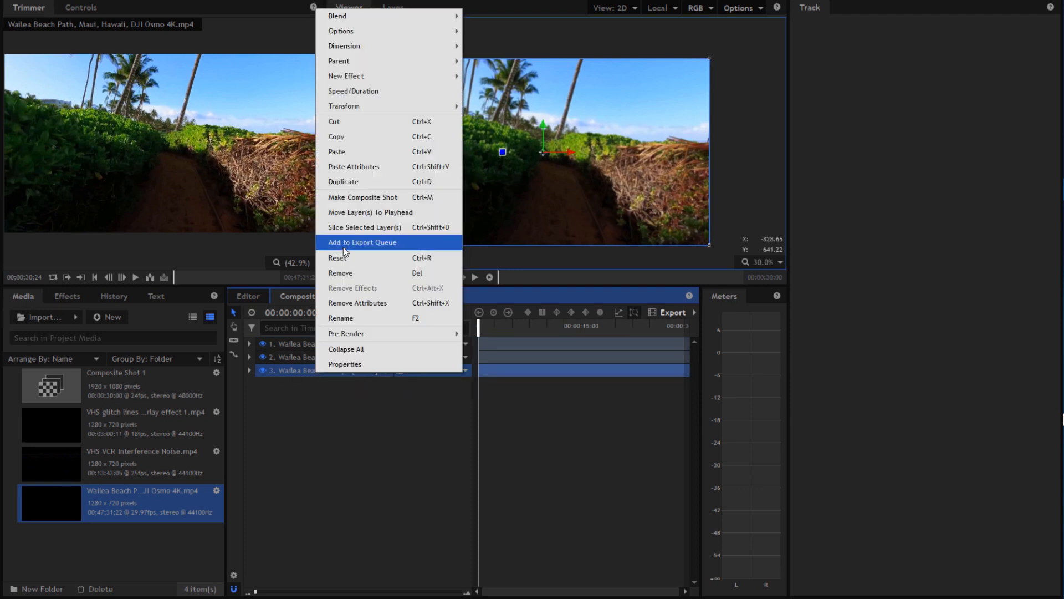
{"action": "left_click", "coordinate": [350, 313]}
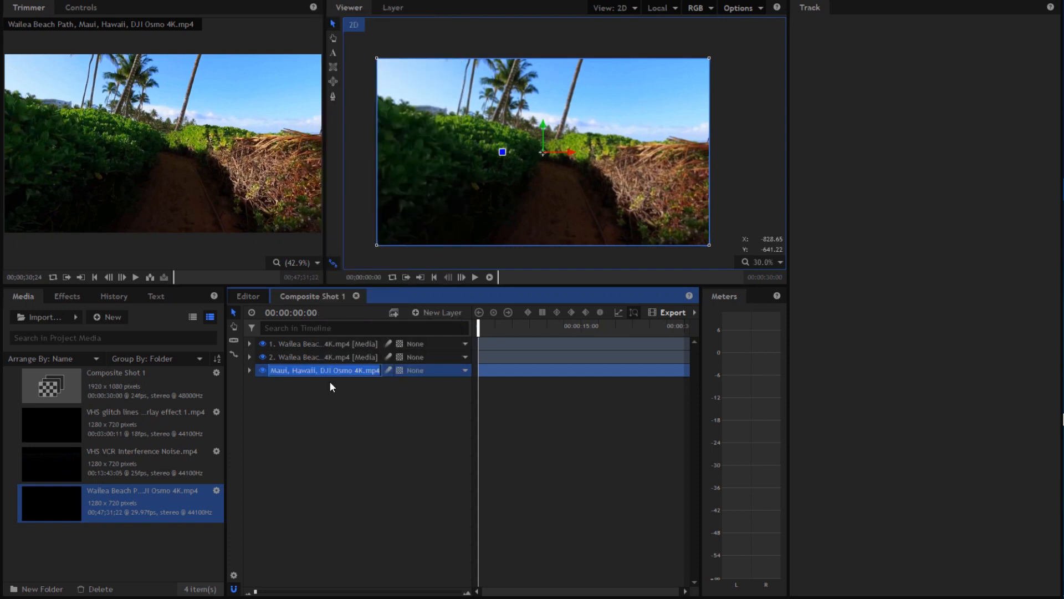
{"action": "type", "text": "red"}
{"action": "key", "text": "Return"}
Step: Rename the middle footage layer to "green"
{"action": "right_click", "coordinate": [322, 361]}
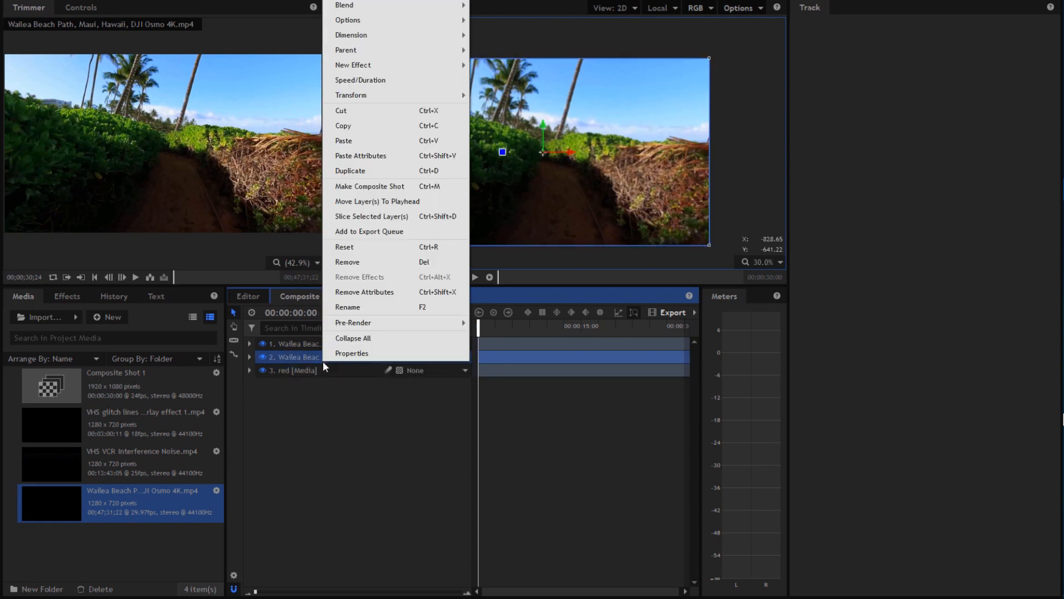
{"action": "left_click", "coordinate": [357, 307]}
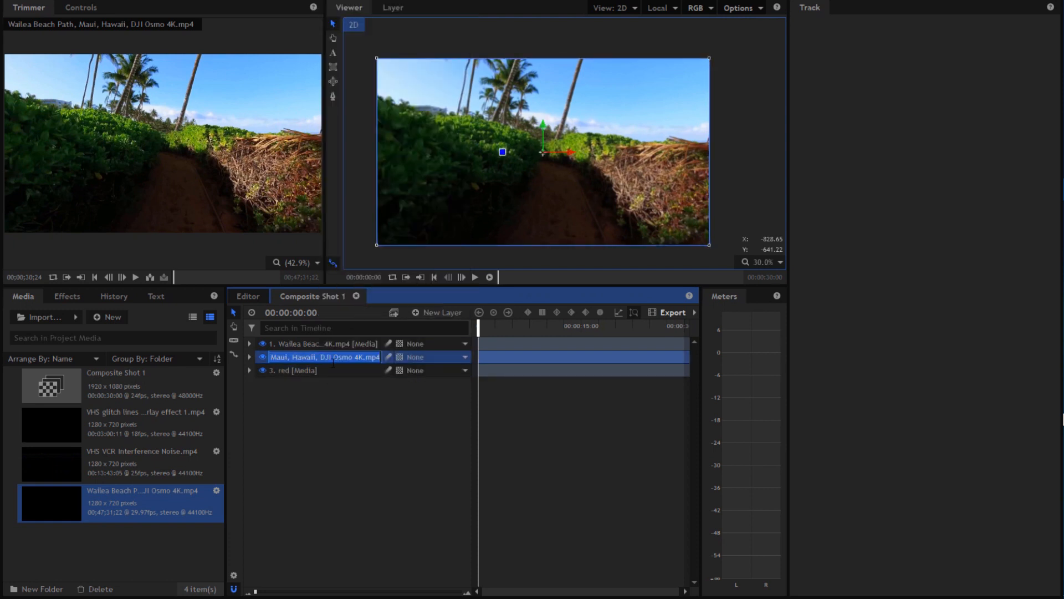
{"action": "type", "text": "green"}
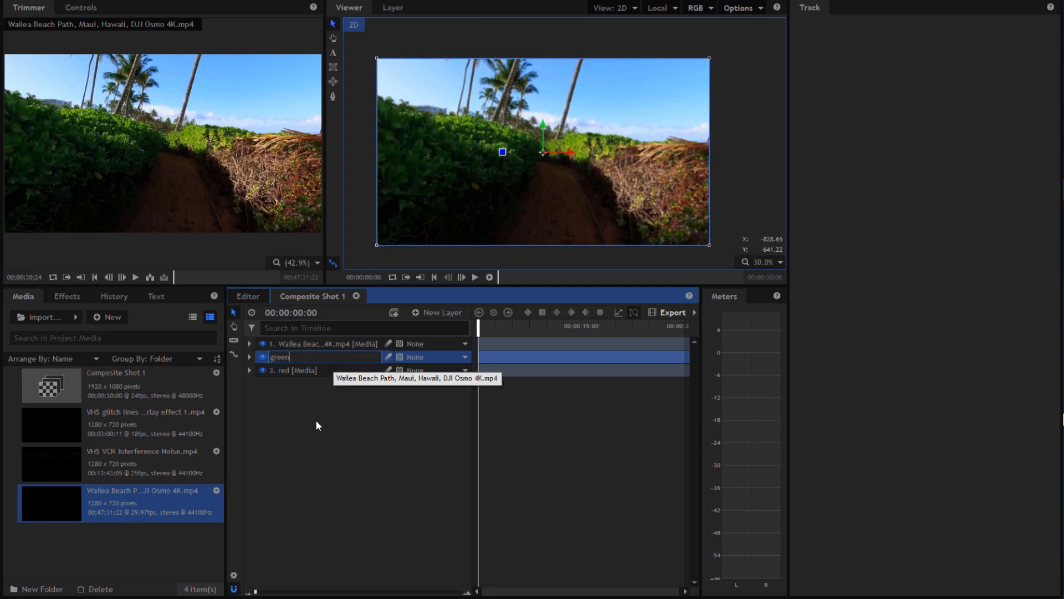
{"action": "key", "text": "Return"}
Step: Rename the uppermost footage layer to "blue"
{"action": "right_click", "coordinate": [327, 342]}
{"action": "left_click", "coordinate": [357, 287]}
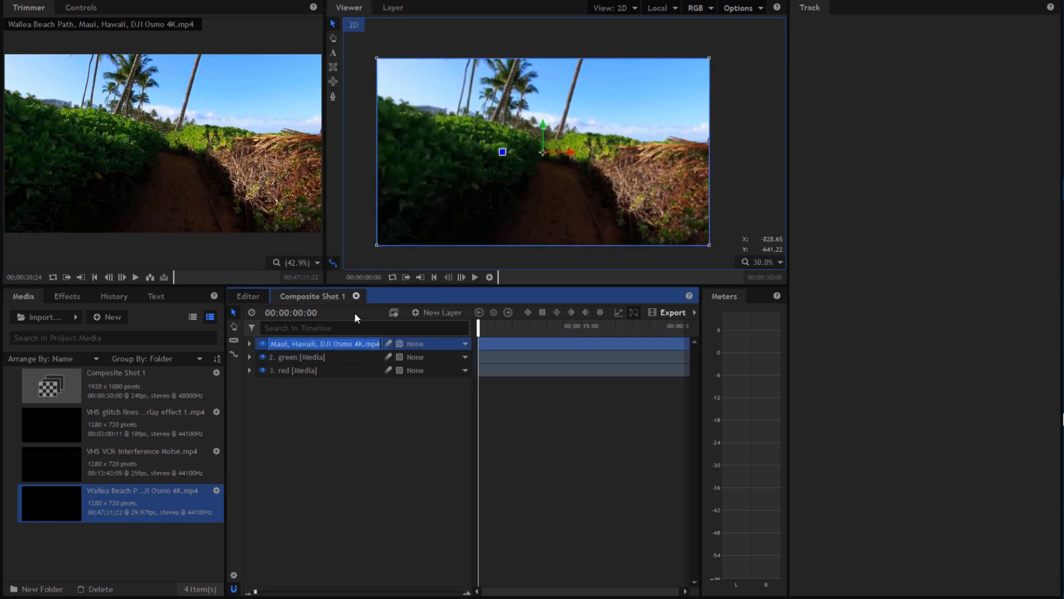
{"action": "type", "text": "blue"}
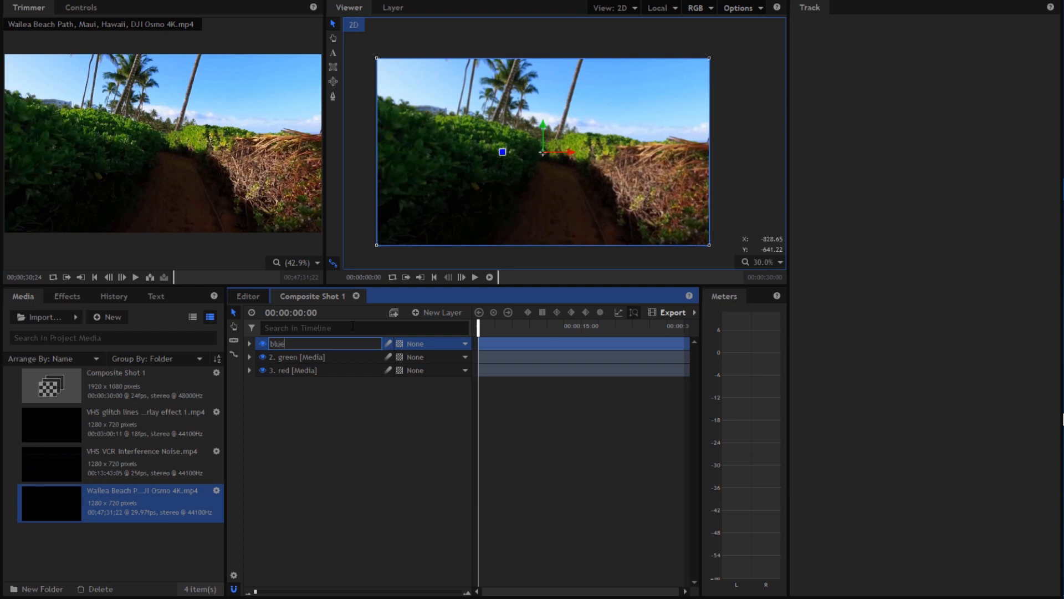
{"action": "left_click", "coordinate": [328, 517]}
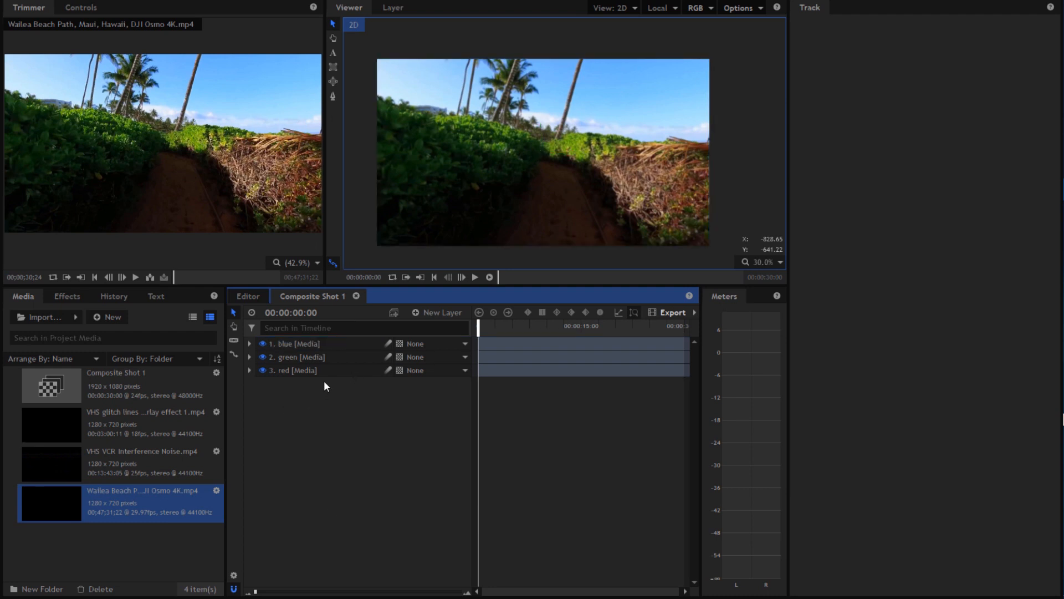
Step: Hide the green and blue layers, and apply the Levels Histogram effect to the red layer
{"action": "left_click", "coordinate": [263, 358]}
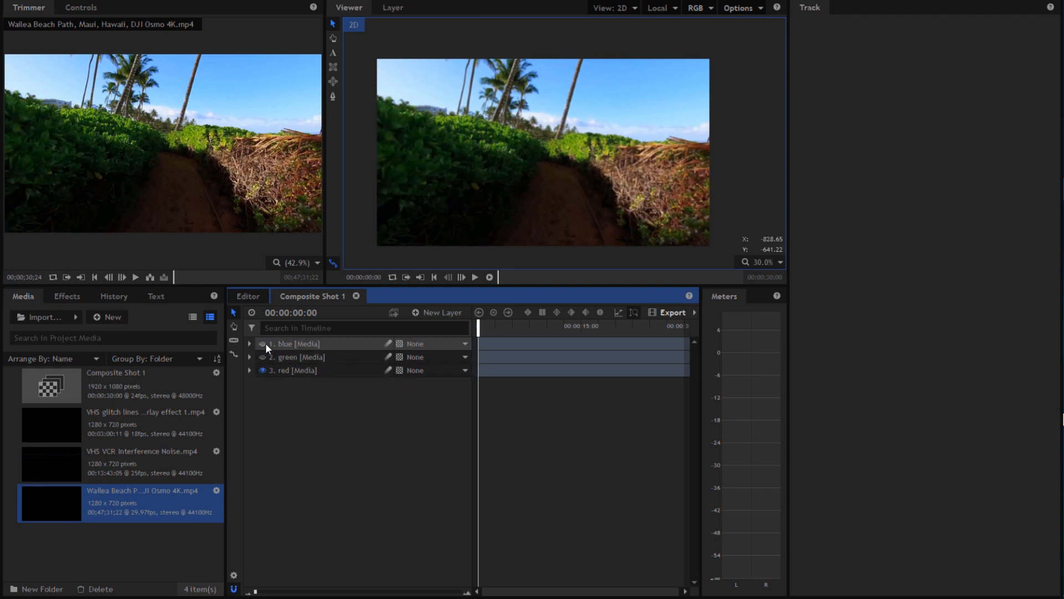
{"action": "left_click", "coordinate": [264, 343]}
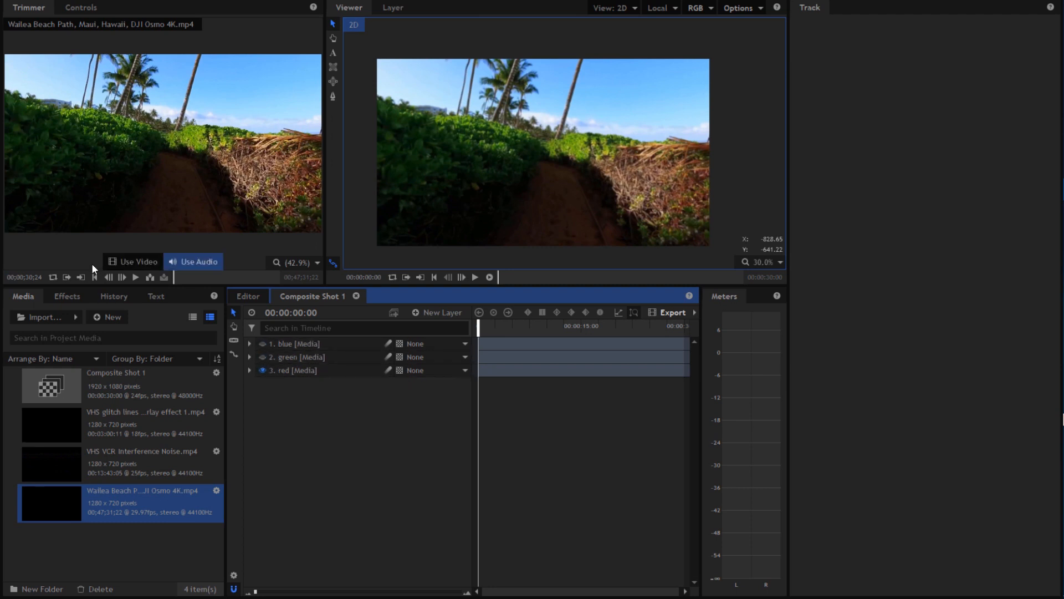
{"action": "left_click", "coordinate": [69, 297]}
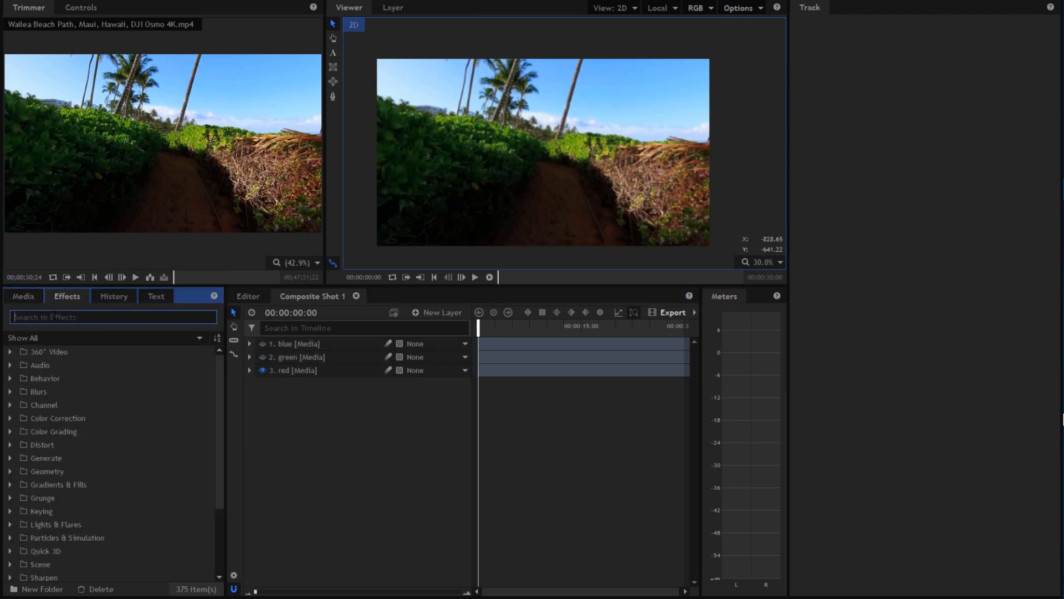
{"action": "type", "text": "t"}
{"action": "type", "text": "e"}
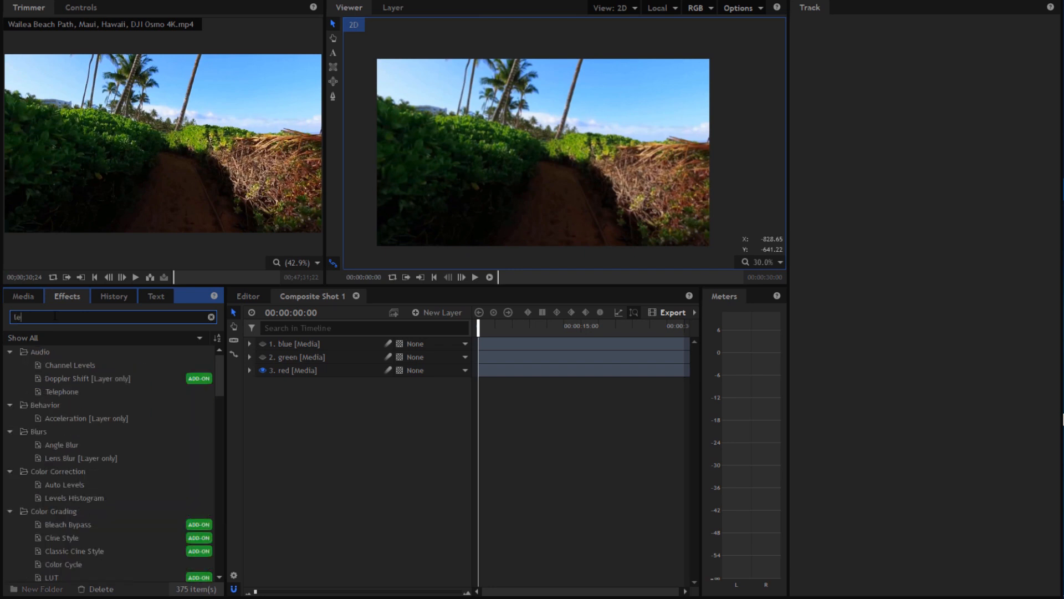
{"action": "type", "text": "vels"}
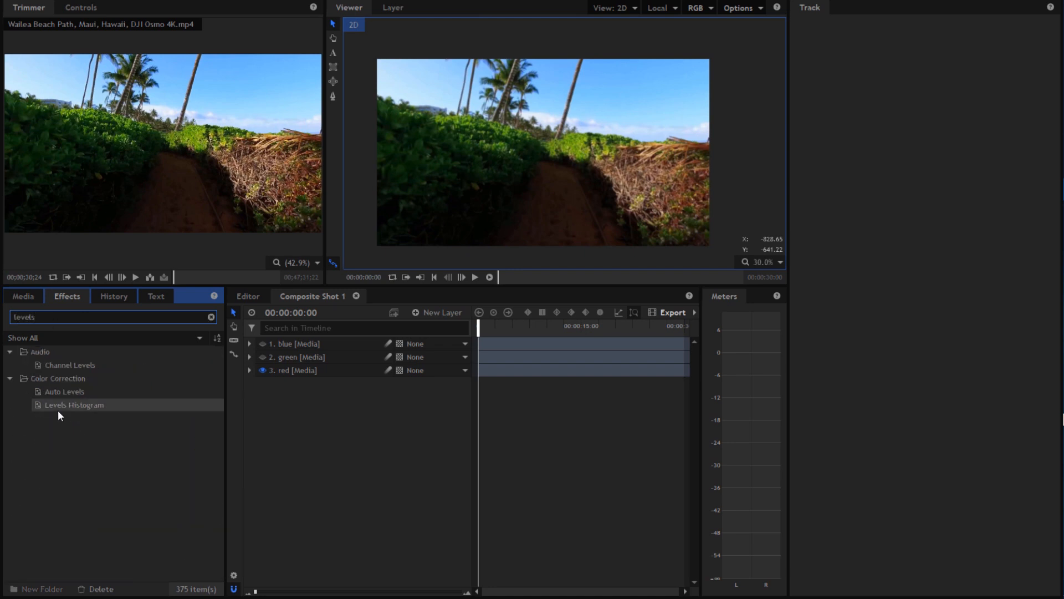
{"action": "left_click_drag", "start_coordinate": [74, 405], "coordinate": [315, 371]}
Step: Set Green Output White to 0.00 in the red layer's Levels Histogram
{"action": "left_click", "coordinate": [96, 8]}
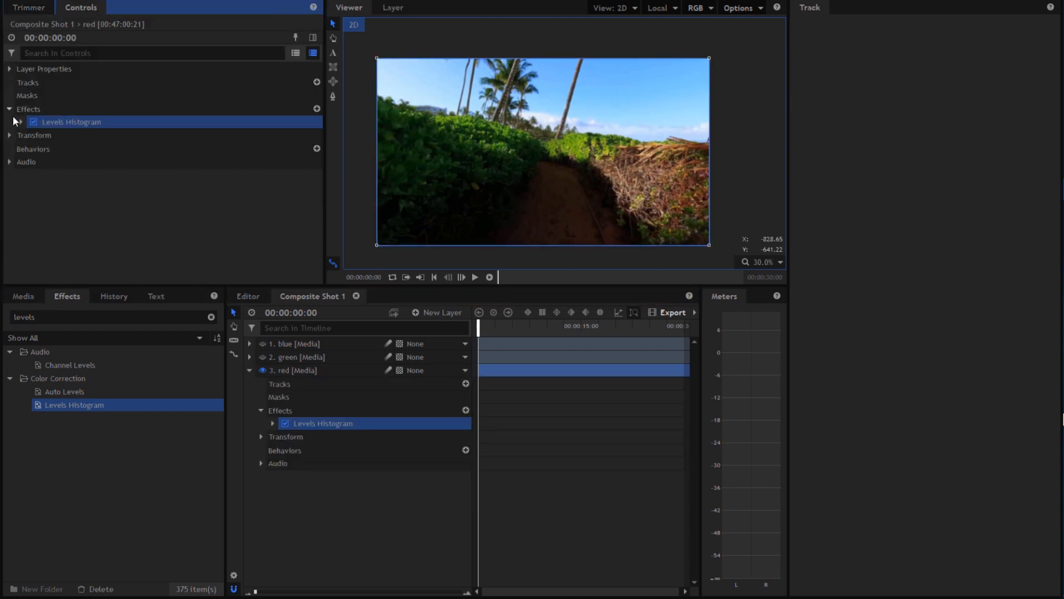
{"action": "left_click", "coordinate": [21, 121]}
{"action": "scroll", "coordinate": [212, 131], "scroll_direction": "down", "scroll_amount": 2}
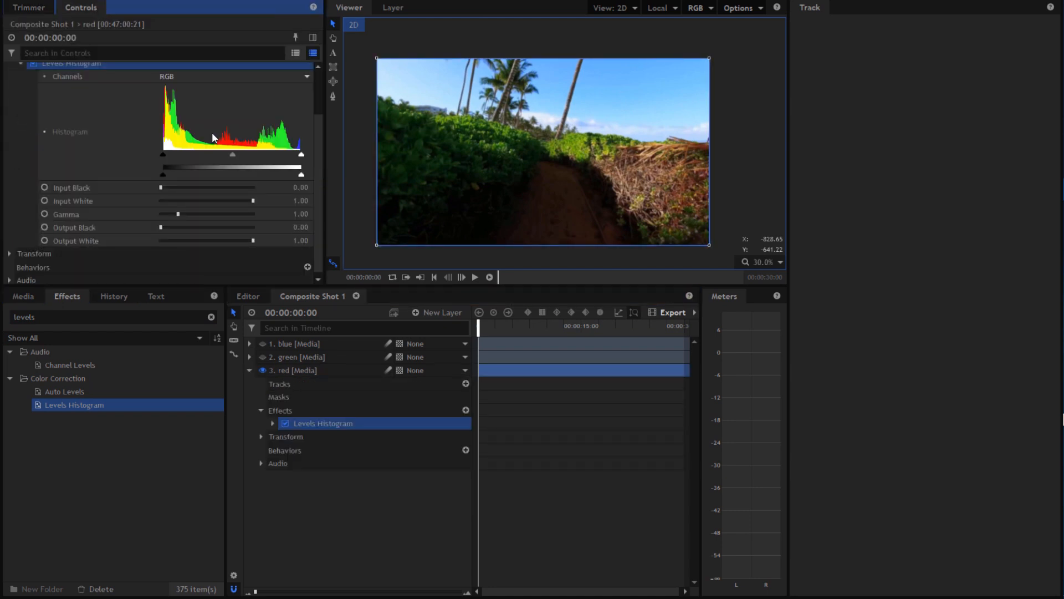
{"action": "left_click", "coordinate": [204, 79]}
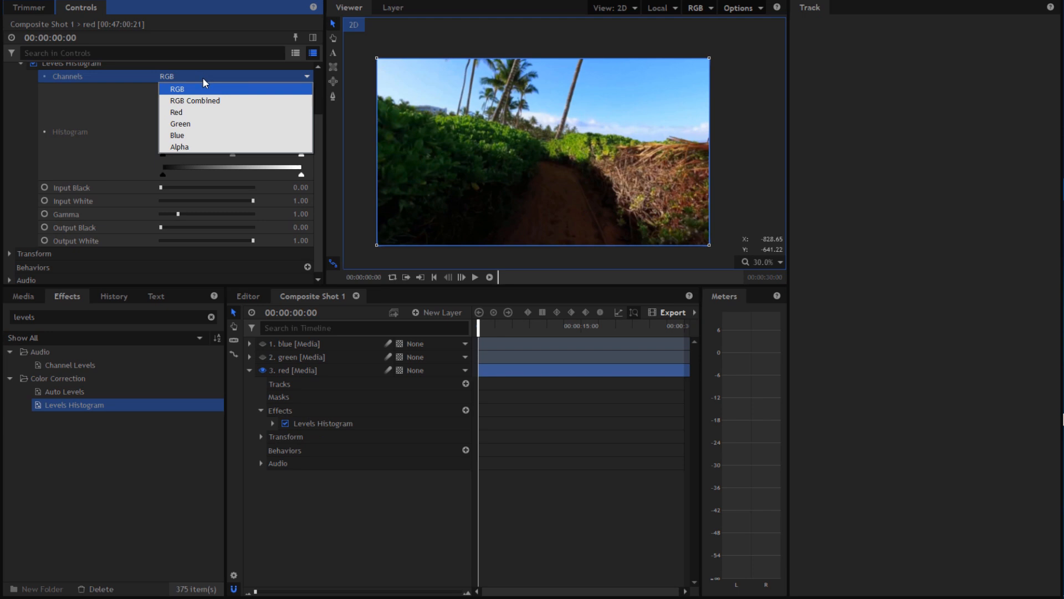
{"action": "left_click", "coordinate": [184, 125]}
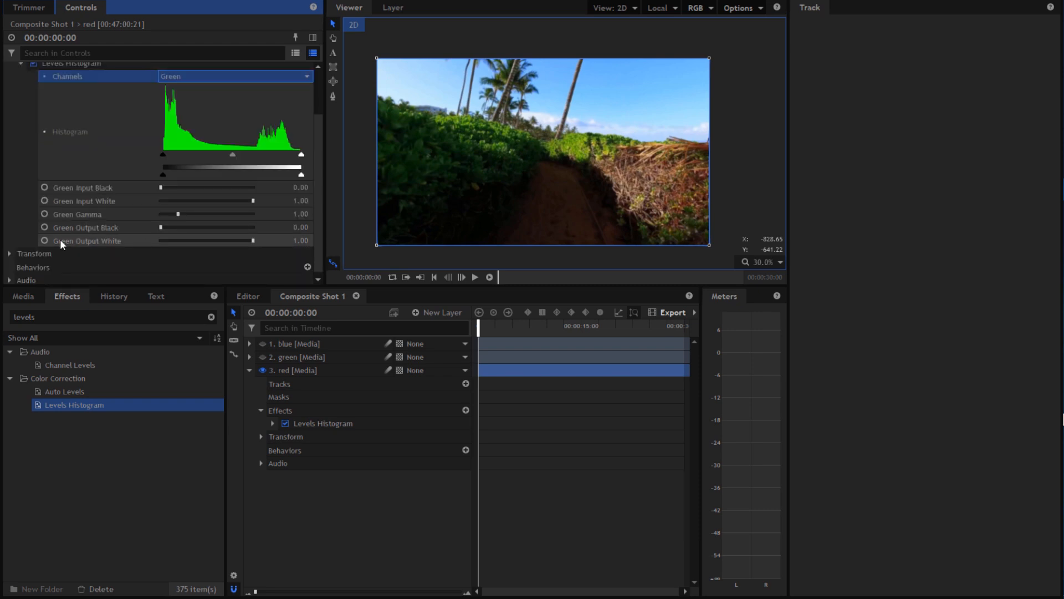
{"action": "left_click_drag", "start_coordinate": [253, 241], "coordinate": [83, 249]}
Step: Set Blue Output White to 0.00 in the red layer's Levels Histogram
{"action": "left_click", "coordinate": [208, 78]}
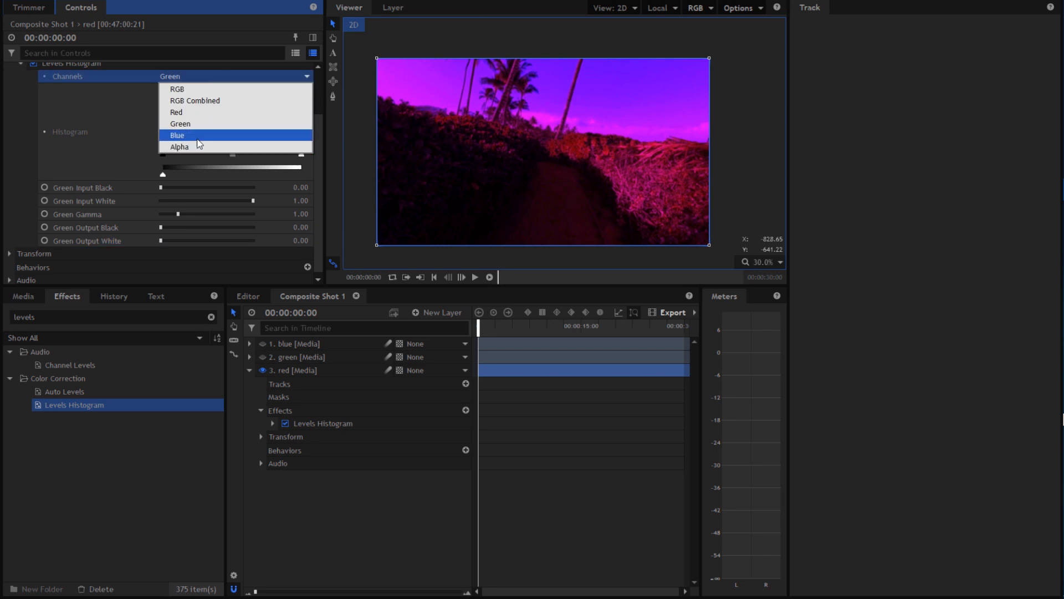
{"action": "left_click", "coordinate": [197, 139]}
{"action": "left_click_drag", "start_coordinate": [253, 238], "coordinate": [85, 234]}
Step: Make the green layer visible again and apply the Levels Histogram effect to it
{"action": "left_click", "coordinate": [262, 361]}
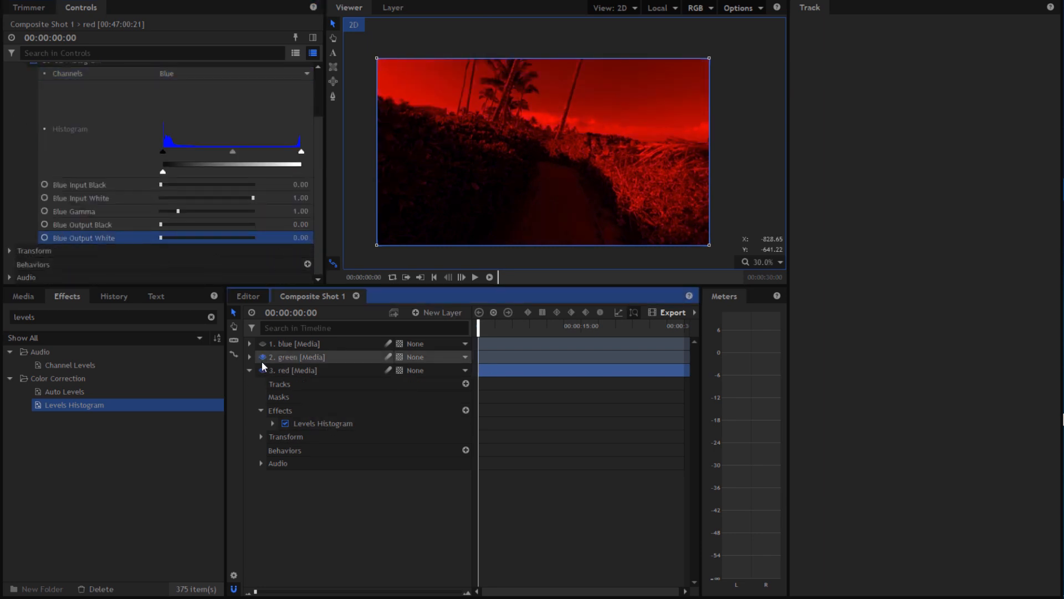
{"action": "left_click", "coordinate": [249, 370]}
{"action": "left_click", "coordinate": [290, 359]}
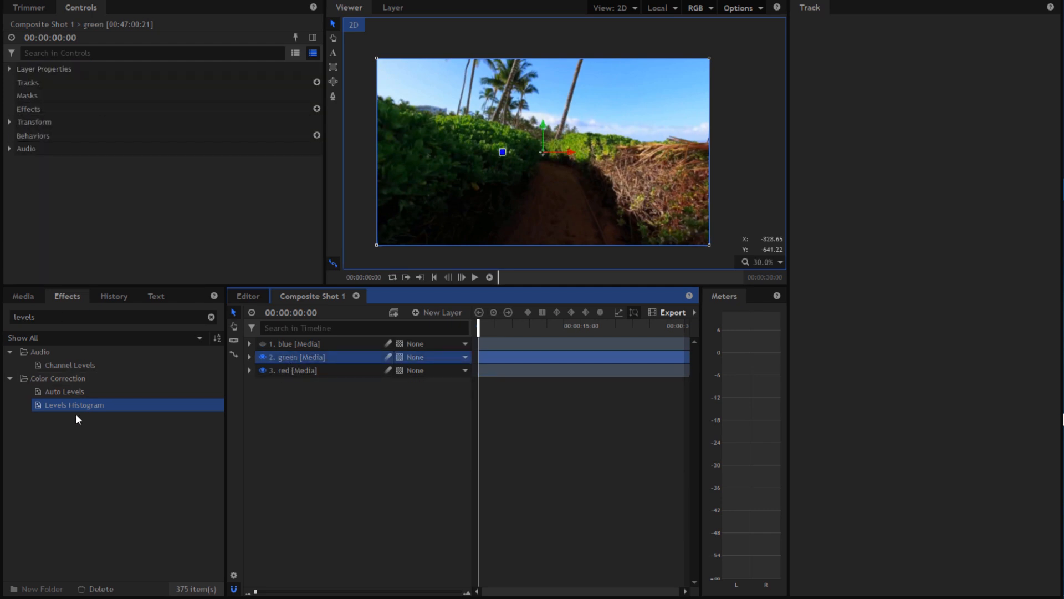
{"action": "left_click_drag", "start_coordinate": [76, 409], "coordinate": [311, 363]}
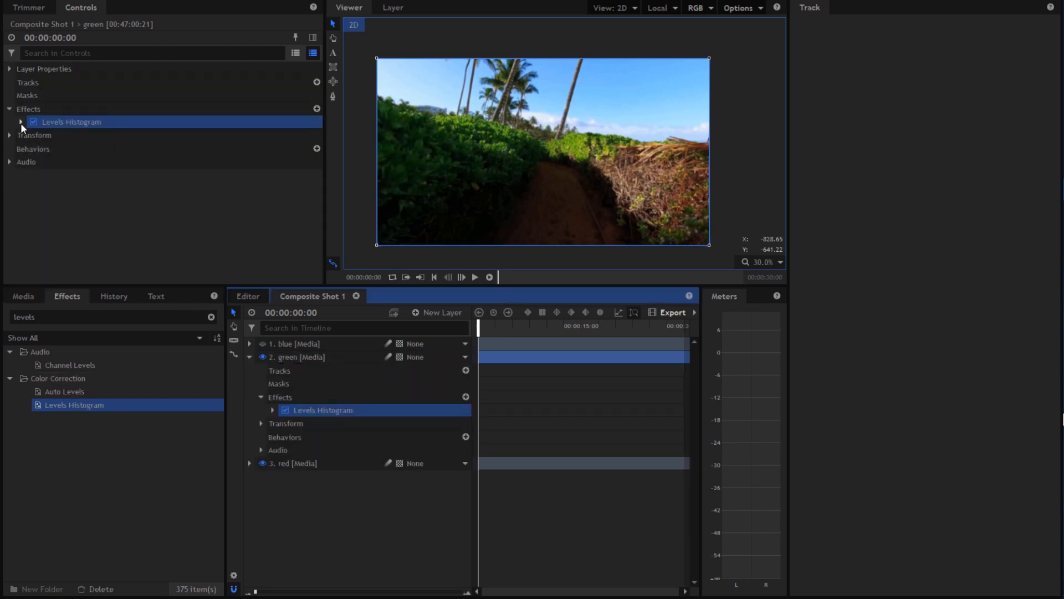
Step: Set Red Output White to 0.00 in the green layer's Levels Histogram
{"action": "left_click", "coordinate": [21, 123]}
{"action": "left_click", "coordinate": [195, 88]}
{"action": "left_click", "coordinate": [192, 110]}
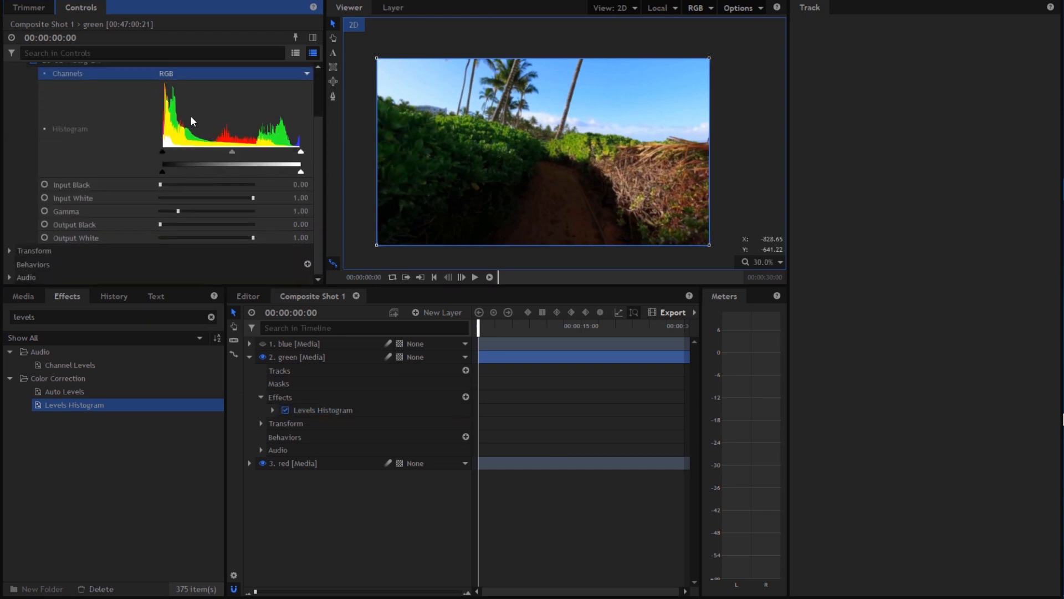
{"action": "left_click_drag", "start_coordinate": [237, 240], "coordinate": [157, 240]}
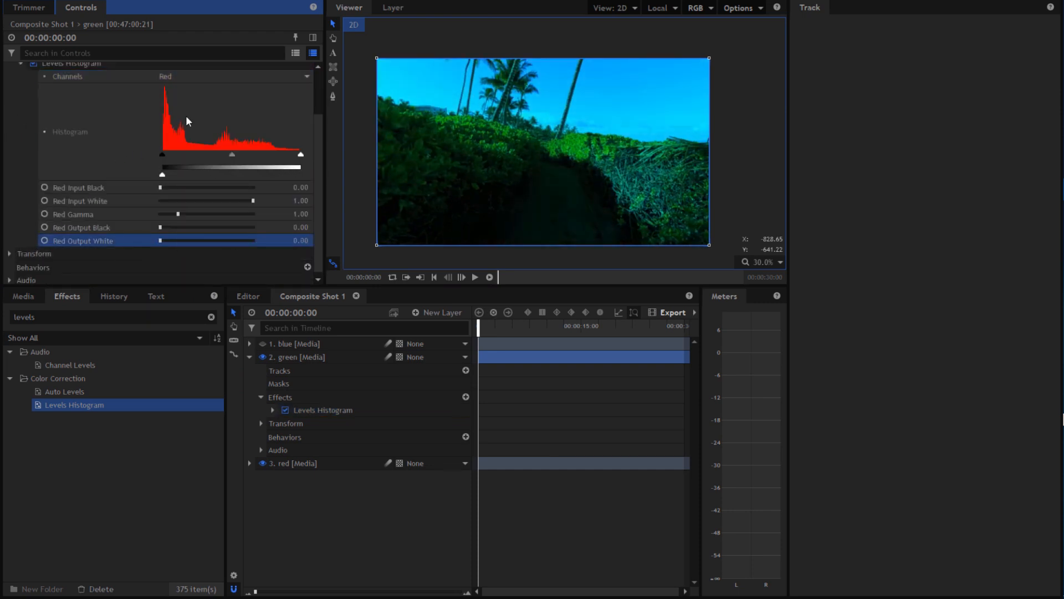
Step: Set Blue Output White to 0.00 in the green layer's Levels Histogram
{"action": "left_click", "coordinate": [224, 78]}
{"action": "left_click", "coordinate": [186, 146]}
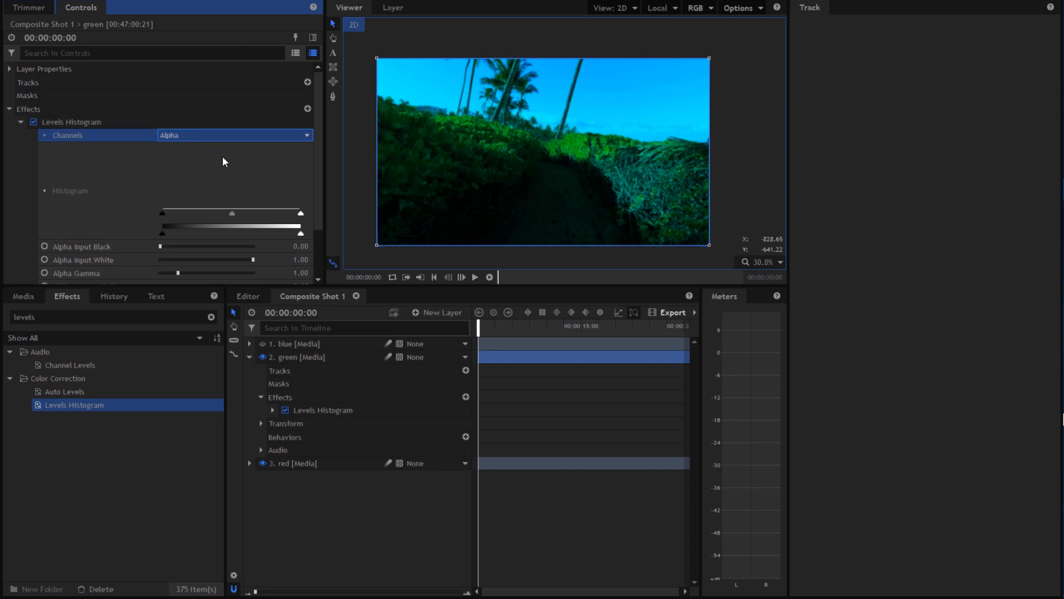
{"action": "left_click", "coordinate": [235, 135]}
{"action": "left_click", "coordinate": [190, 194]}
{"action": "scroll", "coordinate": [216, 211], "scroll_direction": "down", "scroll_amount": 3}
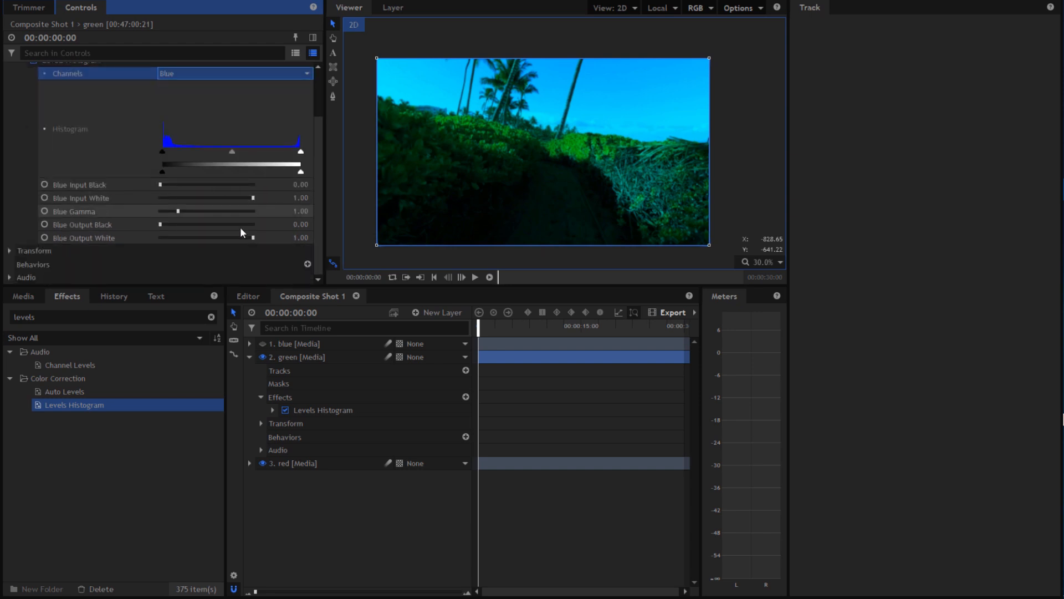
{"action": "left_click", "coordinate": [244, 238]}
{"action": "left_click_drag", "start_coordinate": [199, 240], "coordinate": [12, 249]}
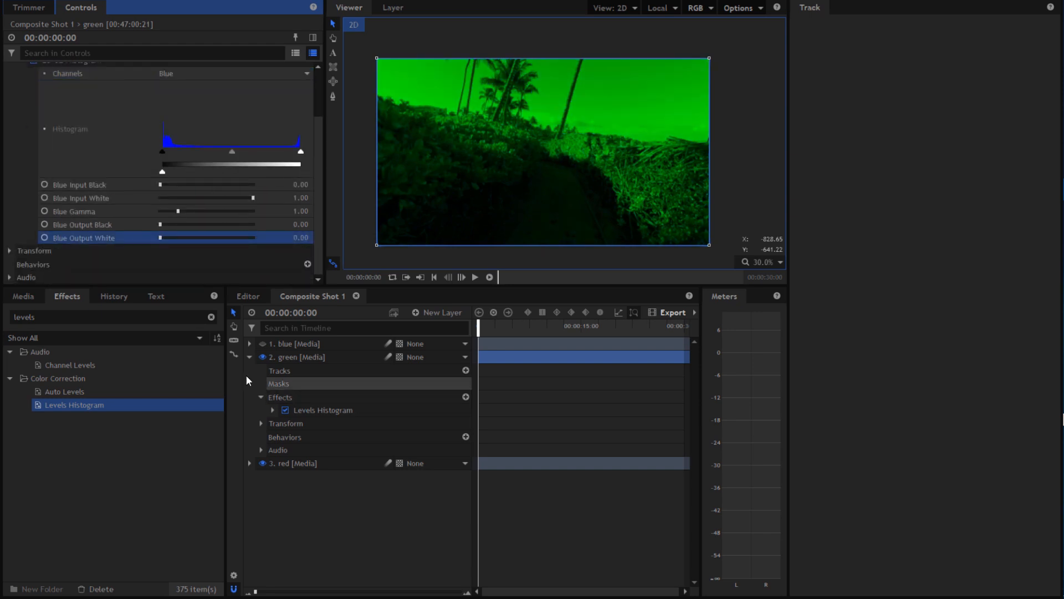
Step: Make the blue layer visible again and apply the Levels Histogram effect to it
{"action": "left_click", "coordinate": [264, 344]}
{"action": "left_click", "coordinate": [304, 345]}
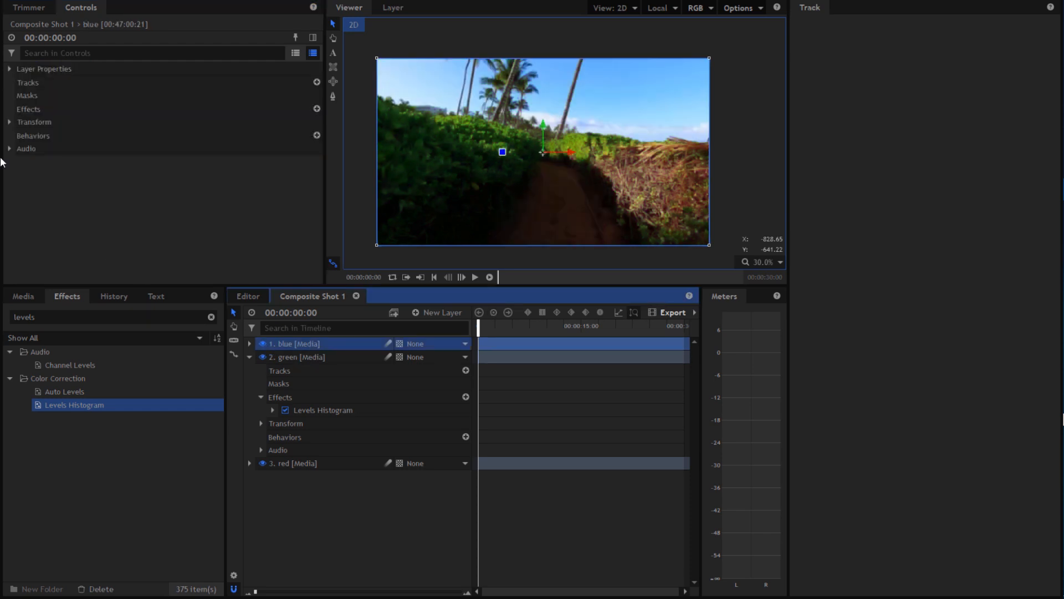
{"action": "left_click_drag", "start_coordinate": [60, 407], "coordinate": [298, 345]}
Step: Set Red Output White to 0.00 in the blue layer's Levels Histogram
{"action": "left_click", "coordinate": [21, 122]}
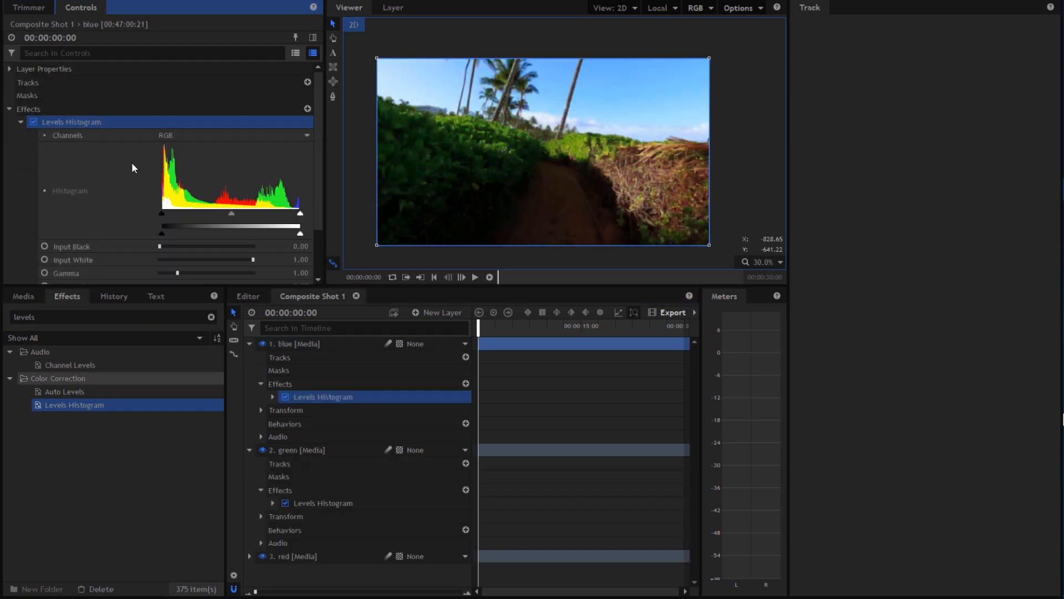
{"action": "left_click", "coordinate": [225, 140]}
{"action": "left_click", "coordinate": [189, 169]}
{"action": "scroll", "coordinate": [227, 188], "scroll_direction": "down", "scroll_amount": 2}
{"action": "left_click", "coordinate": [251, 239]}
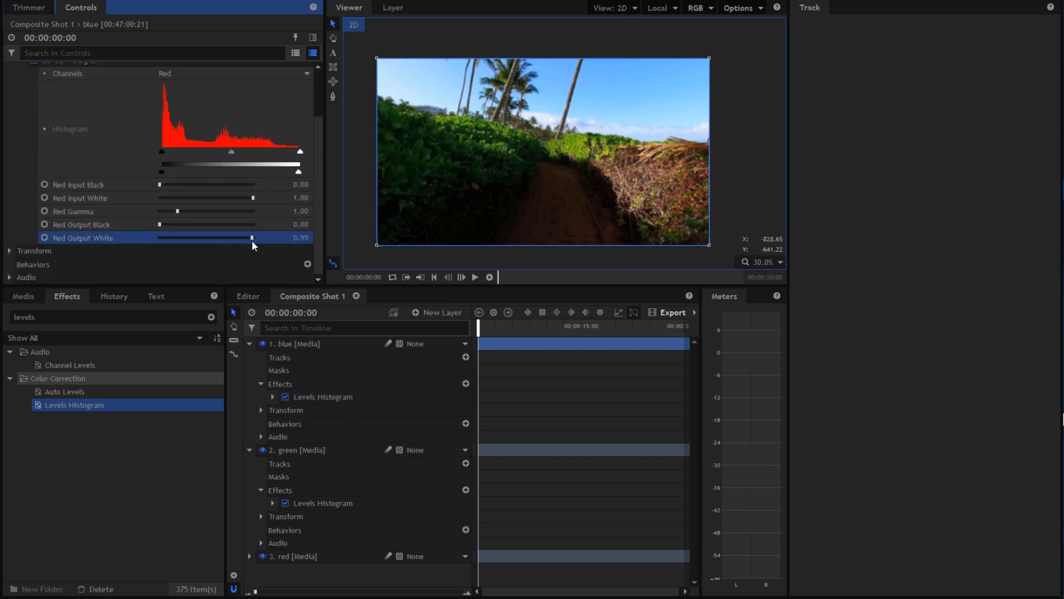
{"action": "left_click_drag", "start_coordinate": [251, 239], "coordinate": [159, 239]}
Step: Set Green Output White to 0.00 in the blue layer's Levels Histogram, and collapse its effect settings
{"action": "left_click", "coordinate": [208, 73]}
{"action": "left_click", "coordinate": [209, 120]}
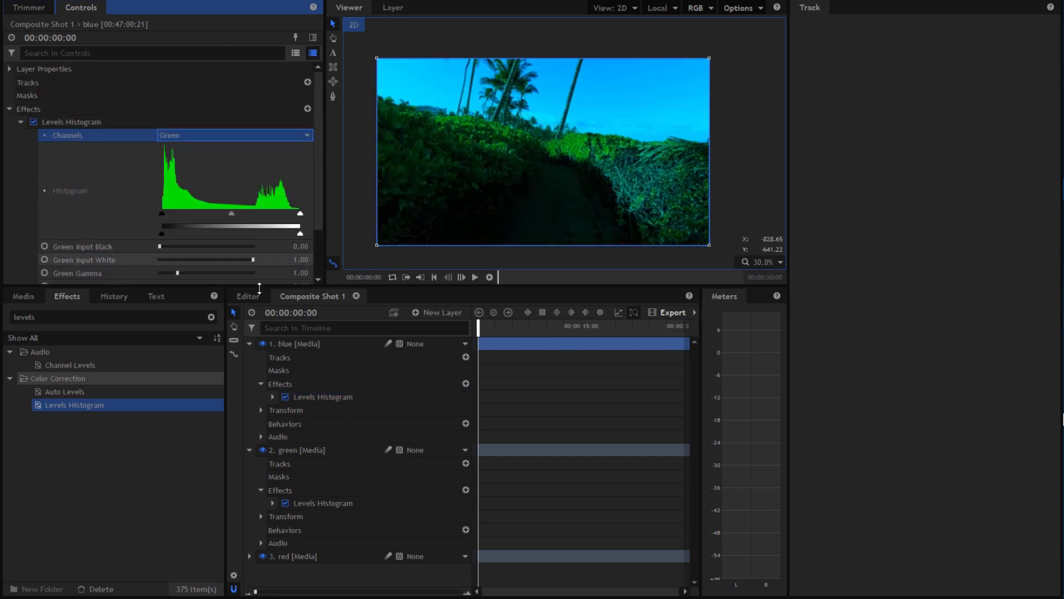
{"action": "scroll", "coordinate": [238, 242], "scroll_direction": "down", "scroll_amount": 2}
{"action": "left_click_drag", "start_coordinate": [250, 237], "coordinate": [64, 237]}
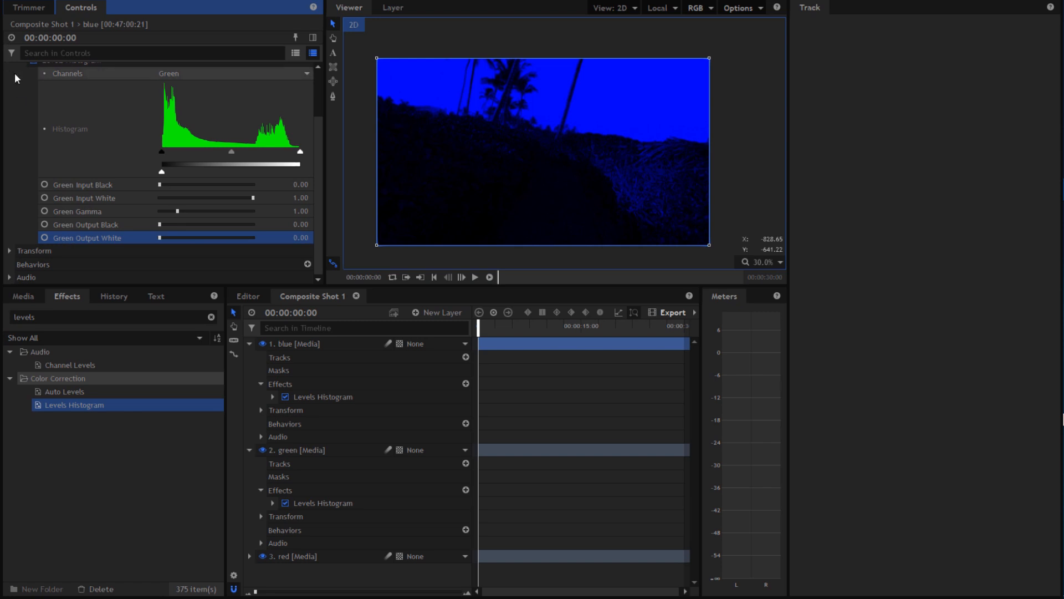
{"action": "scroll", "coordinate": [14, 78], "scroll_direction": "up", "scroll_amount": 5}
{"action": "left_click", "coordinate": [9, 110]}
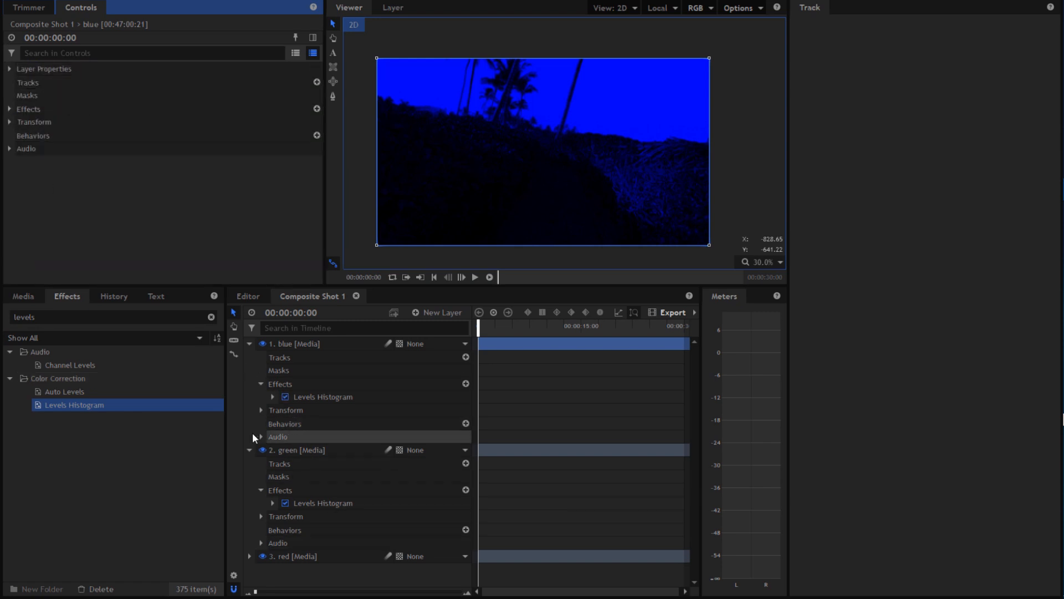
Step: Collapse the layers, select all three colour layers together, and blend them so the red, green and blue channels recombine into the full-colour image
{"action": "left_click", "coordinate": [249, 449]}
{"action": "left_click", "coordinate": [249, 343]}
{"action": "left_click_drag", "start_coordinate": [317, 488], "coordinate": [326, 339]}
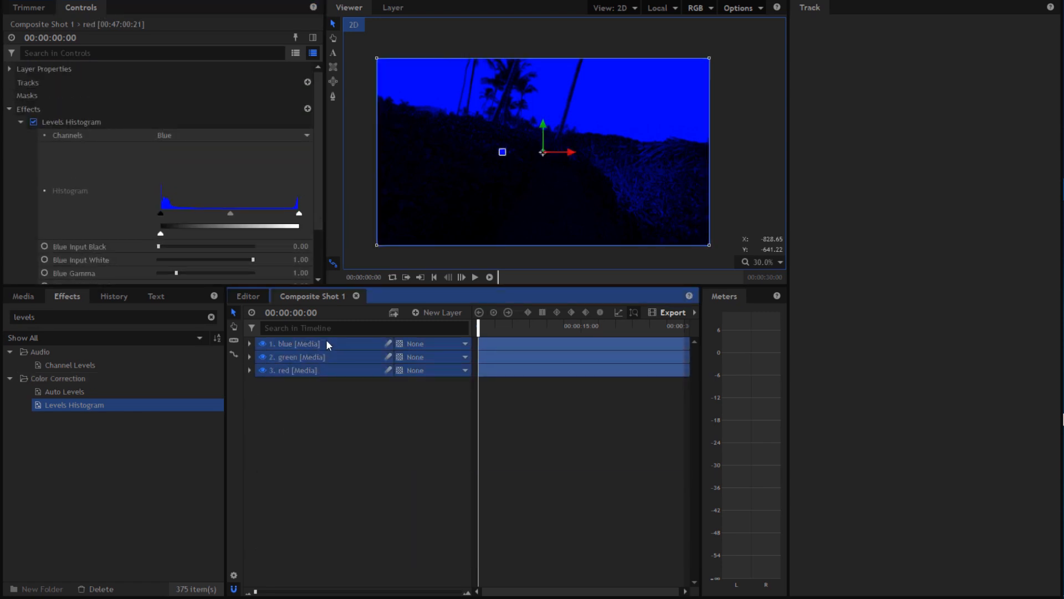
{"action": "right_click", "coordinate": [326, 339]}
{"action": "mouse_move", "coordinate": [361, 21]}
{"action": "left_click", "coordinate": [498, 34]}
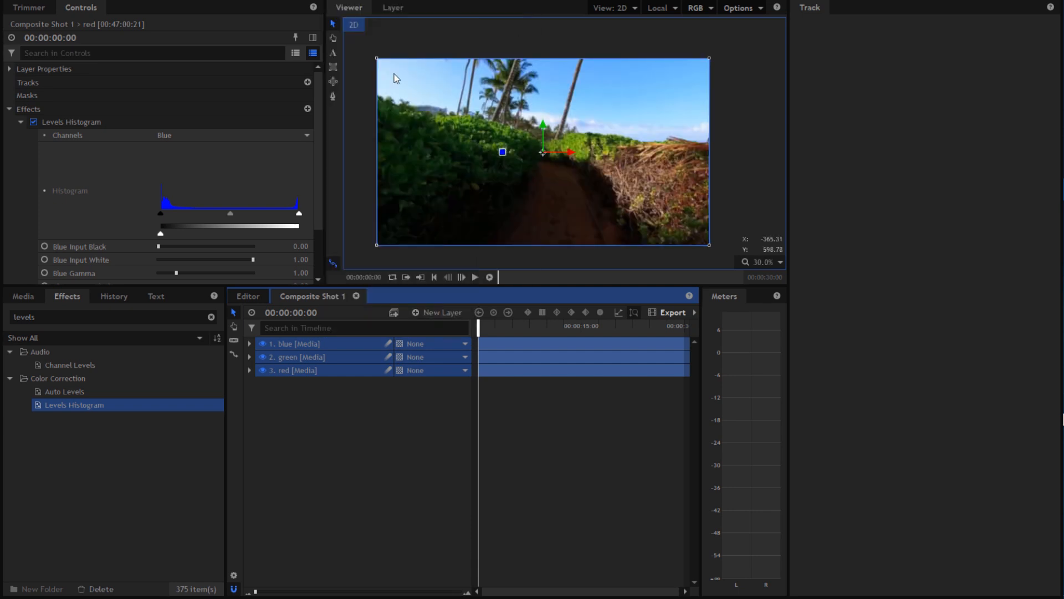
{"action": "left_click", "coordinate": [10, 110]}
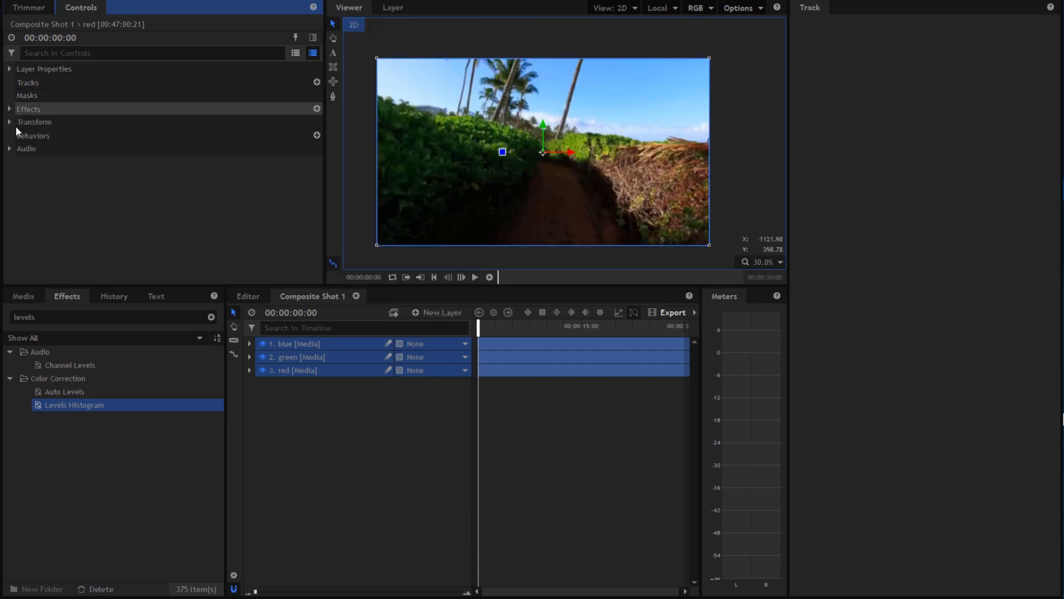
{"action": "left_click", "coordinate": [341, 420]}
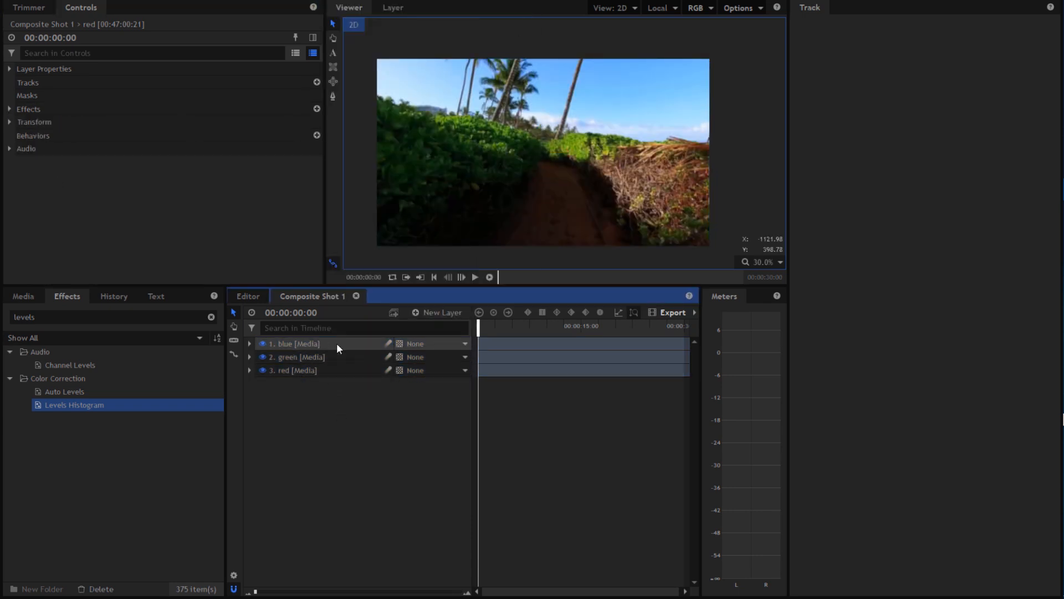
Step: Try offsetting the blue layer within the frame, undo the move, and deselect the layer
{"action": "left_click", "coordinate": [336, 344]}
{"action": "left_click_drag", "start_coordinate": [571, 151], "coordinate": [563, 183]}
{"action": "key", "text": "ctrl+z"}
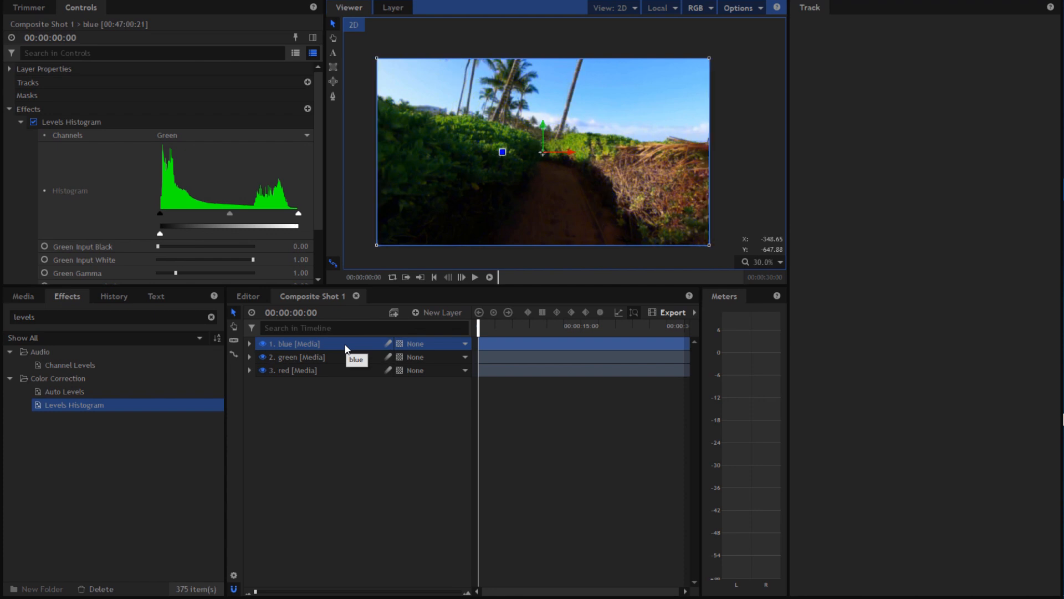
{"action": "left_click", "coordinate": [290, 470]}
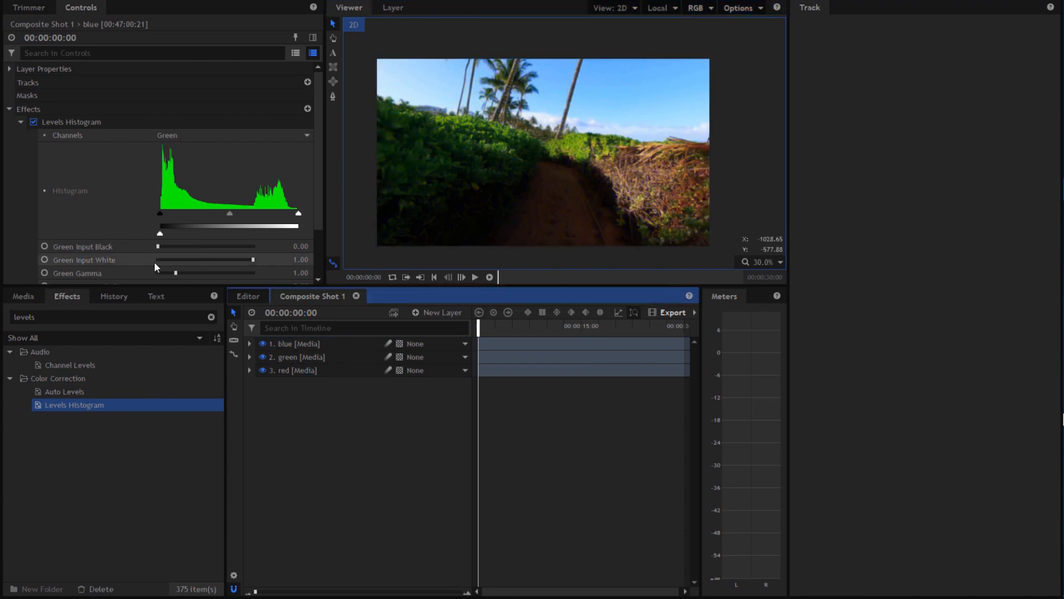
Step: Search the effects for "angle" and apply Angle Blur to the red layer
{"action": "left_click_drag", "start_coordinate": [49, 316], "coordinate": [11, 322]}
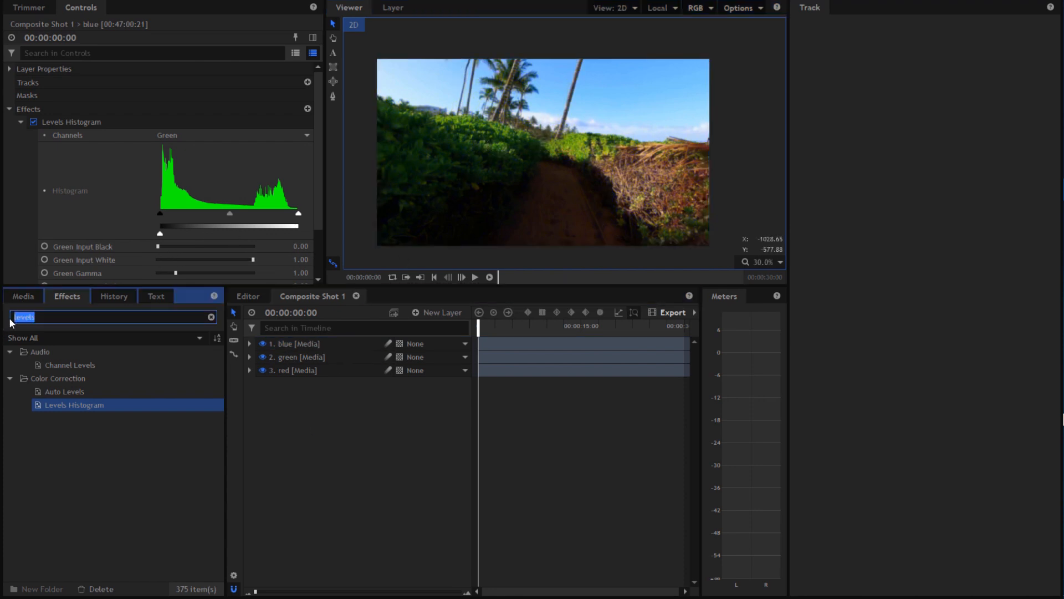
{"action": "key", "text": "BackSpace"}
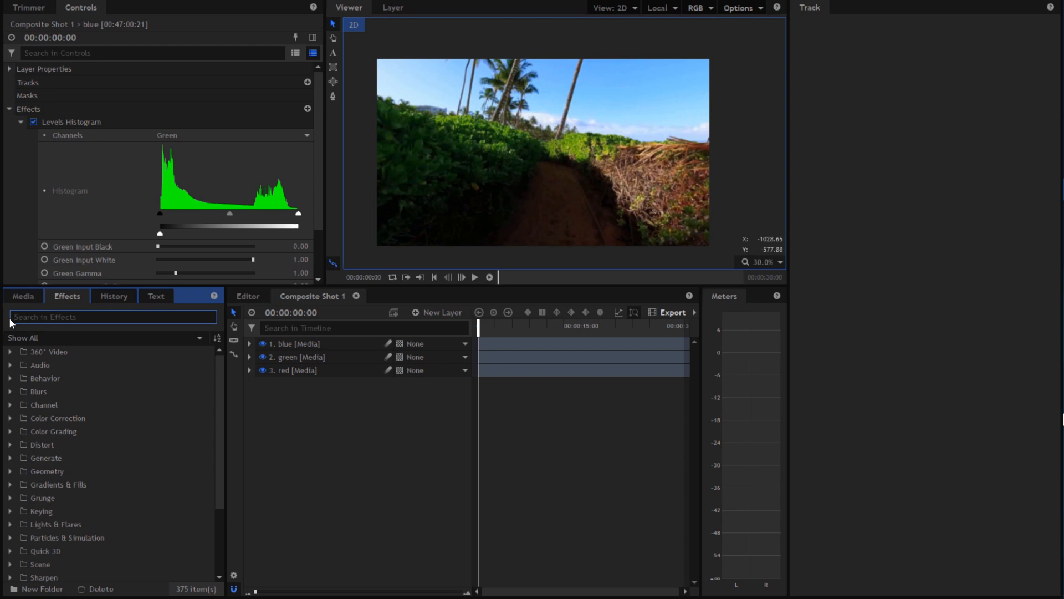
{"action": "type", "text": "an"}
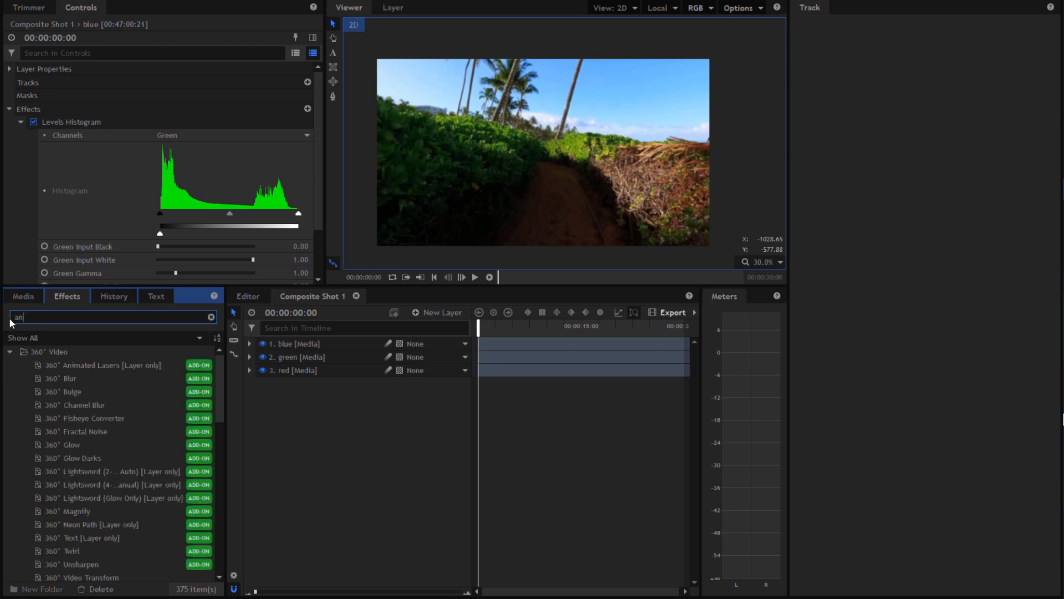
{"action": "type", "text": "gle"}
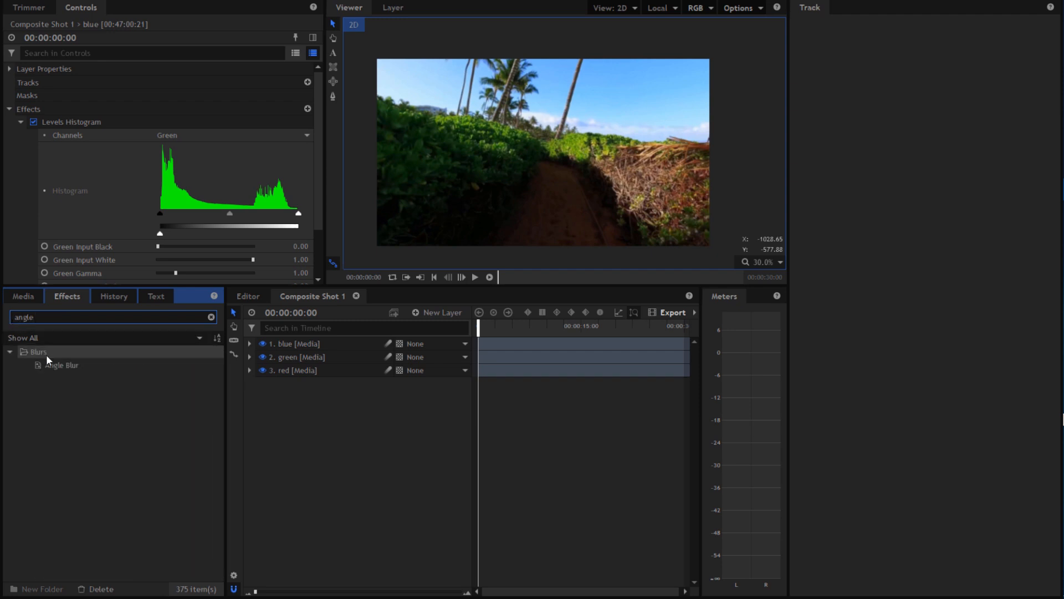
{"action": "left_click_drag", "start_coordinate": [52, 365], "coordinate": [312, 375]}
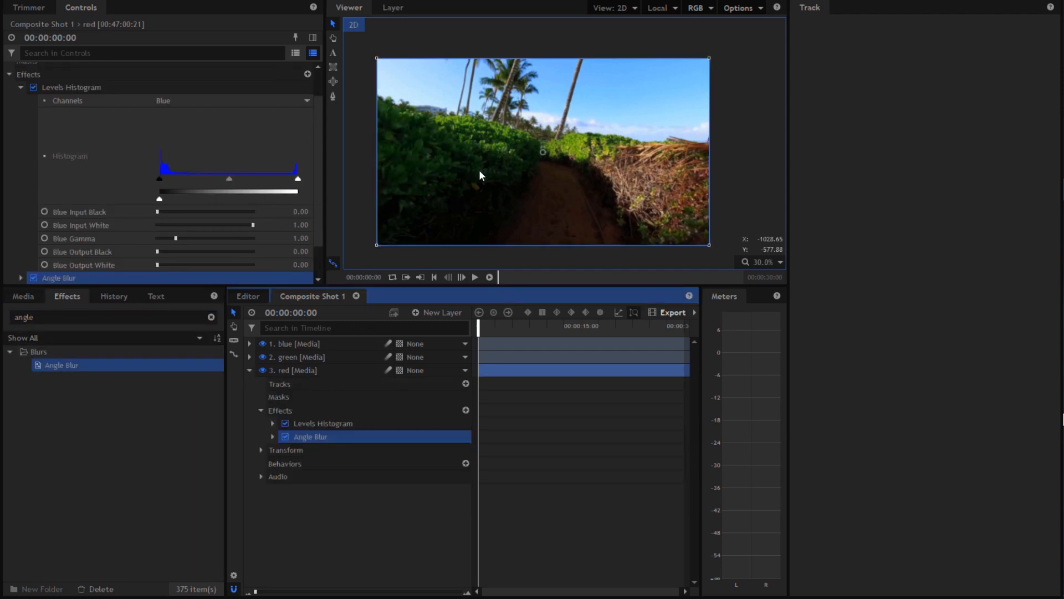
Step: Apply the Angle Blur effect to the blue layer
{"action": "scroll", "coordinate": [491, 164], "scroll_direction": "up", "scroll_amount": 2}
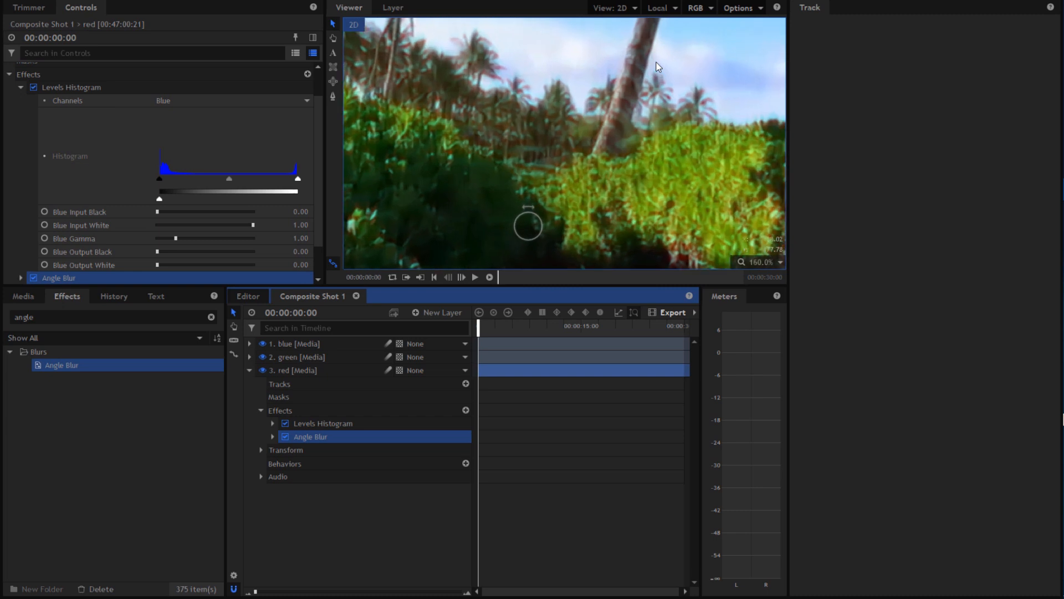
{"action": "scroll", "coordinate": [656, 61], "scroll_direction": "down", "scroll_amount": 4}
{"action": "scroll", "coordinate": [656, 61], "scroll_direction": "up", "scroll_amount": 3}
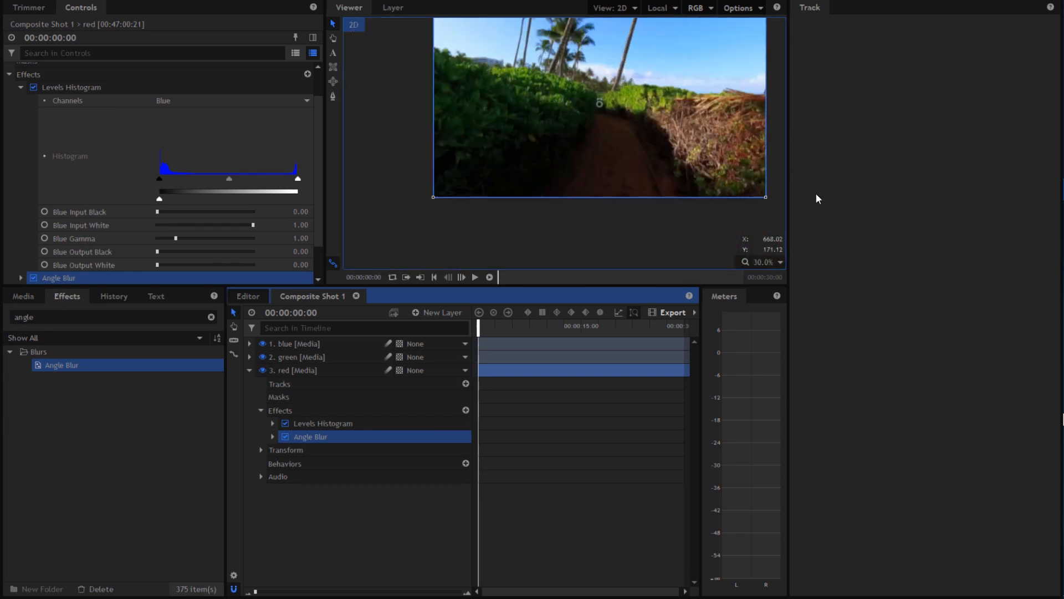
{"action": "left_click", "coordinate": [767, 263]}
{"action": "left_click", "coordinate": [760, 397]}
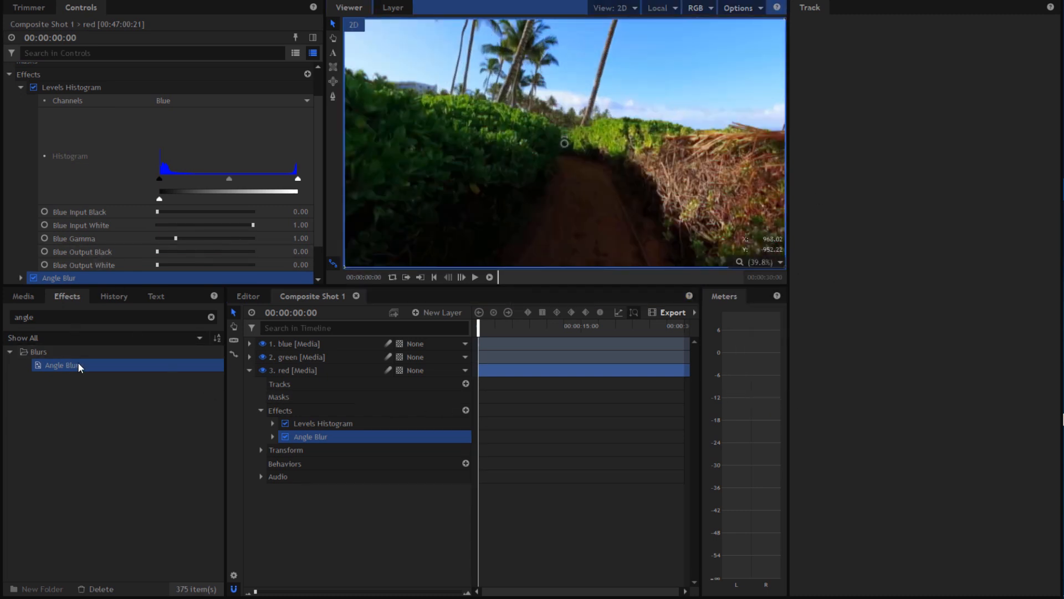
{"action": "left_click_drag", "start_coordinate": [77, 364], "coordinate": [325, 345]}
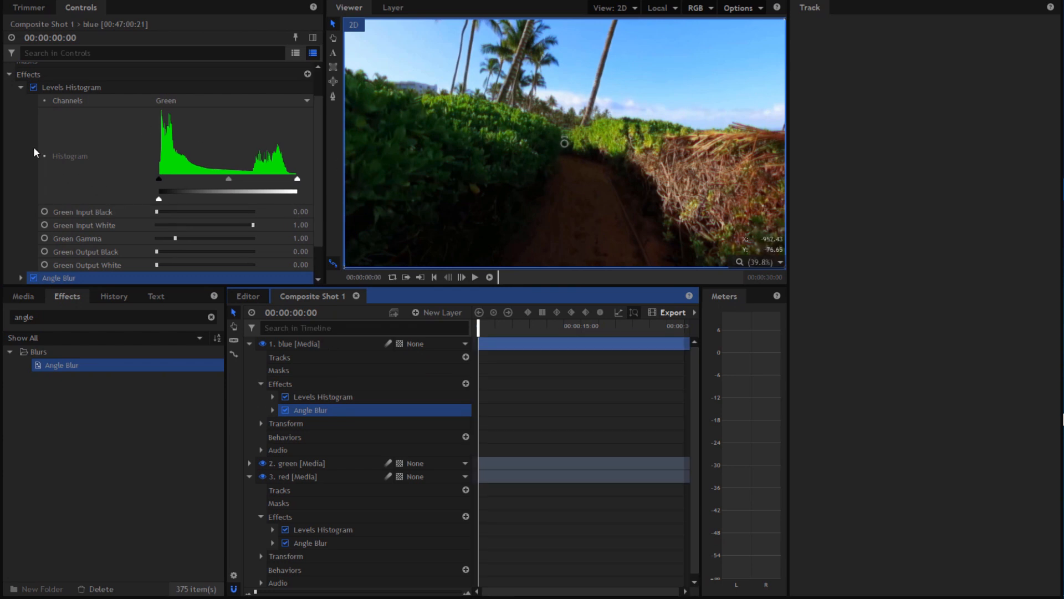
Step: Set the blue layer's Angle Blur to an angle of 90° and a length of about 35.8 px
{"action": "left_click", "coordinate": [21, 89]}
{"action": "left_click", "coordinate": [21, 134]}
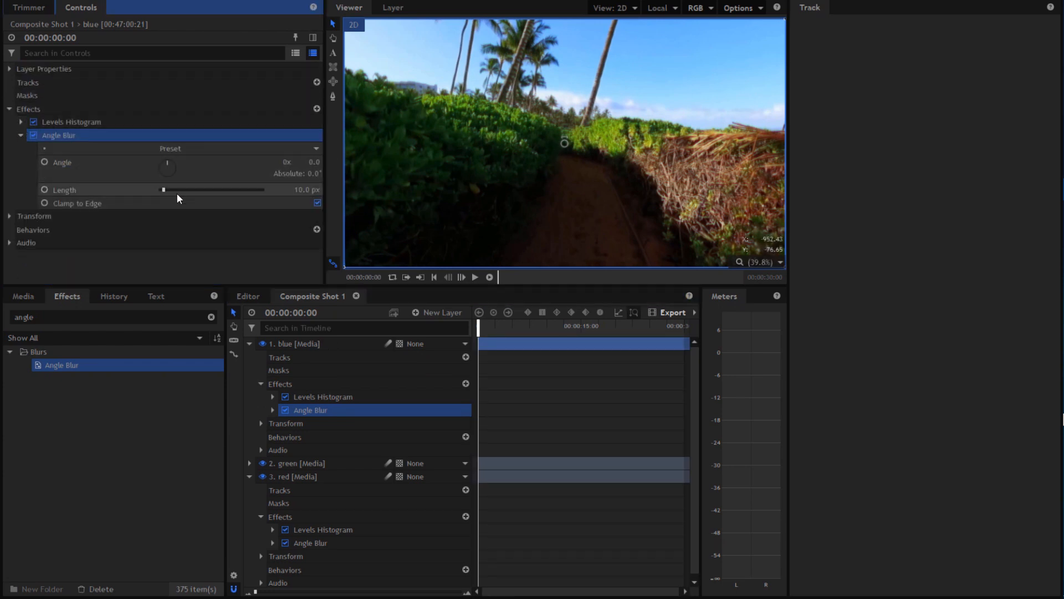
{"action": "left_click", "coordinate": [312, 162]}
{"action": "type", "text": "90"}
{"action": "key", "text": "Return"}
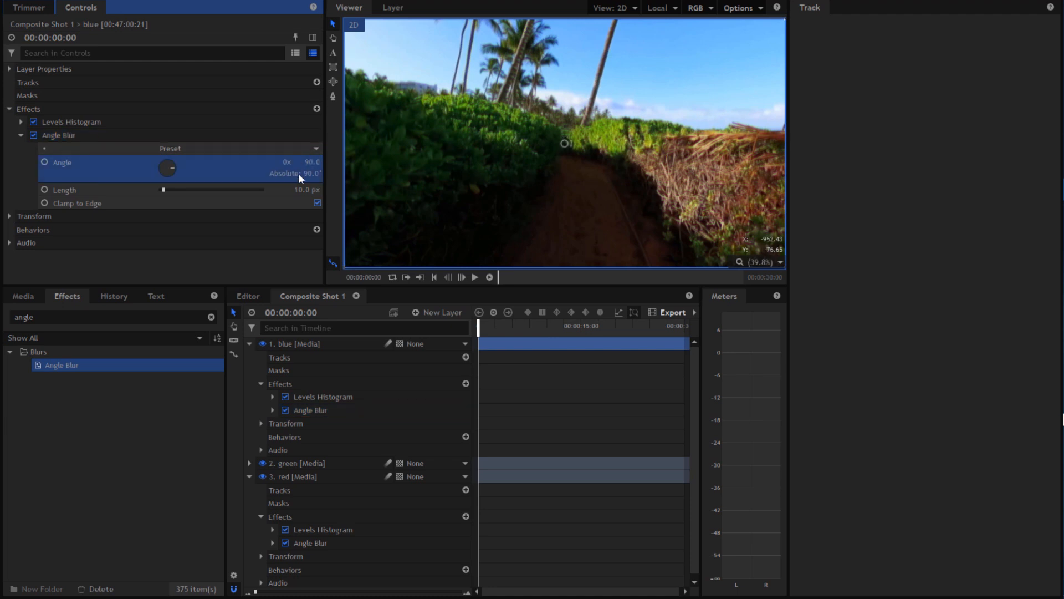
{"action": "left_click_drag", "start_coordinate": [165, 187], "coordinate": [173, 187]}
{"action": "scroll", "coordinate": [621, 150], "scroll_direction": "down", "scroll_amount": 1}
{"action": "left_click", "coordinate": [366, 125]}
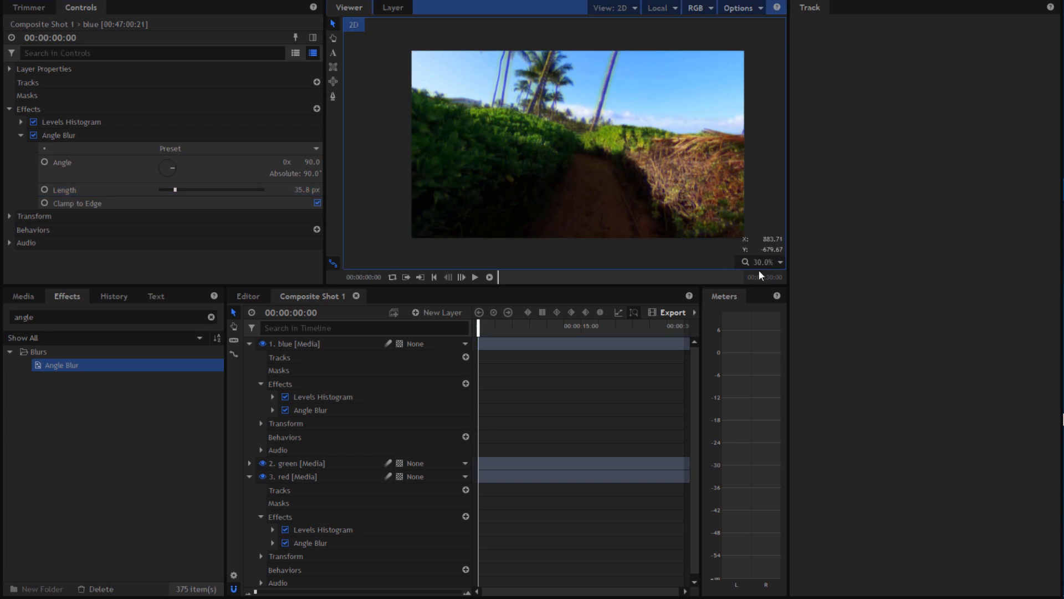
Step: Fit the frame to the viewer and play back the shot to review the blurred colour edges
{"action": "left_click", "coordinate": [762, 262]}
{"action": "left_click", "coordinate": [776, 395]}
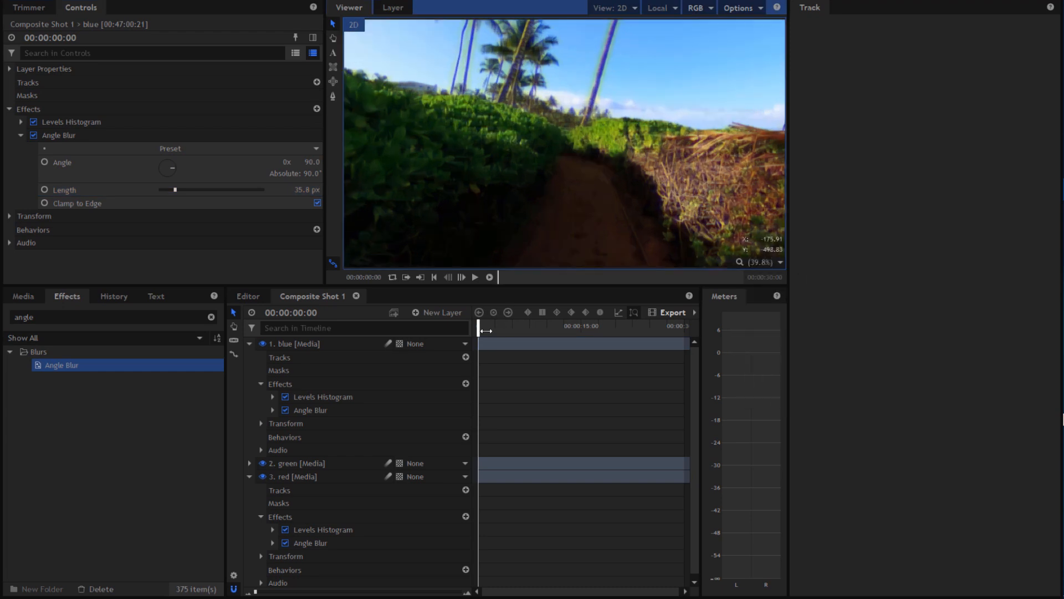
{"action": "left_click", "coordinate": [475, 277]}
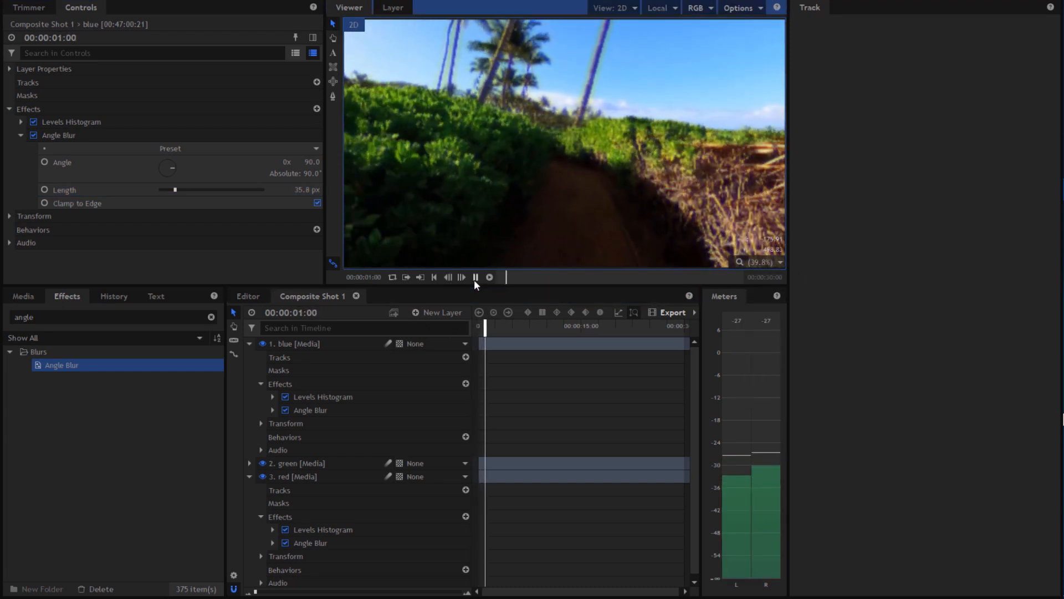
Step: Collapse the blue and red layers, then group the project media by media type and expand the Composite Shots group
{"action": "left_click", "coordinate": [249, 343]}
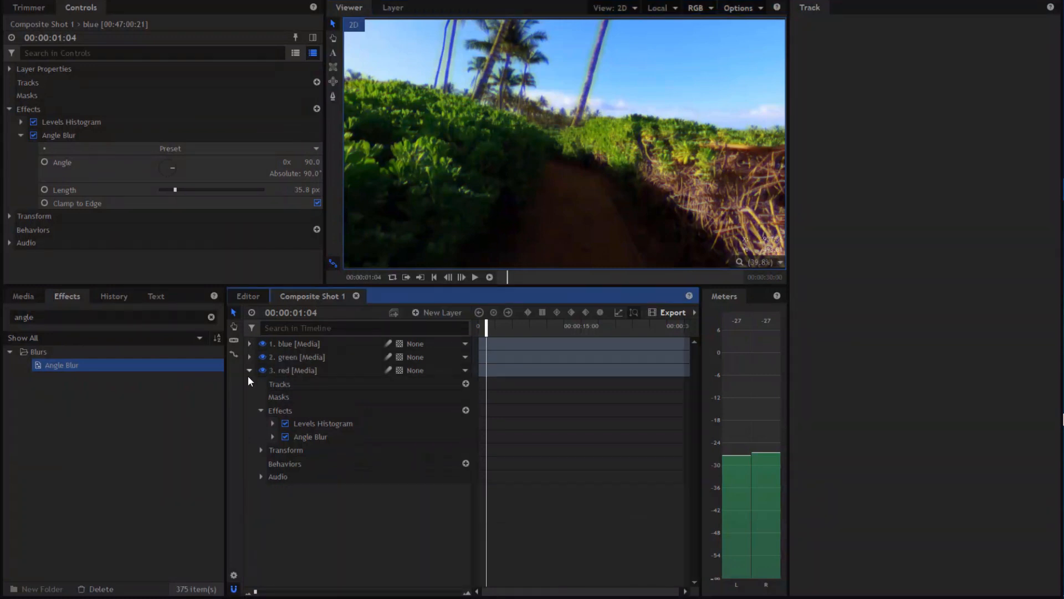
{"action": "left_click", "coordinate": [249, 370]}
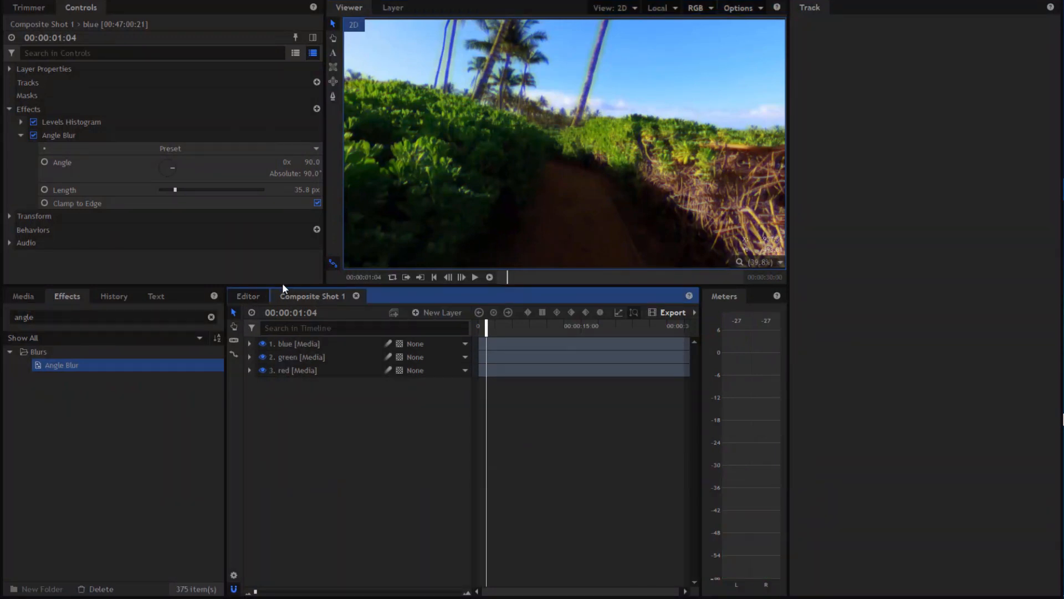
{"action": "left_click", "coordinate": [17, 295]}
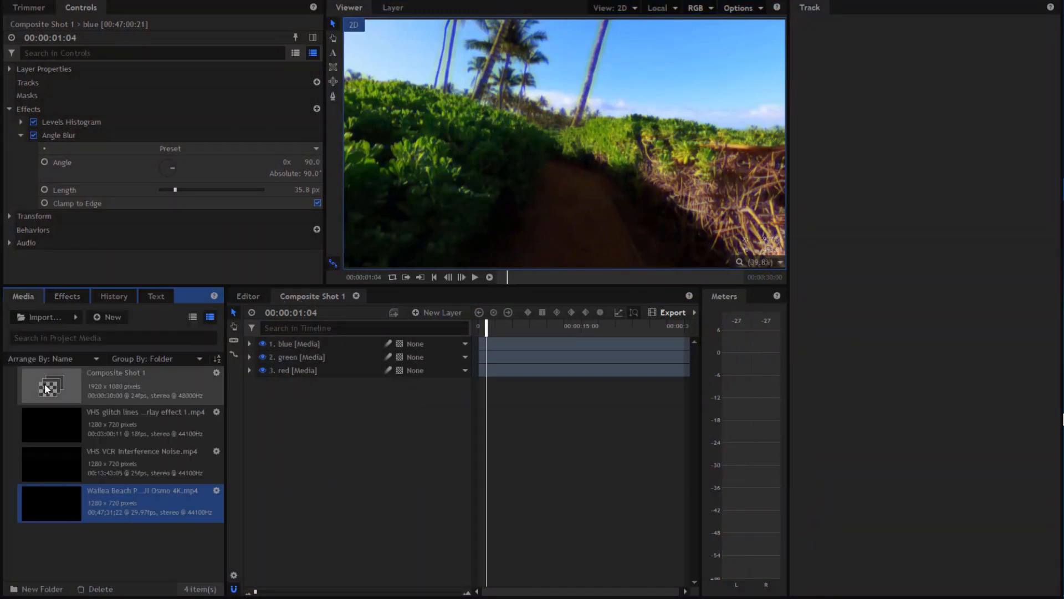
{"action": "left_click", "coordinate": [161, 358]}
{"action": "left_click", "coordinate": [166, 372]}
{"action": "left_click", "coordinate": [11, 385]}
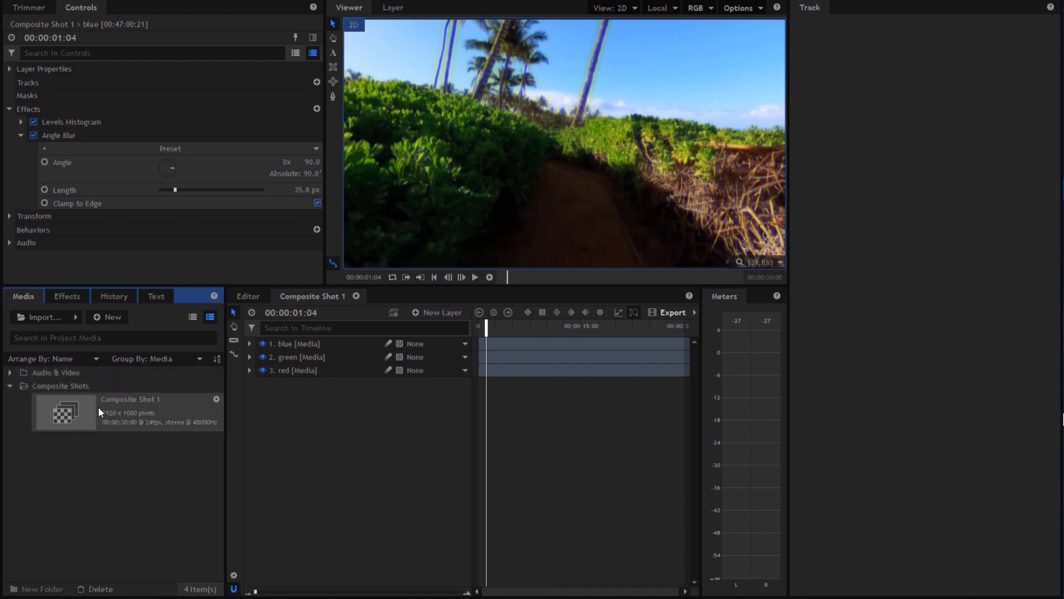
Step: Rename Composite Shot 1 to "color fringing"
{"action": "right_click", "coordinate": [99, 406]}
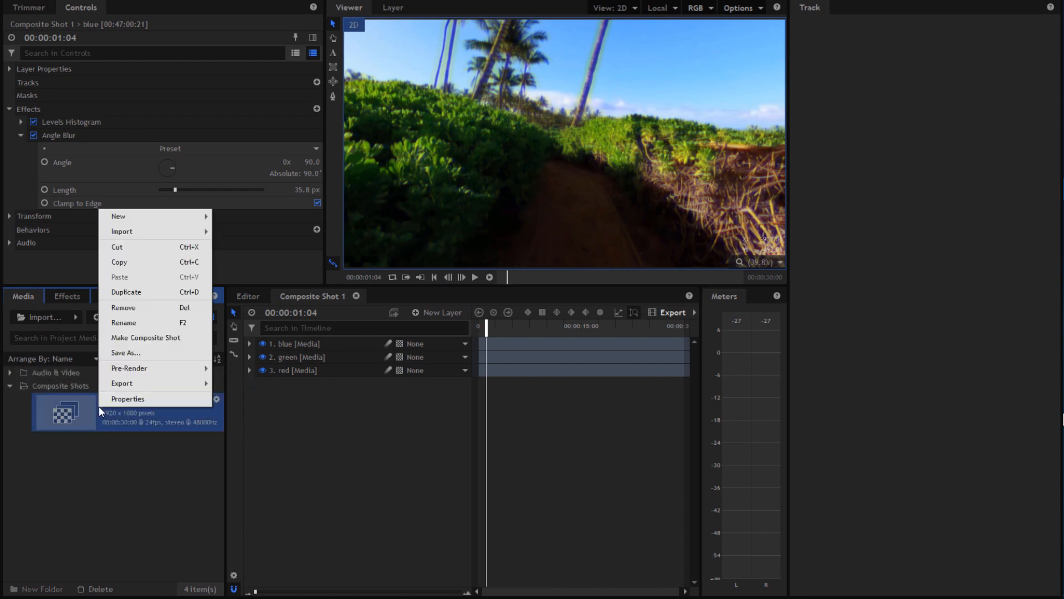
{"action": "left_click", "coordinate": [133, 323]}
{"action": "type", "text": "Final"}
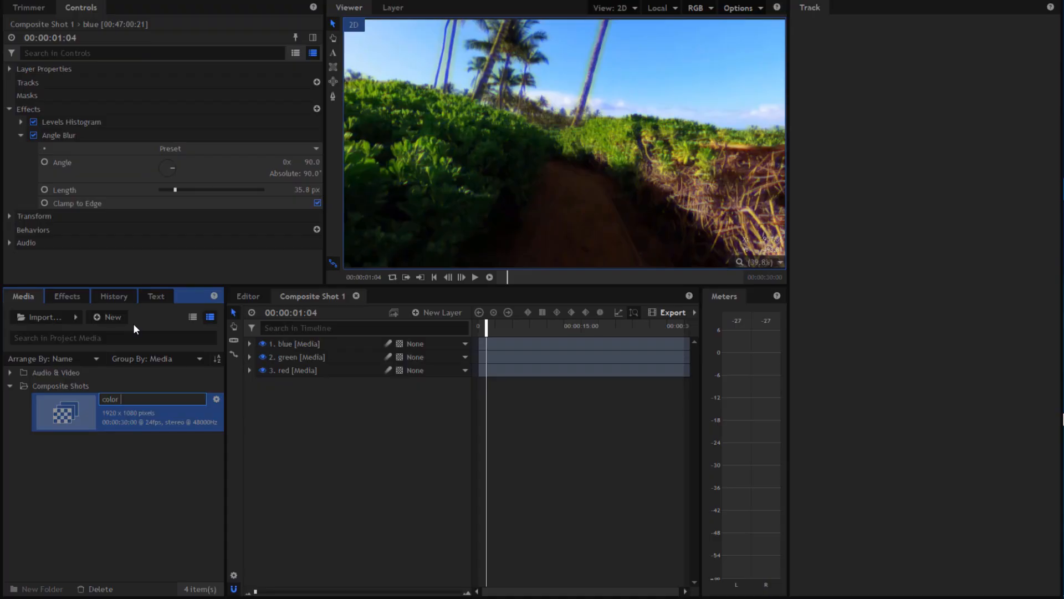
{"action": "type", "text": "fringing"}
{"action": "key", "text": "Return"}
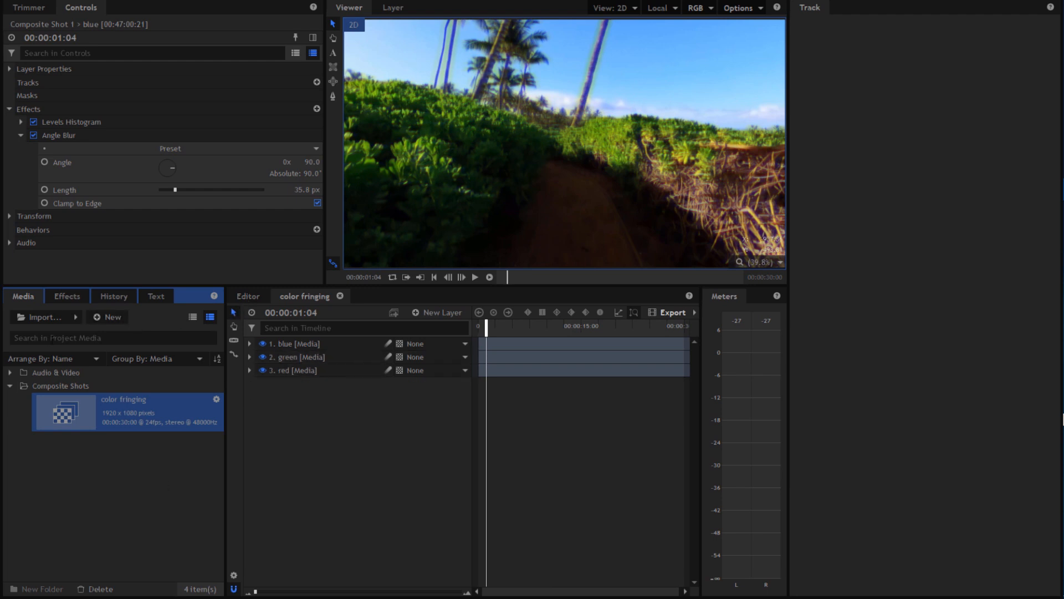
Step: Create a composite shot named "distortion" with the 1080p Full HD @ 24 fps template and add the color fringing composite to its timeline
{"action": "left_click", "coordinate": [108, 314]}
{"action": "left_click", "coordinate": [128, 328]}
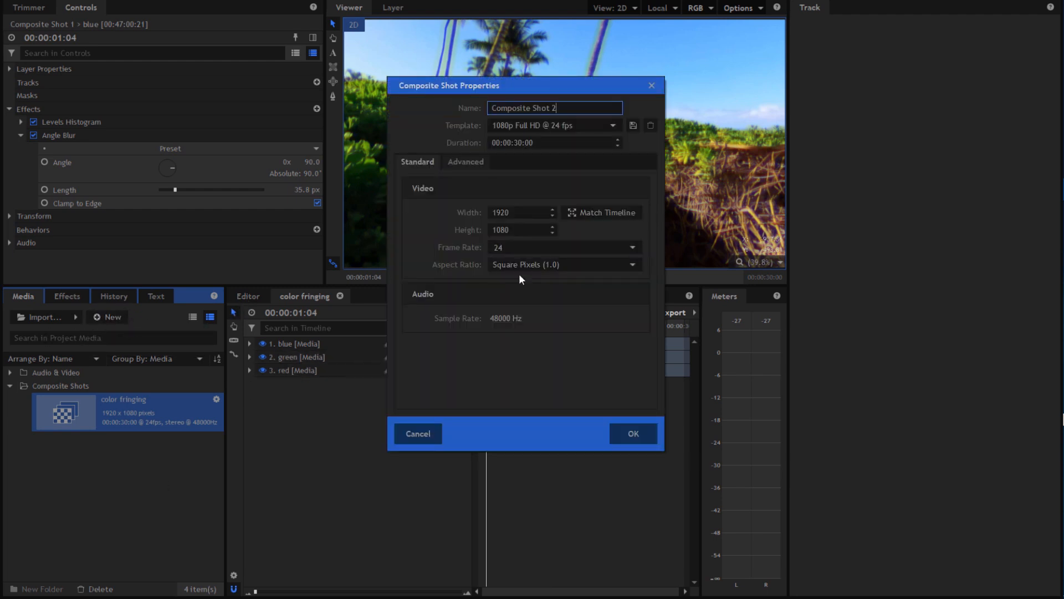
{"action": "triple_click", "coordinate": [553, 101]}
{"action": "key", "text": "BackSpace"}
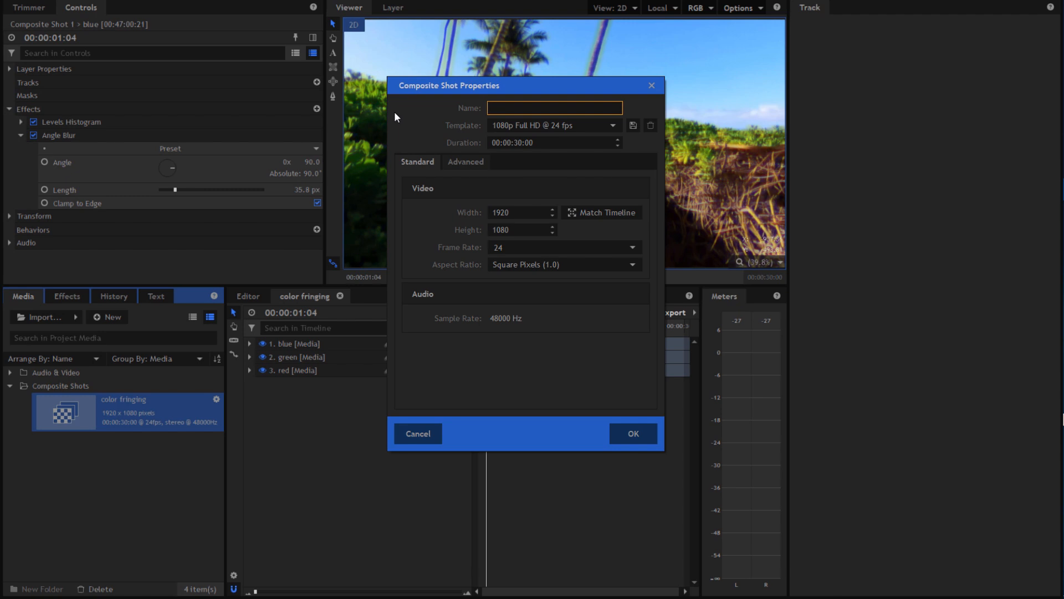
{"action": "type", "text": "distorti"}
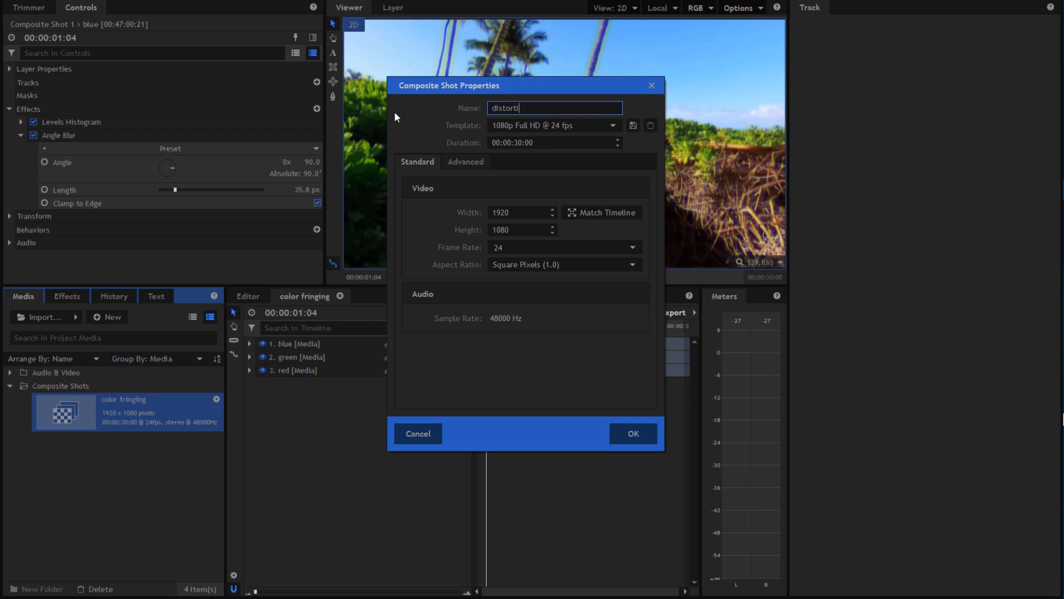
{"action": "type", "text": "on"}
{"action": "left_click", "coordinate": [629, 432]}
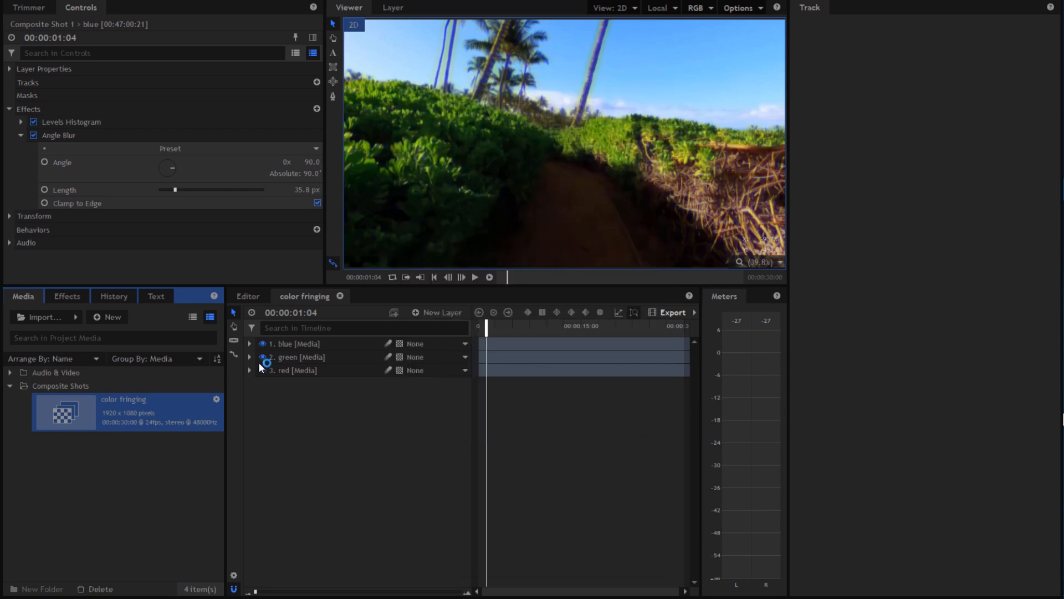
{"action": "left_click_drag", "start_coordinate": [138, 407], "coordinate": [360, 345]}
{"action": "left_click", "coordinate": [240, 295]}
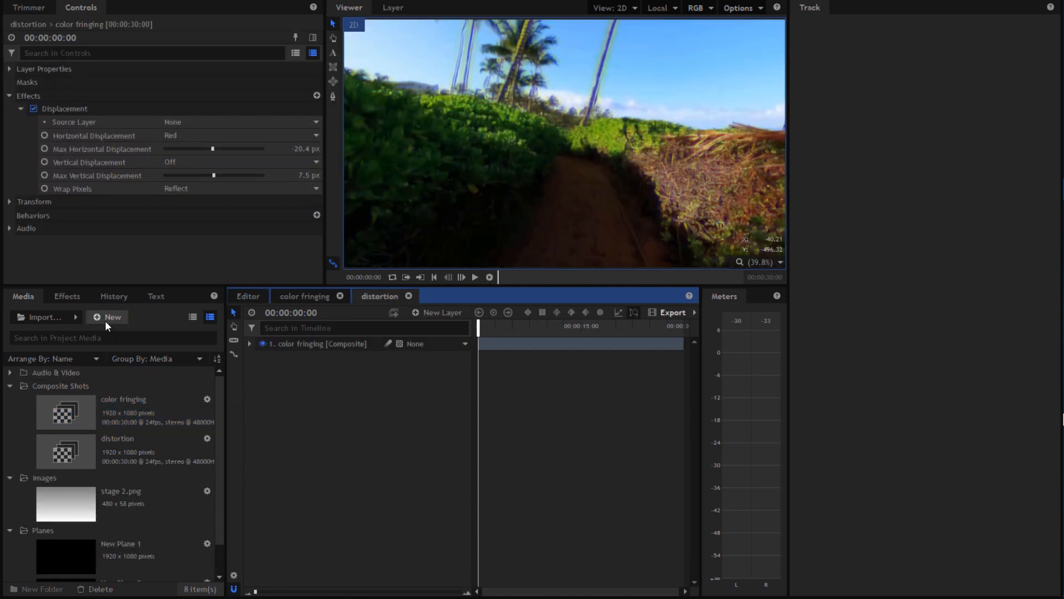
Step: Create a 30-second composite shot named "dm1" with the 1080p Full HD @ 24 fps template
{"action": "left_click", "coordinate": [105, 320]}
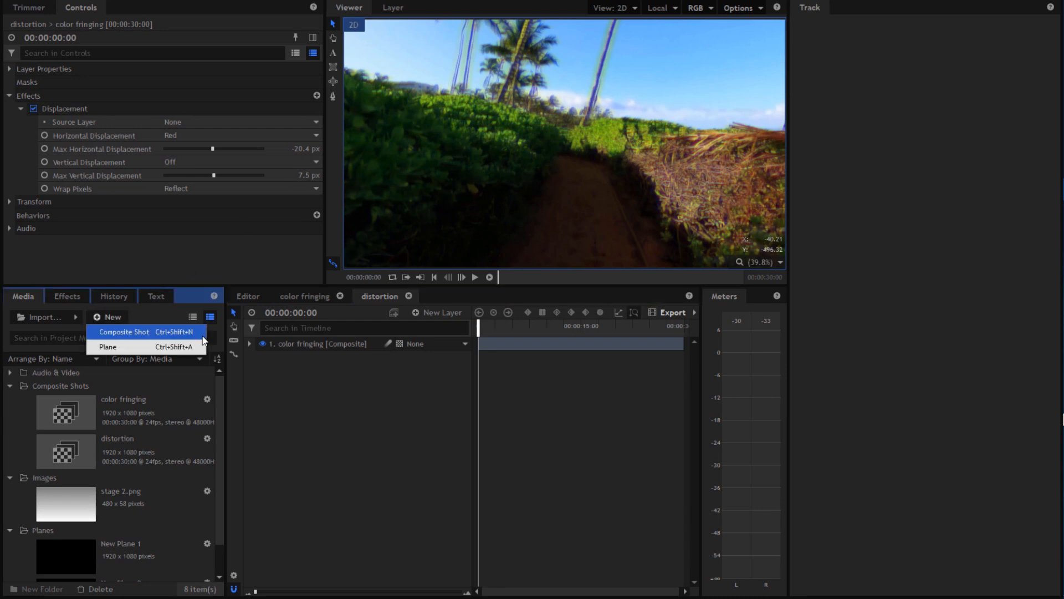
{"action": "left_click", "coordinate": [118, 346]}
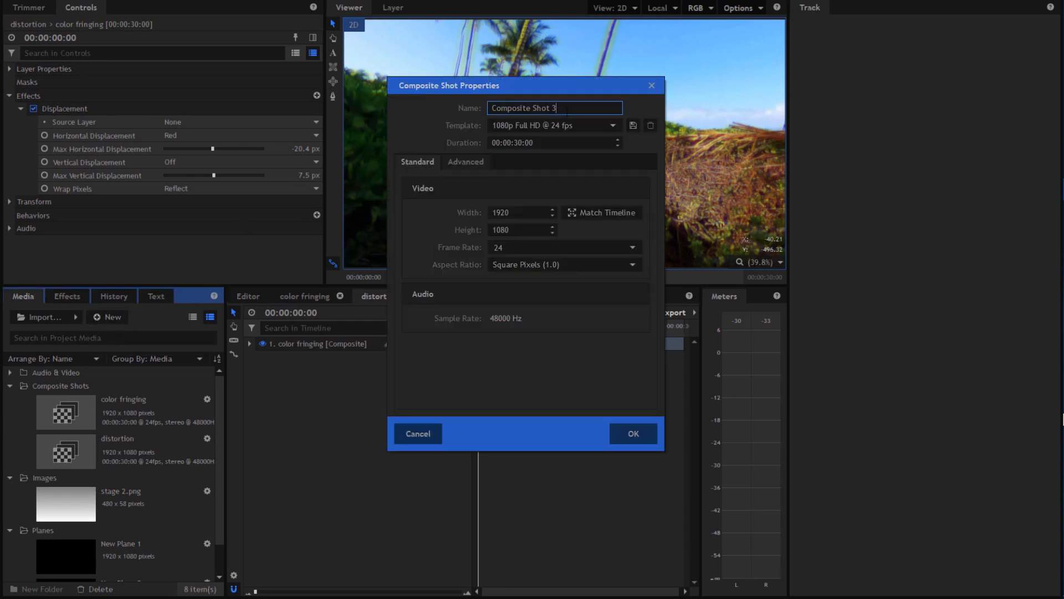
{"action": "key", "text": "ctrl+a"}
{"action": "type", "text": "dm1"}
{"action": "left_click", "coordinate": [646, 438]}
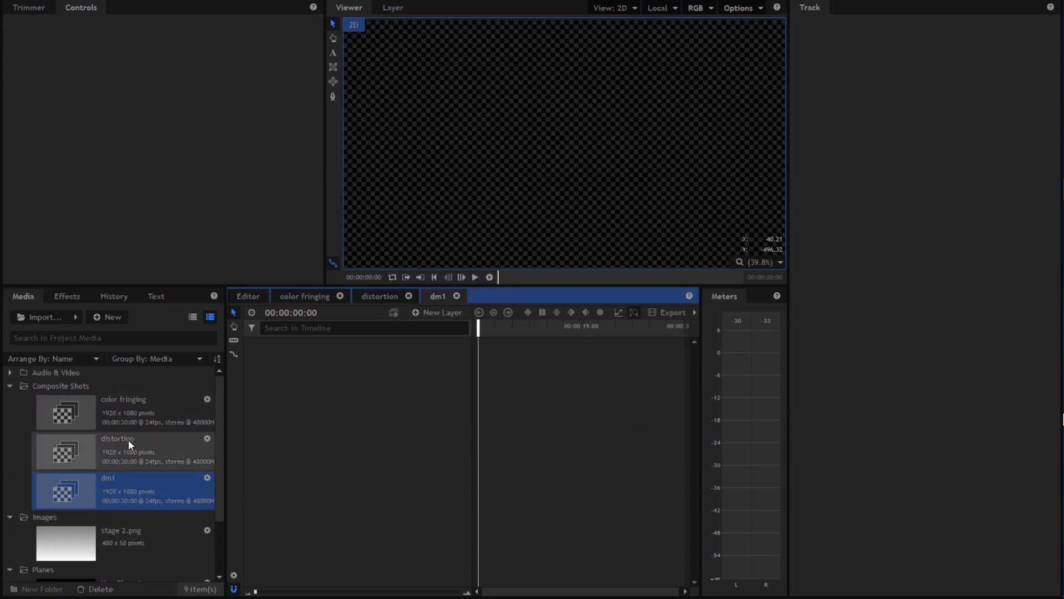
Step: Add a new plane layer with default settings to the dm1 composite shot
{"action": "left_click", "coordinate": [443, 313]}
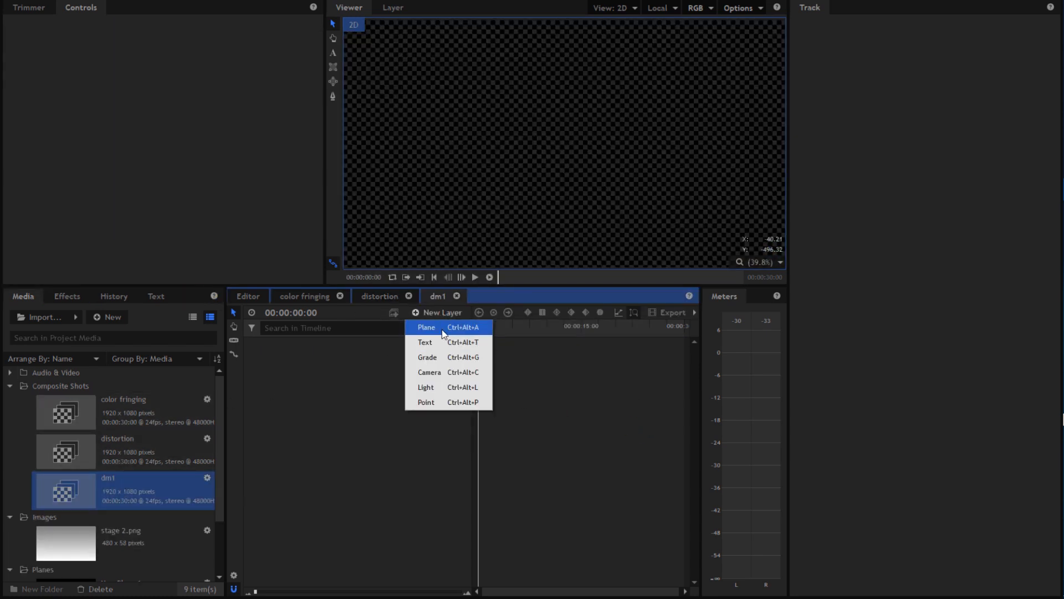
{"action": "left_click", "coordinate": [441, 328]}
{"action": "left_click", "coordinate": [594, 340]}
Step: Search the effects for "fractal n" and apply Fractal Noise to the new plane in dm1
{"action": "left_click", "coordinate": [67, 297]}
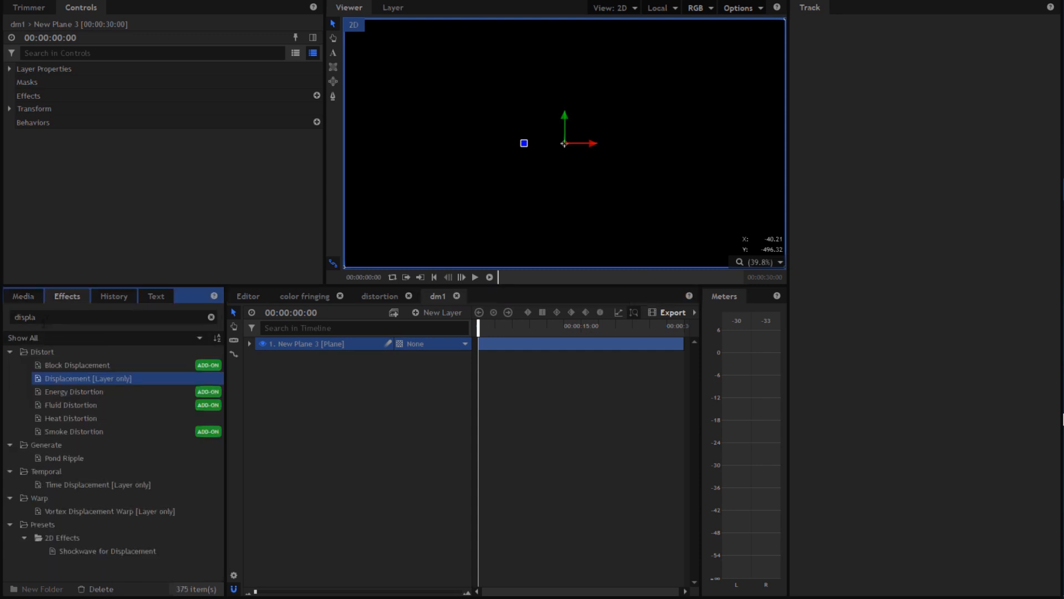
{"action": "left_click_drag", "start_coordinate": [58, 317], "coordinate": [1, 324]}
{"action": "key", "text": "BackSpace"}
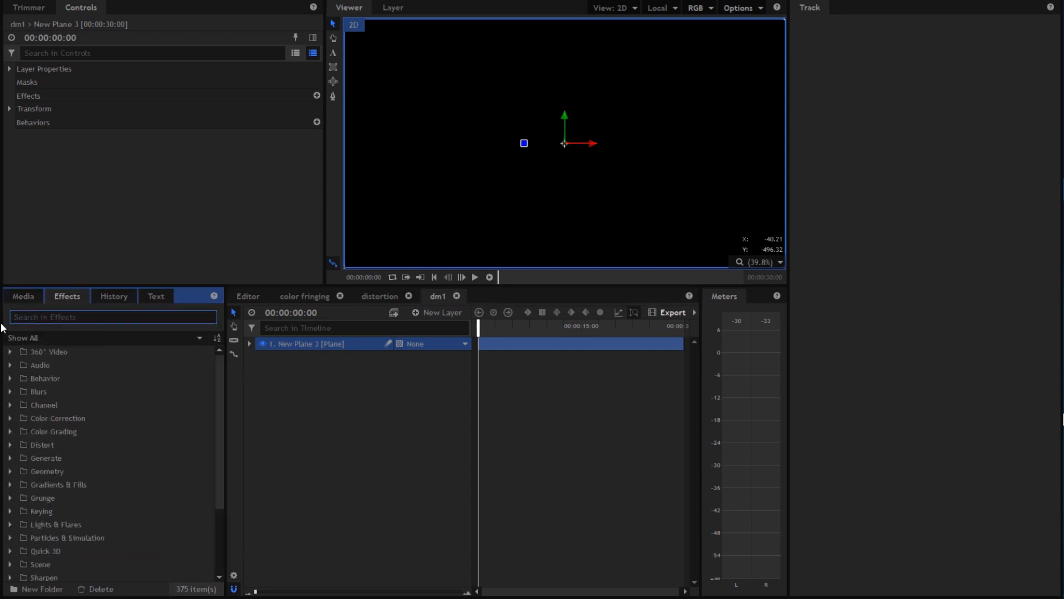
{"action": "type", "text": "fra"}
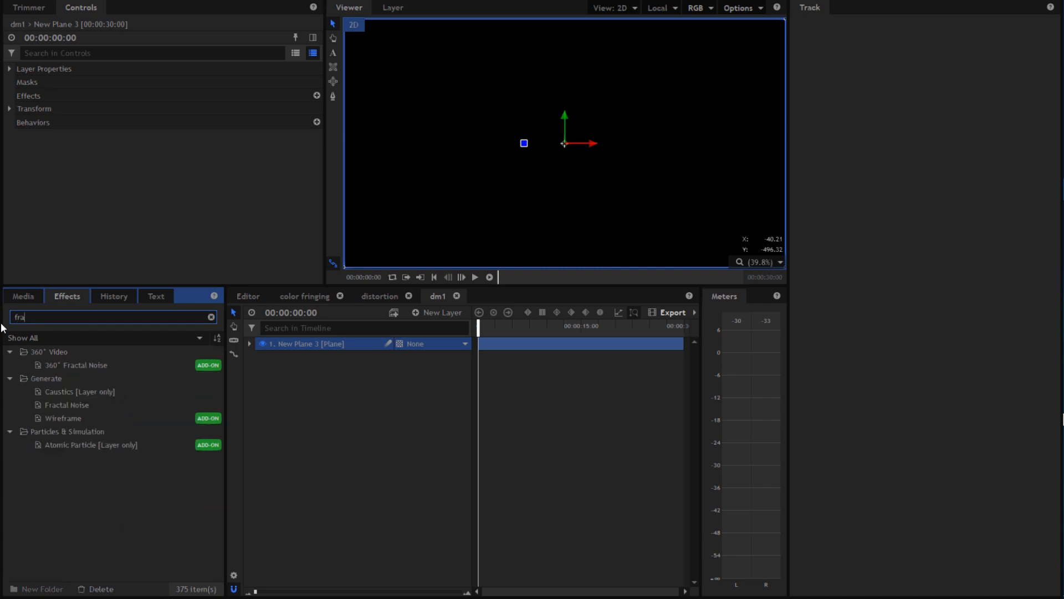
{"action": "type", "text": "ctal n"}
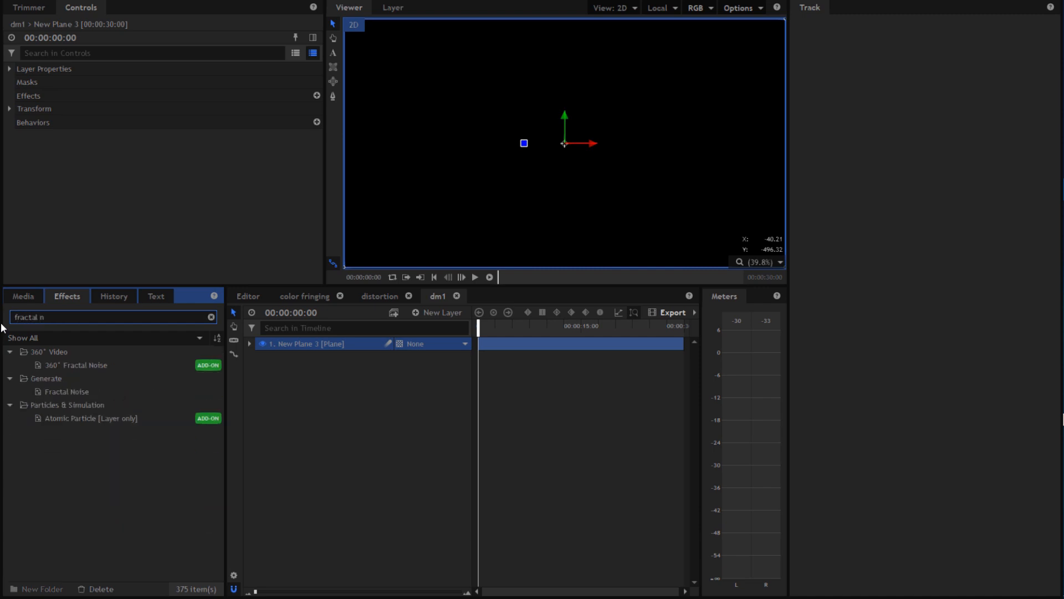
{"action": "type", "text": "i"}
{"action": "key", "text": "BackSpace"}
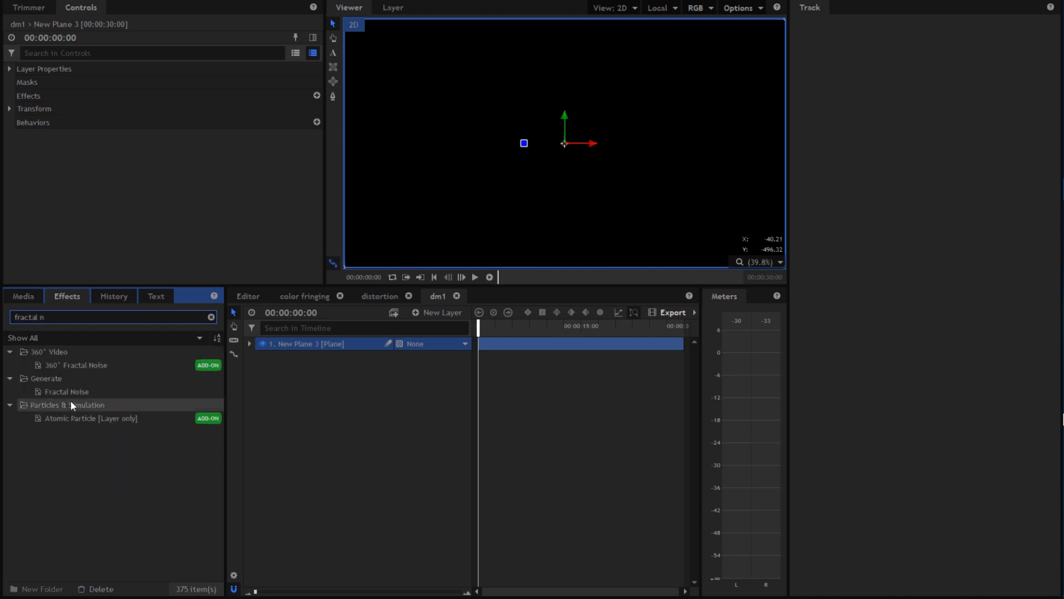
{"action": "left_click_drag", "start_coordinate": [68, 391], "coordinate": [369, 355]}
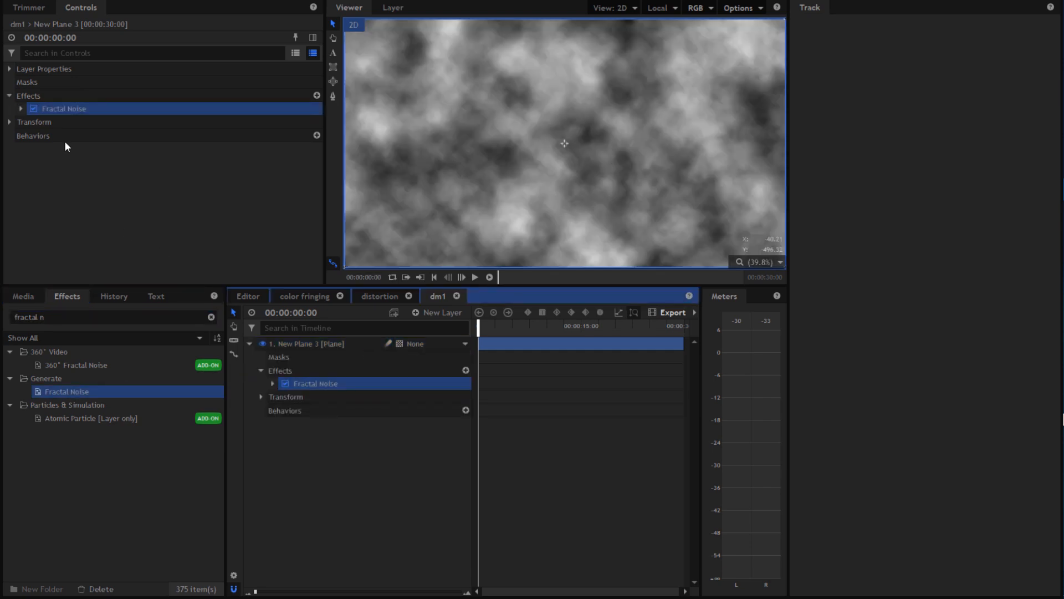
Step: Set the Fractal Noise type to Wood
{"action": "left_click", "coordinate": [21, 108]}
{"action": "left_click", "coordinate": [198, 149]}
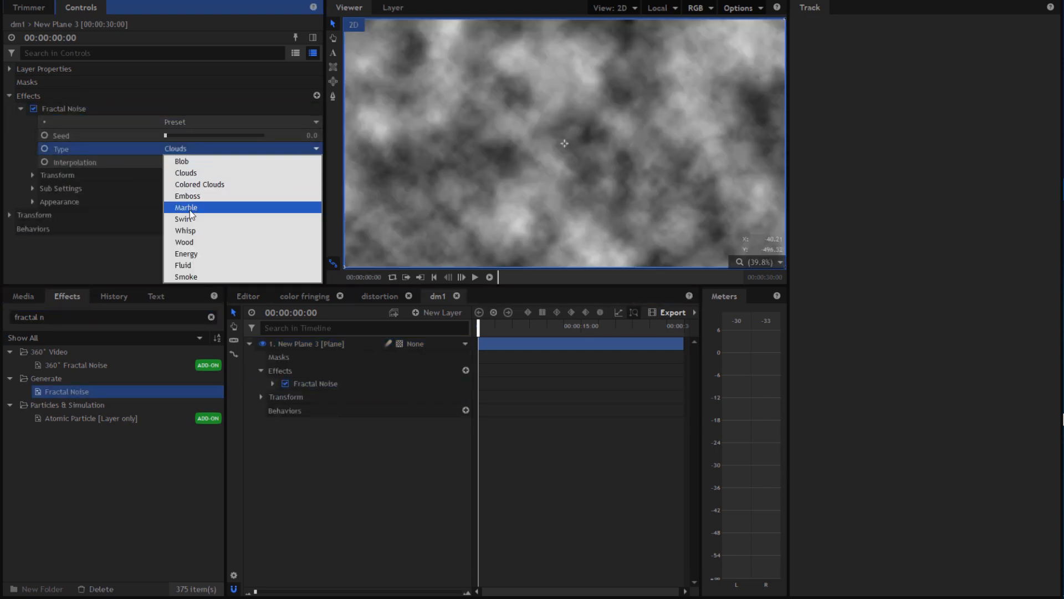
{"action": "left_click", "coordinate": [190, 232]}
{"action": "left_click", "coordinate": [195, 162]}
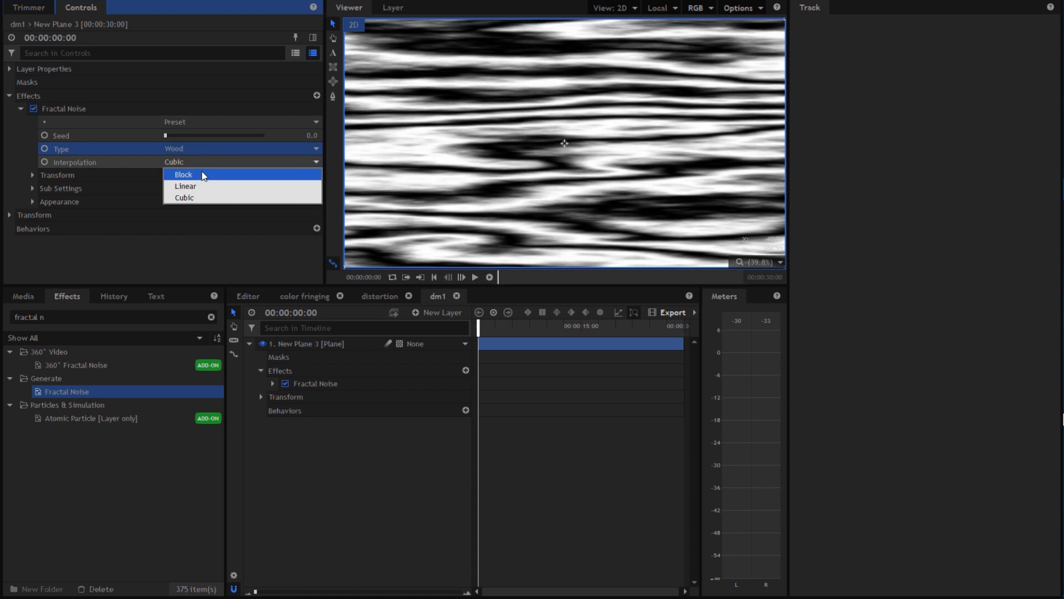
{"action": "key", "text": "Escape"}
Step: Set the Fractal Noise interpolation to Block and its Axis Scale to 8% in X and 84% in Y
{"action": "left_click", "coordinate": [33, 174]}
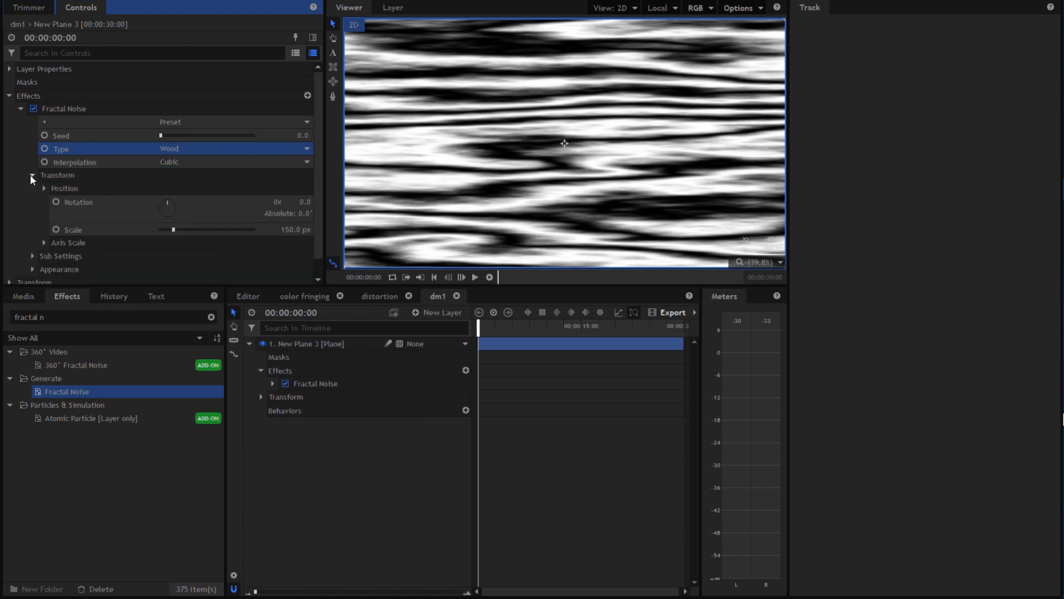
{"action": "left_click", "coordinate": [44, 242]}
{"action": "scroll", "coordinate": [98, 231], "scroll_direction": "down", "scroll_amount": 3}
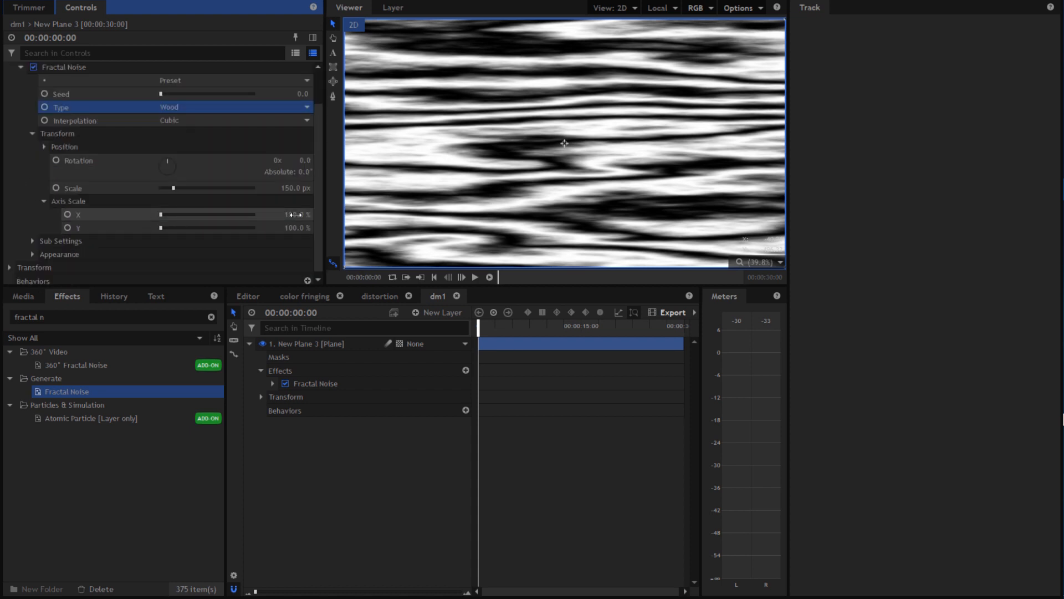
{"action": "left_click_drag", "start_coordinate": [295, 215], "coordinate": [248, 215]}
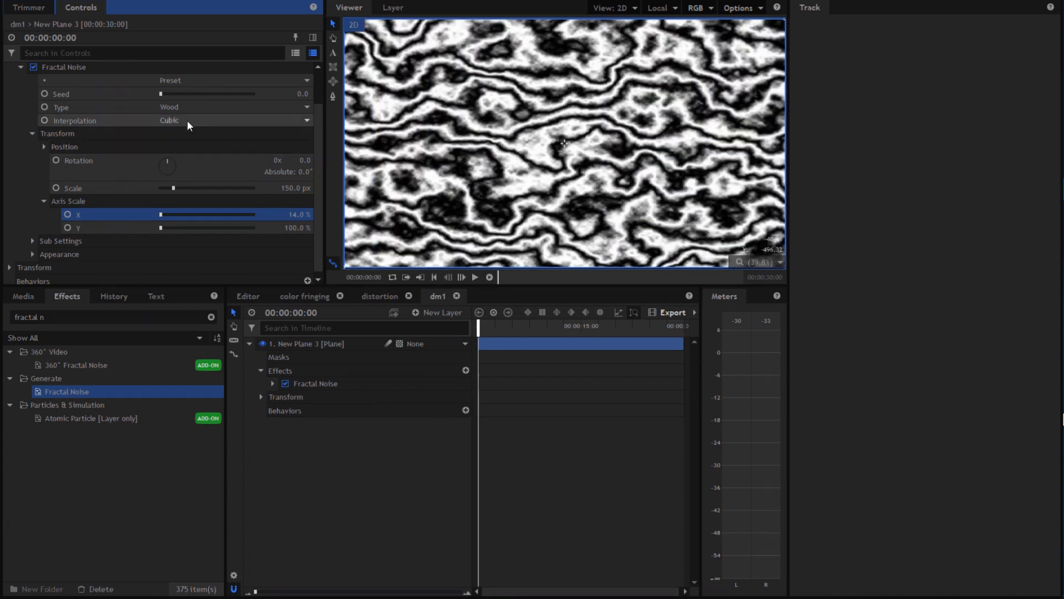
{"action": "left_click", "coordinate": [184, 116]}
{"action": "left_click", "coordinate": [180, 132]}
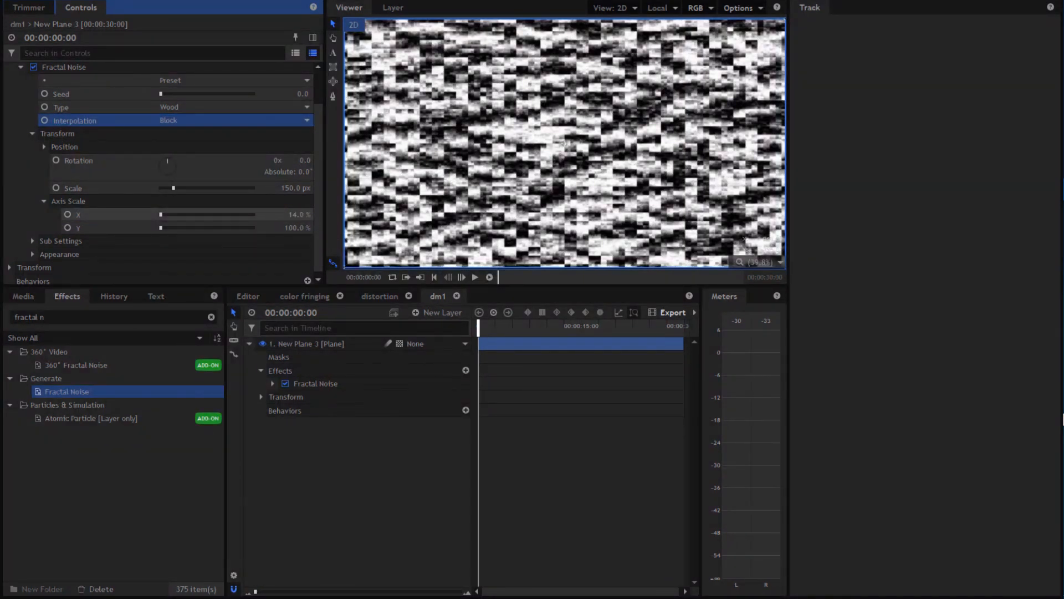
{"action": "left_click_drag", "start_coordinate": [299, 215], "coordinate": [296, 227]}
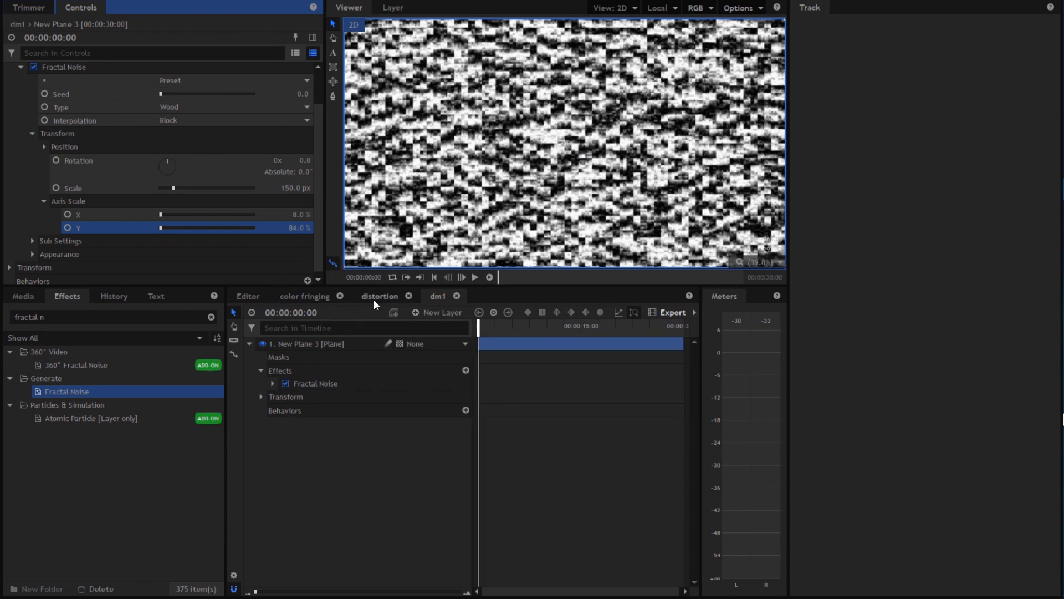
{"action": "scroll", "coordinate": [149, 150], "scroll_direction": "up", "scroll_amount": 3}
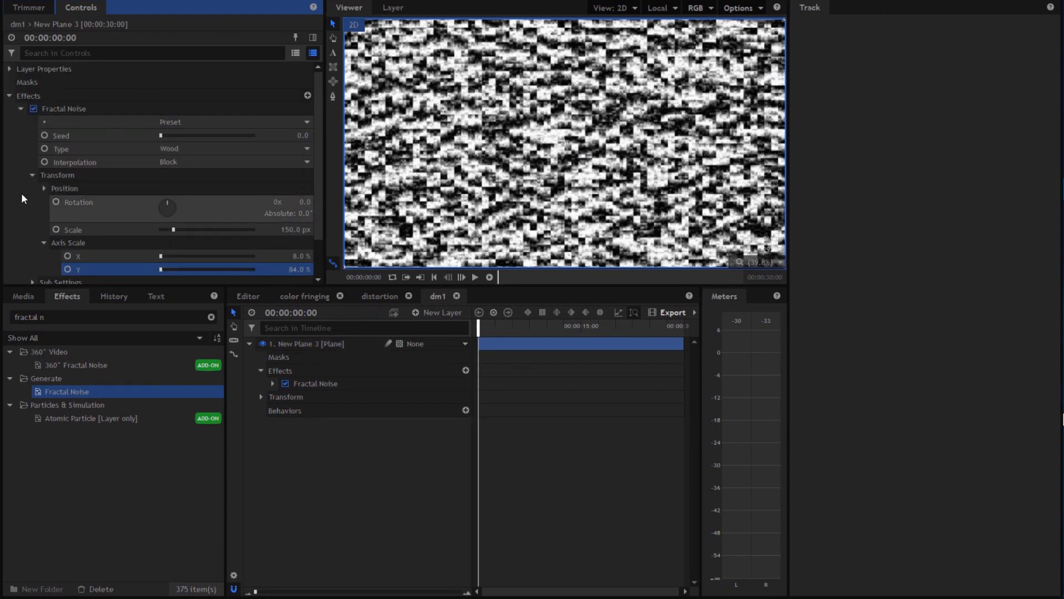
{"action": "left_click", "coordinate": [32, 175]}
Step: Keyframe the Fractal Noise seed from 0 at the start to 200 at 00:00:29:23, and preview the animation from the start
{"action": "left_click", "coordinate": [42, 136]}
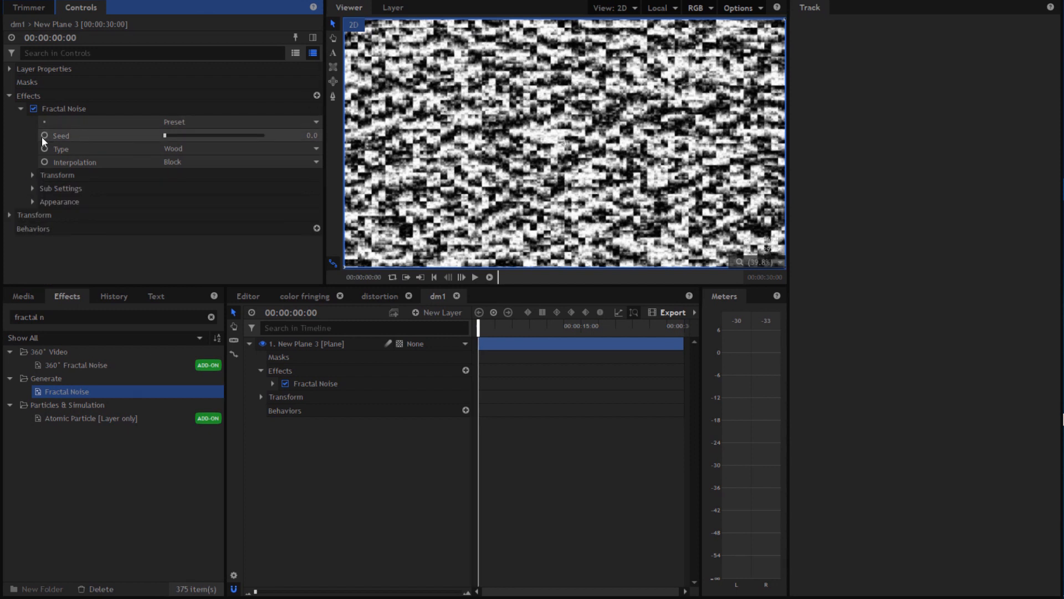
{"action": "left_click", "coordinate": [512, 325]}
{"action": "left_click_drag", "start_coordinate": [685, 337], "coordinate": [687, 337]}
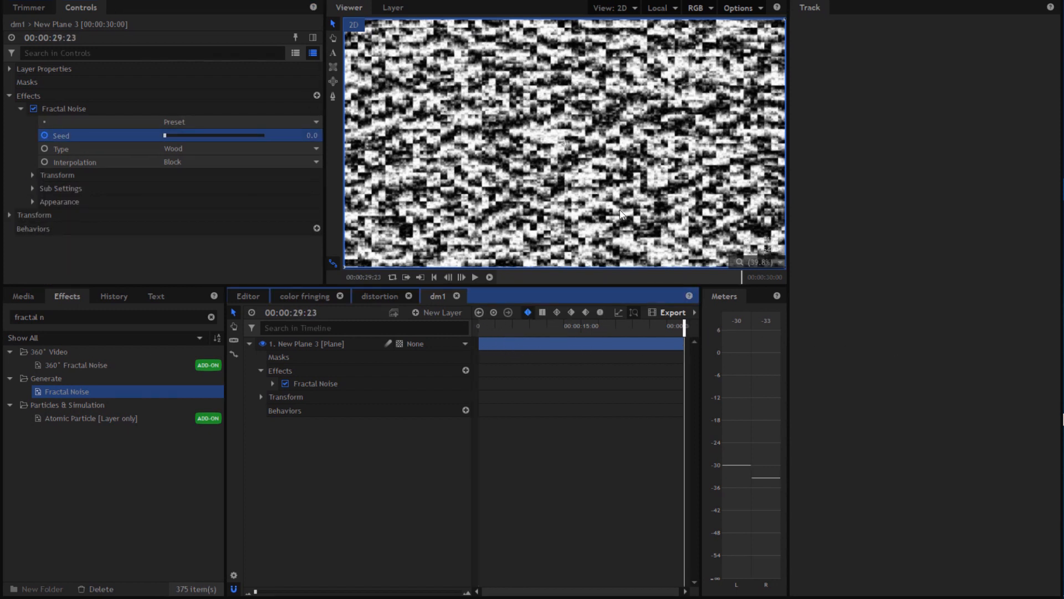
{"action": "left_click", "coordinate": [316, 135]}
{"action": "type", "text": "2"}
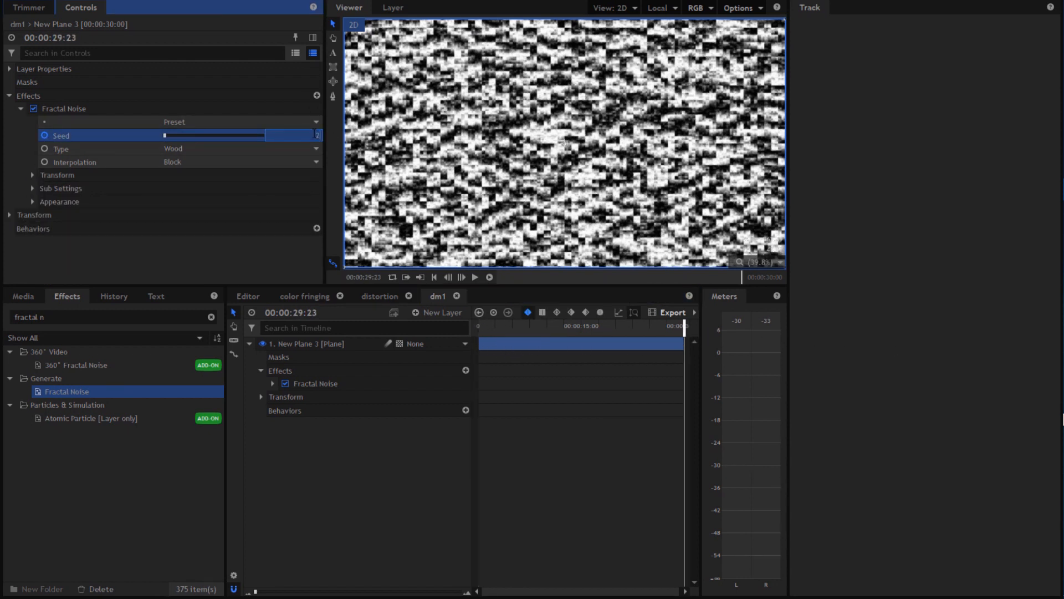
{"action": "type", "text": "00"}
{"action": "key", "text": "Return"}
{"action": "left_click_drag", "start_coordinate": [556, 327], "coordinate": [383, 320]}
{"action": "left_click", "coordinate": [473, 275]}
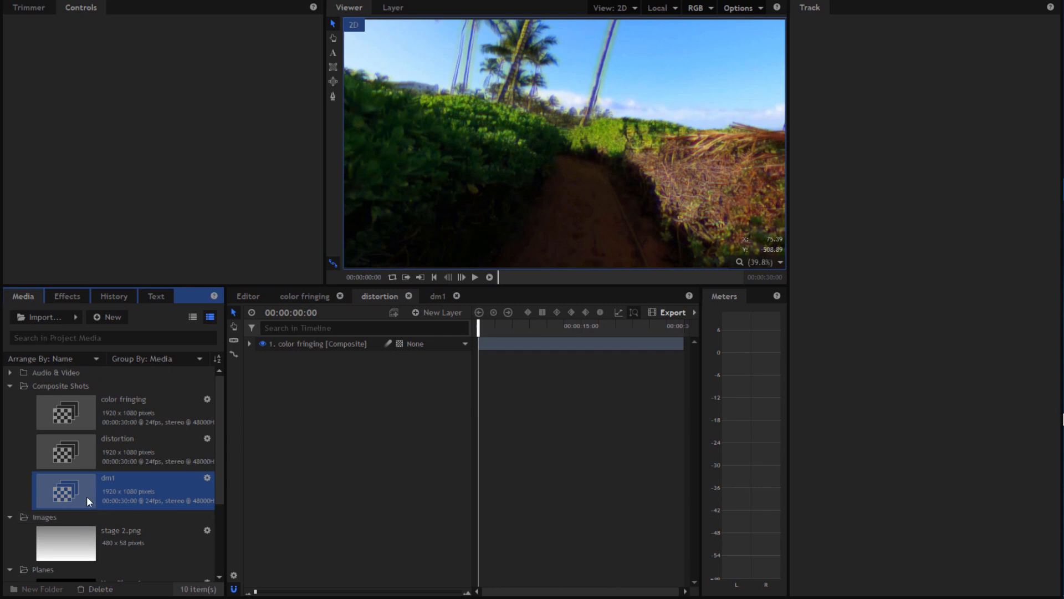
Step: Add dm1 beneath the color fringing layer in the distortion composite and apply another Displacement effect to color fringing
{"action": "left_click_drag", "start_coordinate": [87, 496], "coordinate": [298, 403]}
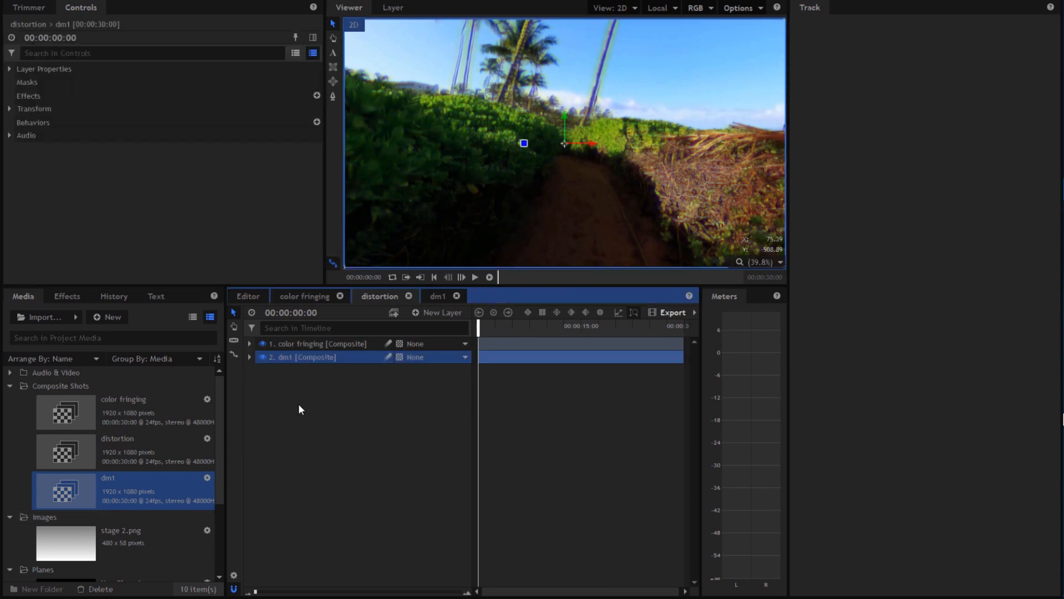
{"action": "left_click", "coordinate": [297, 342]}
{"action": "left_click", "coordinate": [60, 296]}
{"action": "left_click", "coordinate": [50, 316]}
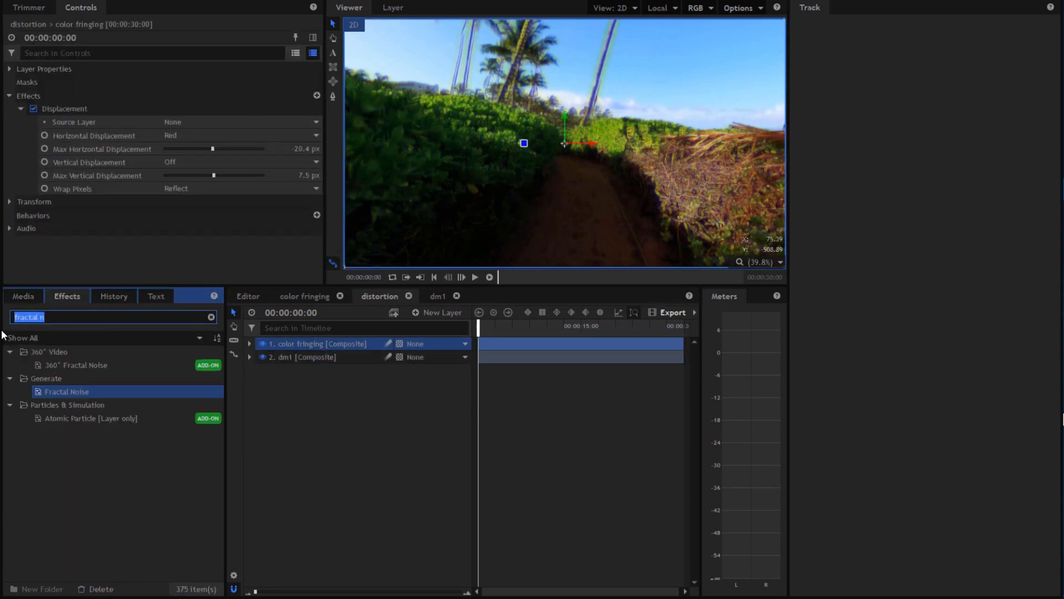
{"action": "key", "text": "BackSpace"}
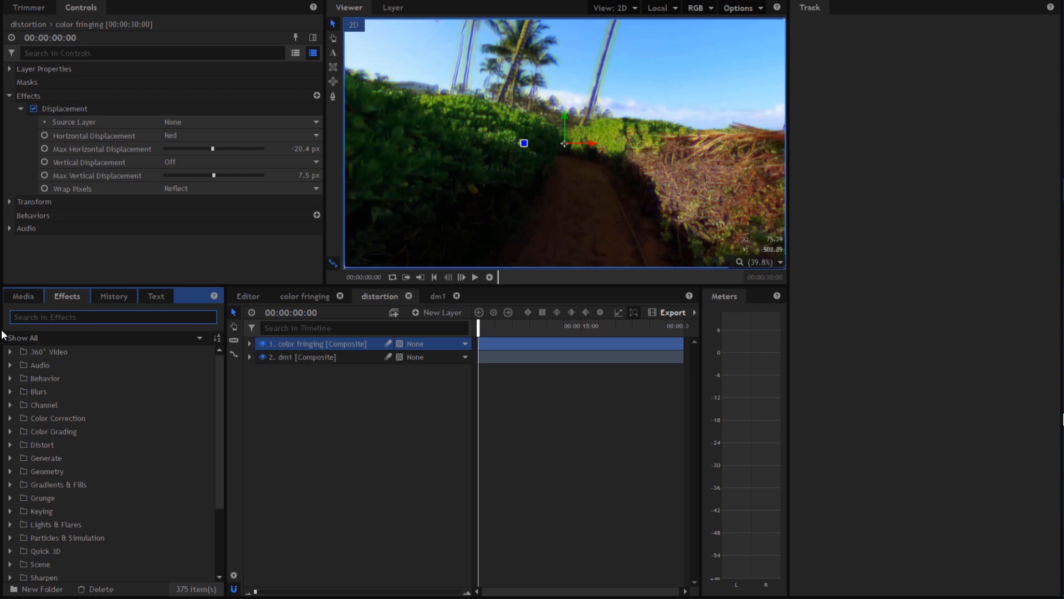
{"action": "type", "text": "displa"}
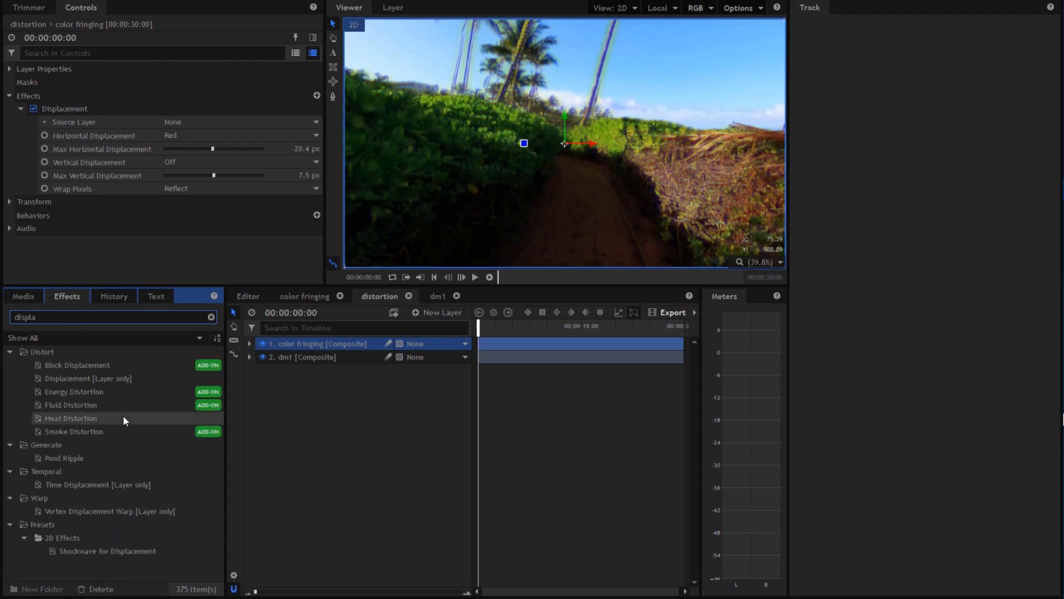
{"action": "left_click_drag", "start_coordinate": [88, 378], "coordinate": [316, 348]}
Step: Set the new Displacement's source layer to dm1 and both its horizontal and vertical displacement to Luminance
{"action": "left_click", "coordinate": [20, 201]}
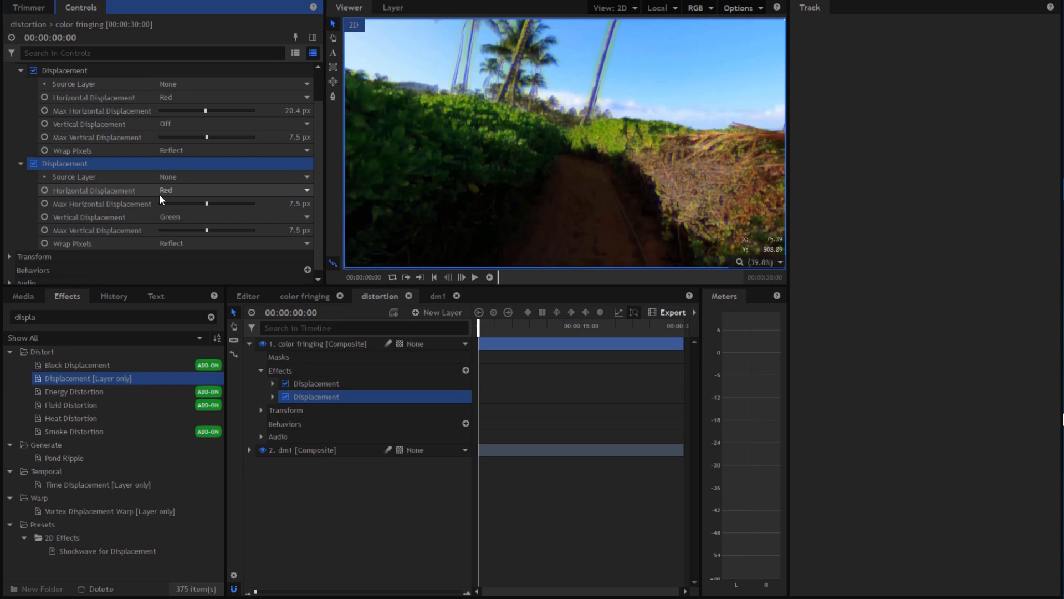
{"action": "left_click", "coordinate": [204, 176]}
{"action": "left_click", "coordinate": [194, 202]}
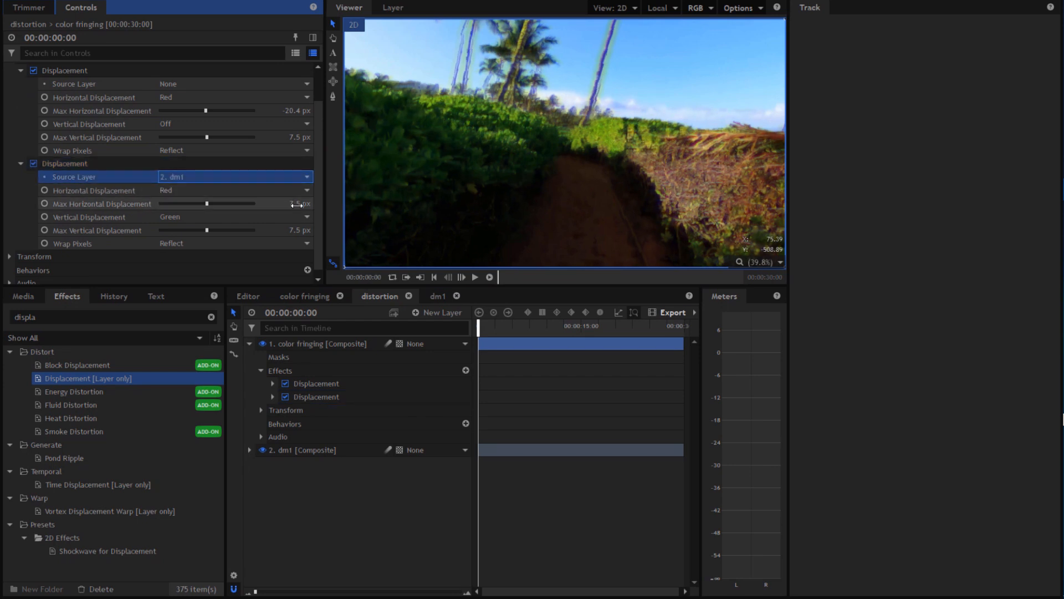
{"action": "left_click", "coordinate": [248, 191]}
{"action": "left_click", "coordinate": [188, 248]}
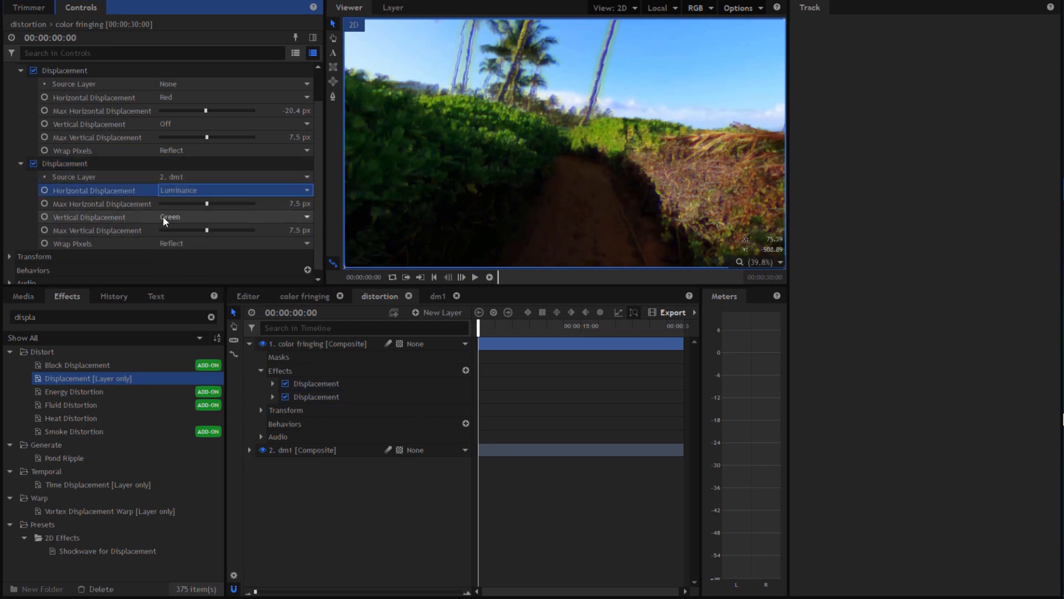
{"action": "left_click", "coordinate": [166, 216]}
{"action": "left_click", "coordinate": [186, 276]}
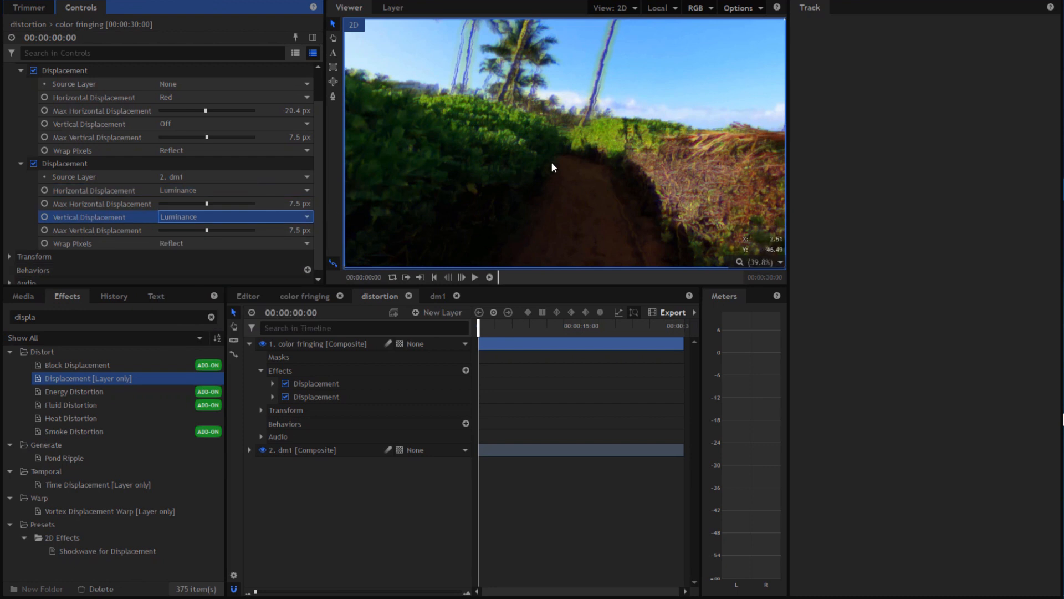
Step: Set the second Displacement's maximum horizontal and maximum vertical displacement to 2 px each
{"action": "scroll", "coordinate": [582, 191], "scroll_direction": "up", "scroll_amount": 2}
{"action": "left_click_drag", "start_coordinate": [481, 331], "coordinate": [273, 337]}
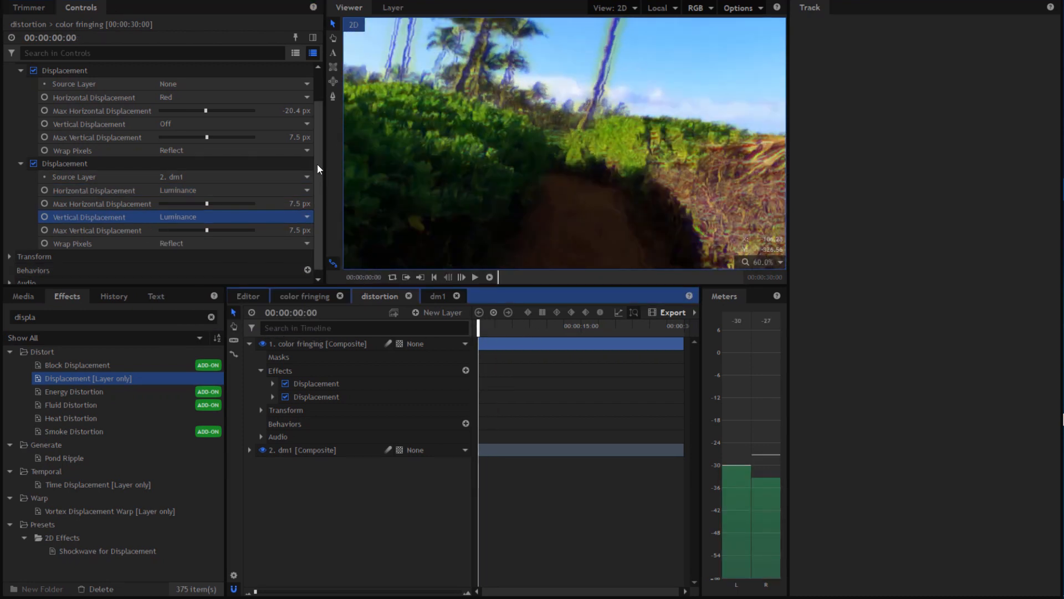
{"action": "left_click", "coordinate": [292, 207]}
{"action": "type", "text": "2"}
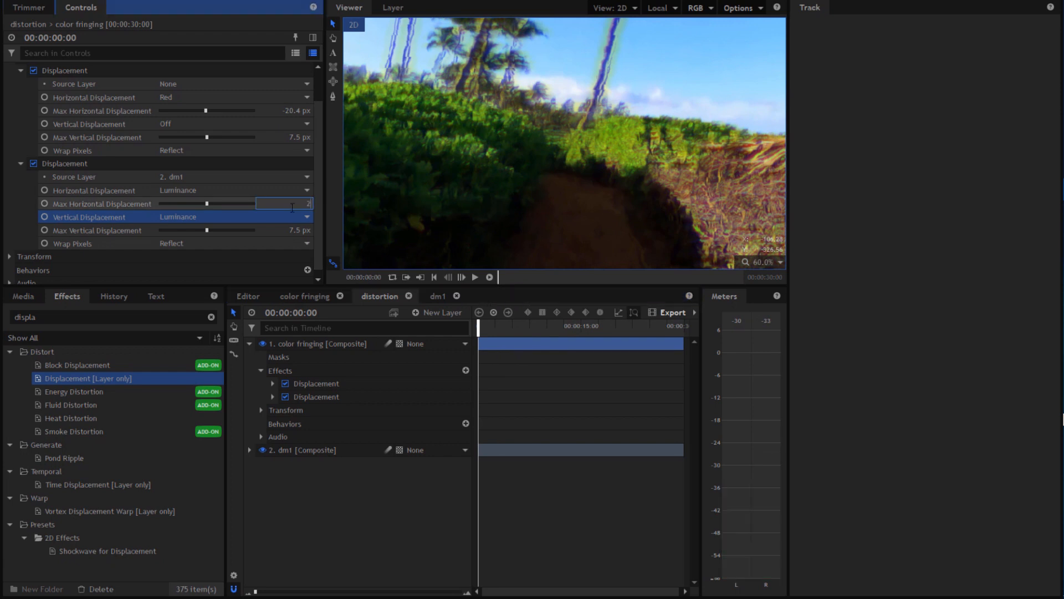
{"action": "left_click", "coordinate": [299, 230]}
{"action": "type", "text": "2"}
{"action": "key", "text": "Return"}
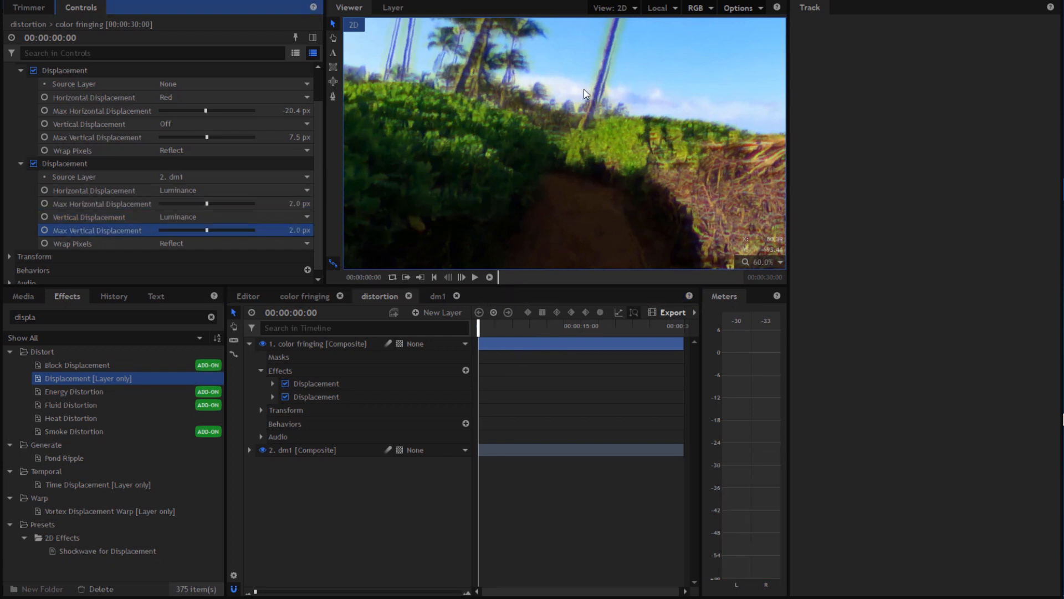
Step: Scale the viewer to fit and collapse the color fringing layer and its second Displacement effect's settings
{"action": "scroll", "coordinate": [584, 89], "scroll_direction": "down", "scroll_amount": 3}
{"action": "left_click", "coordinate": [764, 262]}
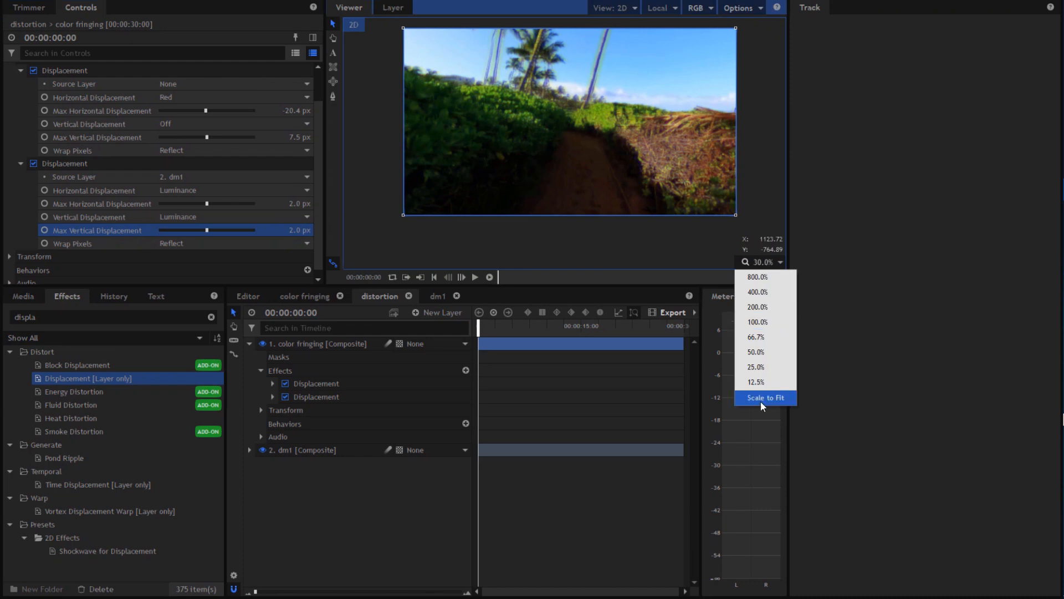
{"action": "left_click", "coordinate": [760, 398]}
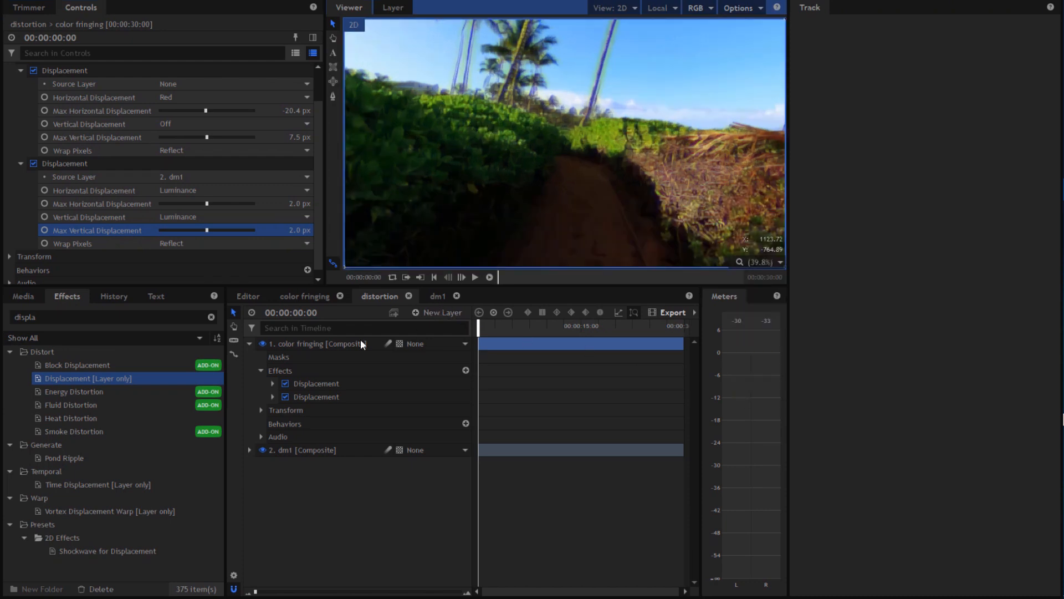
{"action": "left_click", "coordinate": [249, 343]}
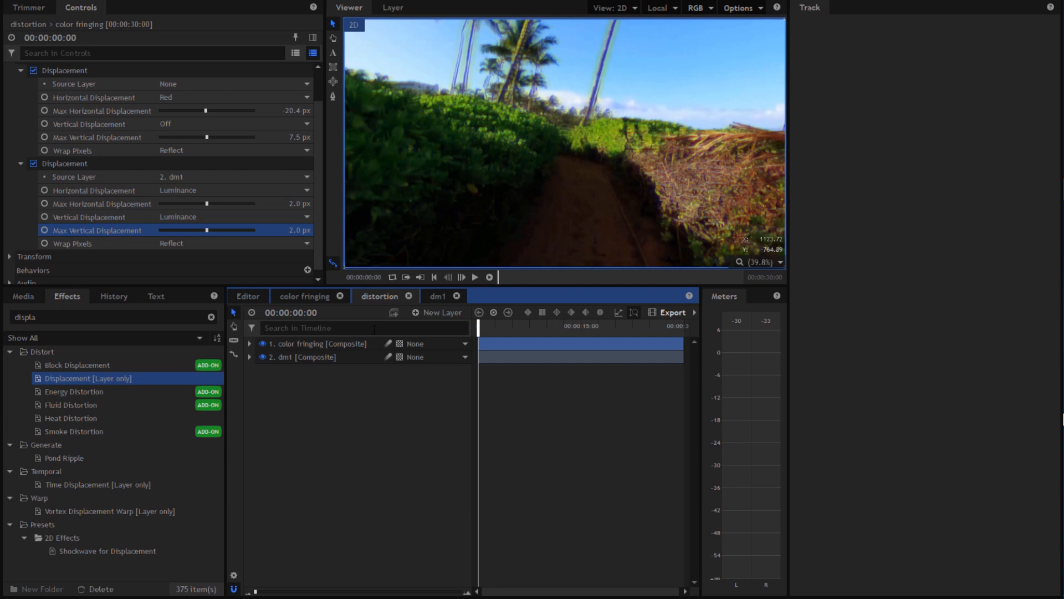
{"action": "scroll", "coordinate": [64, 151], "scroll_direction": "up", "scroll_amount": 3}
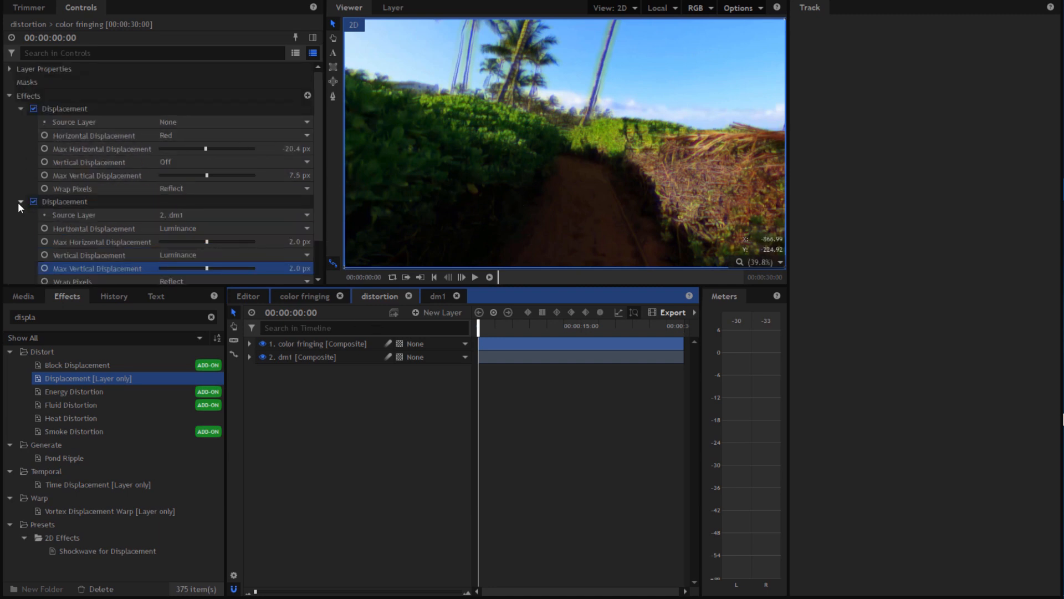
{"action": "left_click", "coordinate": [19, 204]}
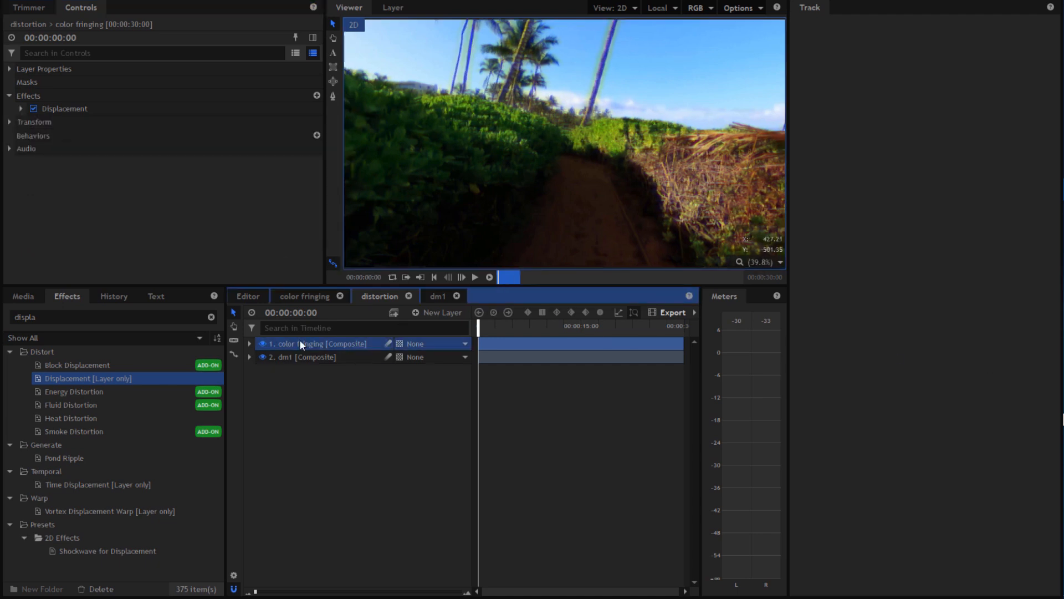
Step: Create a new composite shot named dm2 with the 1080p Full HD @ 24 fps template and a 30-second duration
{"action": "left_click", "coordinate": [20, 297]}
{"action": "left_click", "coordinate": [110, 317]}
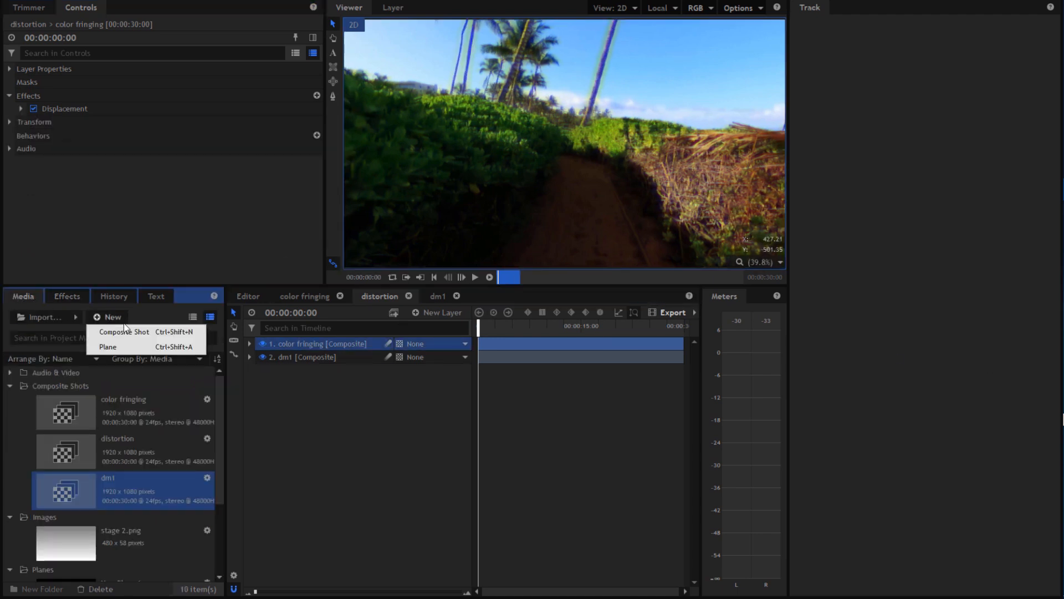
{"action": "left_click", "coordinate": [124, 331]}
{"action": "left_click_drag", "start_coordinate": [553, 110], "coordinate": [246, 112]}
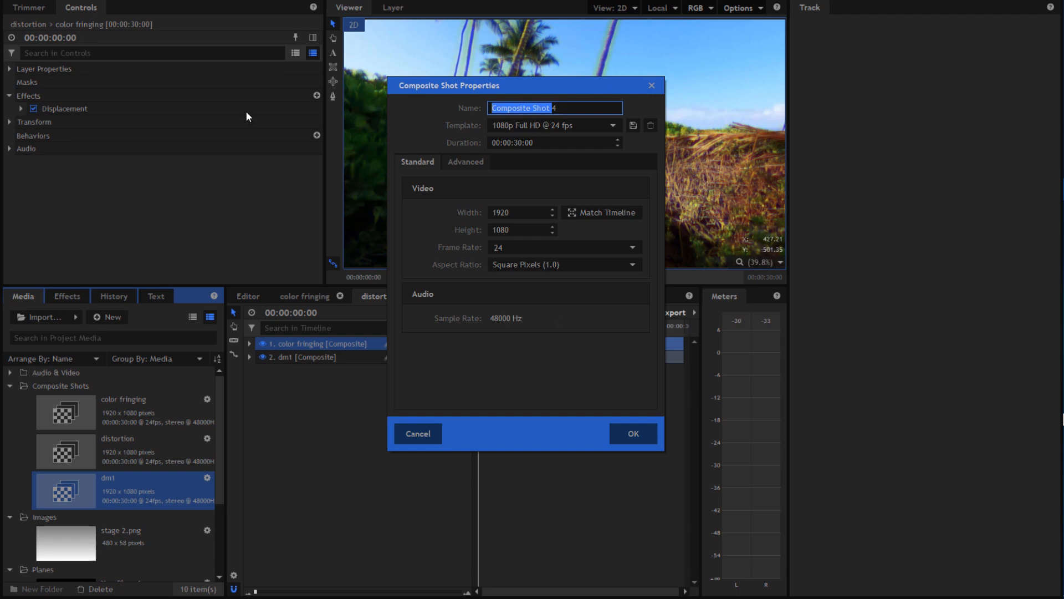
{"action": "key", "text": "Delete"}
{"action": "key", "text": "Delete"}
{"action": "type", "text": "dm2"}
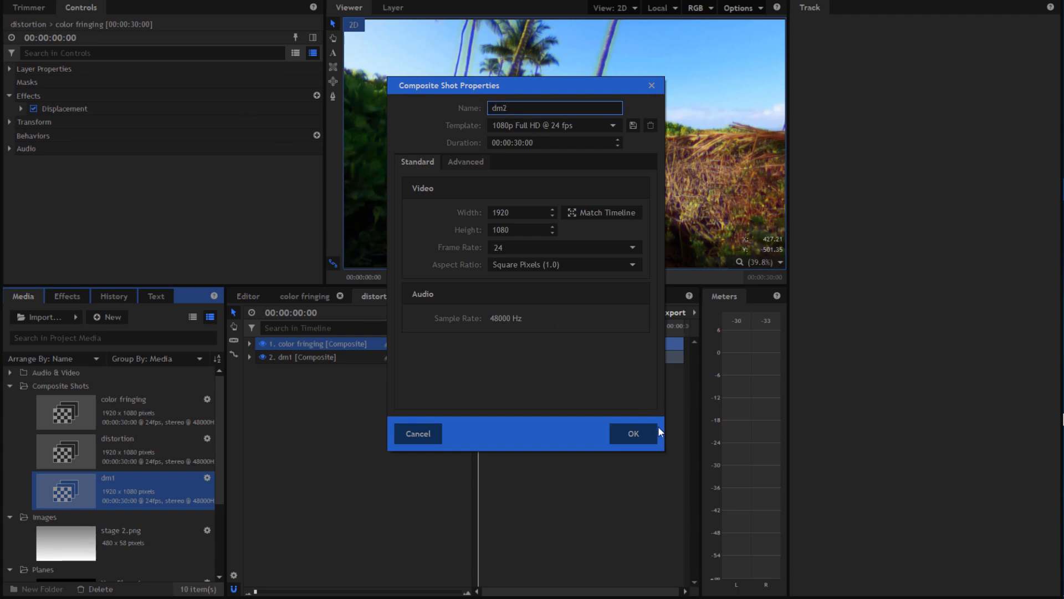
{"action": "left_click", "coordinate": [644, 434]}
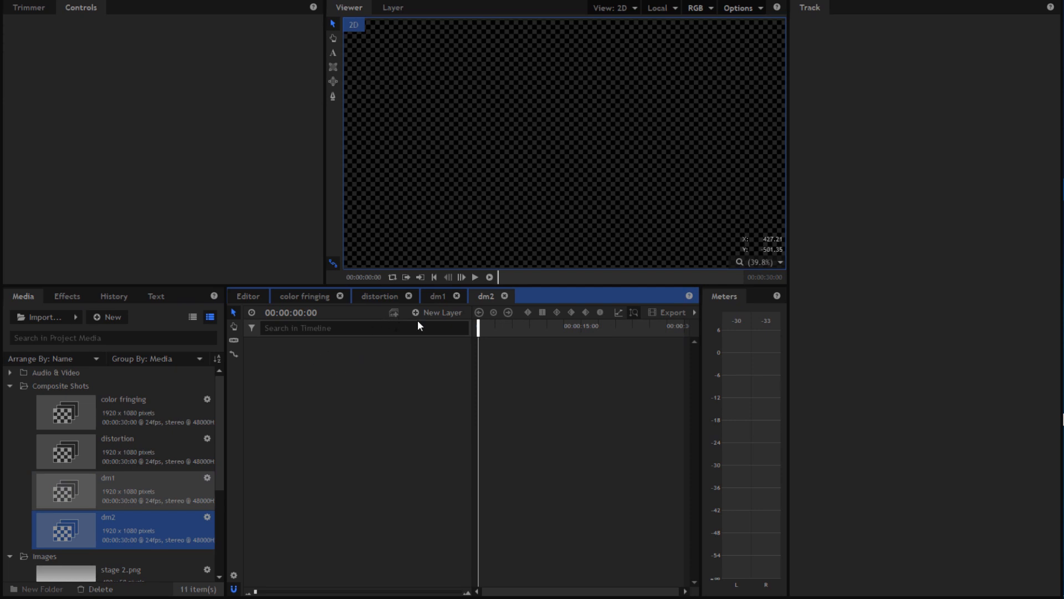
Step: Add a black 1920 by 1080 plane to dm2 and apply the Fractal Noise effect to it
{"action": "left_click", "coordinate": [432, 313]}
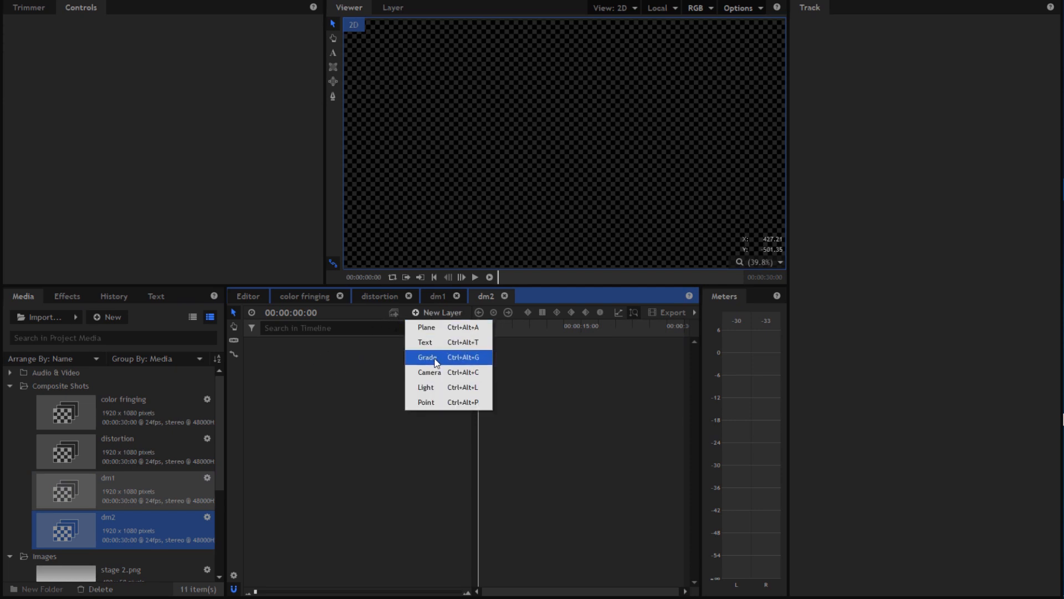
{"action": "left_click", "coordinate": [440, 328]}
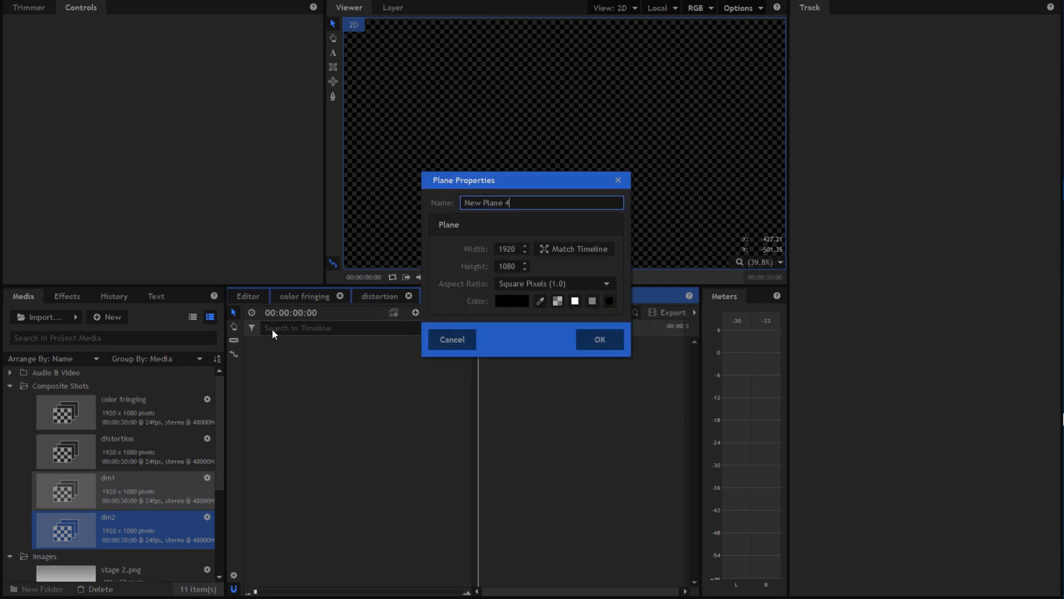
{"action": "left_click", "coordinate": [611, 346]}
{"action": "left_click", "coordinate": [67, 296]}
{"action": "left_click", "coordinate": [19, 312]}
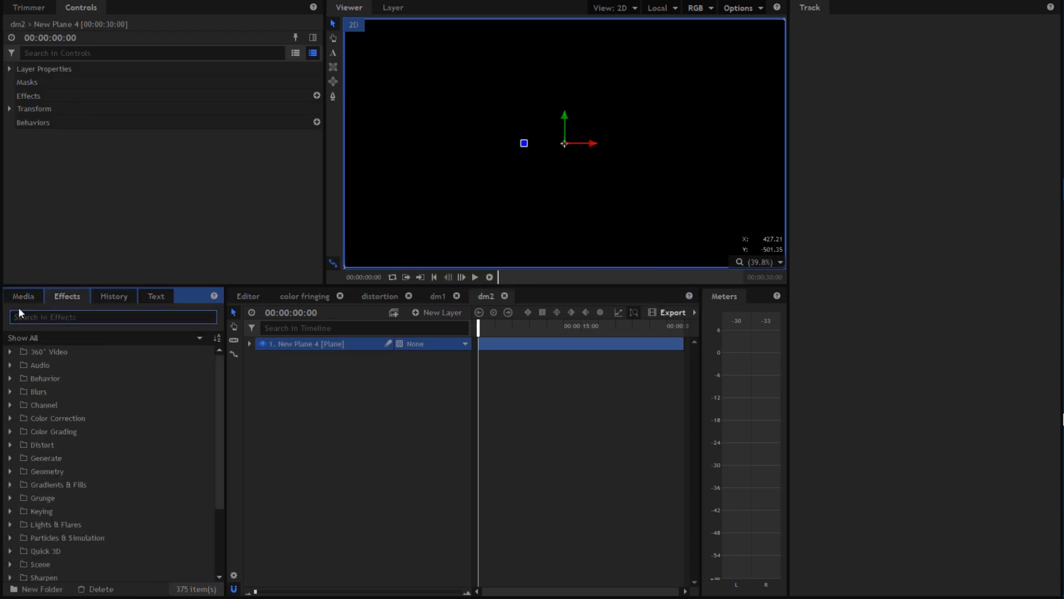
{"action": "type", "text": "fra"}
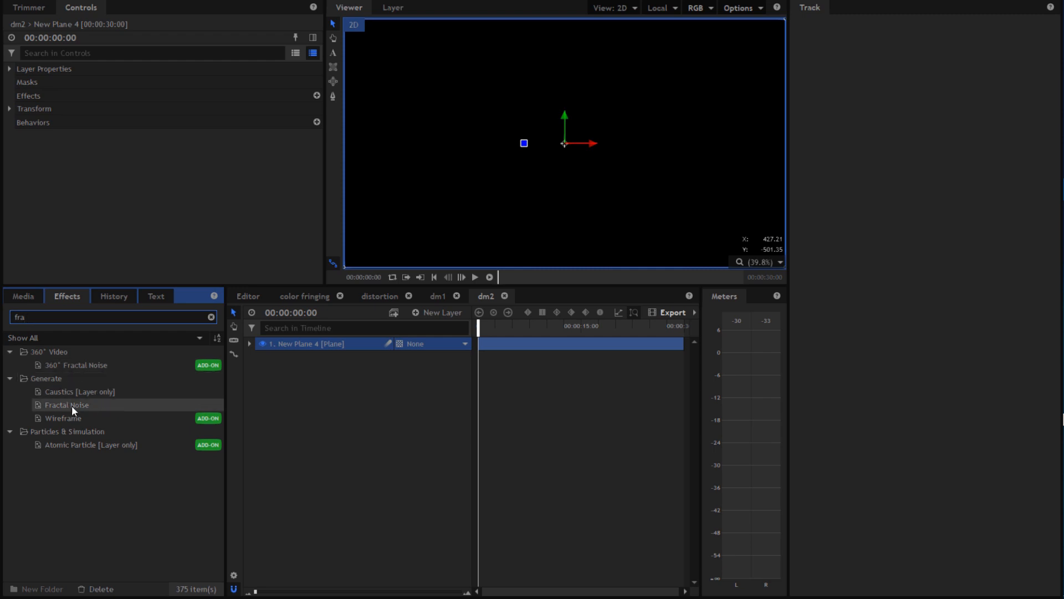
{"action": "left_click_drag", "start_coordinate": [71, 404], "coordinate": [349, 341]}
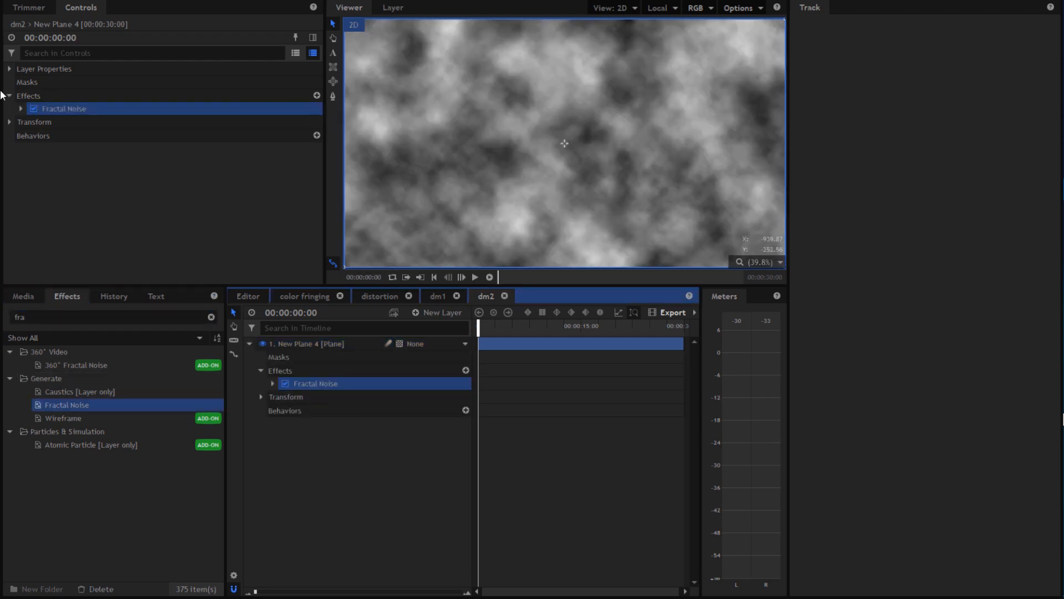
Step: Stretch the Fractal Noise into thin horizontal lines with an axis scale of about 5400% in X and 6% in Y
{"action": "left_click", "coordinate": [20, 109]}
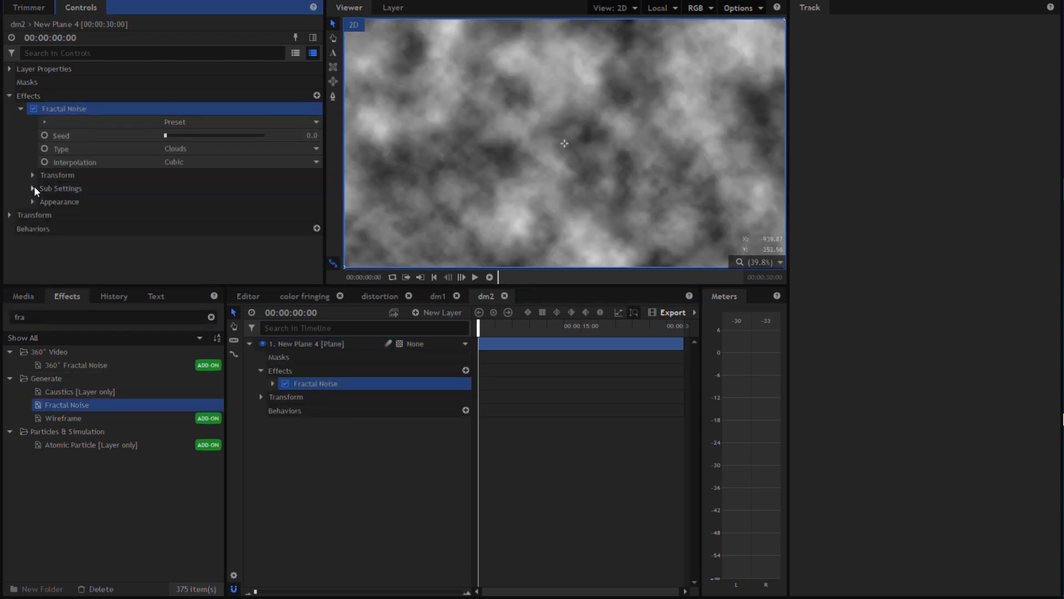
{"action": "left_click", "coordinate": [32, 175]}
{"action": "left_click", "coordinate": [45, 243]}
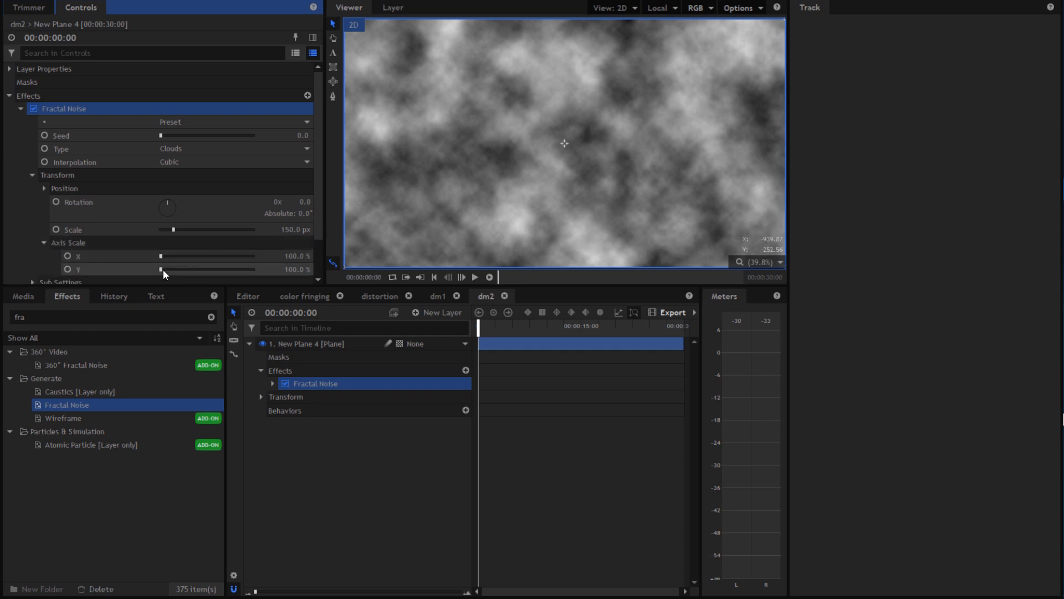
{"action": "left_click_drag", "start_coordinate": [159, 256], "coordinate": [211, 257]}
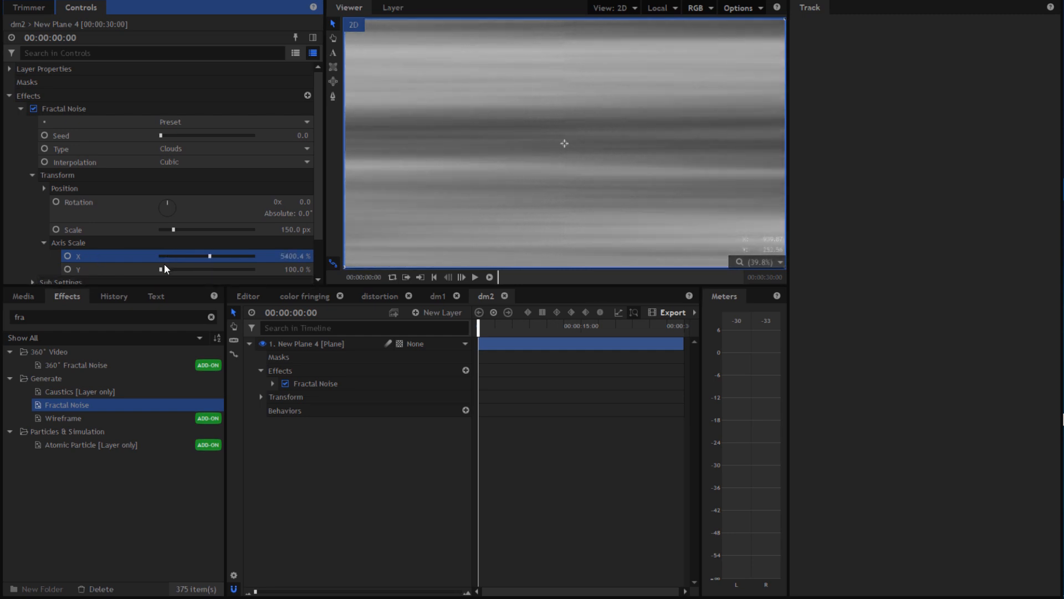
{"action": "left_click_drag", "start_coordinate": [296, 270], "coordinate": [246, 270]}
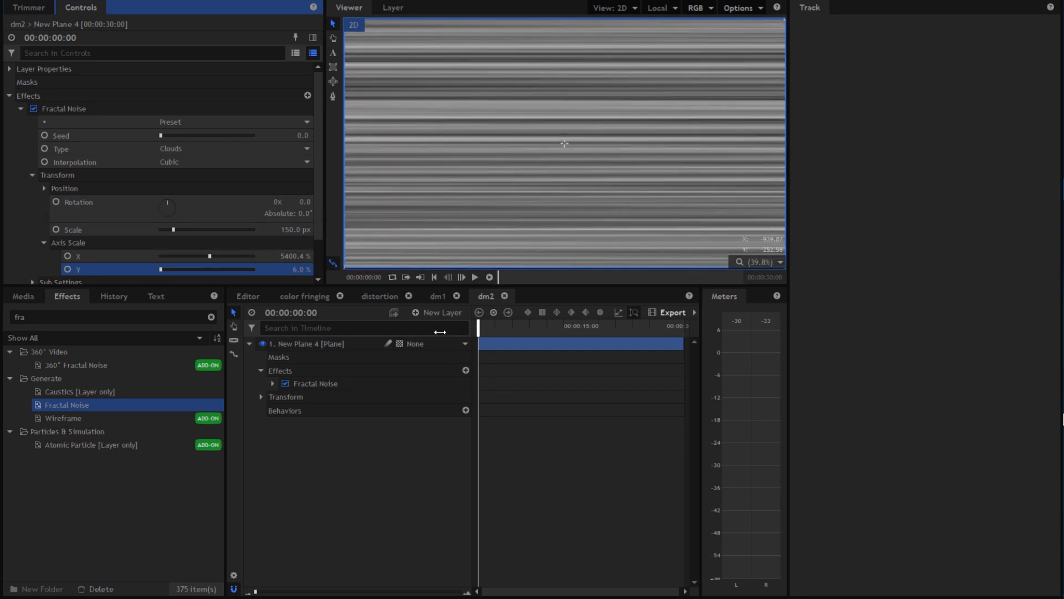
{"action": "left_click", "coordinate": [440, 332]}
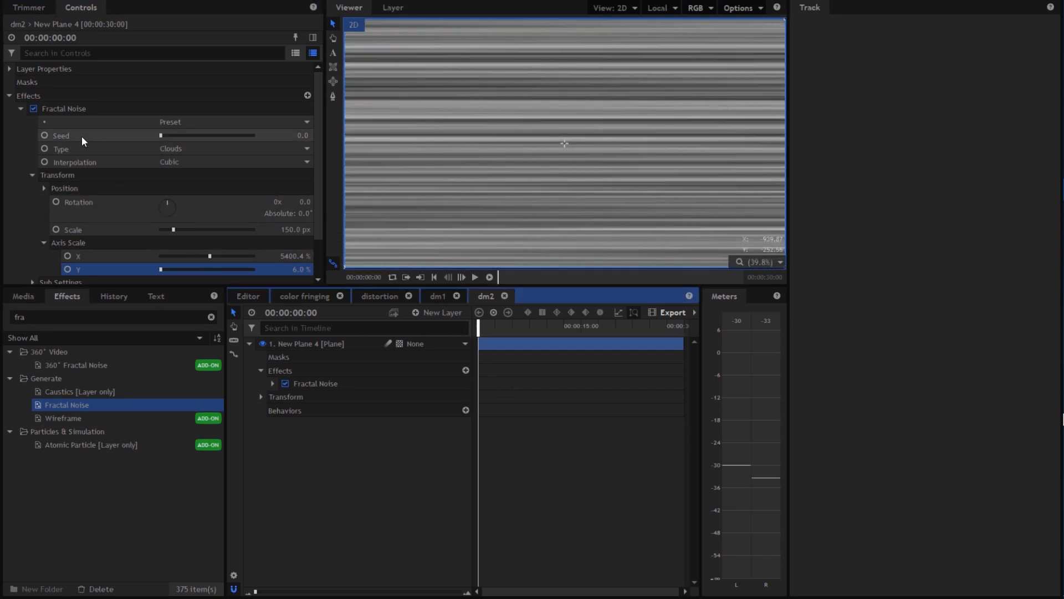
Step: Keyframe the Fractal Noise seed from 0 at the start to 500 at 00:00:29:23 and preview the animation
{"action": "left_click", "coordinate": [44, 134]}
{"action": "left_click_drag", "start_coordinate": [484, 331], "coordinate": [791, 368]}
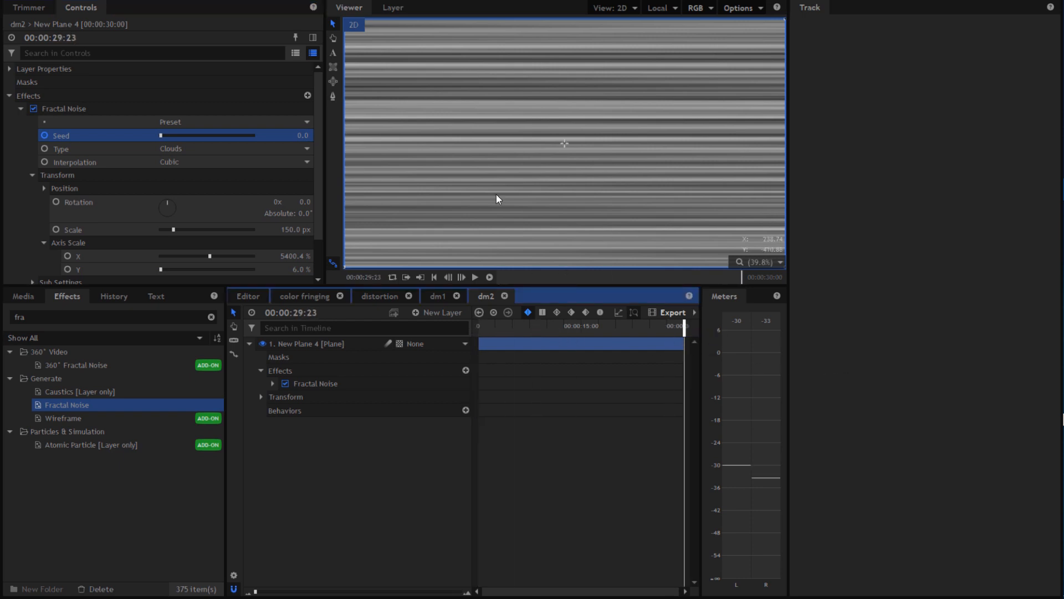
{"action": "left_click", "coordinate": [302, 135]}
{"action": "type", "text": "500"}
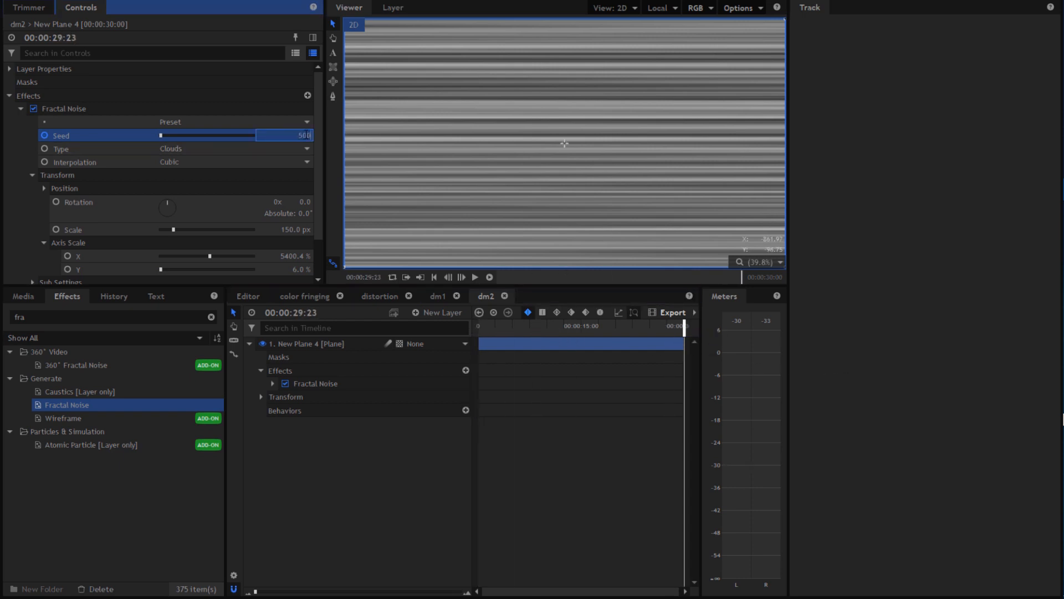
{"action": "key", "text": "Return"}
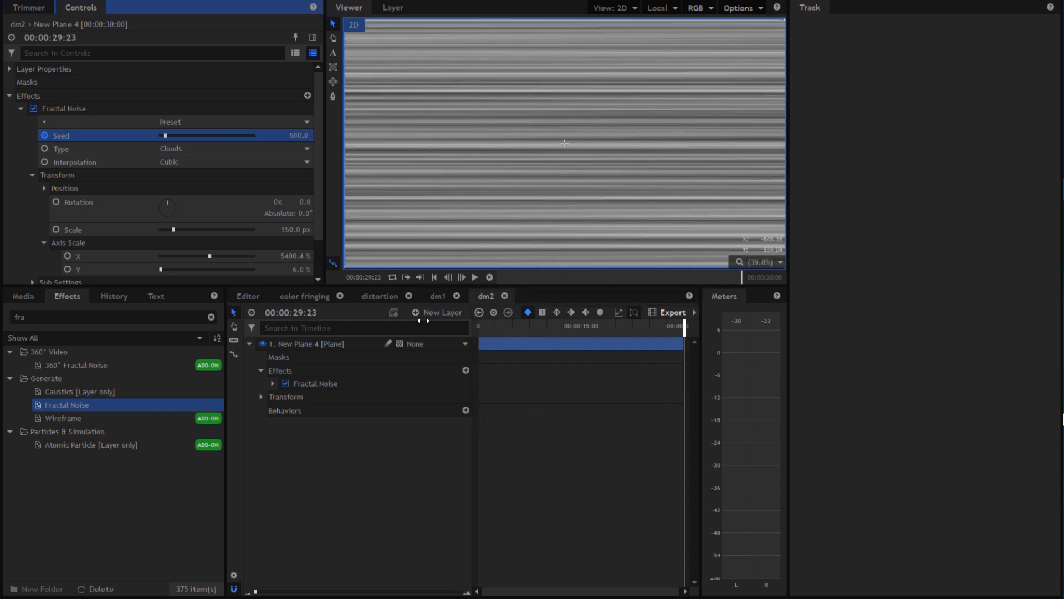
{"action": "left_click", "coordinate": [476, 277]}
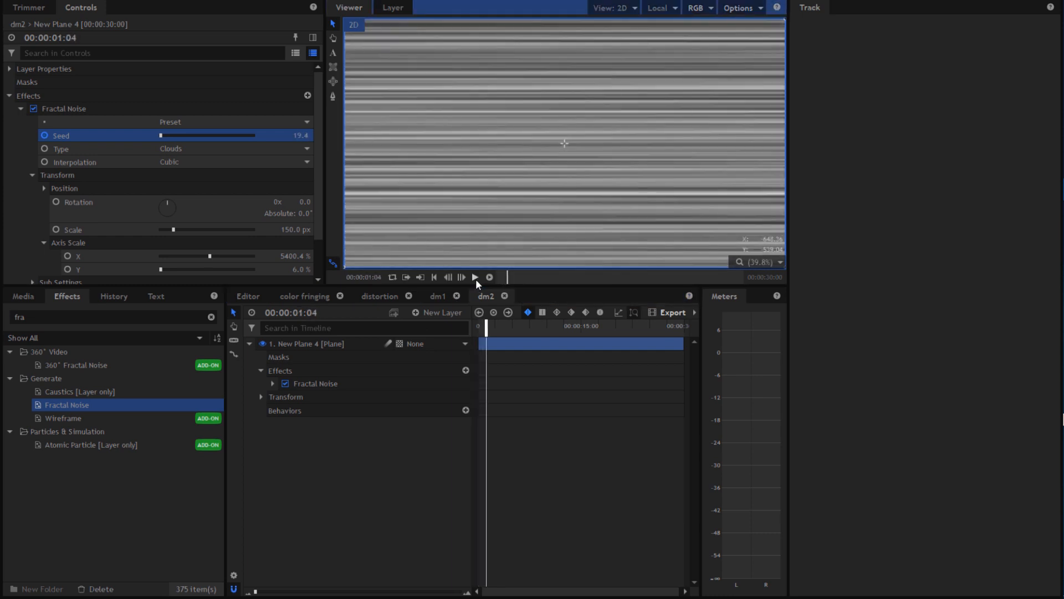
Step: Add dm2 to the distortion composite as the lowest layer, beneath dm1
{"action": "left_click", "coordinate": [377, 296]}
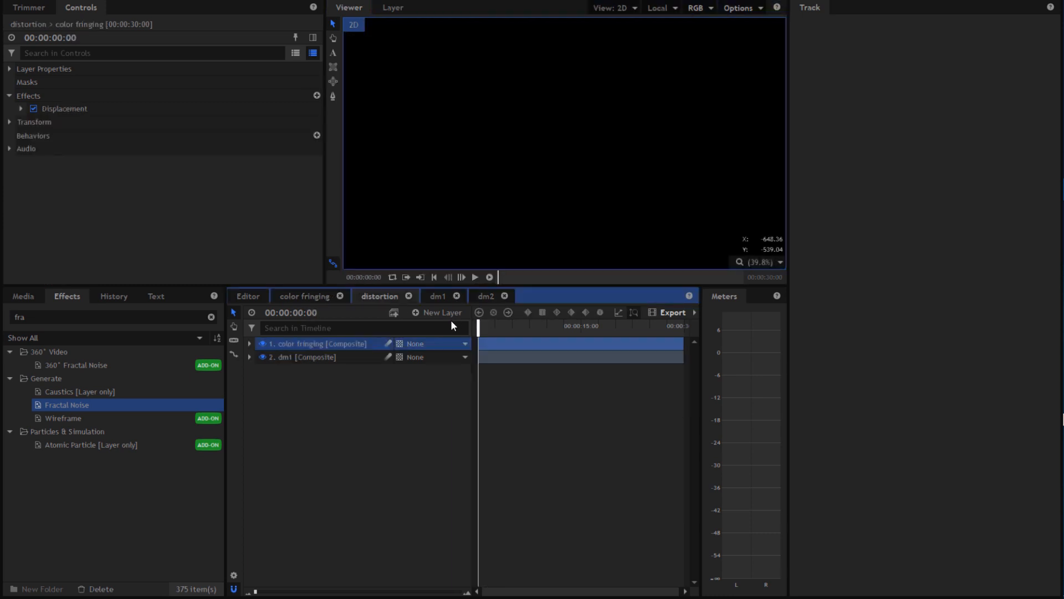
{"action": "left_click", "coordinate": [23, 295]}
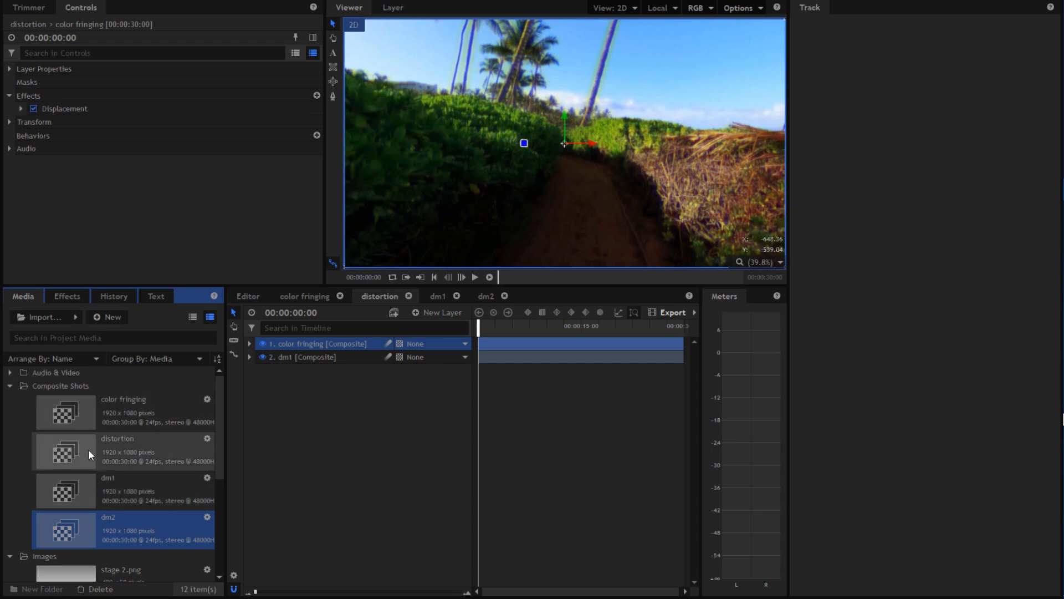
{"action": "left_click_drag", "start_coordinate": [109, 540], "coordinate": [320, 409]}
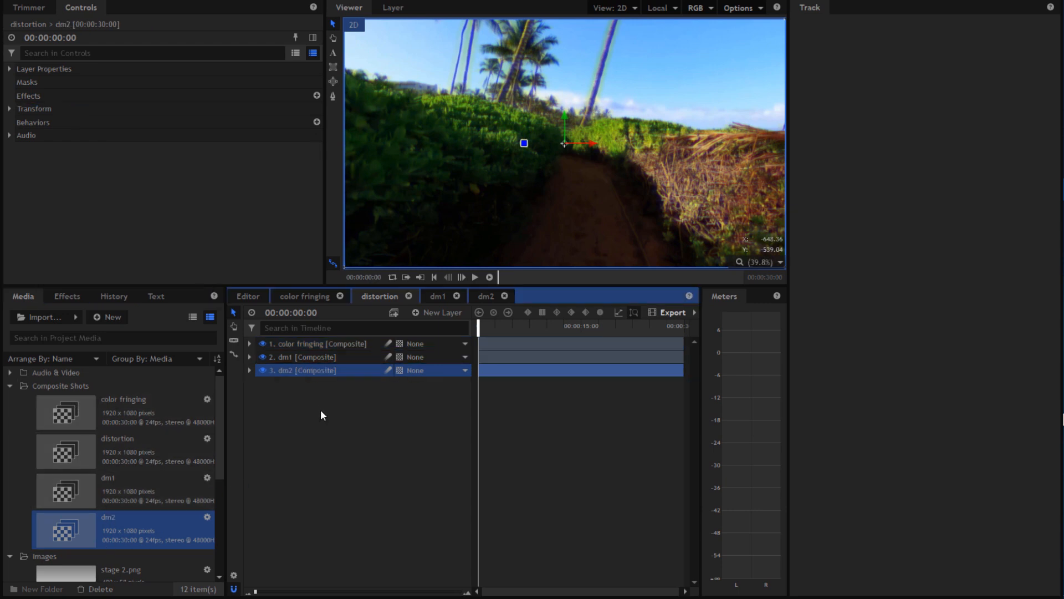
Step: Duplicate the Displacement effect on the color fringing layer and set the copy's source layer to dm2
{"action": "left_click", "coordinate": [322, 347]}
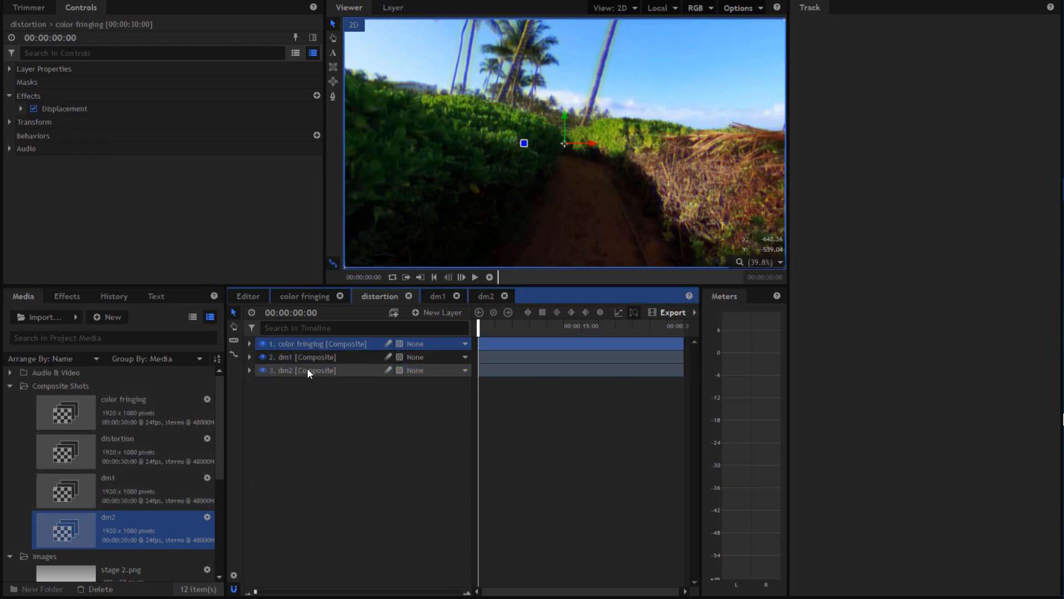
{"action": "left_click", "coordinate": [65, 108]}
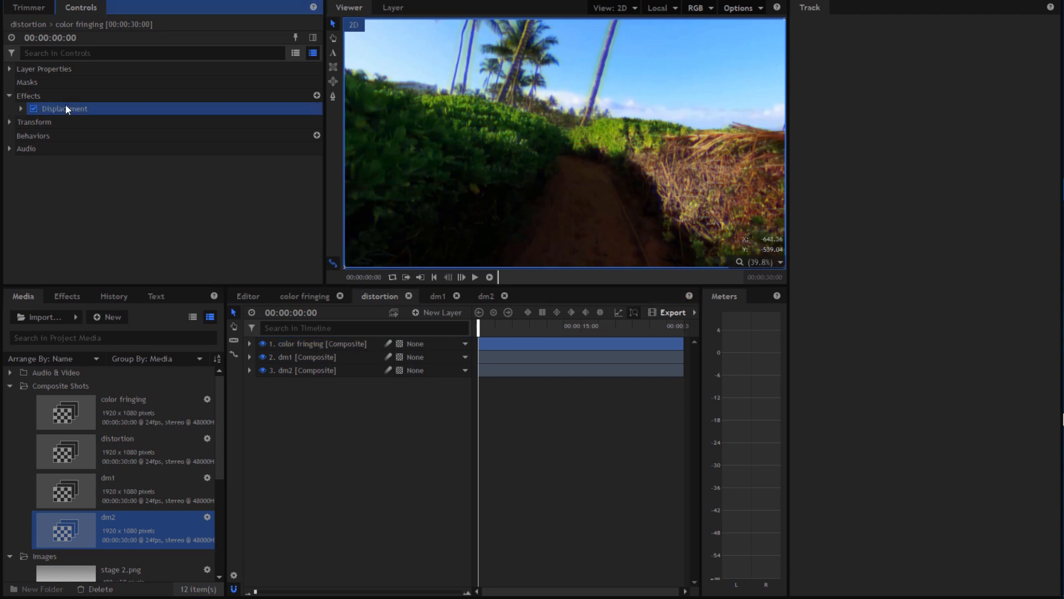
{"action": "key", "text": "ctrl+d"}
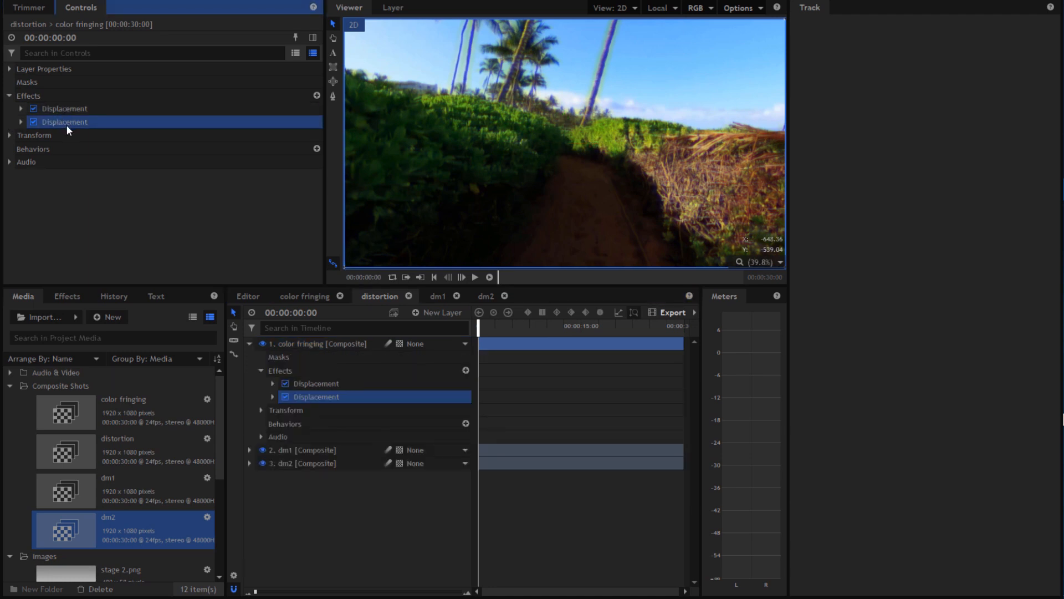
{"action": "left_click", "coordinate": [20, 121]}
{"action": "left_click", "coordinate": [209, 137]}
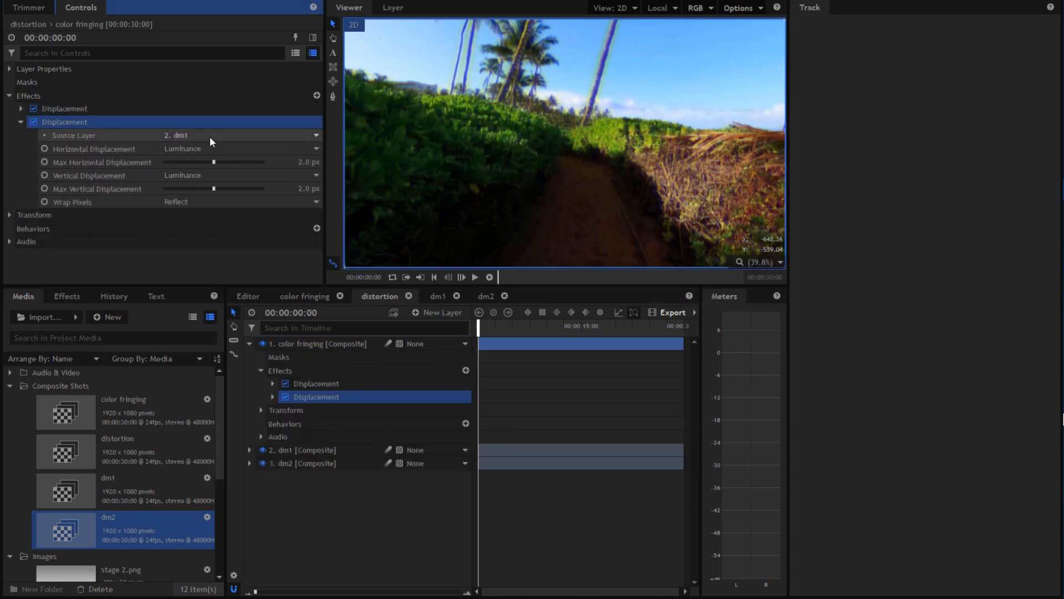
{"action": "left_click", "coordinate": [188, 169]}
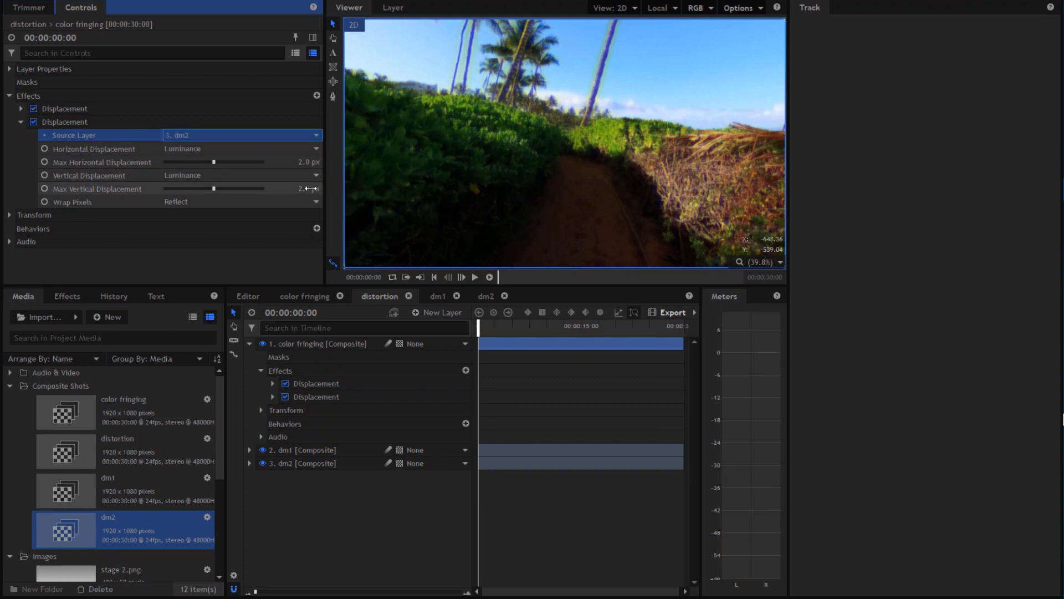
Step: Set the duplicated Displacement's vertical displacement to Off and its maximum horizontal displacement to 0 px
{"action": "left_click", "coordinate": [250, 176]}
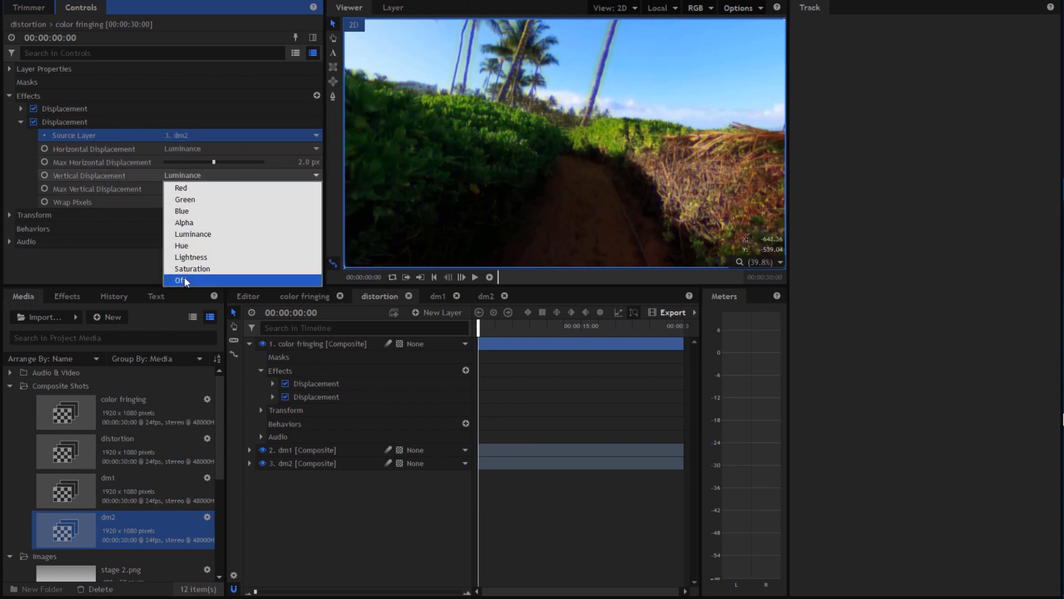
{"action": "left_click", "coordinate": [185, 281]}
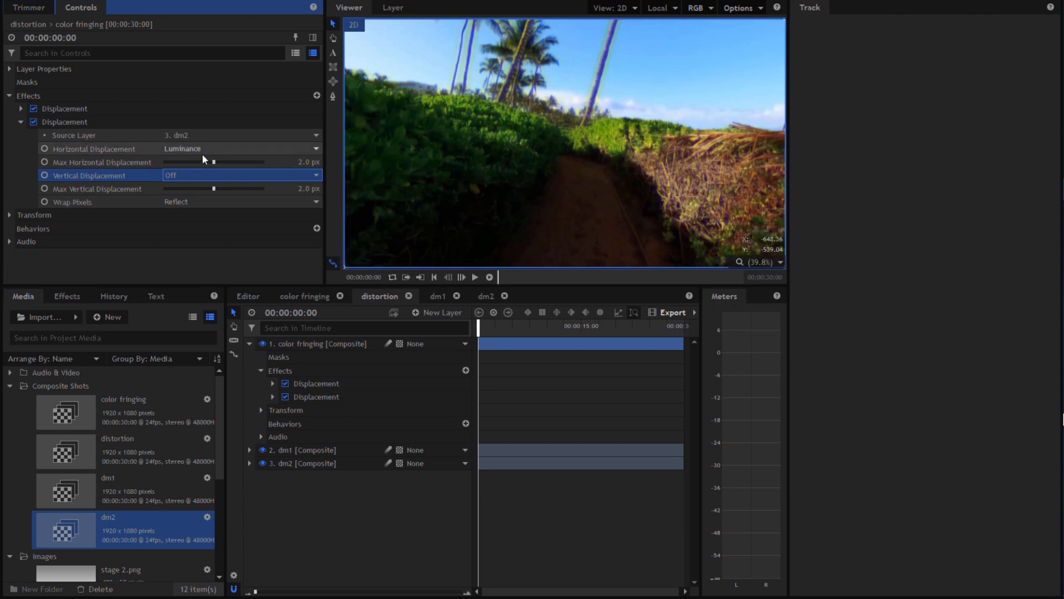
{"action": "mouse_move", "coordinate": [211, 161]}
{"action": "left_mouse_down"}
{"action": "mouse_move", "coordinate": [252, 161]}
{"action": "mouse_move", "coordinate": [212, 164]}
{"action": "left_mouse_up"}
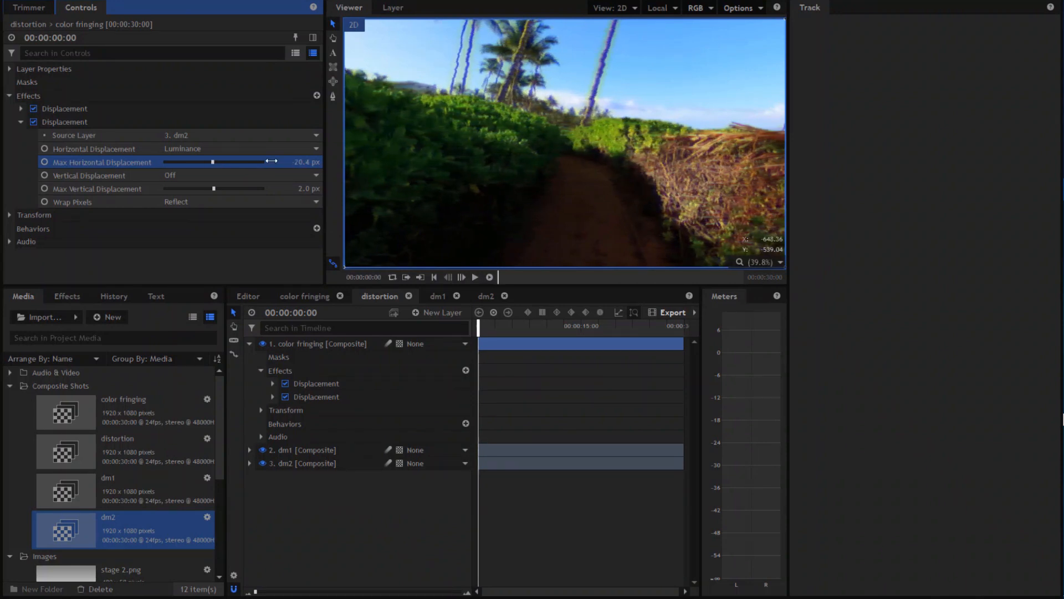
{"action": "left_click", "coordinate": [308, 162]}
{"action": "type", "text": "0"}
{"action": "key", "text": "Return"}
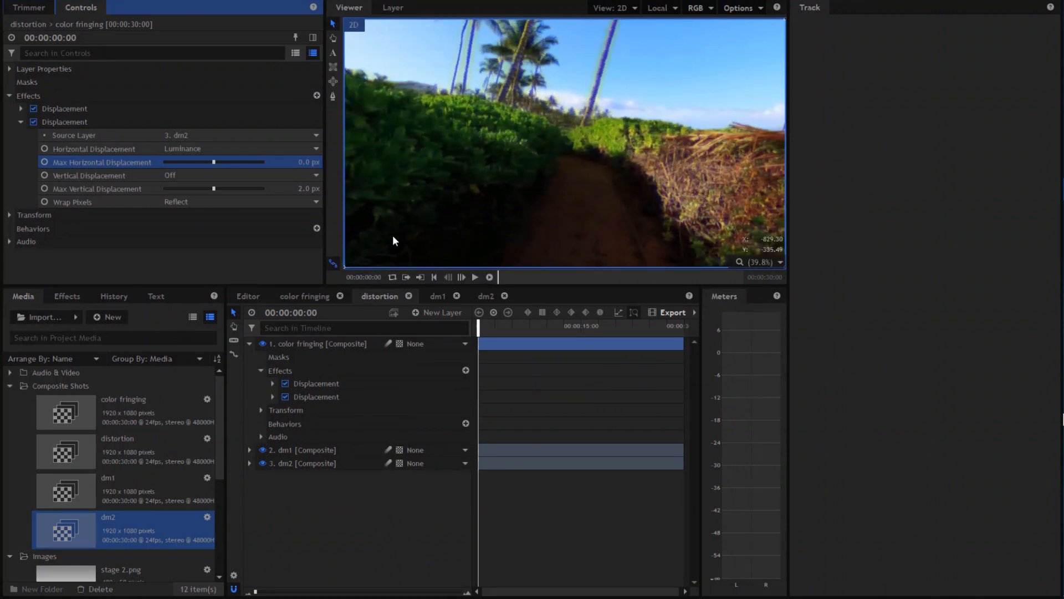
Step: Keyframe the duplicated Displacement's maximum horizontal displacement at 0 px on the first frame and -5 px at 00:00:00:19
{"action": "left_click", "coordinate": [477, 325]}
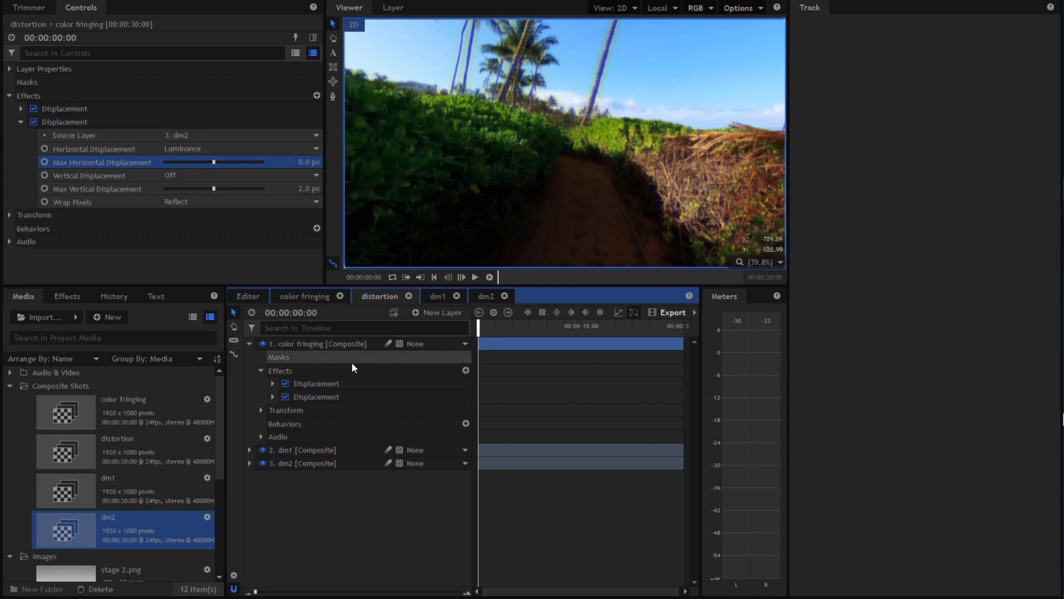
{"action": "left_click", "coordinate": [272, 397]}
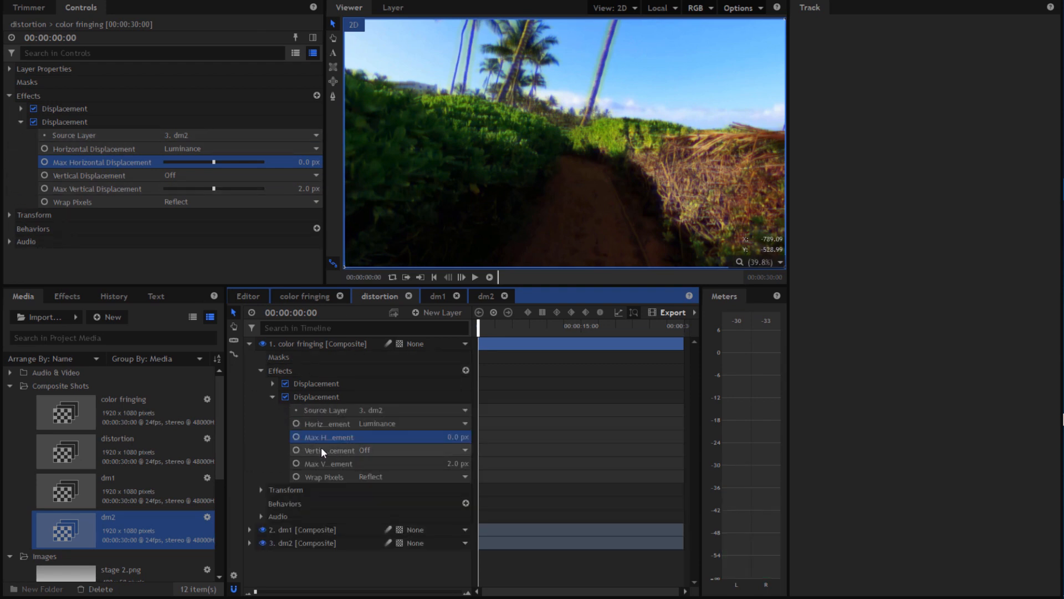
{"action": "left_click", "coordinate": [296, 438]}
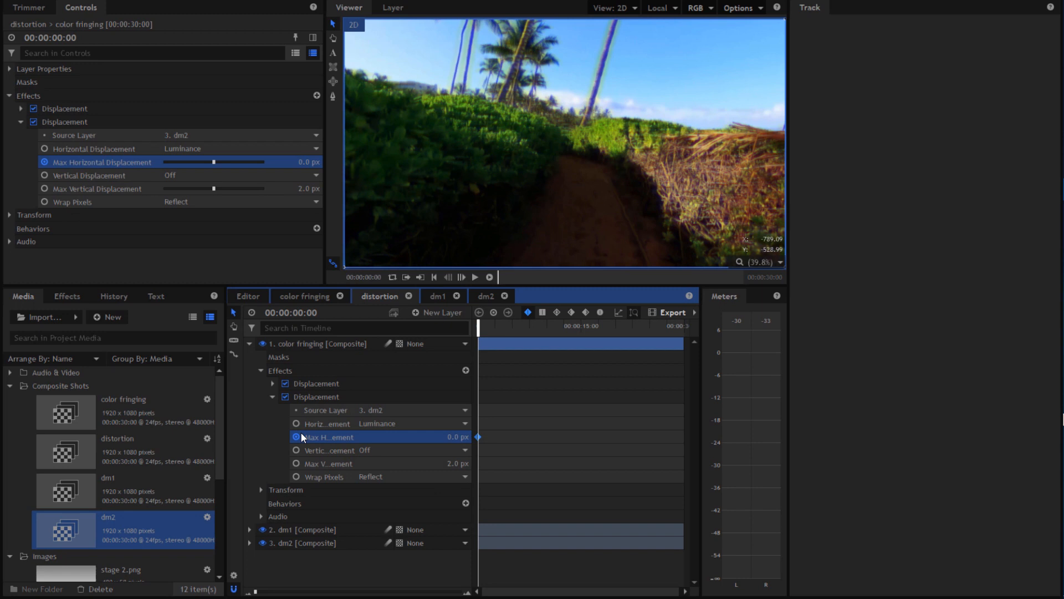
{"action": "left_click", "coordinate": [476, 278]}
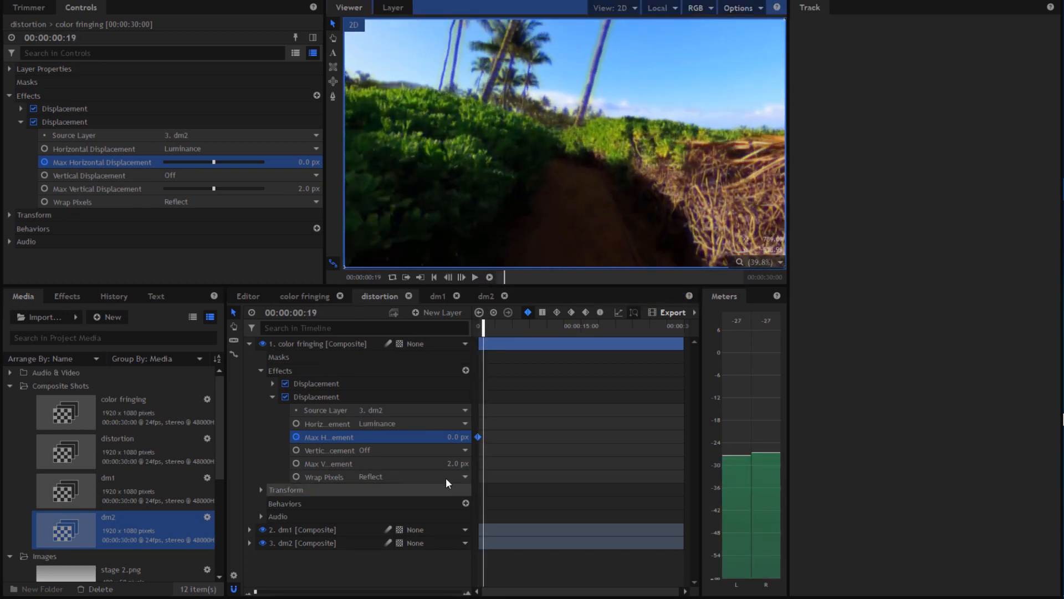
{"action": "left_click_drag", "start_coordinate": [460, 437], "coordinate": [446, 438]}
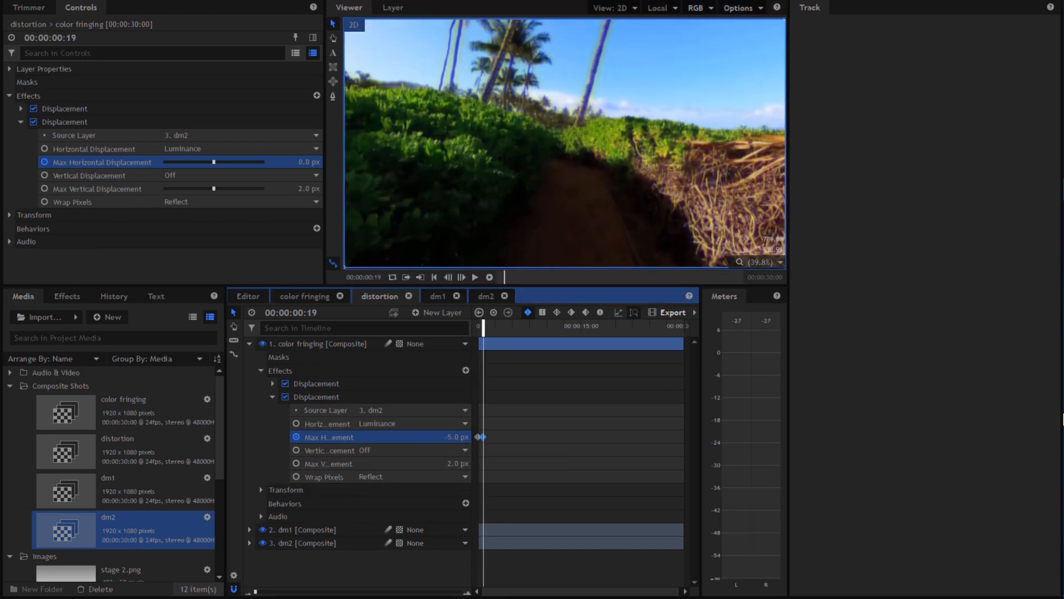
Step: Keyframe the second Displacement's maximum horizontal displacement at 0 px at 00:00:00:20
{"action": "left_click", "coordinate": [458, 439]}
{"action": "type", "text": "0"}
{"action": "key", "text": "Return"}
Step: Advance a few frames and keyframe the second Displacement's maximum horizontal displacement at about 611 px
{"action": "key", "text": "period"}
{"action": "key", "text": "period"}
{"action": "key", "text": "period"}
{"action": "key", "text": "period"}
{"action": "key", "text": "period"}
{"action": "key", "text": "period"}
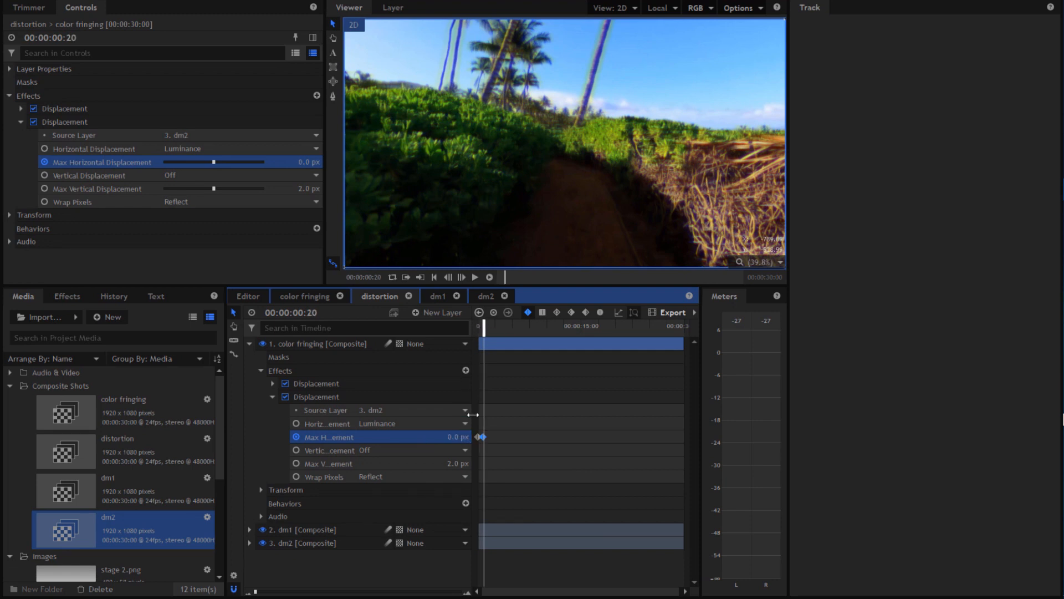
{"action": "left_click_drag", "start_coordinate": [456, 437], "coordinate": [796, 436]}
Step: Keyframe the second Displacement's maximum horizontal displacement at 0 px at 00:00:01:06
{"action": "left_click", "coordinate": [474, 277]}
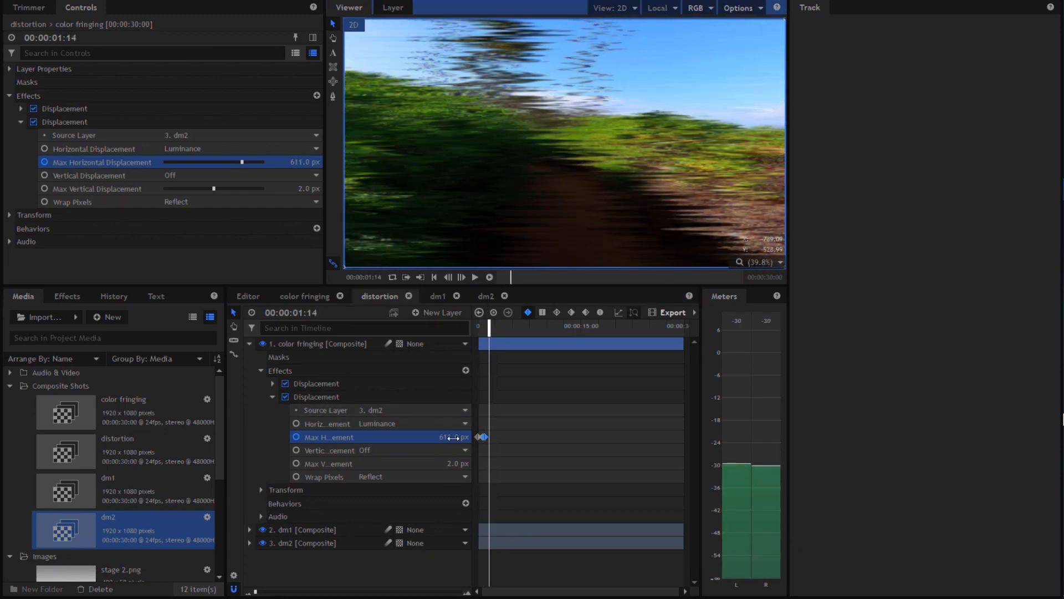
{"action": "key", "text": "comma"}
{"action": "key", "text": "comma"}
{"action": "key", "text": "comma"}
{"action": "key", "text": "comma"}
{"action": "key", "text": "comma"}
{"action": "key", "text": "comma"}
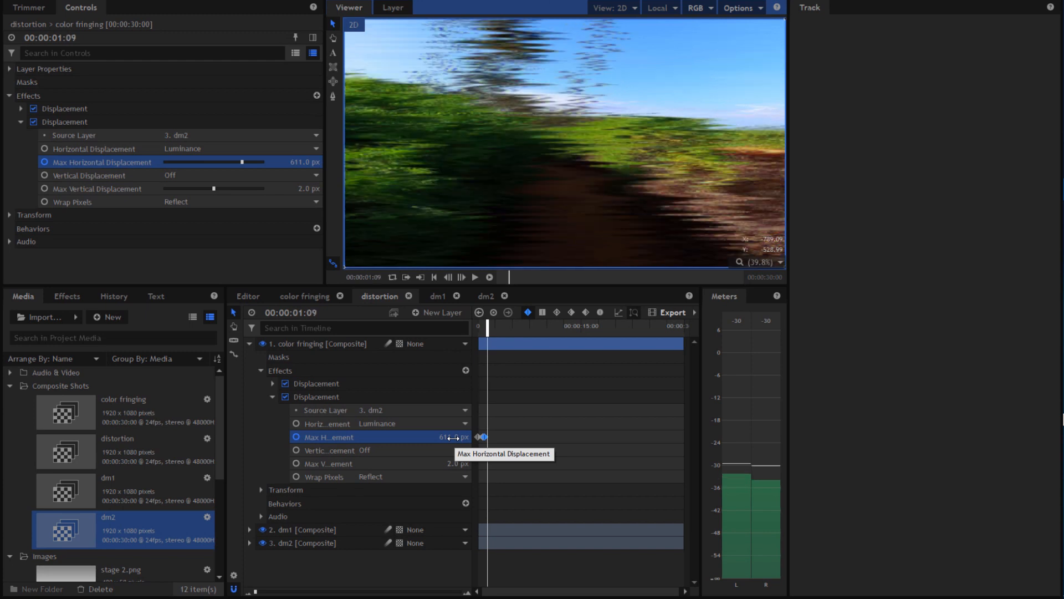
{"action": "key", "text": "comma"}
{"action": "left_click", "coordinate": [449, 438]}
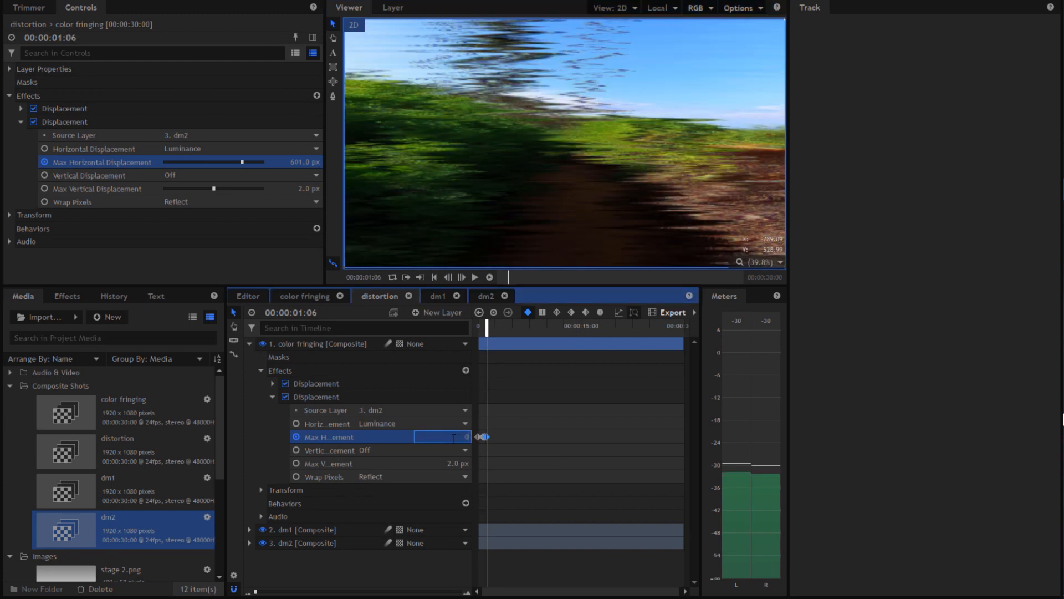
{"action": "type", "text": "0"}
{"action": "key", "text": "Return"}
Step: Copy the displacement burst keyframes and paste them at 00:00:02:02, 00:00:13:15 and several irregular points in between
{"action": "left_click_drag", "start_coordinate": [486, 326], "coordinate": [493, 326]}
{"action": "left_click_drag", "start_coordinate": [501, 434], "coordinate": [484, 440]}
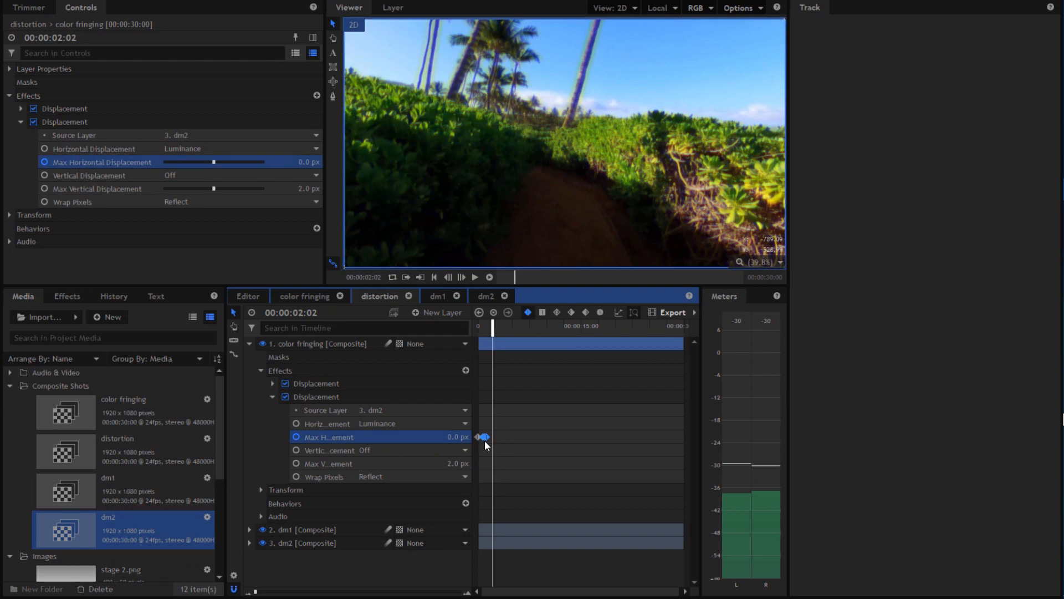
{"action": "key", "text": "ctrl+v"}
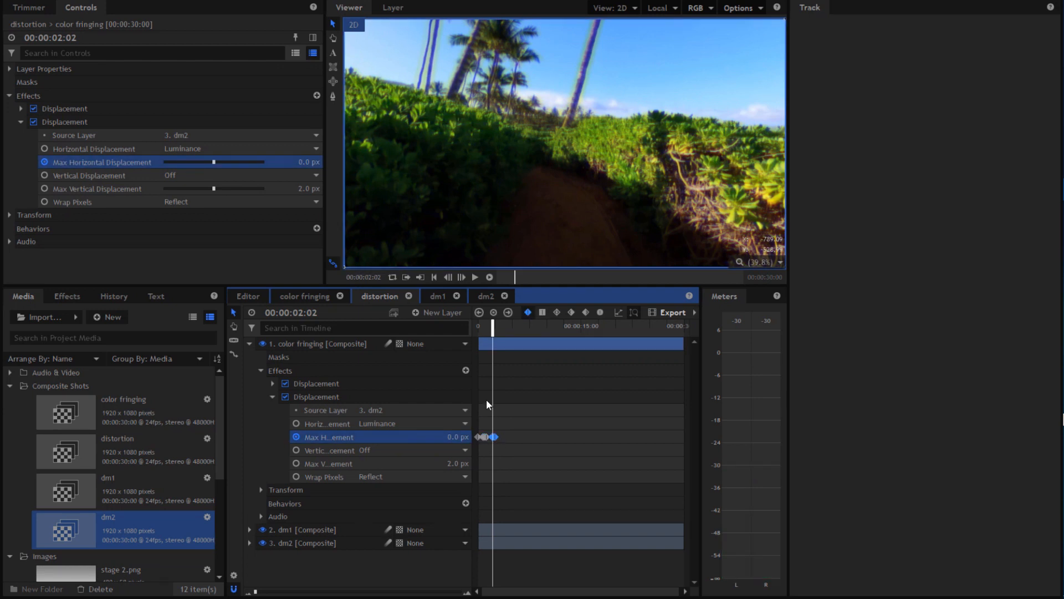
{"action": "left_click_drag", "start_coordinate": [492, 327], "coordinate": [571, 339]}
{"action": "key", "text": "ctrl+v"}
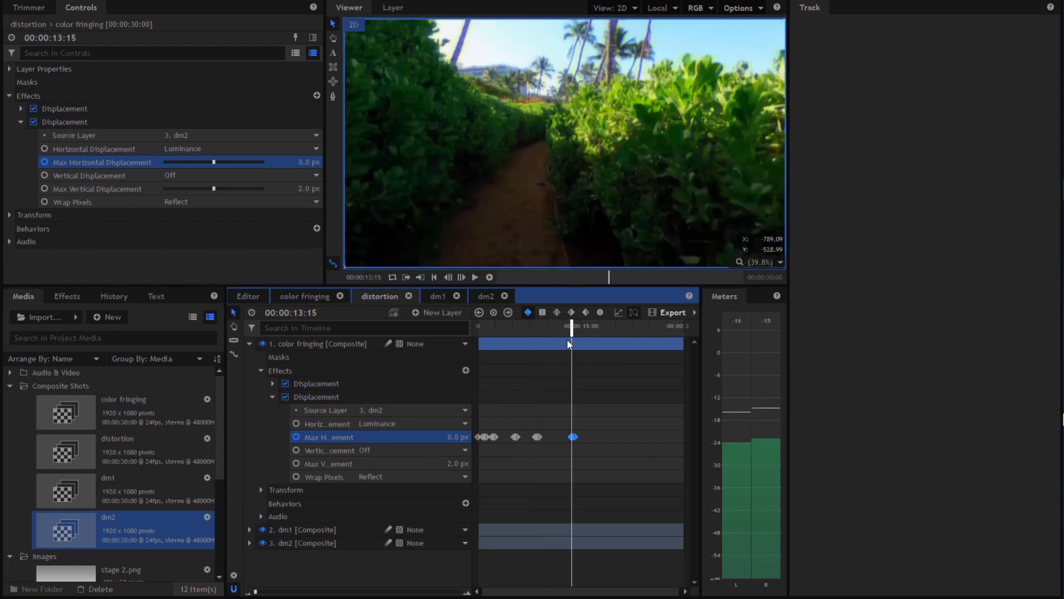
{"action": "key", "text": "ctrl+v"}
Step: Play the distortion composite from the first frame to check the horizontal displacement bursts
{"action": "left_click_drag", "start_coordinate": [367, 298], "coordinate": [480, 340]}
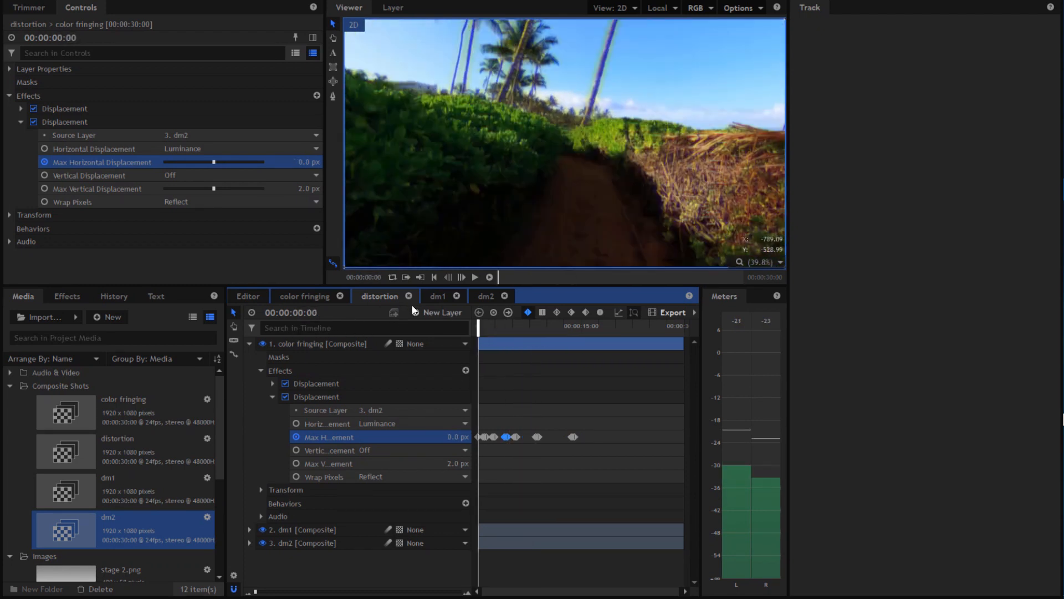
{"action": "left_click", "coordinate": [475, 276]}
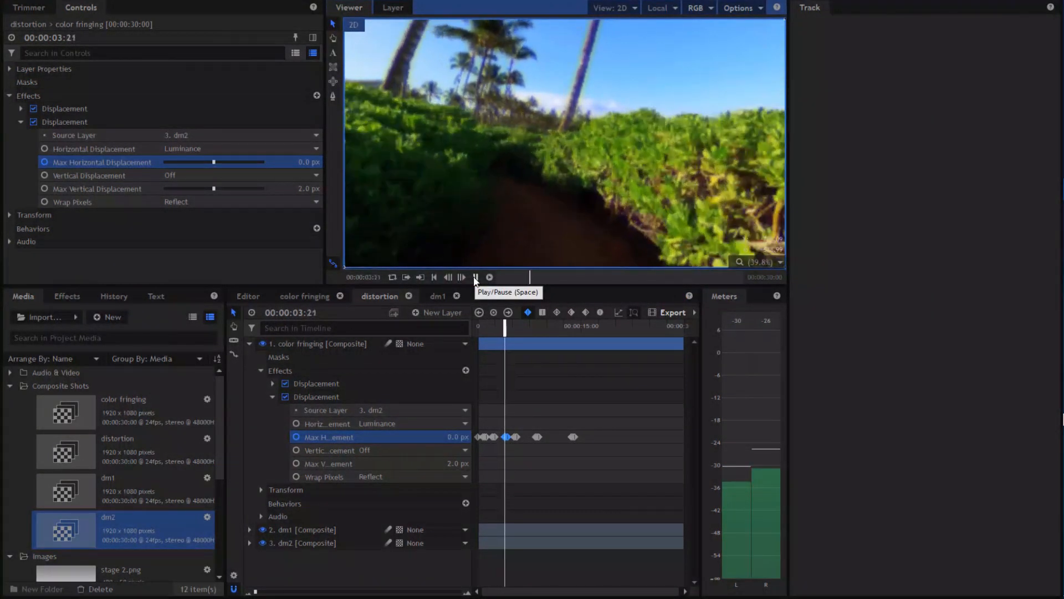
{"action": "left_click", "coordinate": [474, 277]}
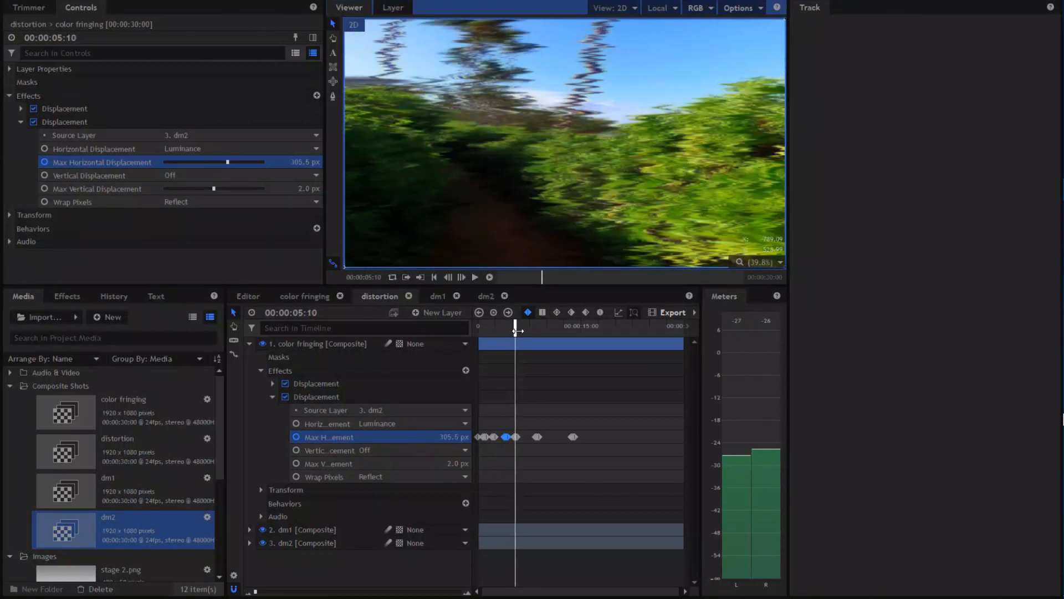
{"action": "left_click_drag", "start_coordinate": [497, 327], "coordinate": [360, 334]}
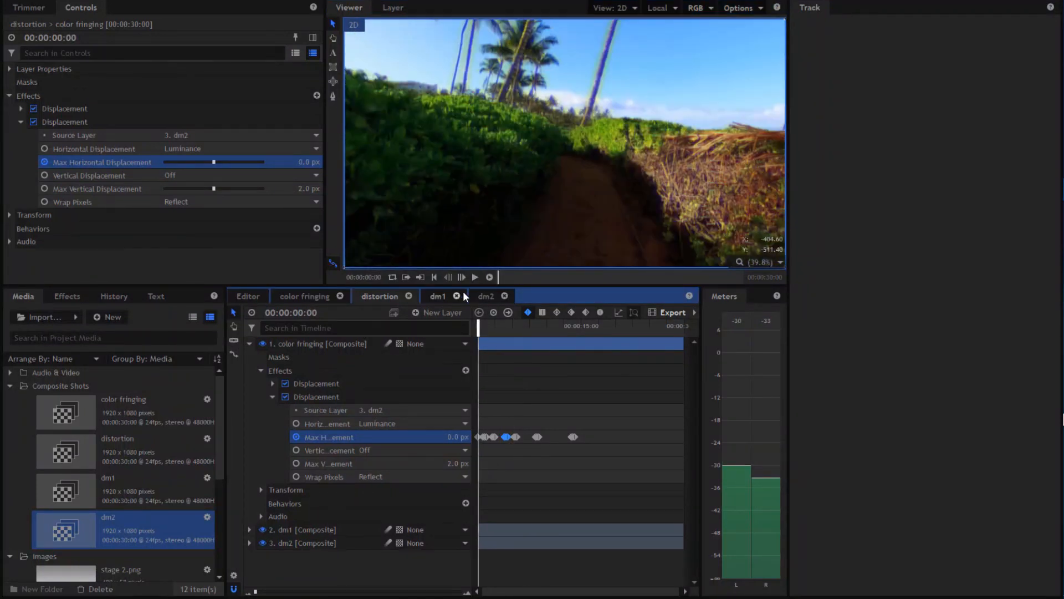
Step: Create a 30-second 1080p, 24 fps composite shot named dm3 and add stage 2.png to it
{"action": "left_click", "coordinate": [110, 319]}
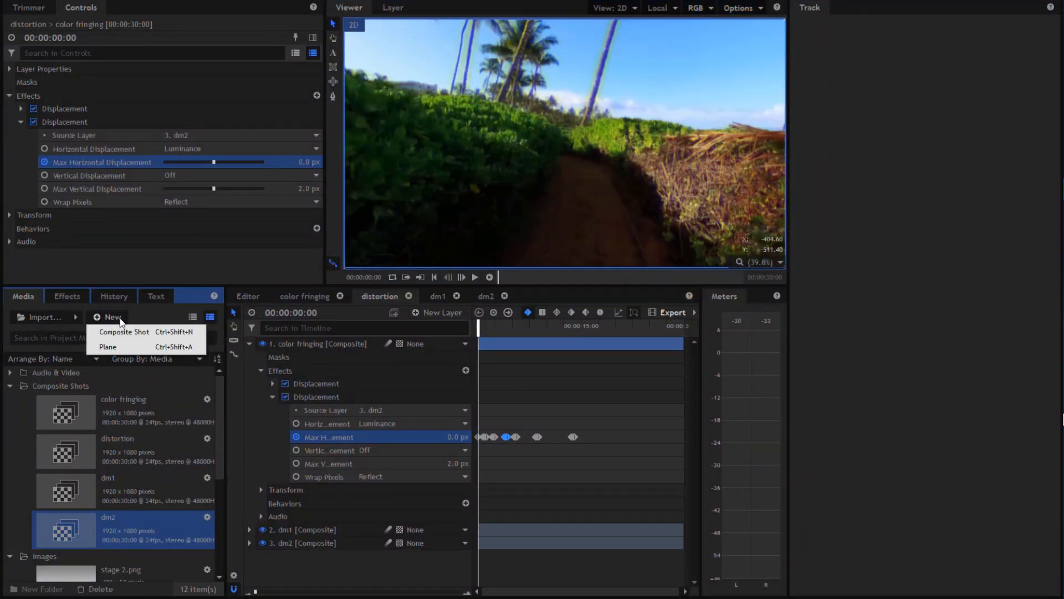
{"action": "left_click", "coordinate": [133, 333]}
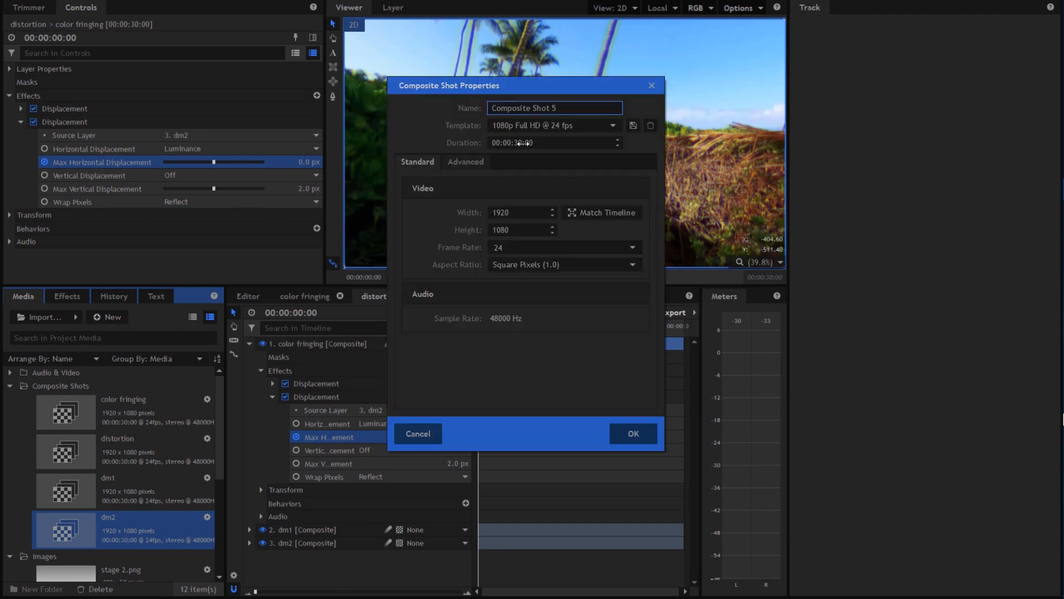
{"action": "type", "text": "dm3"}
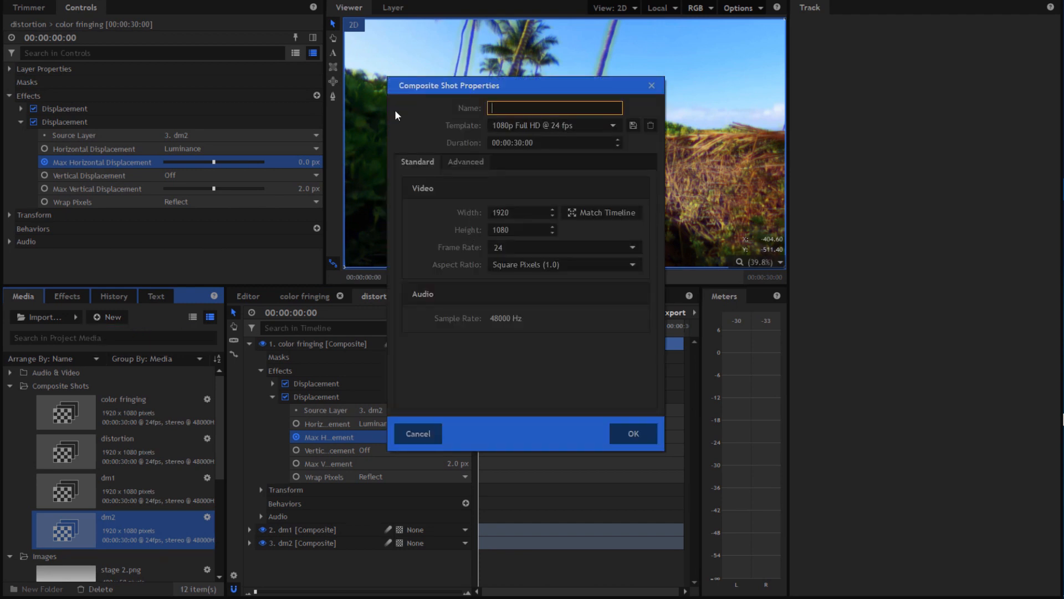
{"action": "left_click", "coordinate": [632, 436]}
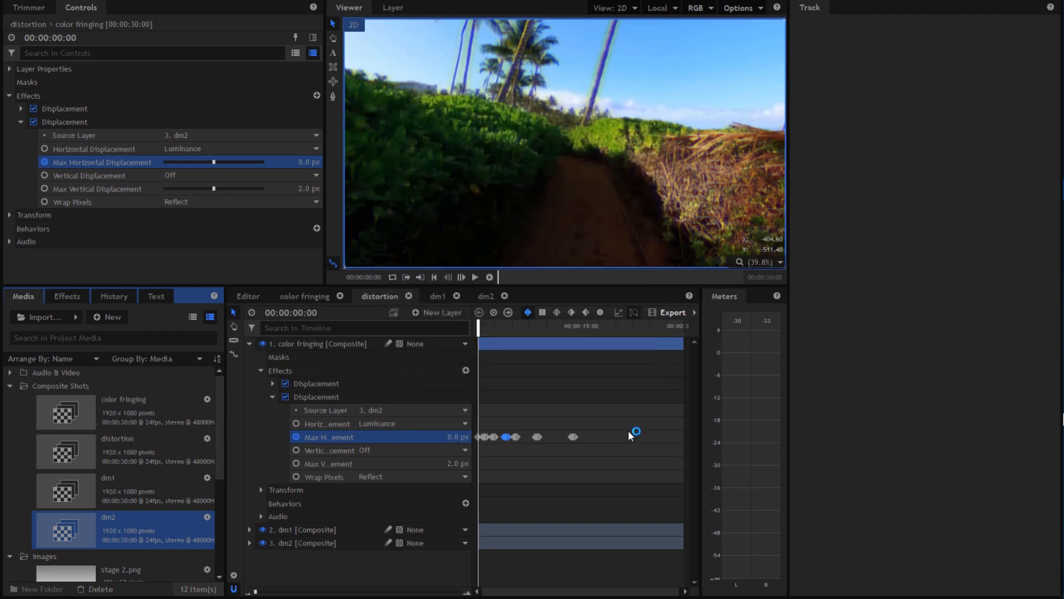
{"action": "scroll", "coordinate": [158, 458], "scroll_direction": "down", "scroll_amount": 3}
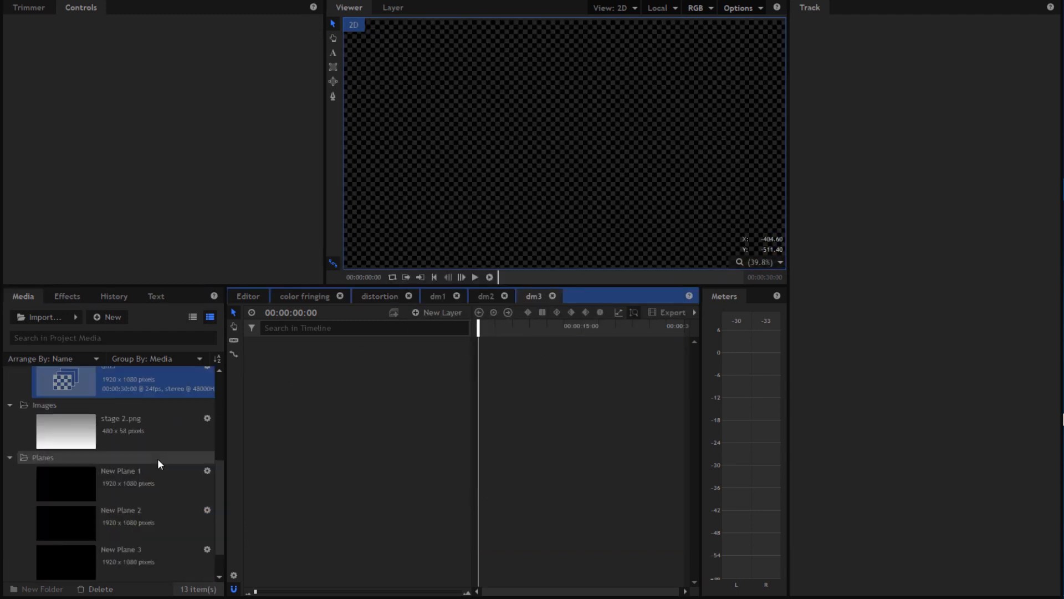
{"action": "left_click_drag", "start_coordinate": [115, 418], "coordinate": [350, 355]}
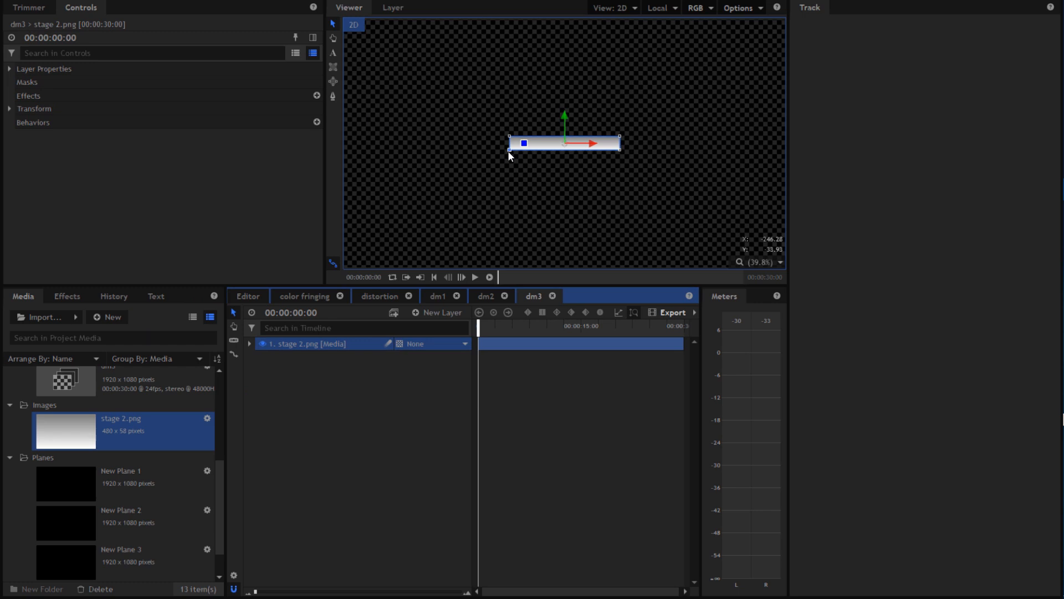
Step: Examine the grey-to-white gradient of stage 2.png up close and fit the whole frame back into view
{"action": "scroll", "coordinate": [568, 150], "scroll_direction": "up", "scroll_amount": 4}
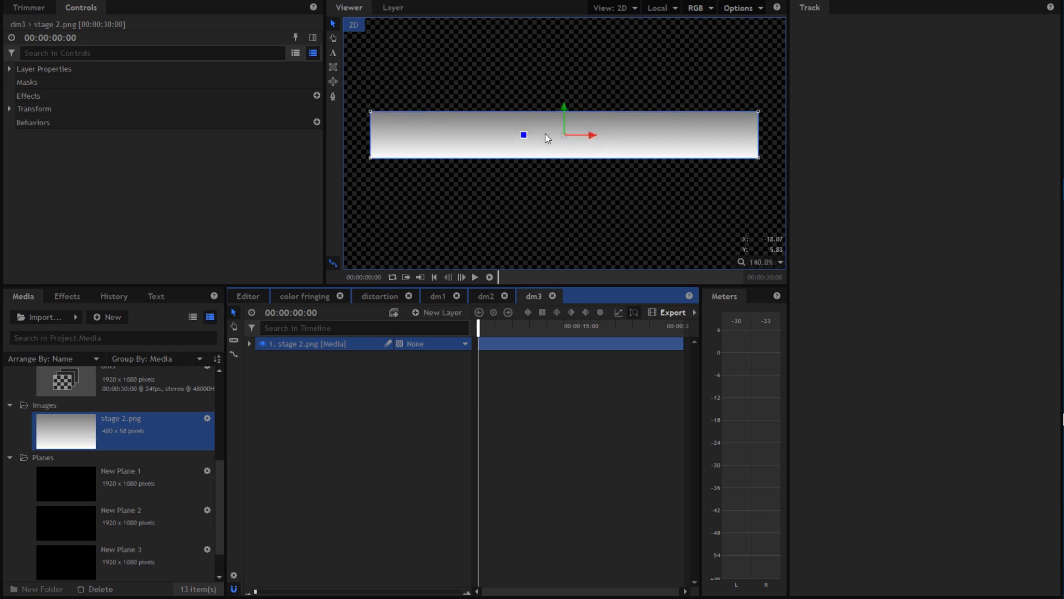
{"action": "scroll", "coordinate": [553, 118], "scroll_direction": "up", "scroll_amount": 3}
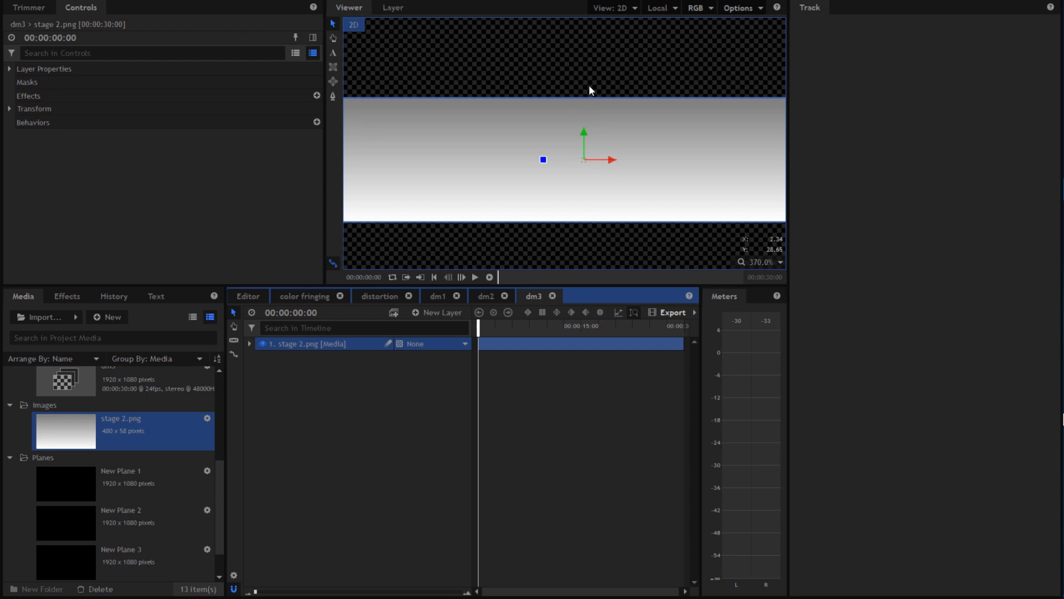
{"action": "scroll", "coordinate": [549, 84], "scroll_direction": "down", "scroll_amount": 2}
{"action": "scroll", "coordinate": [550, 88], "scroll_direction": "down", "scroll_amount": 5}
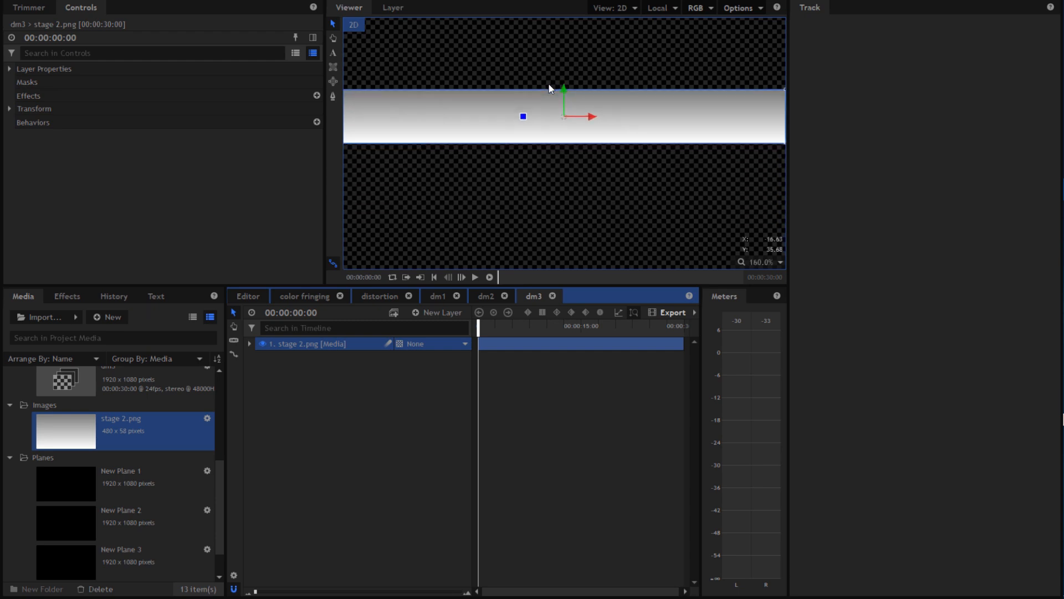
{"action": "left_click", "coordinate": [763, 262]}
{"action": "left_click", "coordinate": [758, 410]}
{"action": "left_click", "coordinate": [763, 262]}
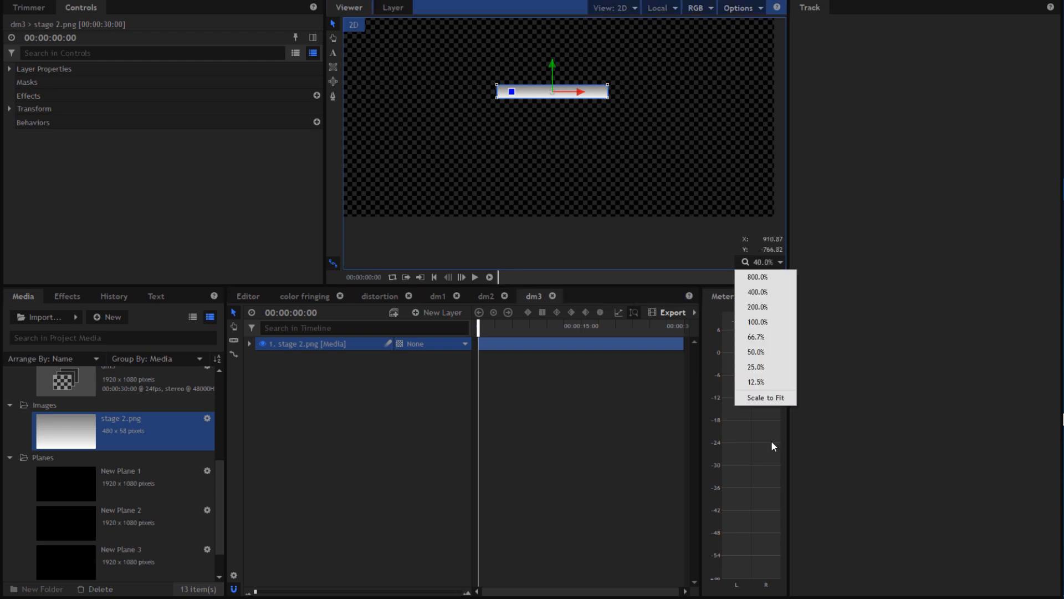
{"action": "left_click", "coordinate": [763, 394]}
Step: Scale the gradient strip to 475.5% by 268.0% to span the frame, and keyframe its position at 0.0, -567.9 on the first frame
{"action": "left_click_drag", "start_coordinate": [510, 150], "coordinate": [318, 158]}
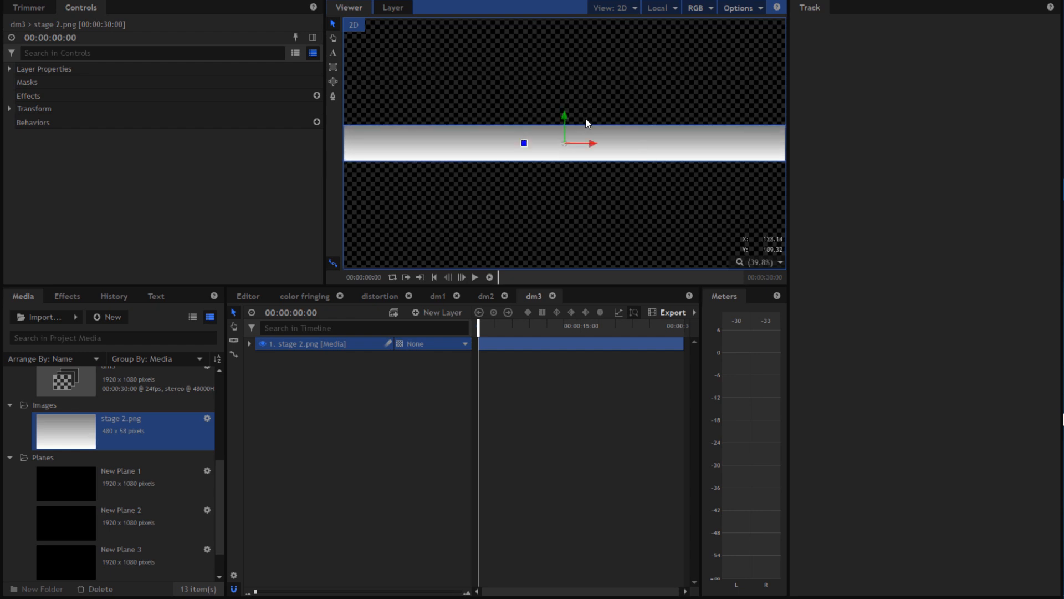
{"action": "left_click_drag", "start_coordinate": [561, 114], "coordinate": [560, 244]}
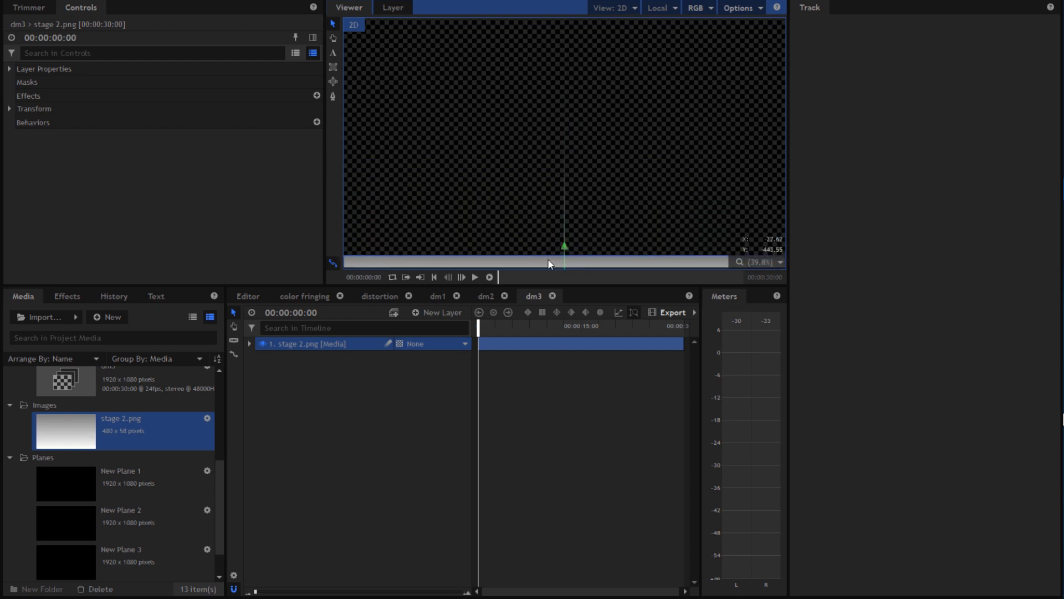
{"action": "left_click", "coordinate": [250, 343]}
{"action": "left_click", "coordinate": [260, 385]}
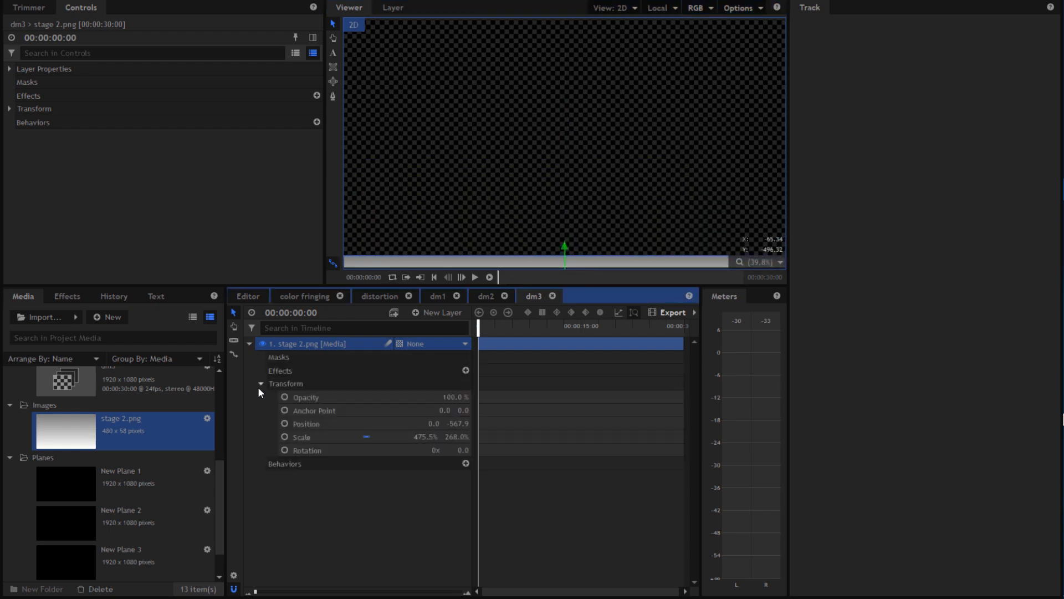
{"action": "left_click", "coordinate": [285, 424]}
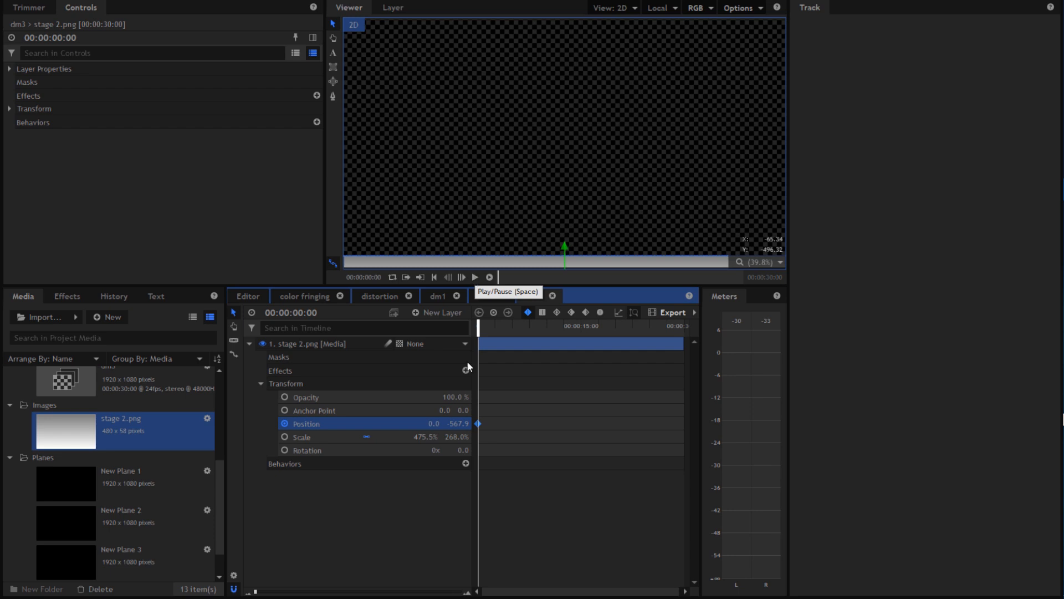
Step: Keyframe the strip's vertical position at about -469.9 around 00:00:00:02 and -568.9 at 00:00:00:07
{"action": "left_click", "coordinate": [480, 326]}
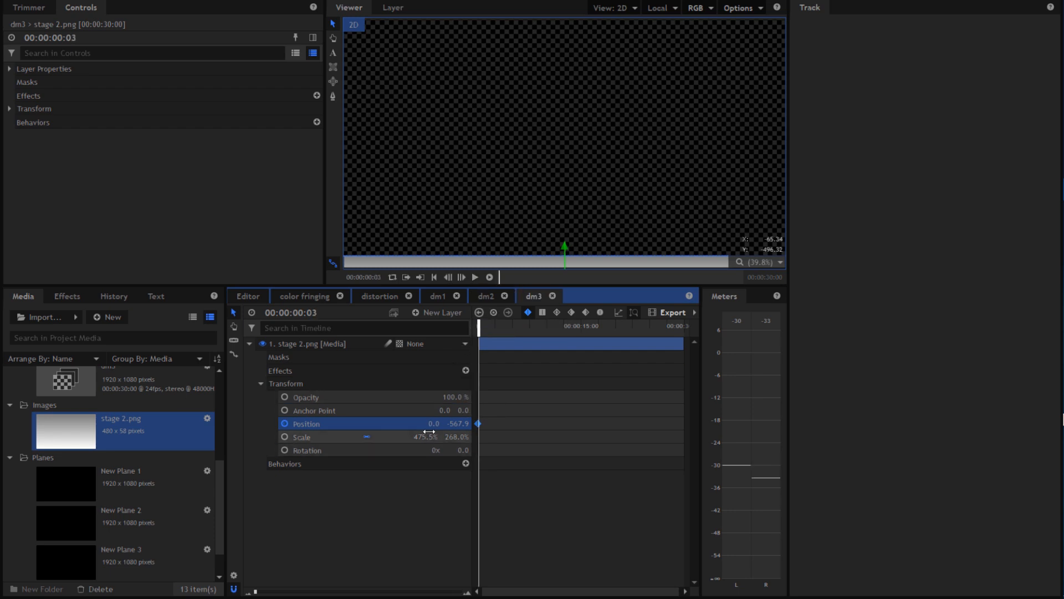
{"action": "left_click_drag", "start_coordinate": [459, 424], "coordinate": [513, 424]}
{"action": "key", "text": "space"}
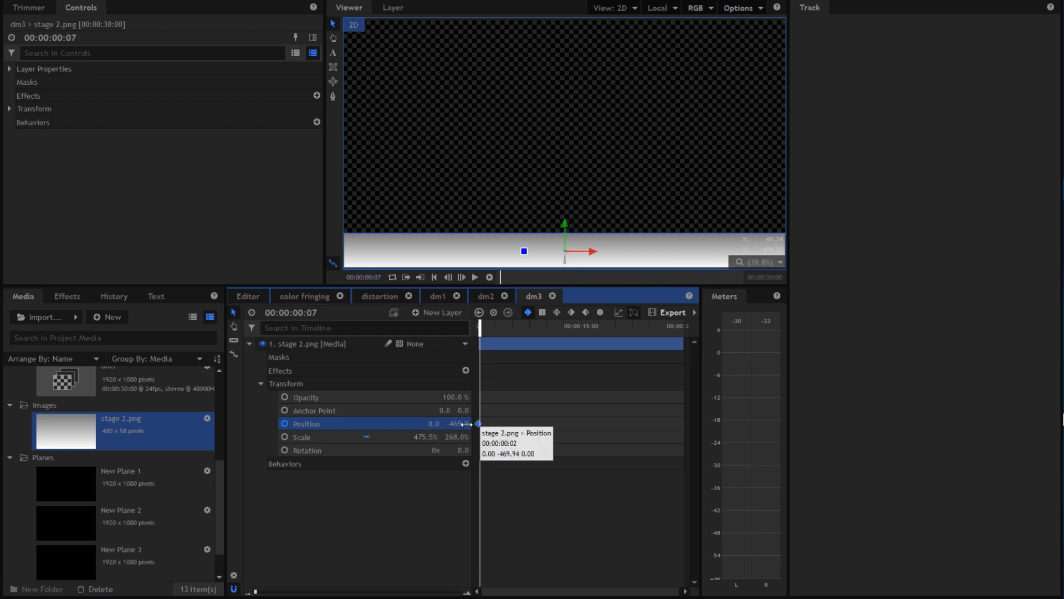
{"action": "mouse_move", "coordinate": [465, 424]}
{"action": "left_mouse_down"}
{"action": "mouse_move", "coordinate": [377, 424]}
{"action": "mouse_move", "coordinate": [491, 423]}
{"action": "mouse_move", "coordinate": [470, 424]}
{"action": "left_mouse_up"}
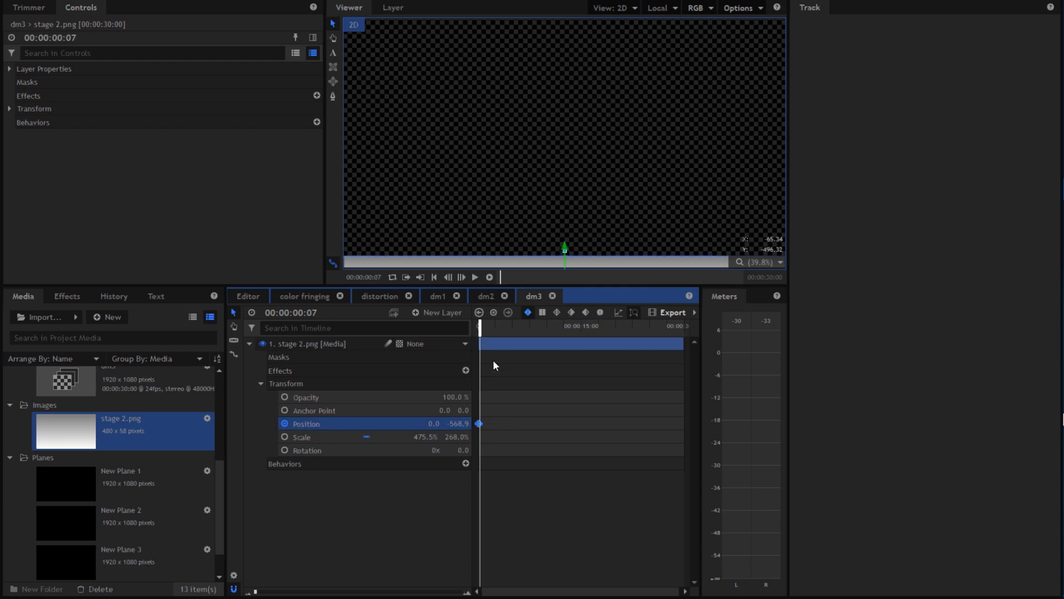
Step: Paste copies of the strip's position keyframes repeatedly along the timeline to about 10 seconds
{"action": "left_click_drag", "start_coordinate": [482, 324], "coordinate": [482, 324]}
{"action": "key", "text": "period"}
{"action": "key", "text": "period"}
{"action": "key", "text": "period"}
{"action": "key", "text": "ctrl+v"}
{"action": "key", "text": "period"}
{"action": "key", "text": "period"}
{"action": "key", "text": "period"}
{"action": "key", "text": "period"}
{"action": "key", "text": "period"}
{"action": "key", "text": "period"}
{"action": "key", "text": "period"}
{"action": "key", "text": "period"}
{"action": "key", "text": "period"}
{"action": "key", "text": "period"}
{"action": "key", "text": "period"}
{"action": "key", "text": "period"}
{"action": "key", "text": "period"}
{"action": "key", "text": "period"}
{"action": "key", "text": "period"}
{"action": "key", "text": "period"}
{"action": "key", "text": "period"}
{"action": "key", "text": "period"}
{"action": "key", "text": "period"}
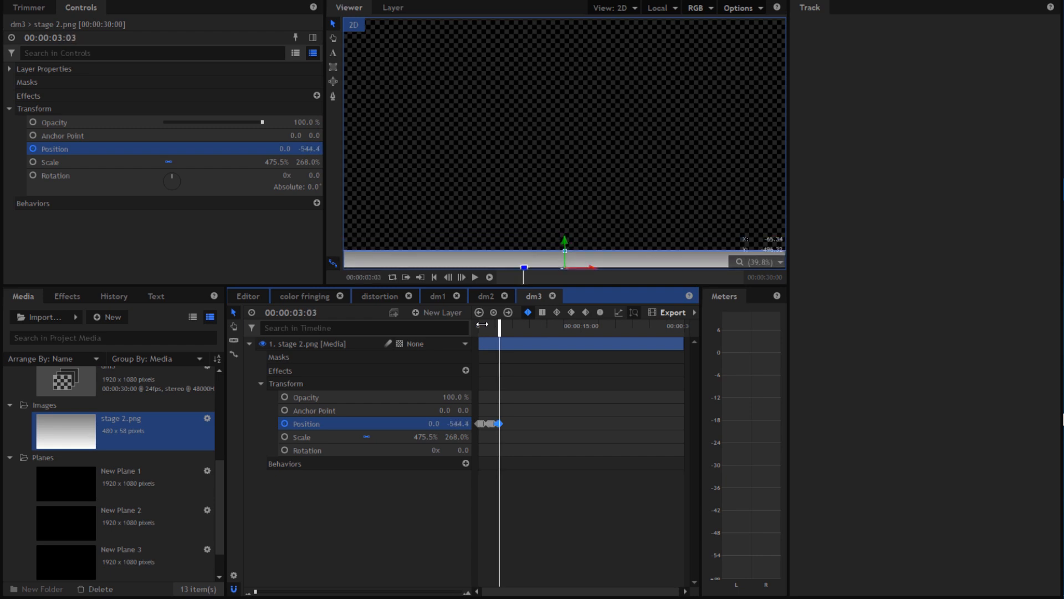
Step: Preview the strip's motion and delete several clusters of its position keyframes to leave irregular gaps
{"action": "left_click", "coordinate": [475, 277]}
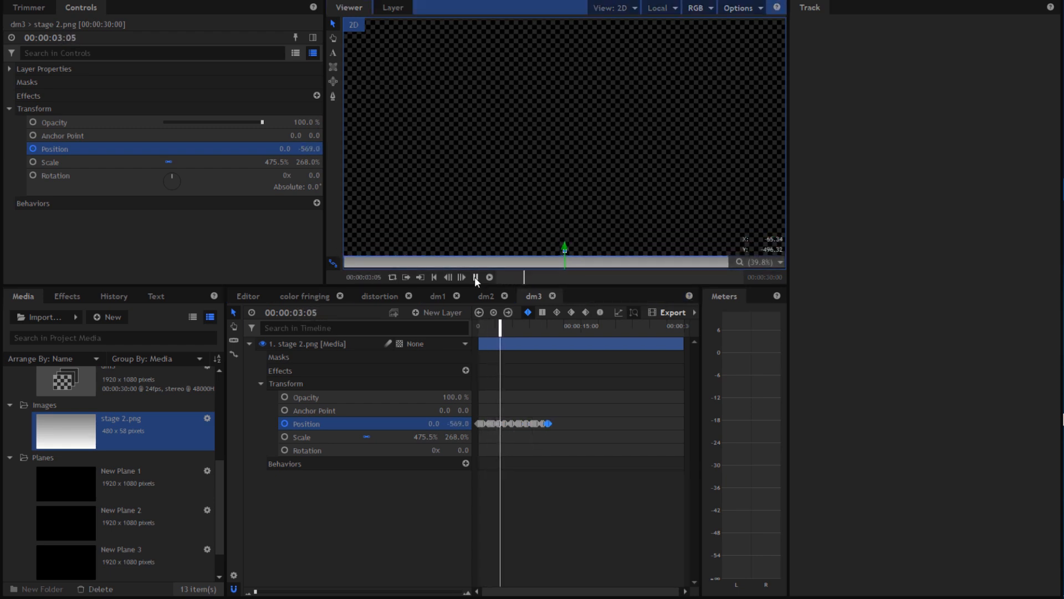
{"action": "left_click", "coordinate": [475, 277]}
{"action": "left_click", "coordinate": [488, 425]}
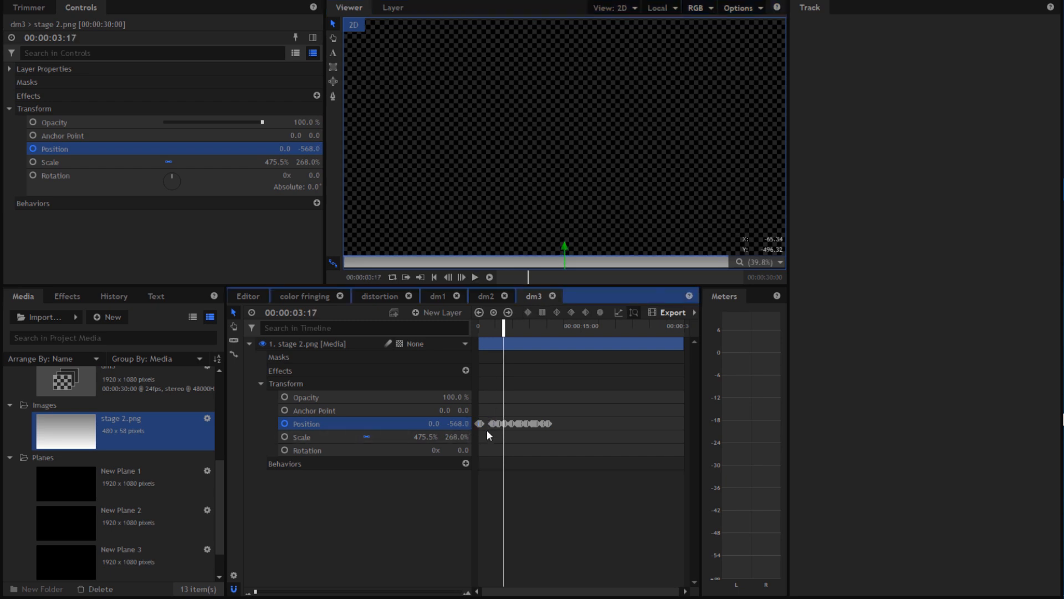
{"action": "mouse_move", "coordinate": [487, 430]}
{"action": "left_mouse_down"}
{"action": "mouse_move", "coordinate": [520, 411]}
{"action": "mouse_move", "coordinate": [522, 426]}
{"action": "left_mouse_up"}
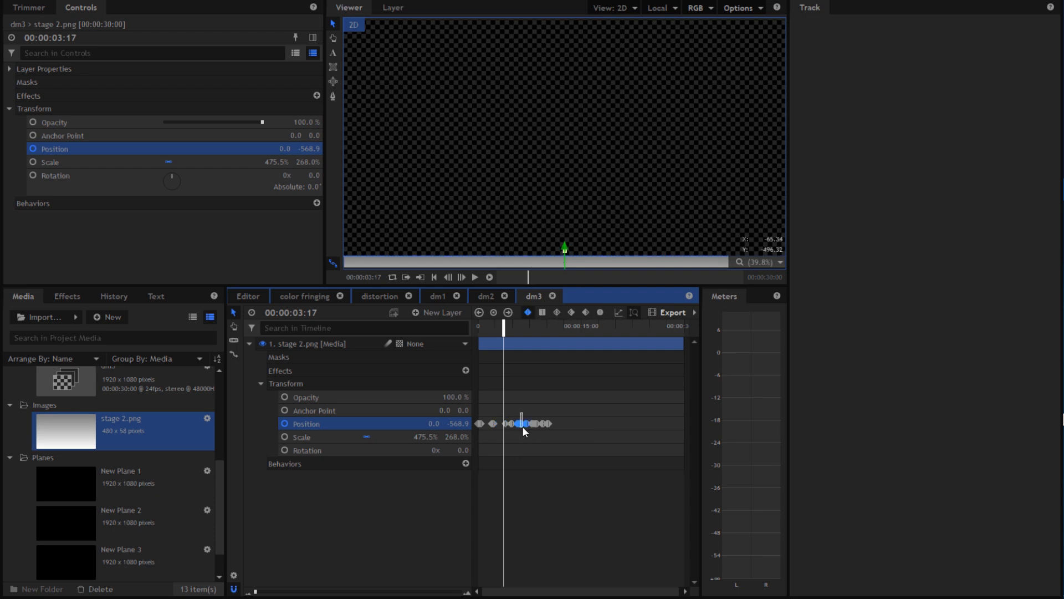
{"action": "key", "text": "Delete"}
Step: Play dm3 from the first frame to check the strip's irregular jumping motion
{"action": "left_click_drag", "start_coordinate": [508, 320], "coordinate": [455, 315]}
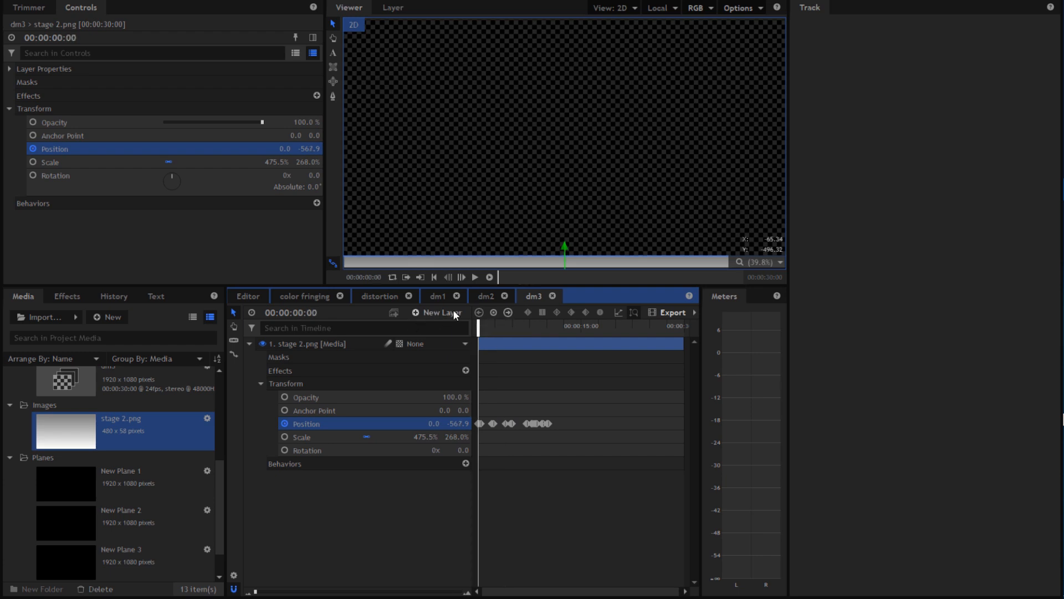
{"action": "left_click", "coordinate": [474, 277]}
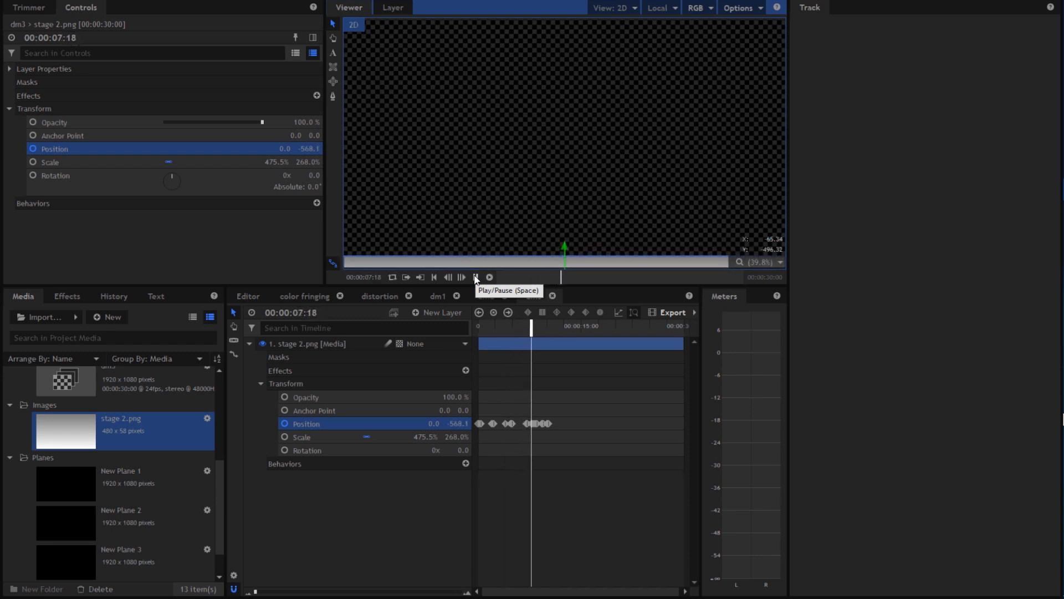
{"action": "left_click", "coordinate": [476, 277]}
{"action": "scroll", "coordinate": [526, 437], "scroll_direction": "up", "scroll_amount": 2}
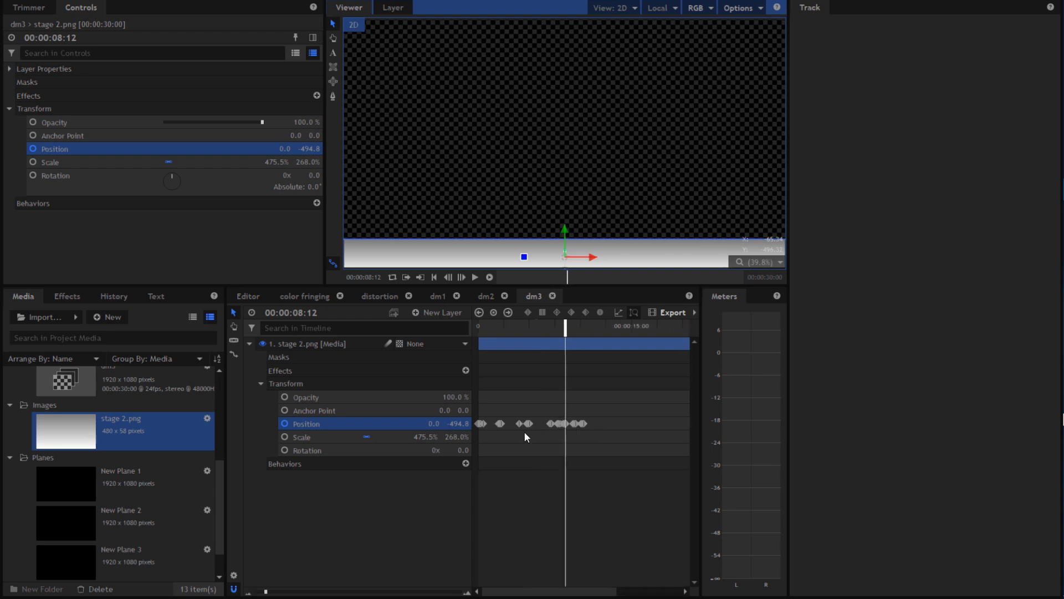
Step: Switch individual position keyframes in the strip's clusters between about 4 and 10 seconds to constant interpolation
{"action": "scroll", "coordinate": [527, 437], "scroll_direction": "up", "scroll_amount": 2}
{"action": "left_click", "coordinate": [577, 424]}
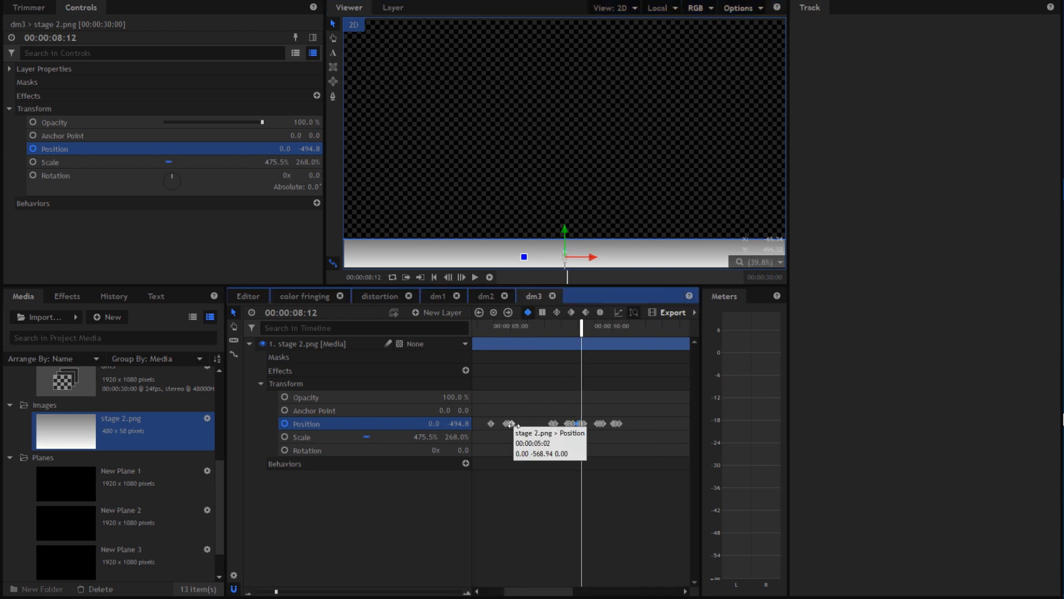
{"action": "left_click", "coordinate": [552, 423]}
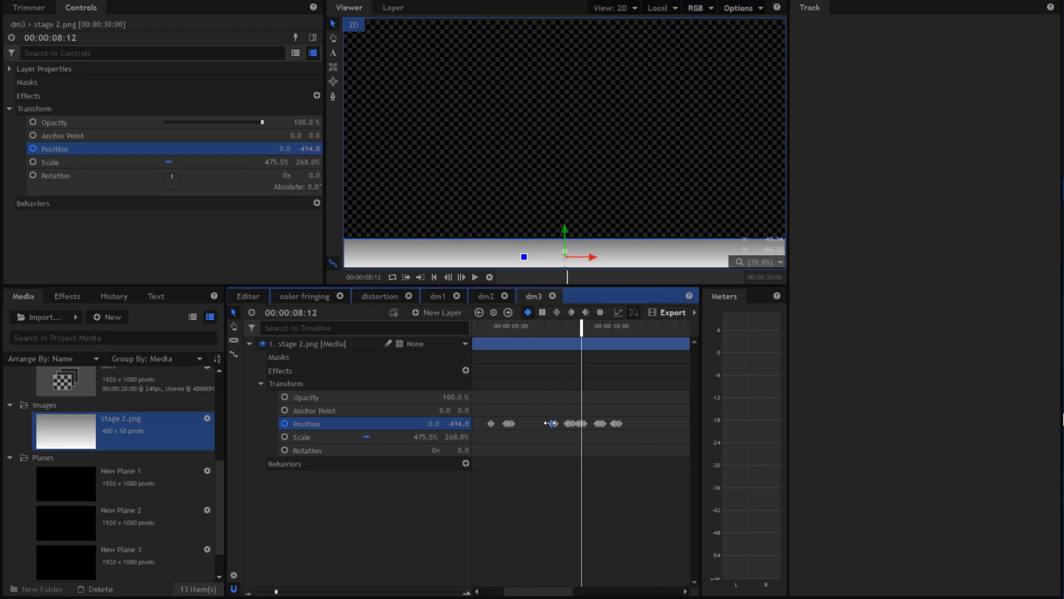
{"action": "left_click", "coordinate": [616, 424]}
{"action": "left_click", "coordinate": [597, 423]}
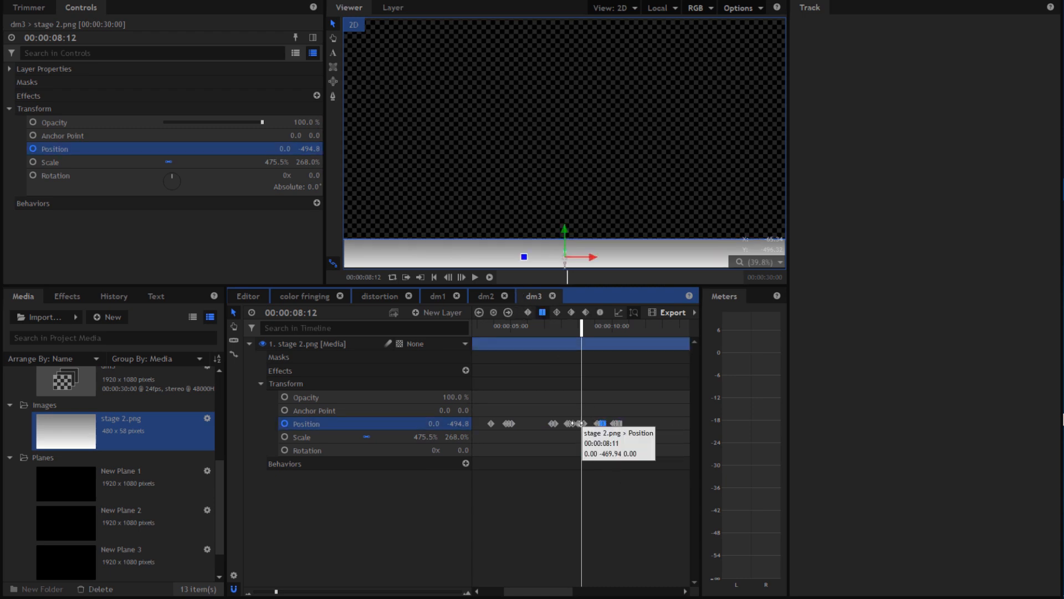
{"action": "left_click", "coordinate": [577, 424]}
{"action": "left_click", "coordinate": [541, 314]}
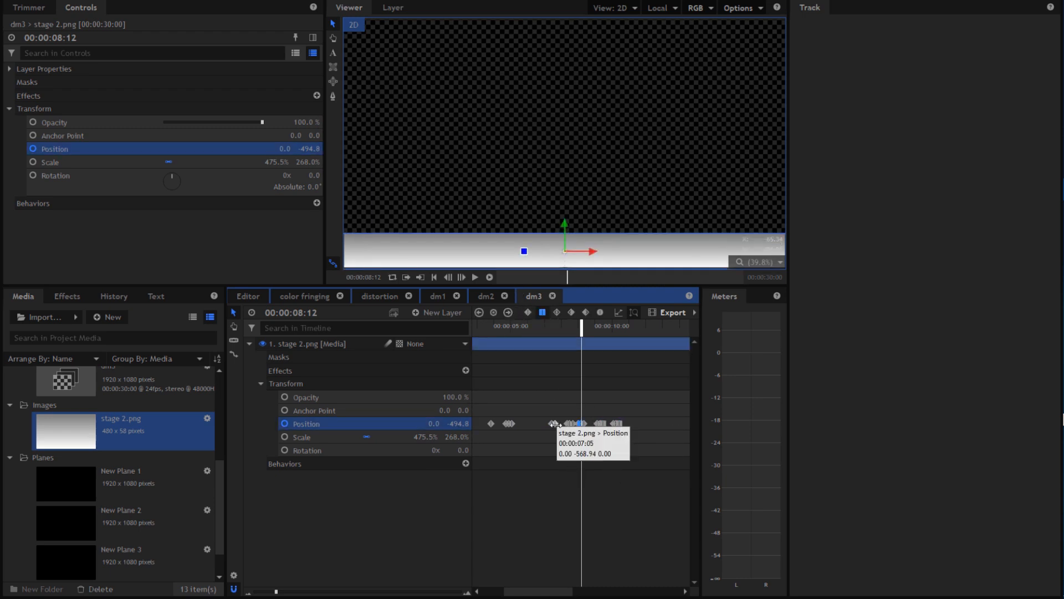
{"action": "left_click", "coordinate": [554, 423]}
{"action": "left_click", "coordinate": [541, 315]}
{"action": "left_click", "coordinate": [491, 423]}
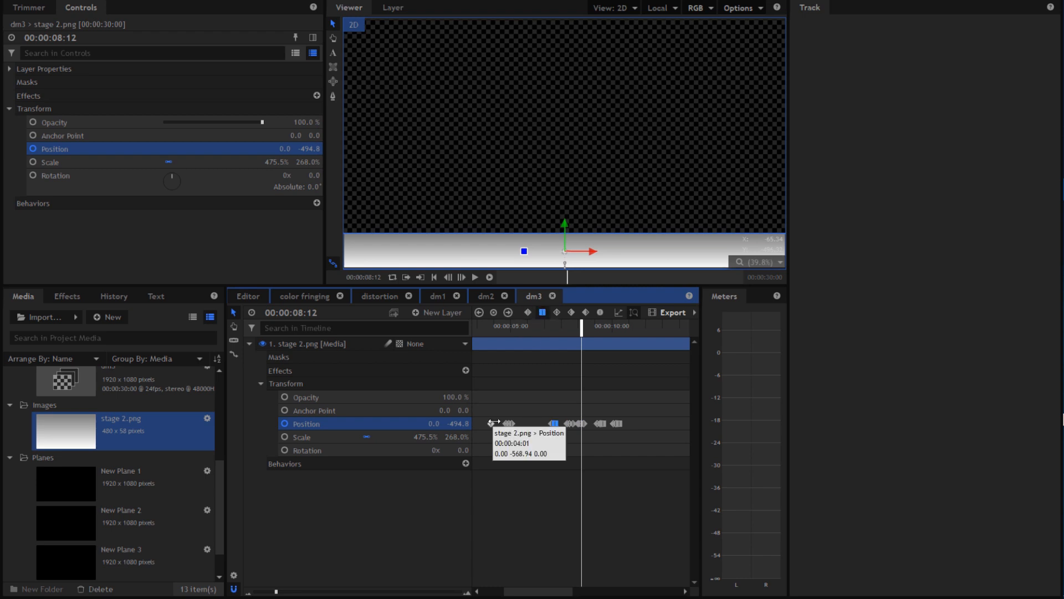
{"action": "left_click", "coordinate": [549, 574]}
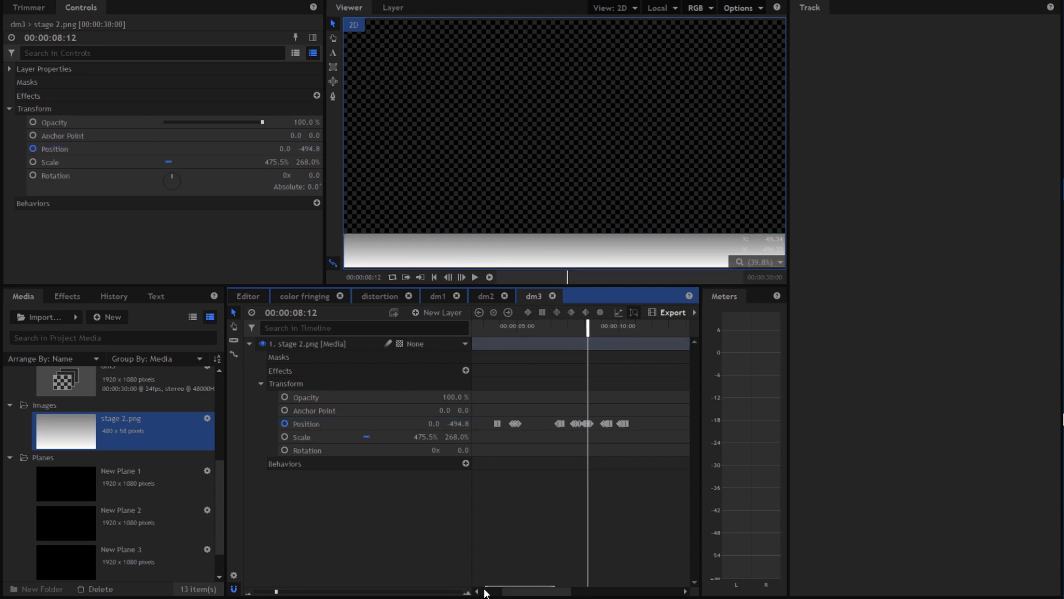
Step: Switch position keyframes in the strip's earliest clusters to constant interpolation and undo the accidental layer shift
{"action": "left_click_drag", "start_coordinate": [517, 591], "coordinate": [495, 588]}
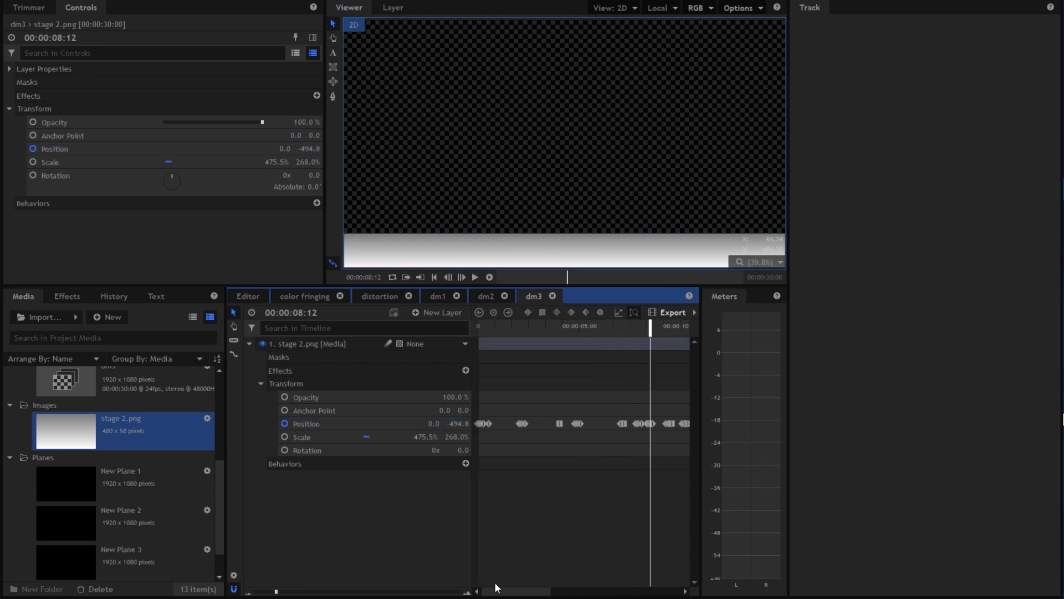
{"action": "left_click", "coordinate": [522, 423]}
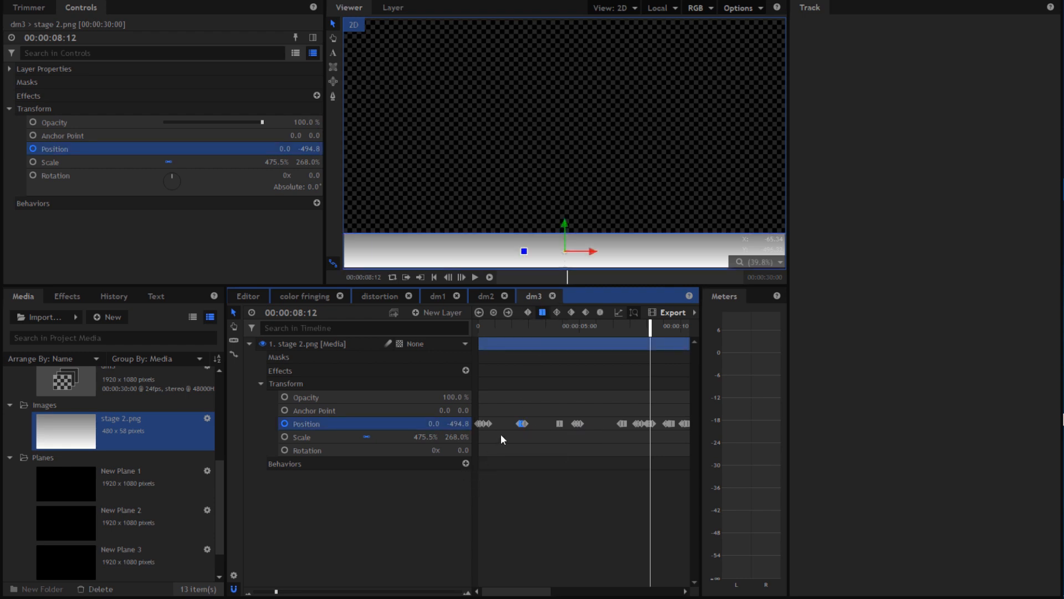
{"action": "left_click", "coordinate": [481, 424]}
{"action": "left_click_drag", "start_coordinate": [524, 345], "coordinate": [605, 362]}
{"action": "key", "text": "ctrl+z"}
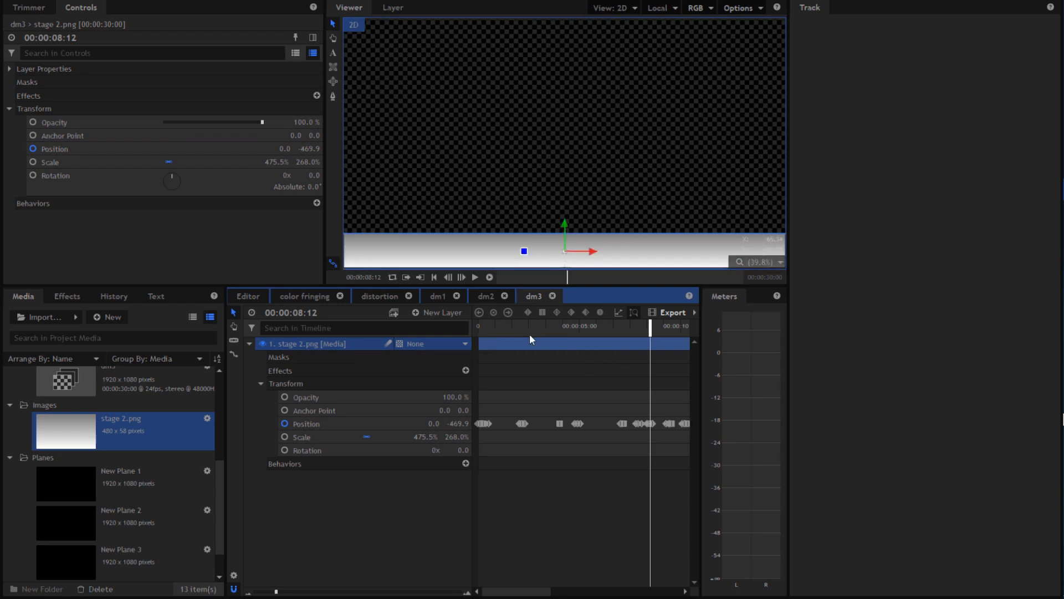
Step: Play dm3 from the first frame to about 10 seconds to check the strip's motion, then scale the view to fit
{"action": "left_click_drag", "start_coordinate": [525, 329], "coordinate": [435, 332]}
{"action": "left_click", "coordinate": [475, 277]}
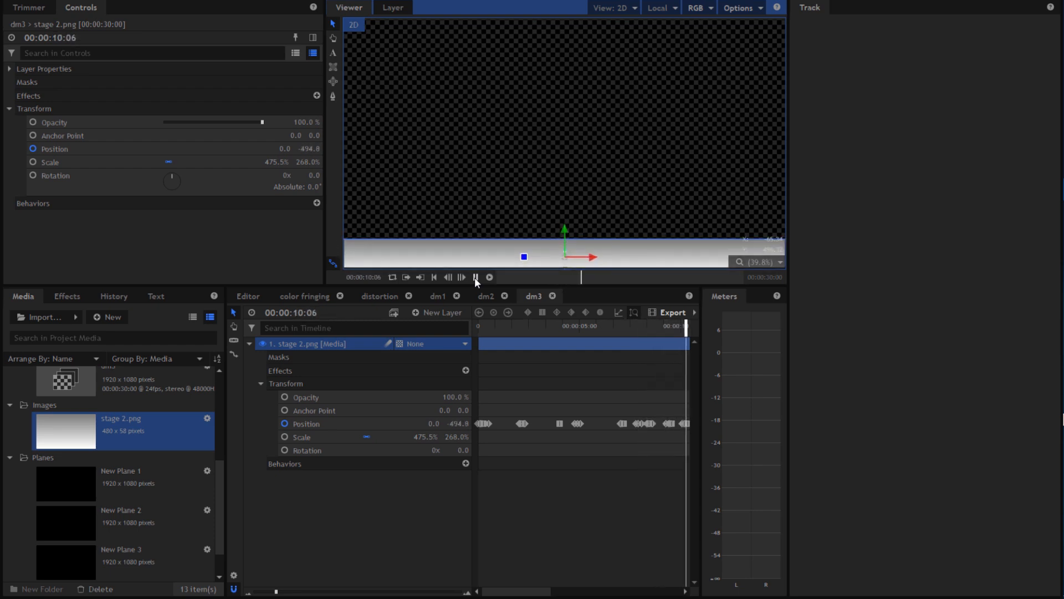
{"action": "left_click", "coordinate": [474, 277]}
{"action": "scroll", "coordinate": [460, 165], "scroll_direction": "down", "scroll_amount": 5}
{"action": "scroll", "coordinate": [505, 158], "scroll_direction": "up", "scroll_amount": 4}
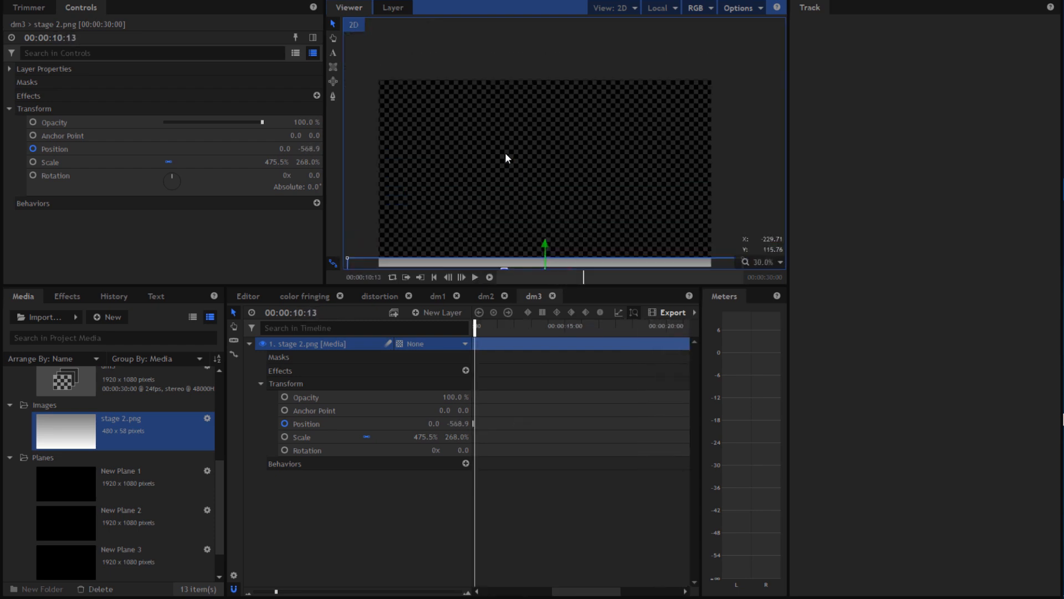
{"action": "left_click", "coordinate": [764, 261]}
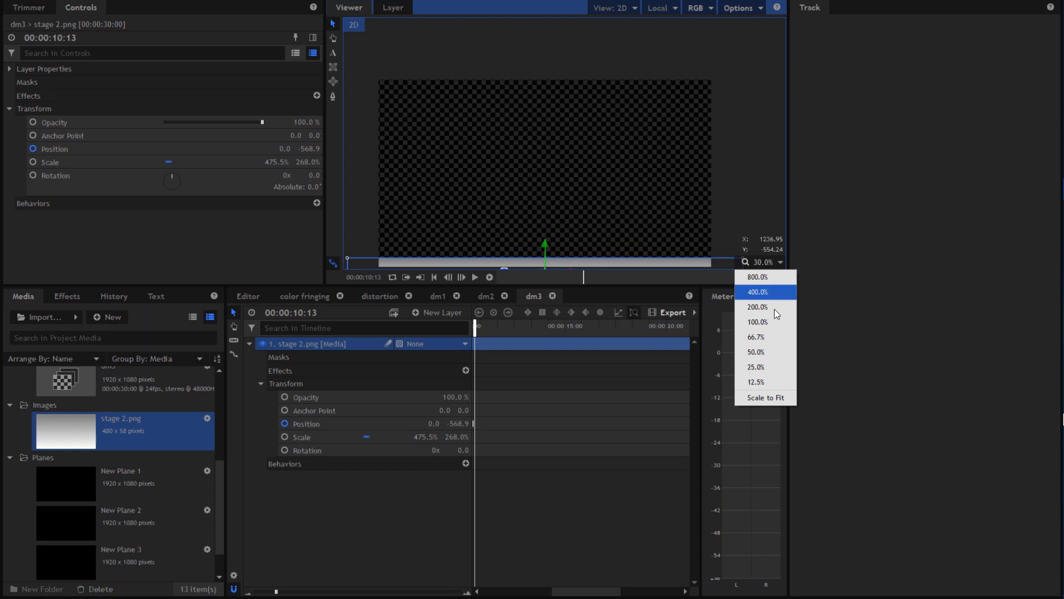
{"action": "left_click", "coordinate": [764, 399]}
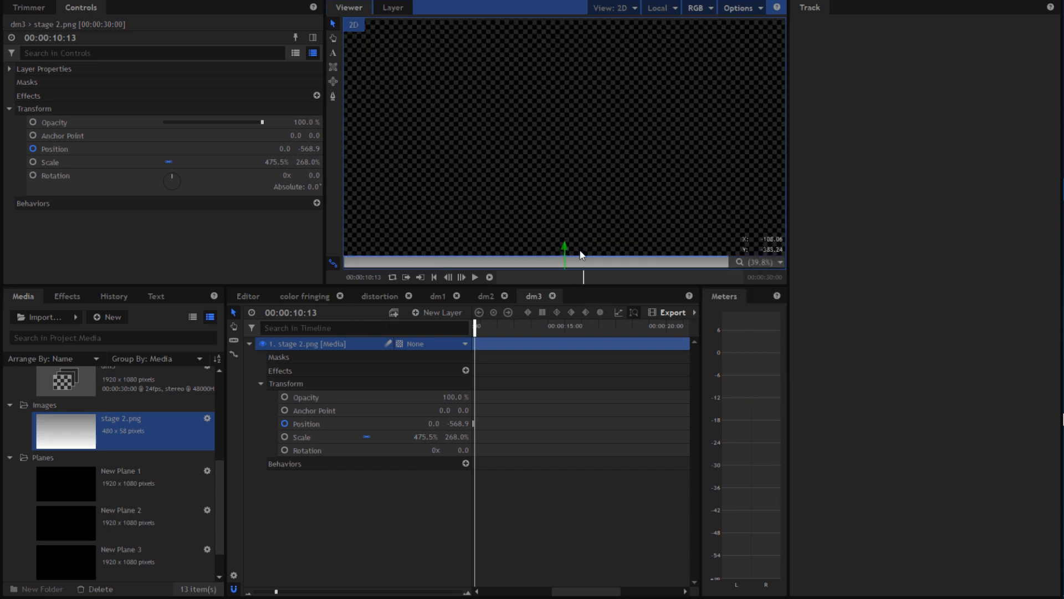
{"action": "left_click", "coordinate": [501, 226]}
{"action": "left_click", "coordinate": [504, 268]}
Step: Add the dm3 composite to the distortion composite as the lowest layer, beneath dm2
{"action": "left_click", "coordinate": [379, 297]}
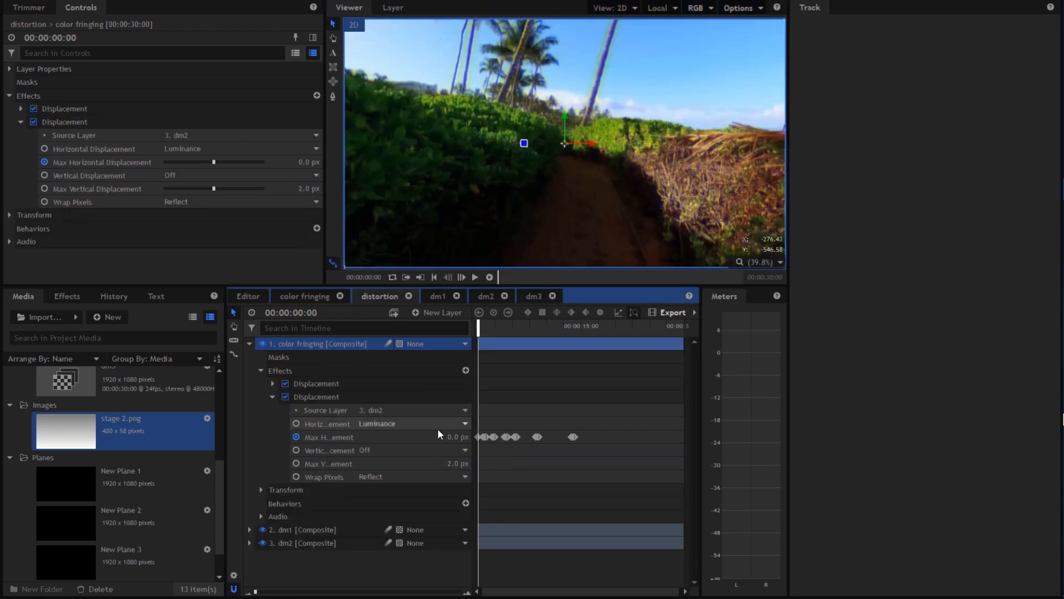
{"action": "left_click", "coordinate": [249, 344]}
{"action": "scroll", "coordinate": [102, 513], "scroll_direction": "up", "scroll_amount": 5}
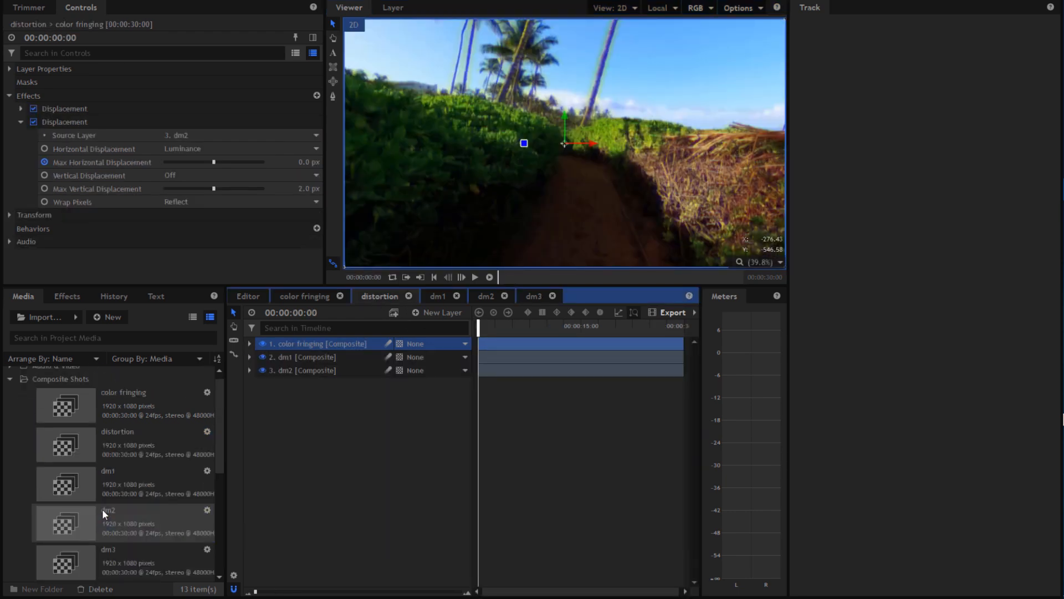
{"action": "left_click_drag", "start_coordinate": [97, 545], "coordinate": [300, 421]}
Step: Duplicate the second Displacement effect on the color fringing layer and set the copy's source layer to dm3
{"action": "left_click", "coordinate": [304, 343]}
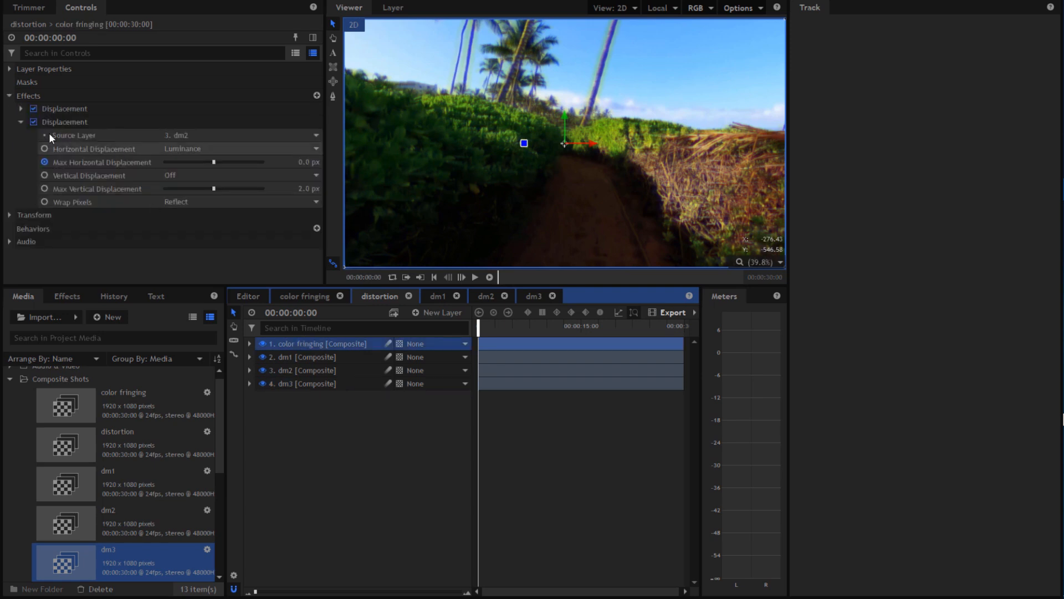
{"action": "left_click", "coordinate": [21, 122]}
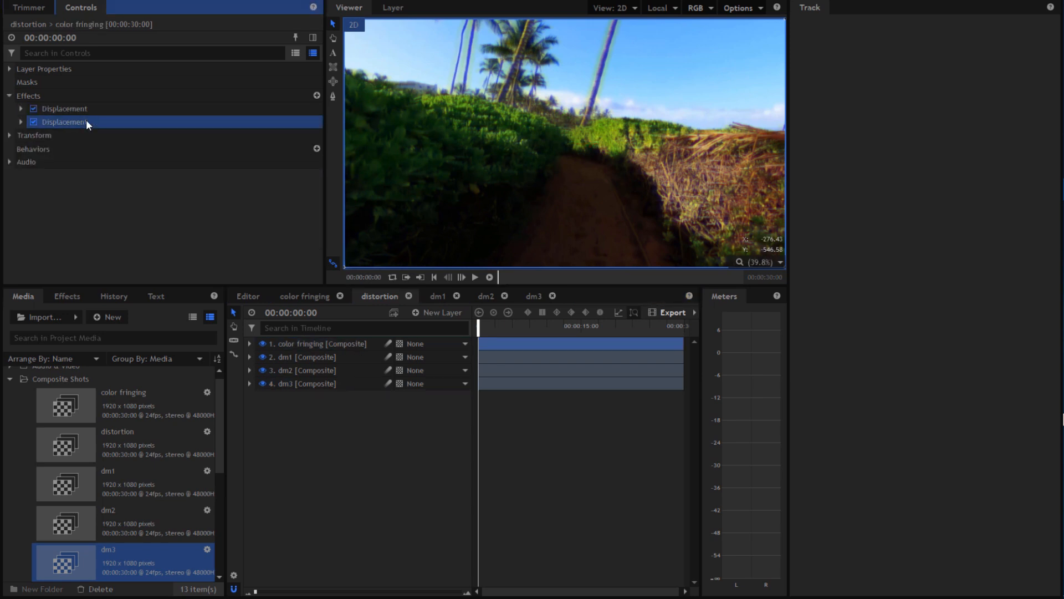
{"action": "key", "text": "ctrl+d"}
{"action": "left_click", "coordinate": [21, 135]}
{"action": "left_click", "coordinate": [191, 148]}
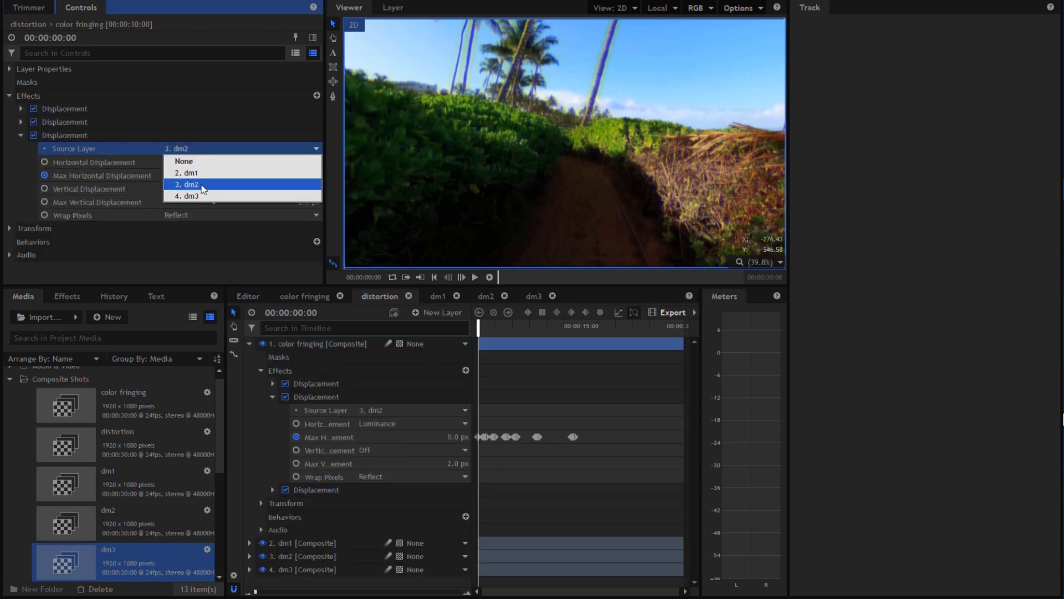
{"action": "left_click", "coordinate": [197, 193]}
Step: Remove the keyframes from the third Displacement effect's maximum horizontal displacement and set it to about -307.2 px
{"action": "left_click", "coordinate": [50, 175]}
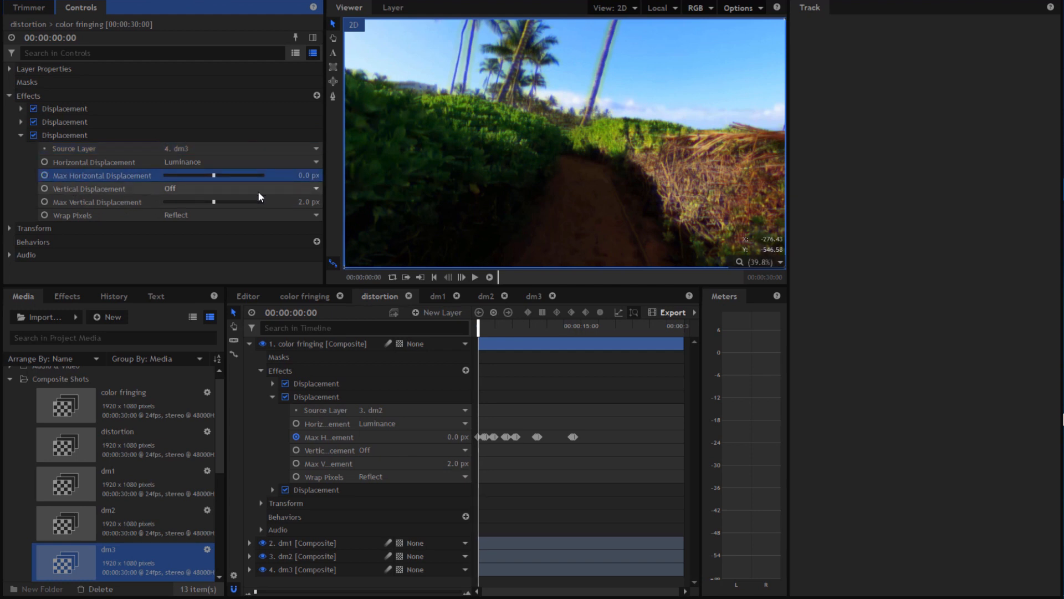
{"action": "left_click", "coordinate": [272, 397]}
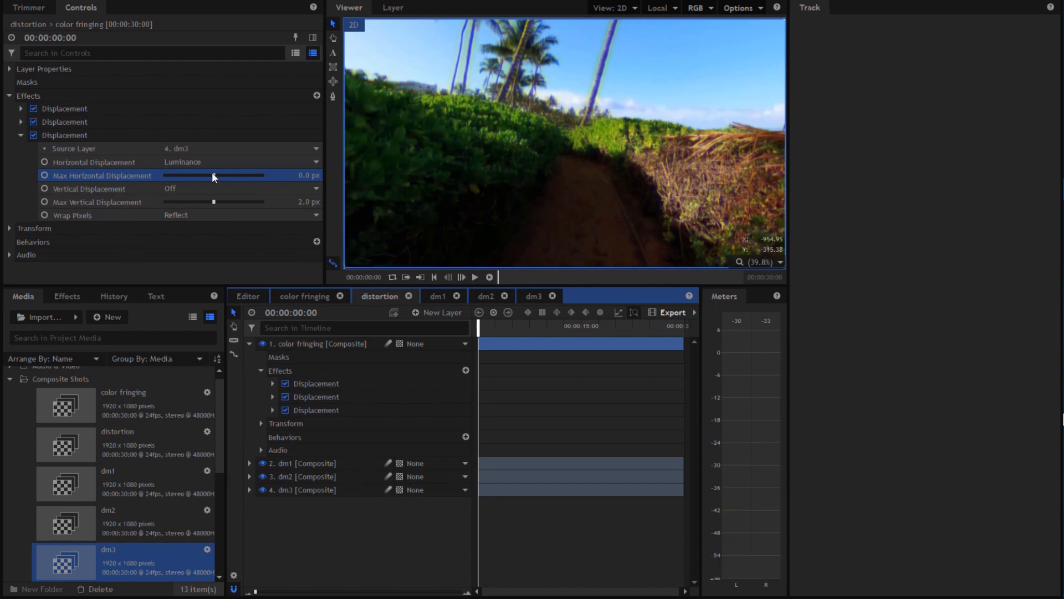
{"action": "mouse_move", "coordinate": [213, 174]}
{"action": "left_mouse_down"}
{"action": "mouse_move", "coordinate": [224, 174]}
{"action": "mouse_move", "coordinate": [202, 187]}
{"action": "left_mouse_up"}
Step: Play the distortion composite to about 00:00:03:04 and examine the displacement along the frame's lower edge
{"action": "left_click", "coordinate": [476, 276]}
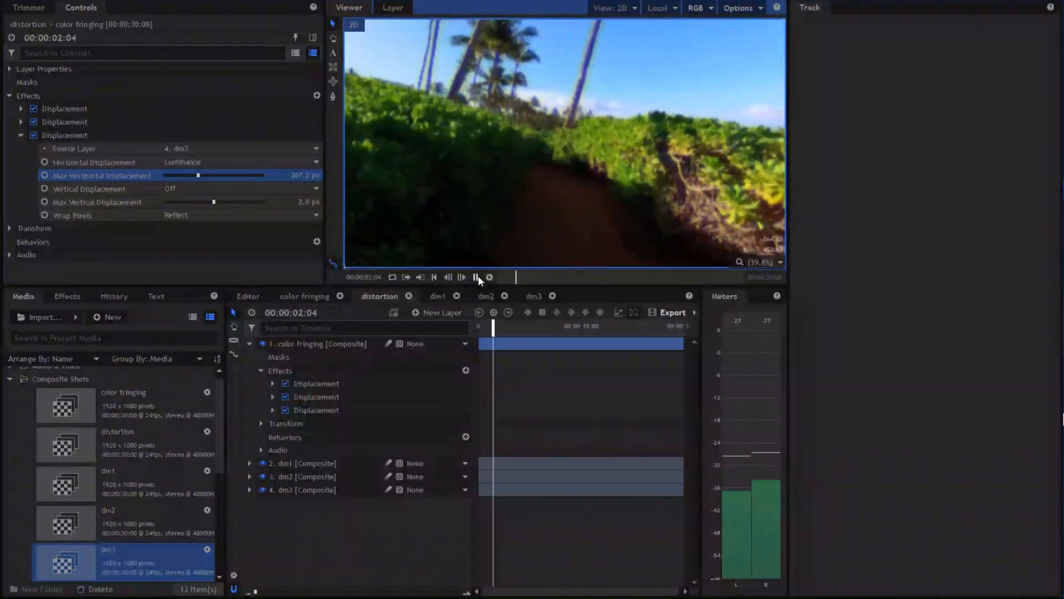
{"action": "left_click", "coordinate": [477, 276]}
{"action": "scroll", "coordinate": [727, 268], "scroll_direction": "up", "scroll_amount": 6}
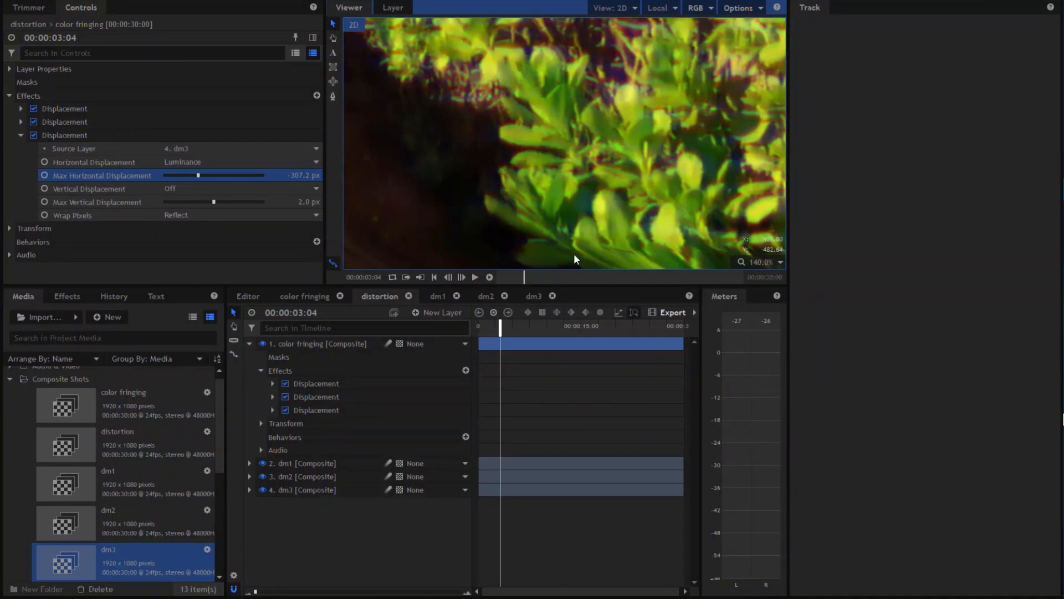
Step: Return dm3 to its first frame and apply the Curves effect to the stage 2.png gradient strip
{"action": "left_click", "coordinate": [532, 297]}
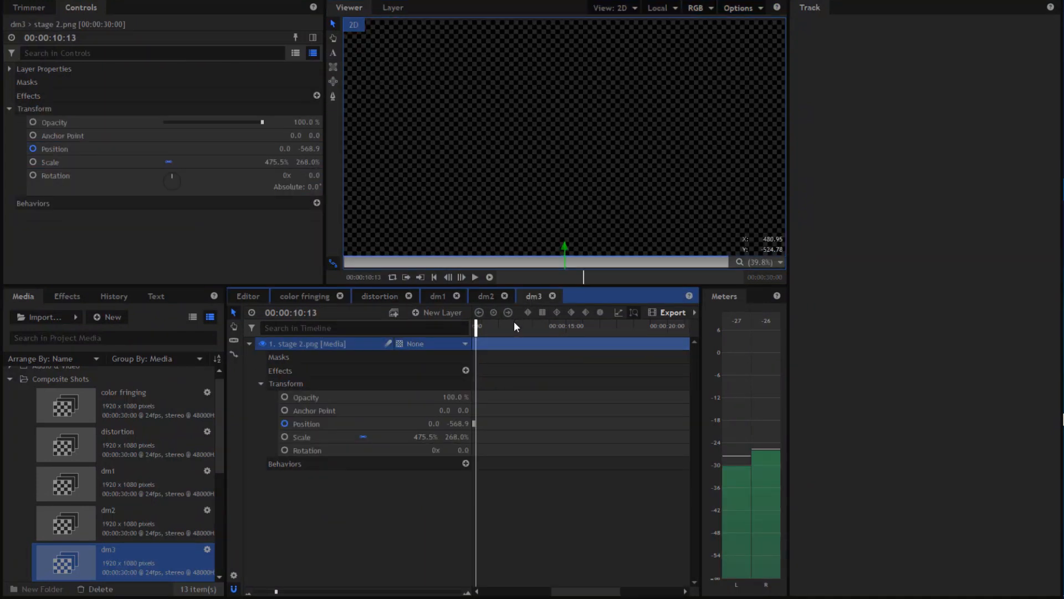
{"action": "left_click_drag", "start_coordinate": [475, 326], "coordinate": [481, 326]}
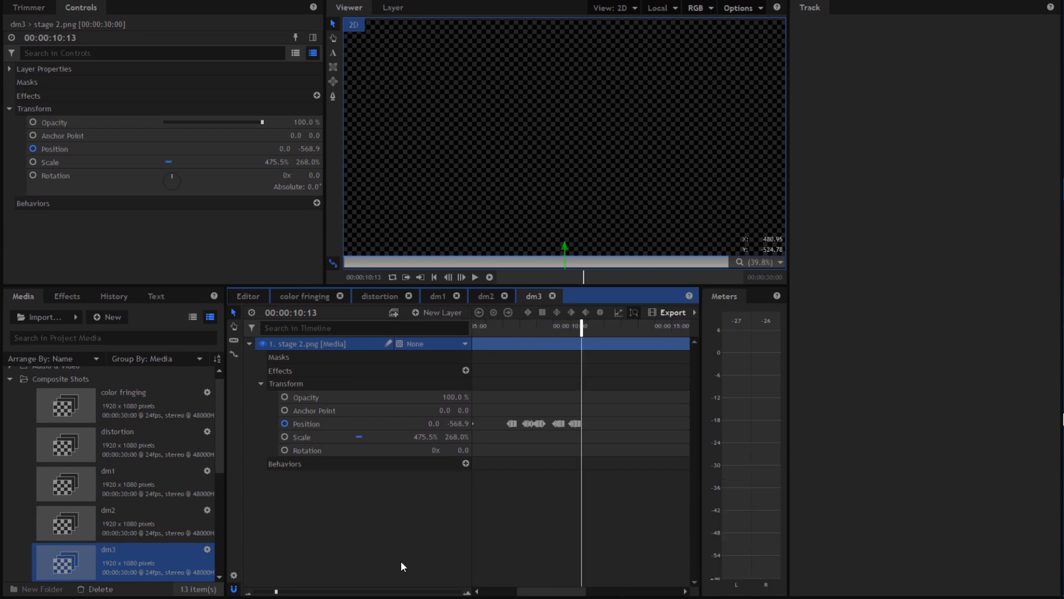
{"action": "left_click_drag", "start_coordinate": [272, 593], "coordinate": [256, 592]}
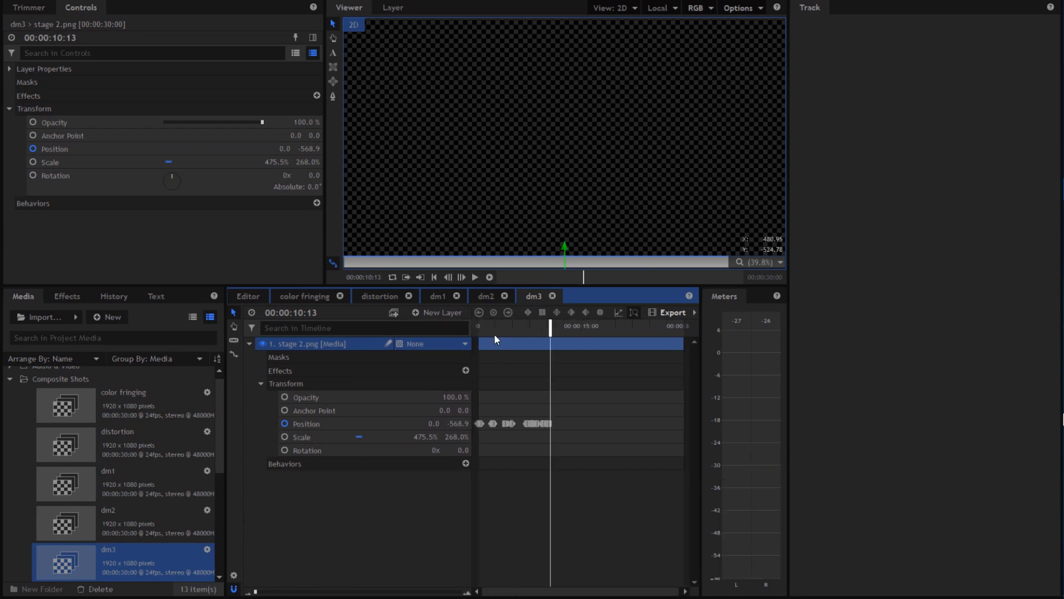
{"action": "left_click_drag", "start_coordinate": [495, 332], "coordinate": [362, 316]}
{"action": "left_click", "coordinate": [66, 297]}
{"action": "left_click", "coordinate": [17, 317]}
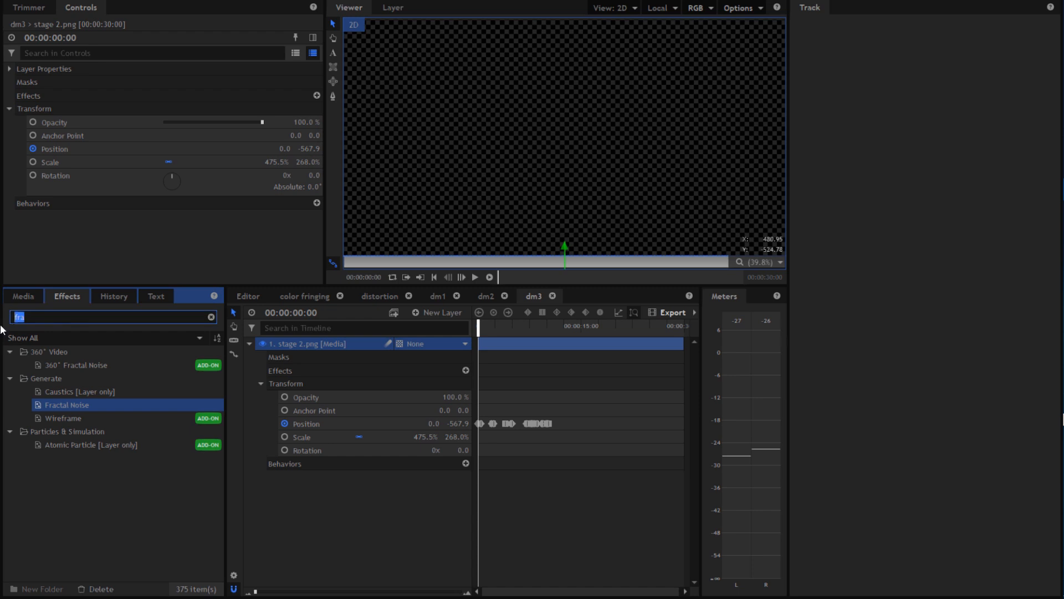
{"action": "type", "text": "curve"}
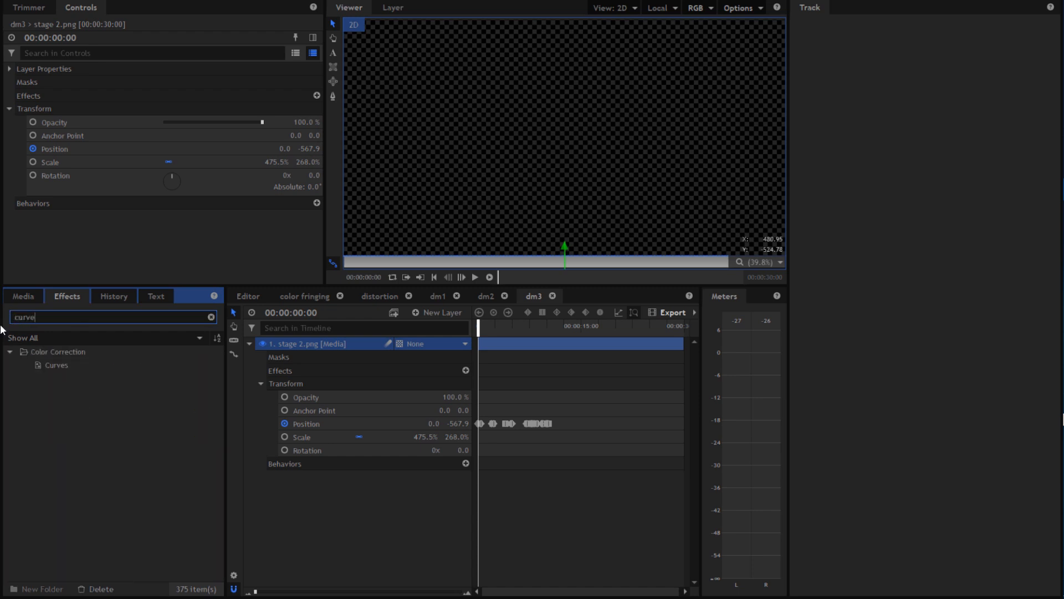
{"action": "type", "text": "s"}
{"action": "left_click_drag", "start_coordinate": [85, 365], "coordinate": [351, 346]}
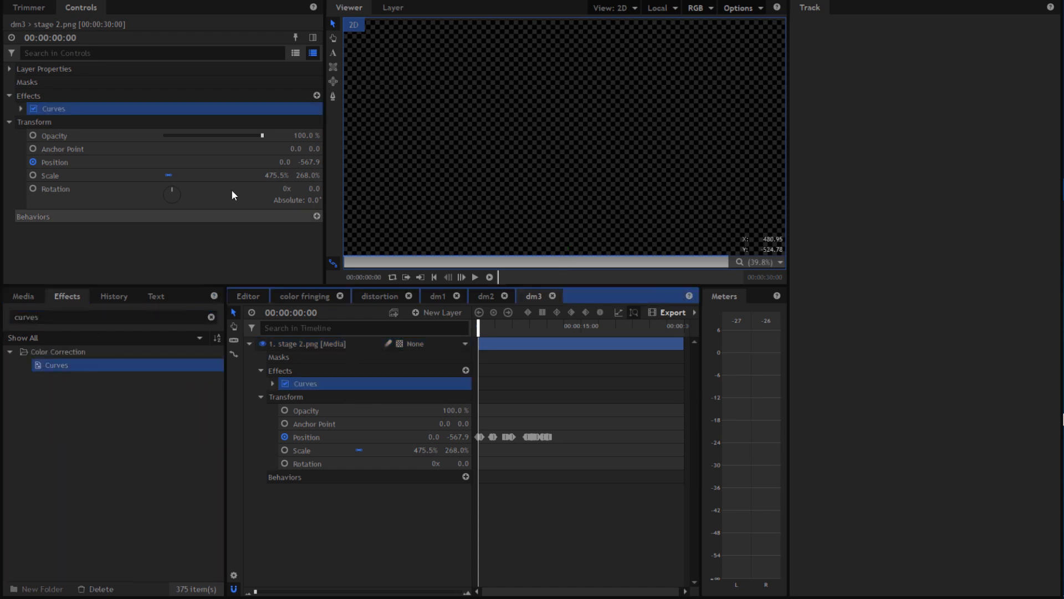
Step: Anchor the midpoint of the strip's RGB curve and pull the upper-quarter point down to darken the lighter tones
{"action": "left_click", "coordinate": [20, 109]}
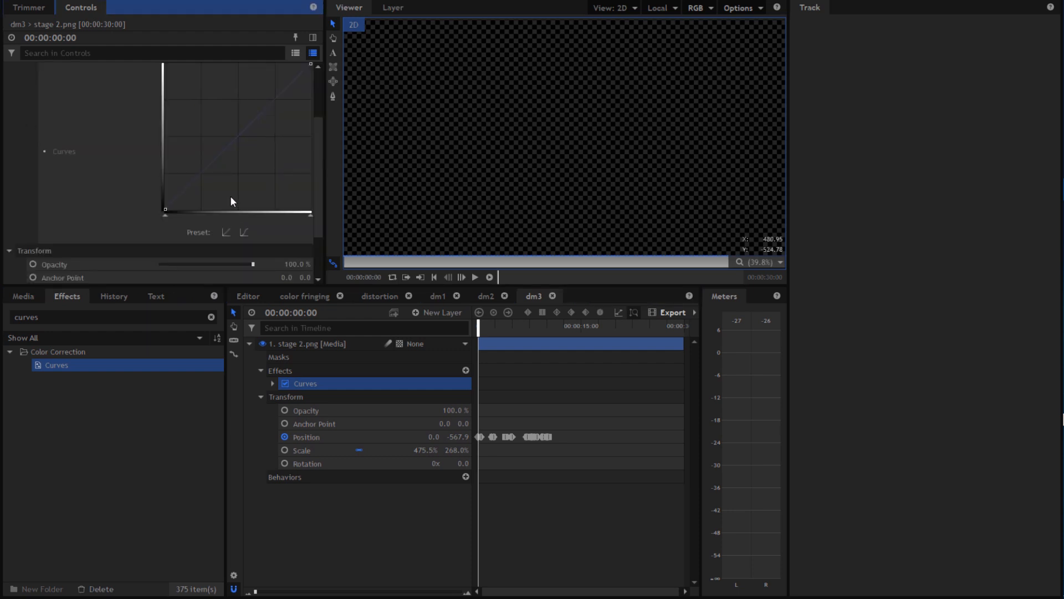
{"action": "scroll", "coordinate": [238, 144], "scroll_direction": "up", "scroll_amount": 3}
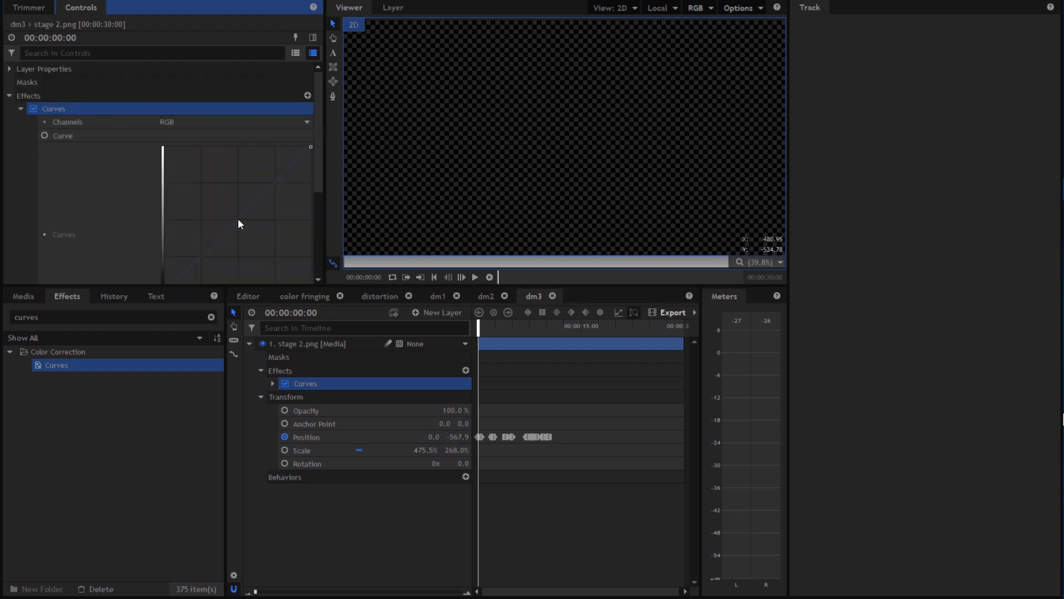
{"action": "scroll", "coordinate": [307, 188], "scroll_direction": "down", "scroll_amount": 3}
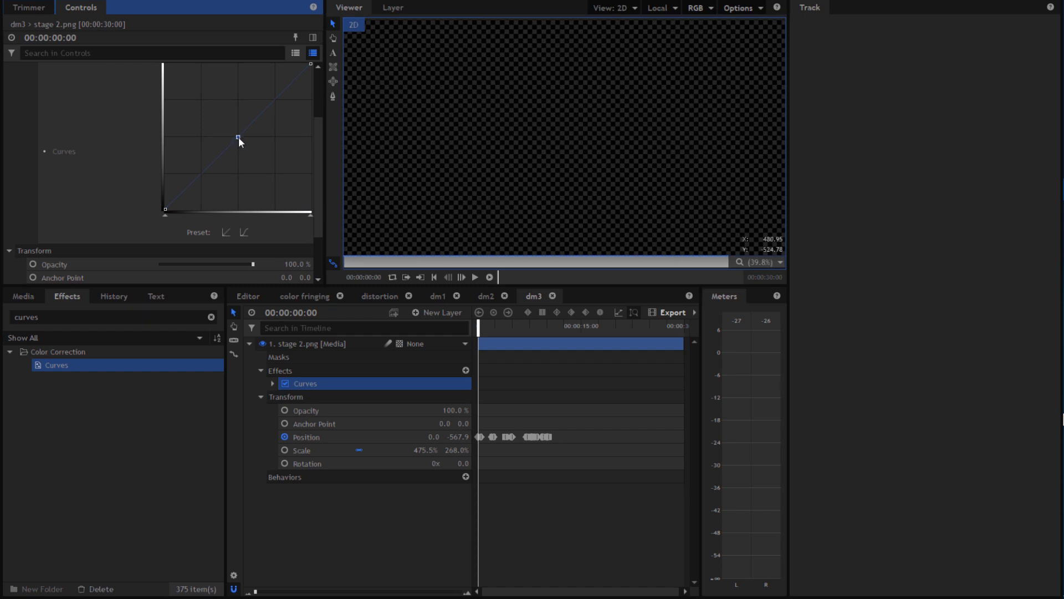
{"action": "scroll", "coordinate": [255, 137], "scroll_direction": "up", "scroll_amount": 3}
{"action": "scroll", "coordinate": [267, 144], "scroll_direction": "down", "scroll_amount": 3}
{"action": "left_click_drag", "start_coordinate": [275, 100], "coordinate": [286, 110]}
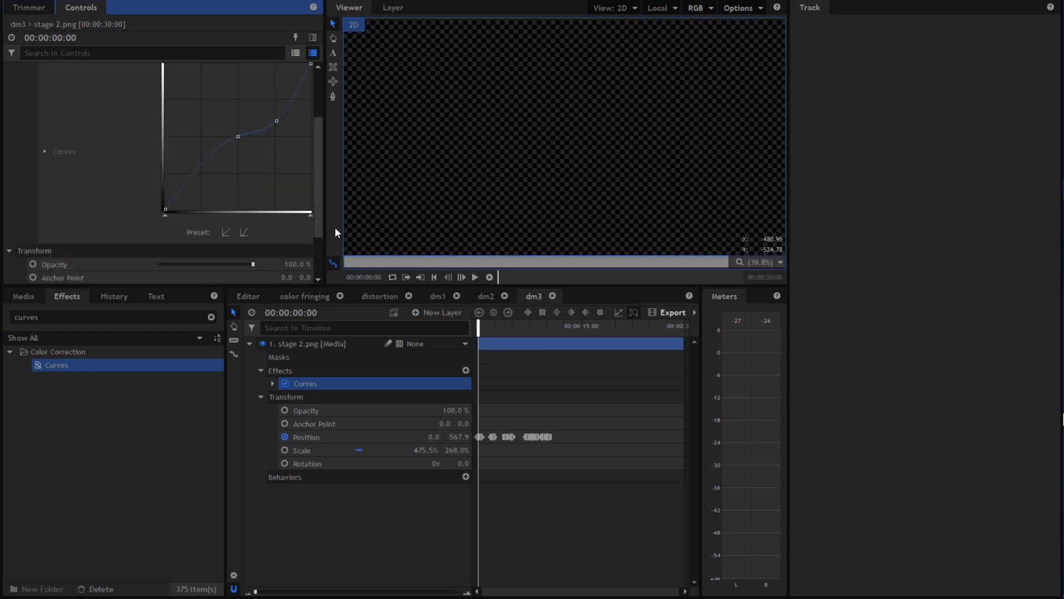
Step: Inspect the lower edge of the distortion composite at 00:00:03:04 to check the curve's effect on the displacement
{"action": "left_click", "coordinate": [374, 296]}
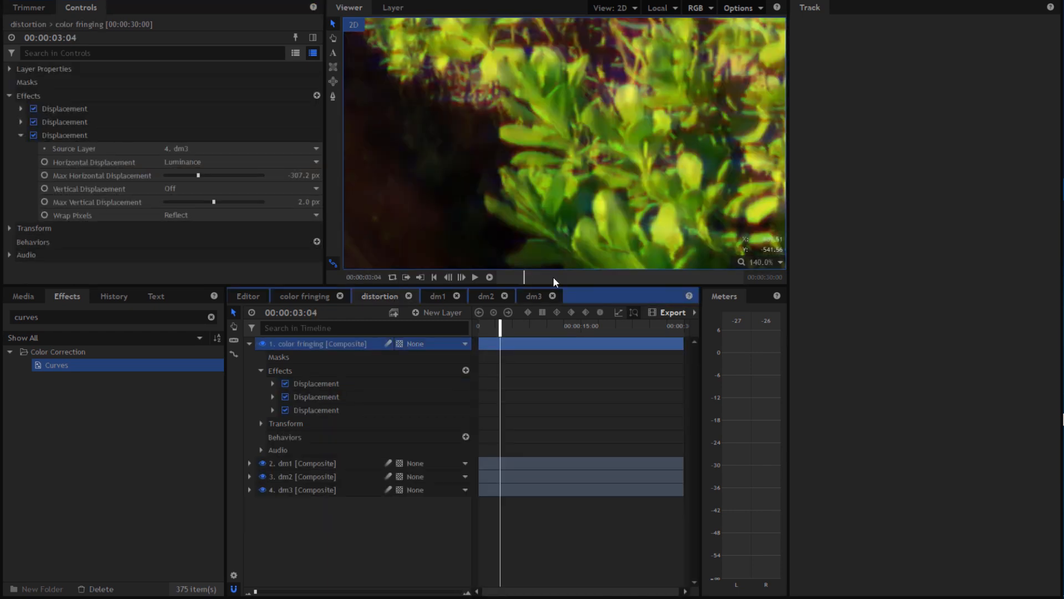
{"action": "scroll", "coordinate": [599, 243], "scroll_direction": "down", "scroll_amount": 5}
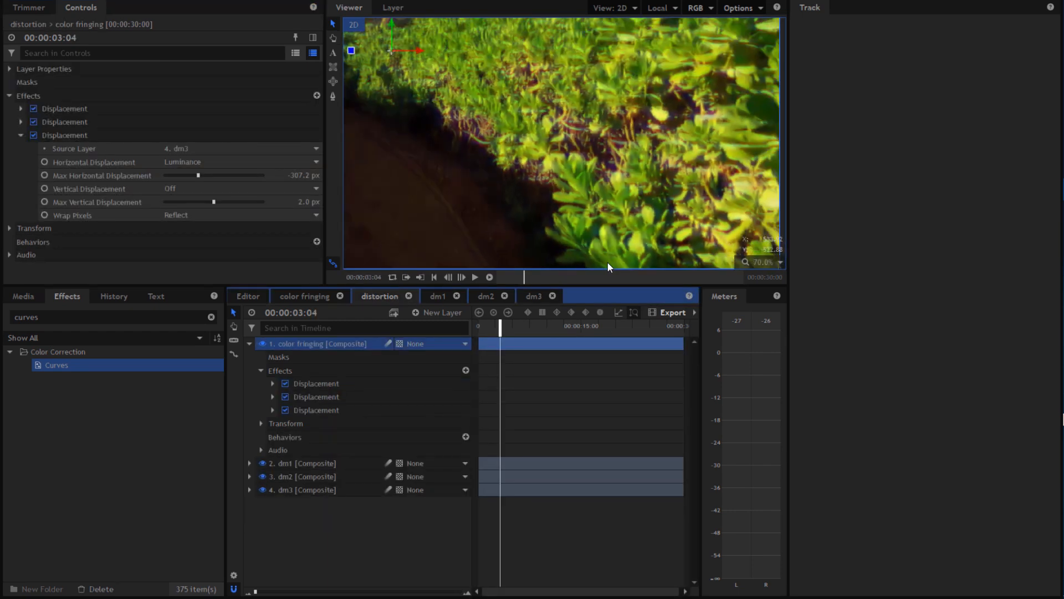
{"action": "scroll", "coordinate": [607, 261], "scroll_direction": "up", "scroll_amount": 3}
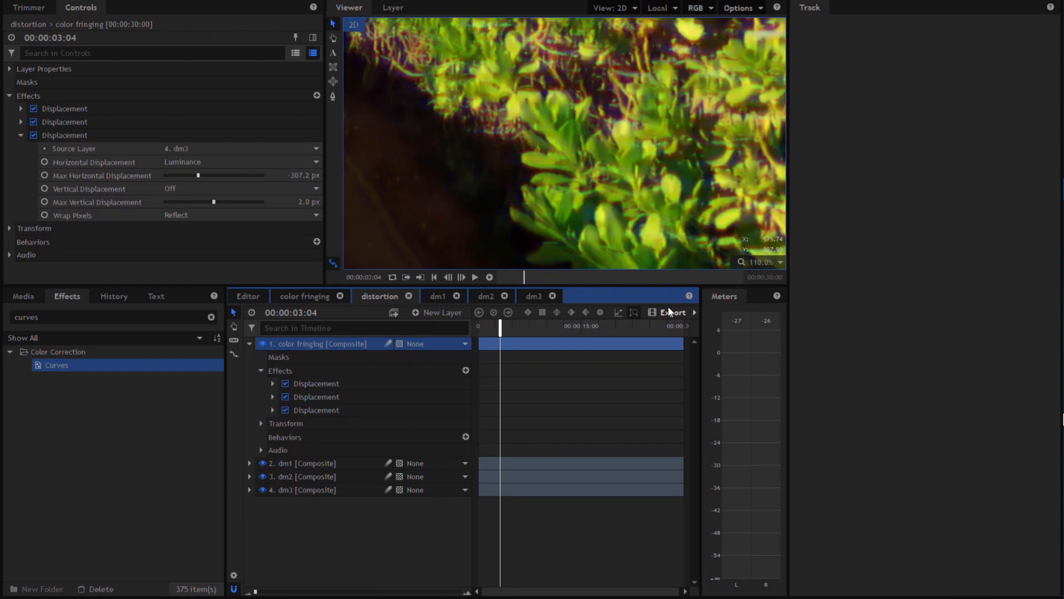
Step: In dm3, nudge the upper point of the stage 2.png RGB curve farther up and toward the lighter tones
{"action": "left_click", "coordinate": [534, 296]}
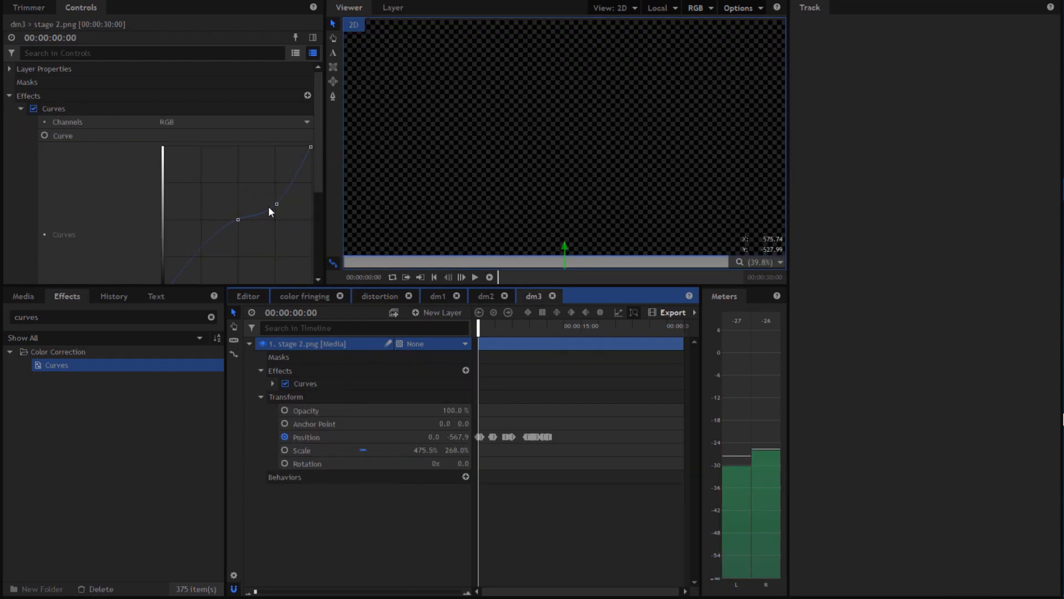
{"action": "left_click", "coordinate": [292, 204]}
{"action": "left_click_drag", "start_coordinate": [291, 204], "coordinate": [283, 204]}
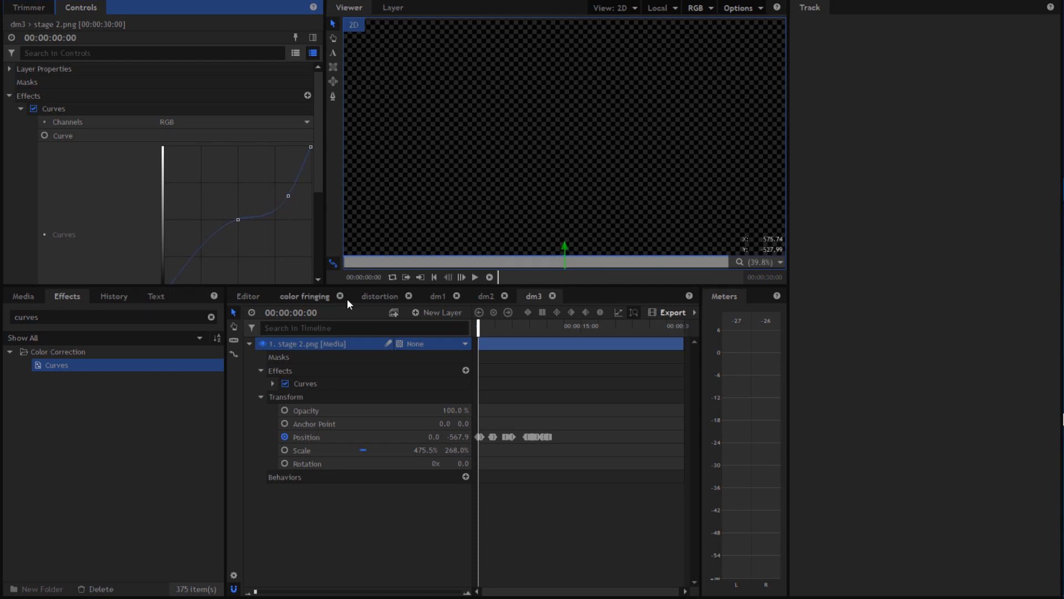
Step: Fit the distortion composite to the viewer and play it from 00:00:03:04 to about 00:00:07:15 to check the displacement
{"action": "left_click", "coordinate": [370, 297]}
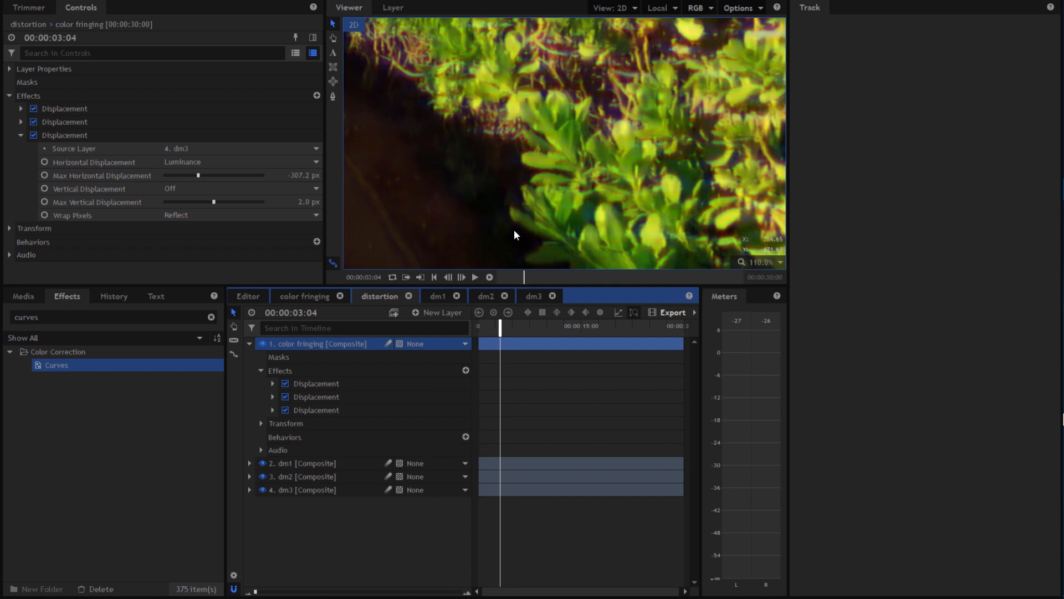
{"action": "scroll", "coordinate": [514, 235], "scroll_direction": "down", "scroll_amount": 2}
{"action": "left_click", "coordinate": [762, 262]}
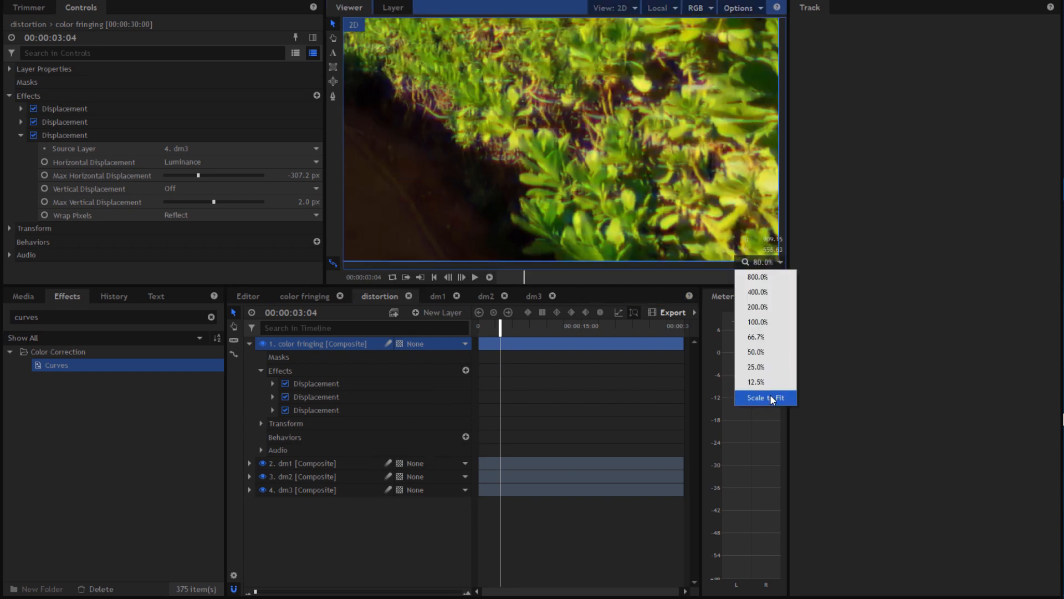
{"action": "left_click", "coordinate": [771, 396]}
{"action": "left_click", "coordinate": [476, 279]}
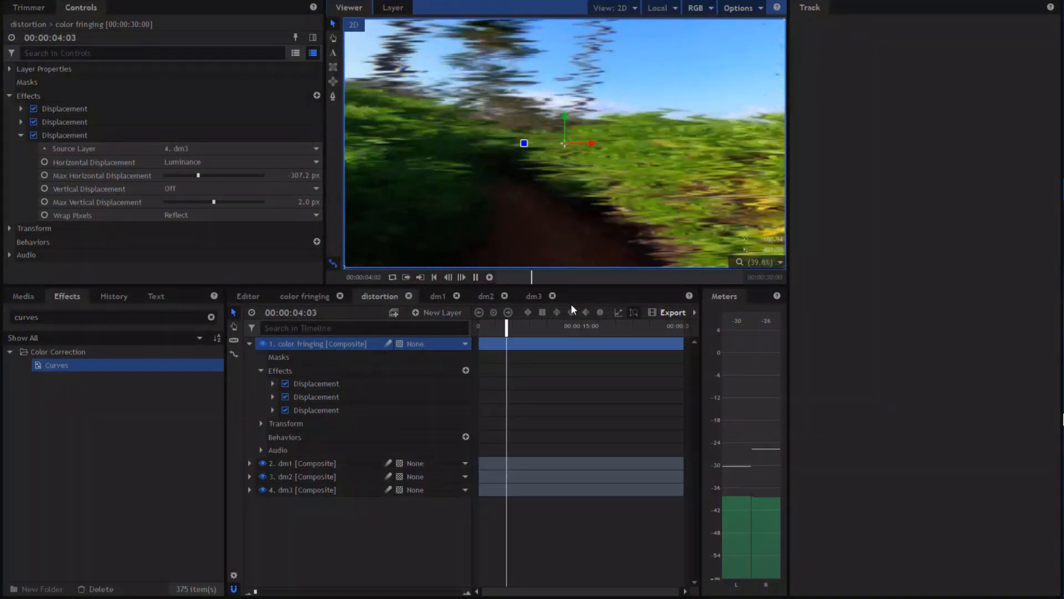
{"action": "left_click", "coordinate": [475, 277]}
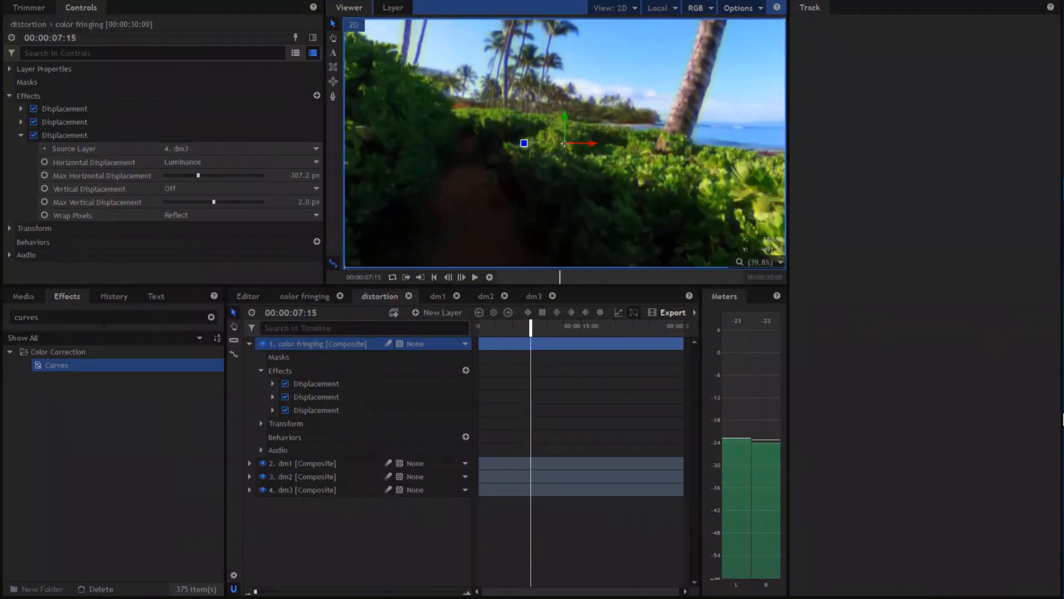
Step: Return the distortion composite to its first frame and apply the Shake effect to the color fringing layer
{"action": "left_click", "coordinate": [479, 326]}
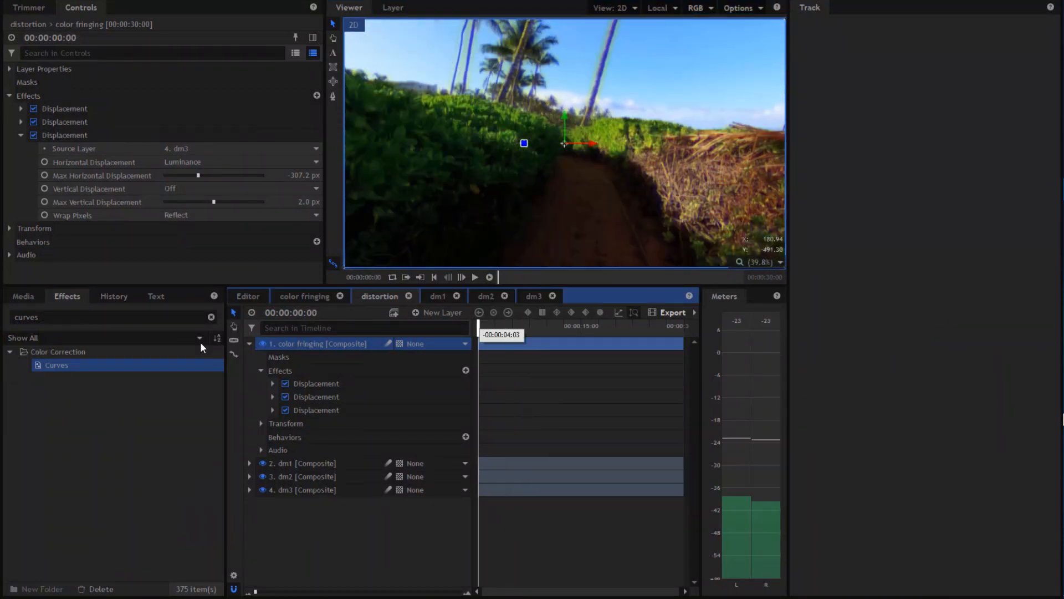
{"action": "left_click_drag", "start_coordinate": [48, 317], "coordinate": [3, 328]}
{"action": "type", "text": "shake"}
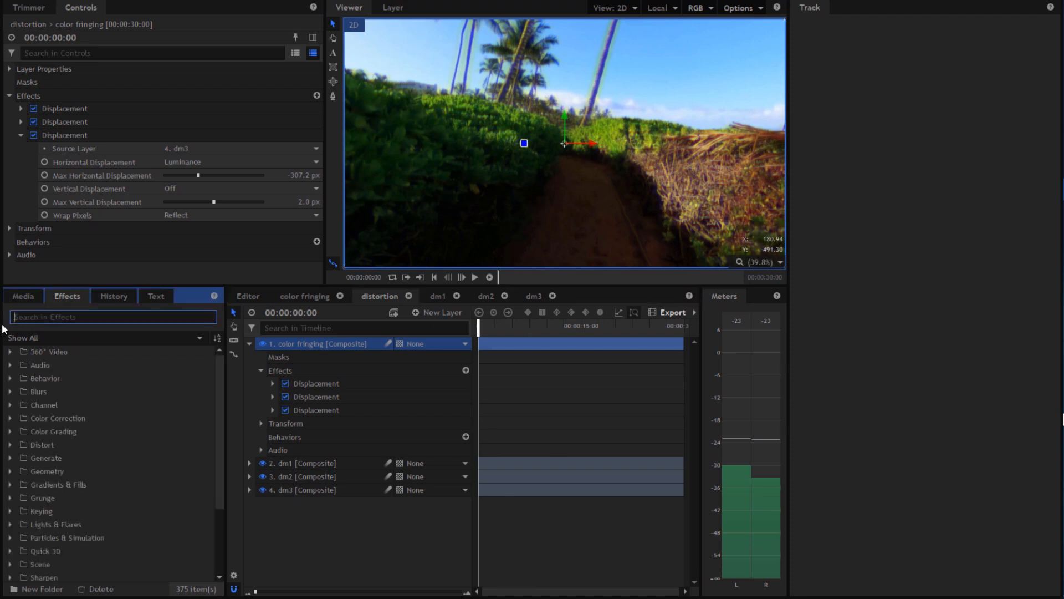
{"action": "left_click_drag", "start_coordinate": [114, 367], "coordinate": [310, 352]}
{"action": "left_click", "coordinate": [250, 343]}
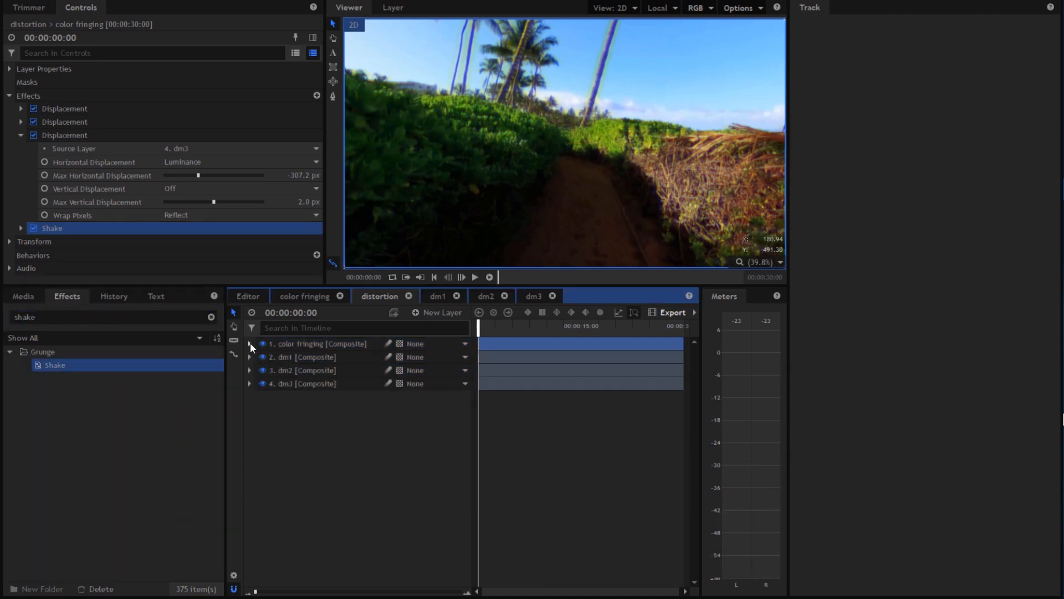
Step: Set the Shake effect's individual X Shake and Tilt Shake to 0, and play the composite to preview the vertical shake
{"action": "left_click", "coordinate": [21, 135]}
{"action": "left_click", "coordinate": [20, 148]}
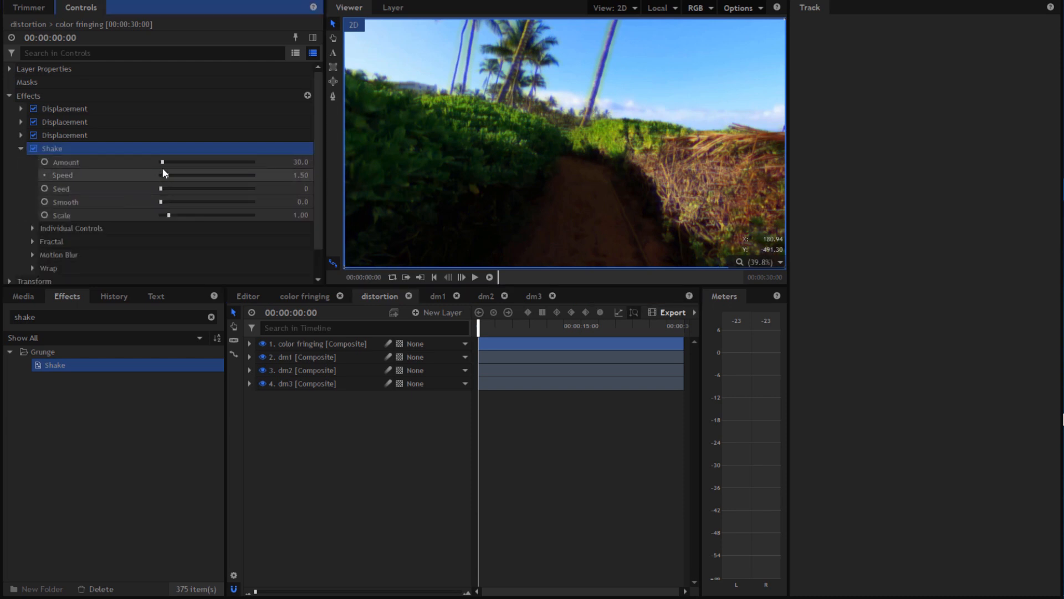
{"action": "left_click", "coordinate": [33, 227]}
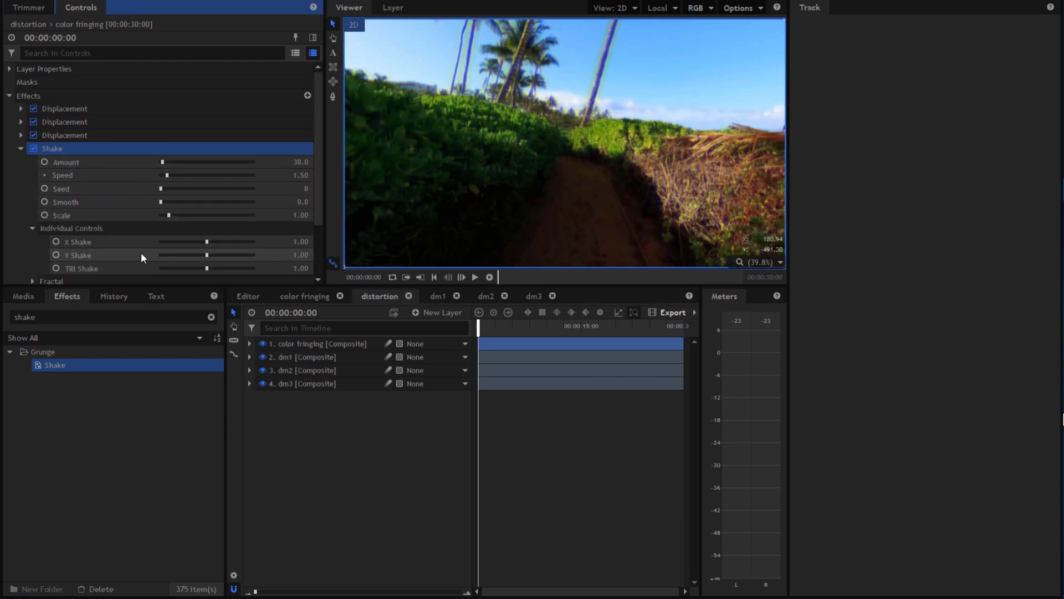
{"action": "left_click", "coordinate": [302, 241]}
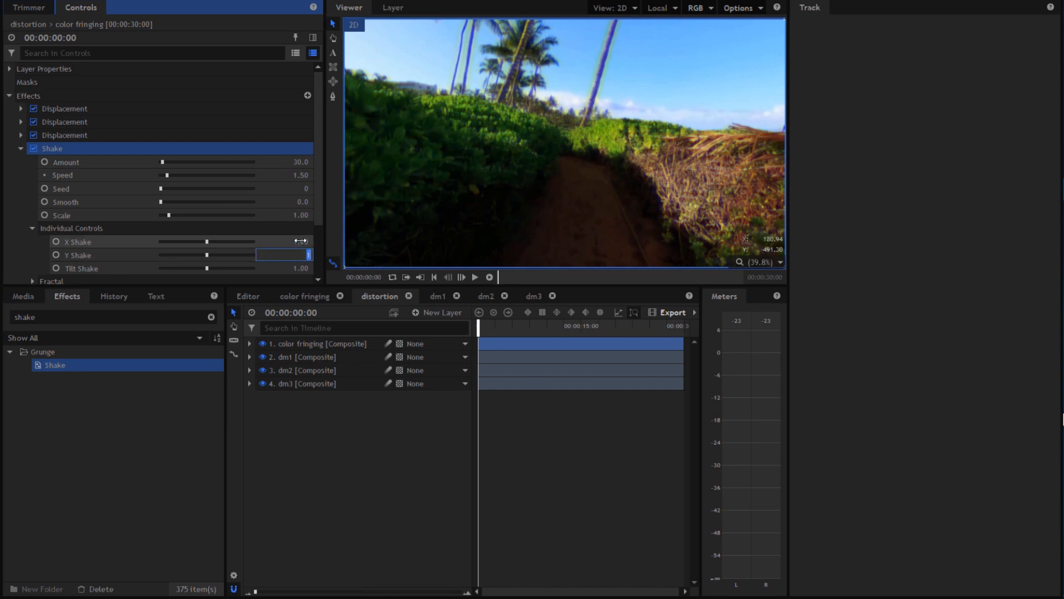
{"action": "left_click", "coordinate": [304, 268]}
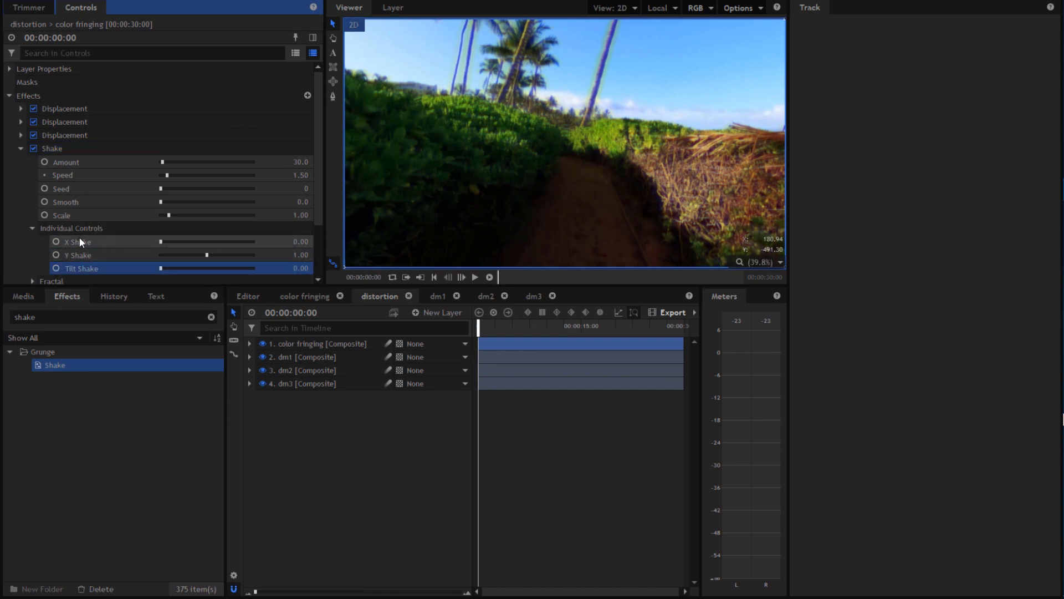
{"action": "left_click", "coordinate": [32, 228]}
{"action": "left_click", "coordinate": [475, 277]}
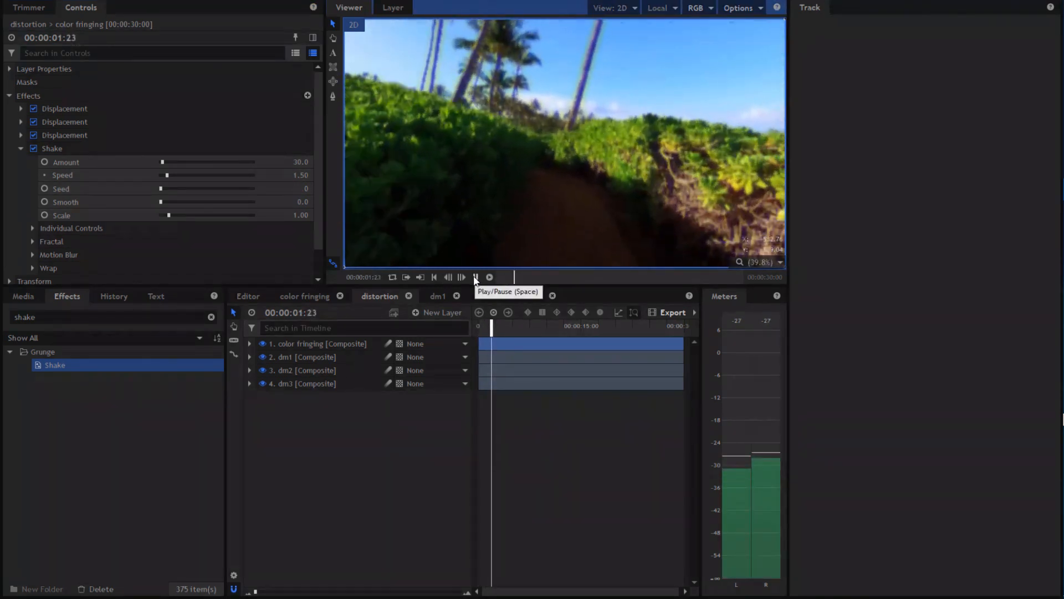
Step: Set the Shake effect's Smooth to 60 and keyframe its Amount at 1024 at 00:00:00:00 on the color fringing layer
{"action": "left_click", "coordinate": [475, 277]}
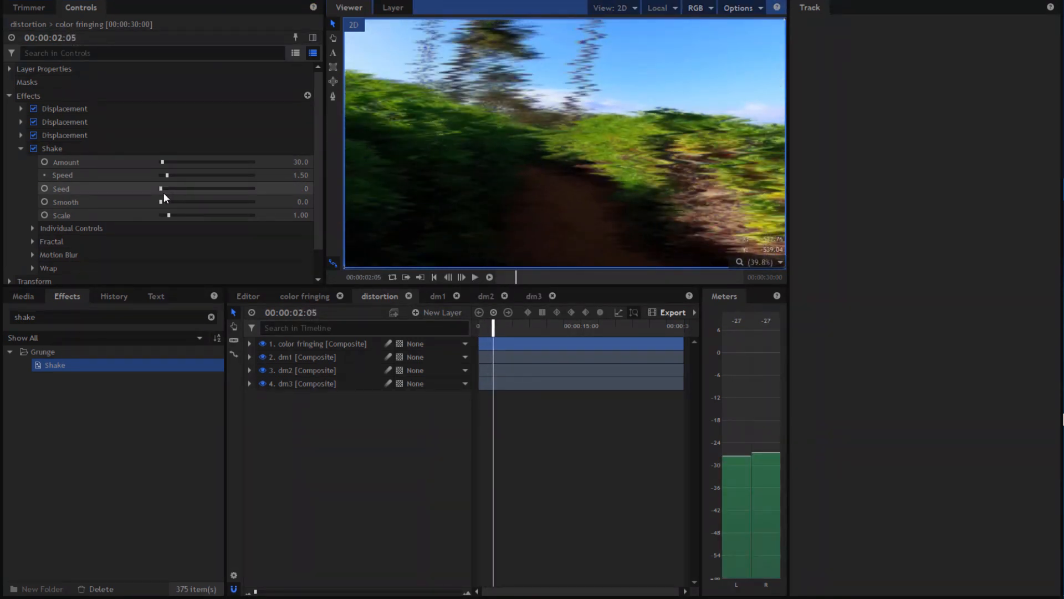
{"action": "left_click_drag", "start_coordinate": [161, 202], "coordinate": [215, 208]}
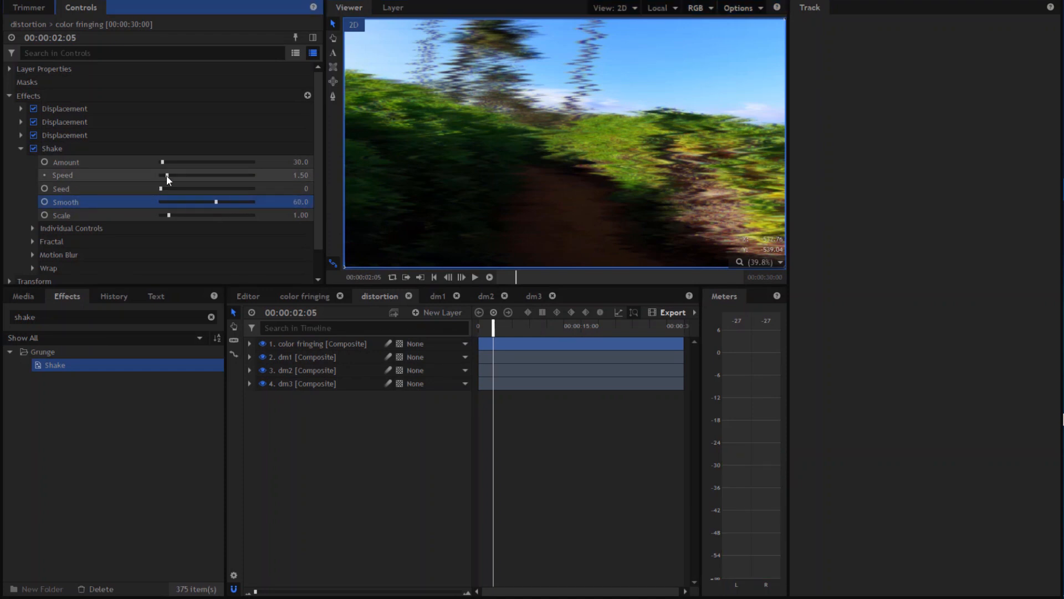
{"action": "left_click_drag", "start_coordinate": [494, 327], "coordinate": [344, 333]}
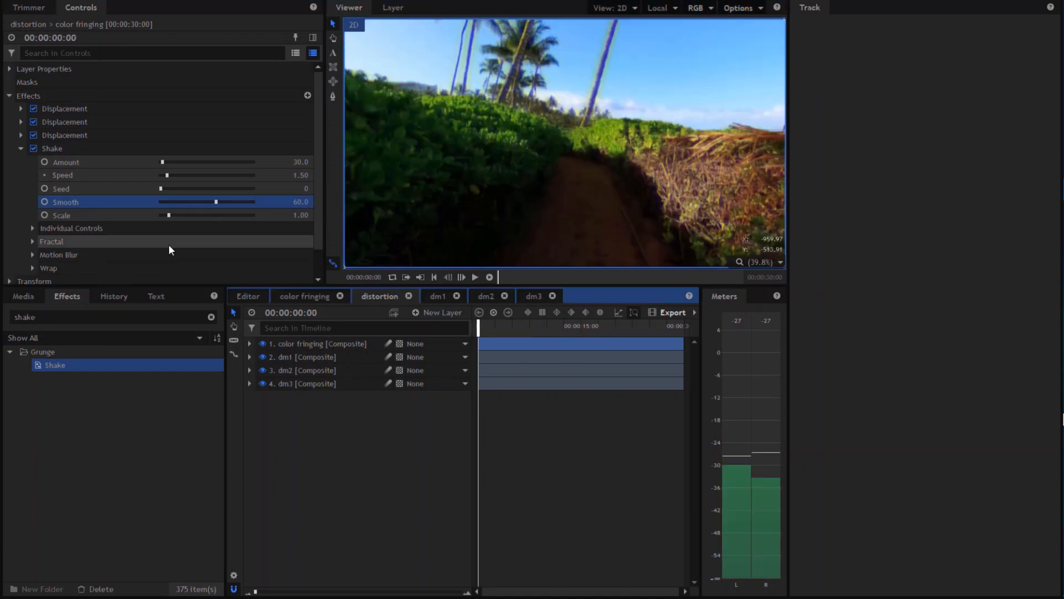
{"action": "left_click", "coordinate": [250, 342]}
{"action": "left_click", "coordinate": [272, 424]}
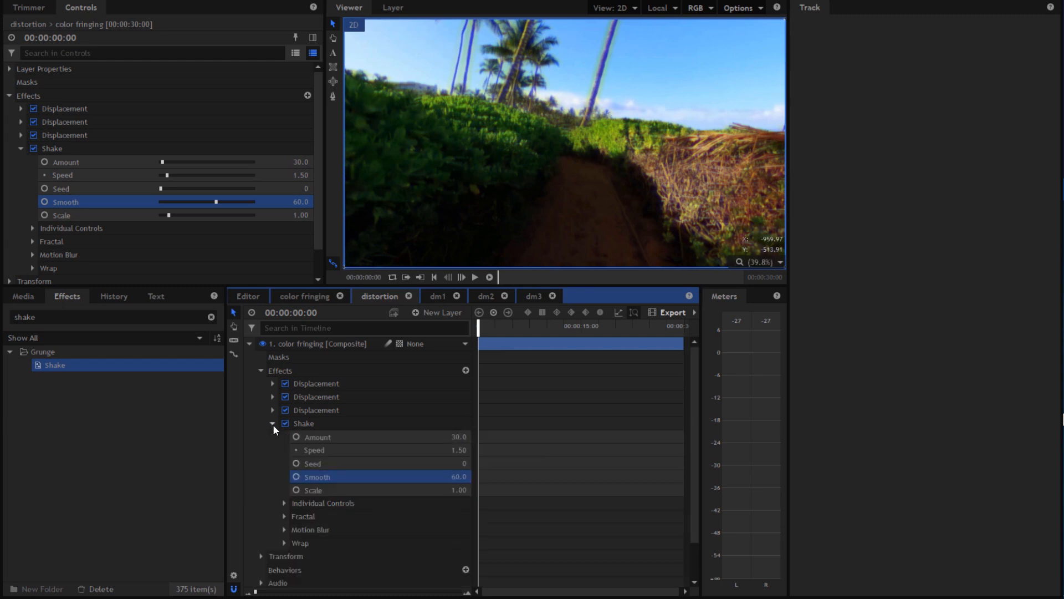
{"action": "scroll", "coordinate": [313, 433], "scroll_direction": "down", "scroll_amount": 2}
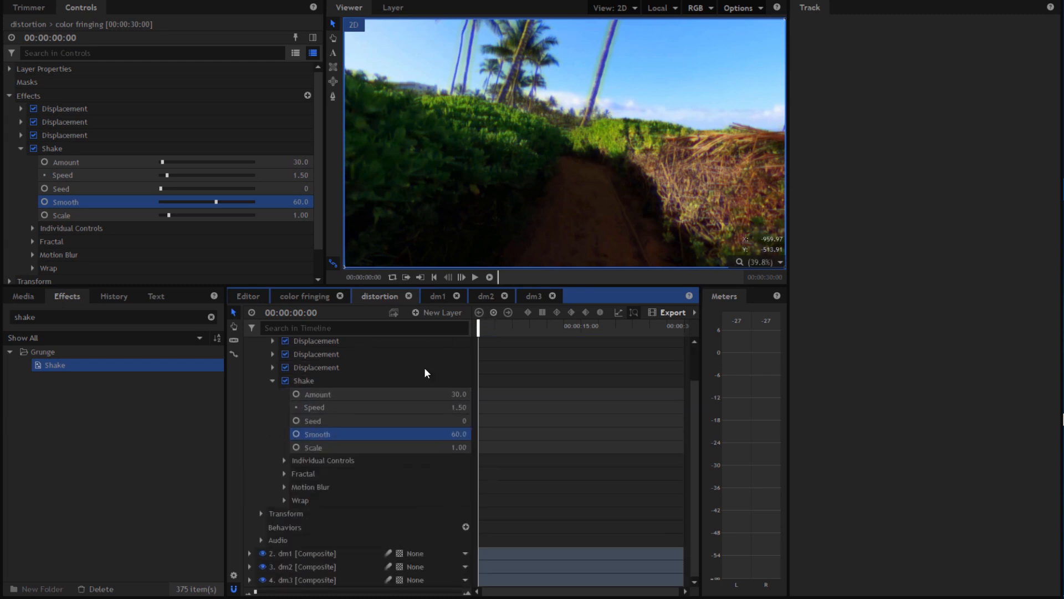
{"action": "left_click", "coordinate": [296, 394]}
{"action": "left_click_drag", "start_coordinate": [461, 394], "coordinate": [1011, 394]}
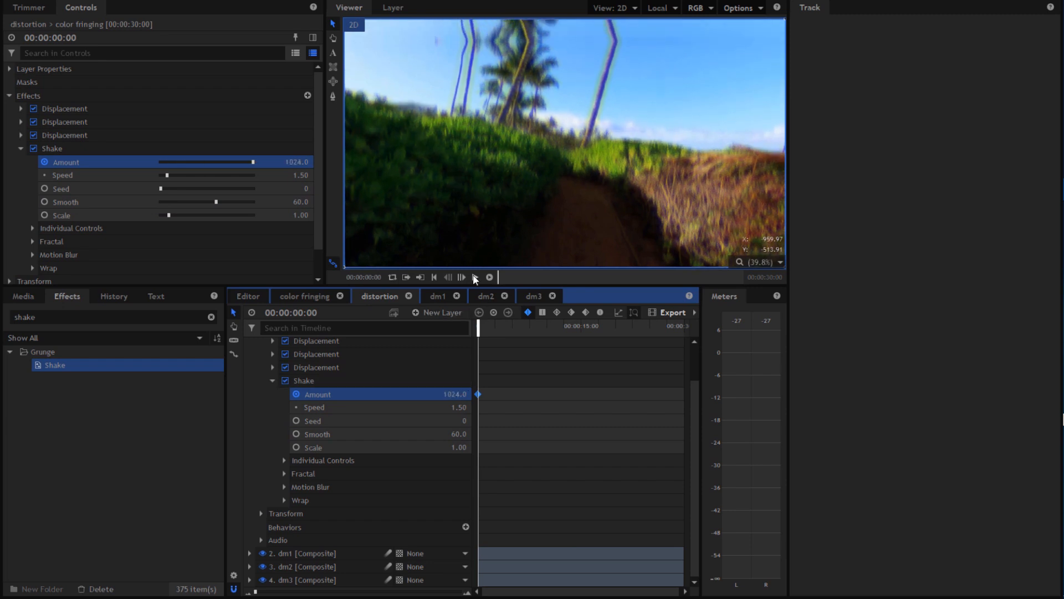
Step: Preview the keyframed shake and set the Shake effect's motion blur mode to Off
{"action": "left_click", "coordinate": [475, 277]}
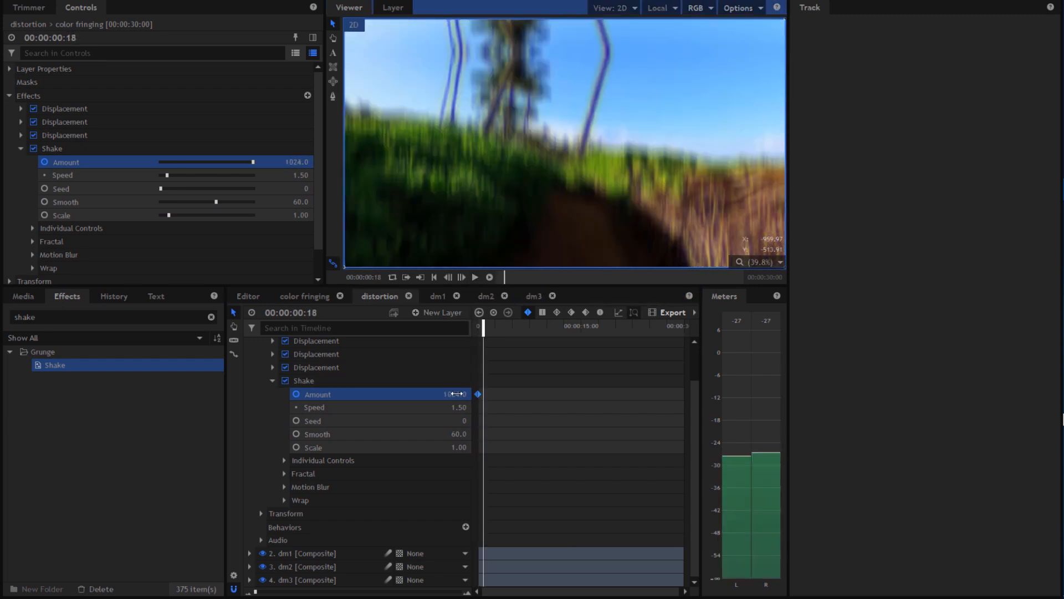
{"action": "left_click_drag", "start_coordinate": [483, 330], "coordinate": [480, 331]}
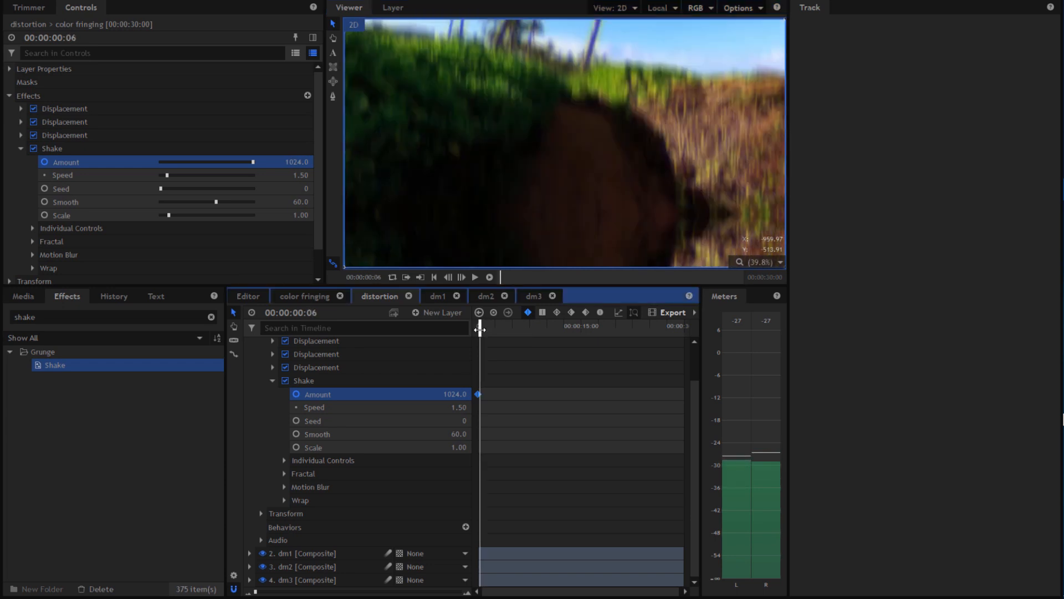
{"action": "left_click", "coordinate": [284, 487]}
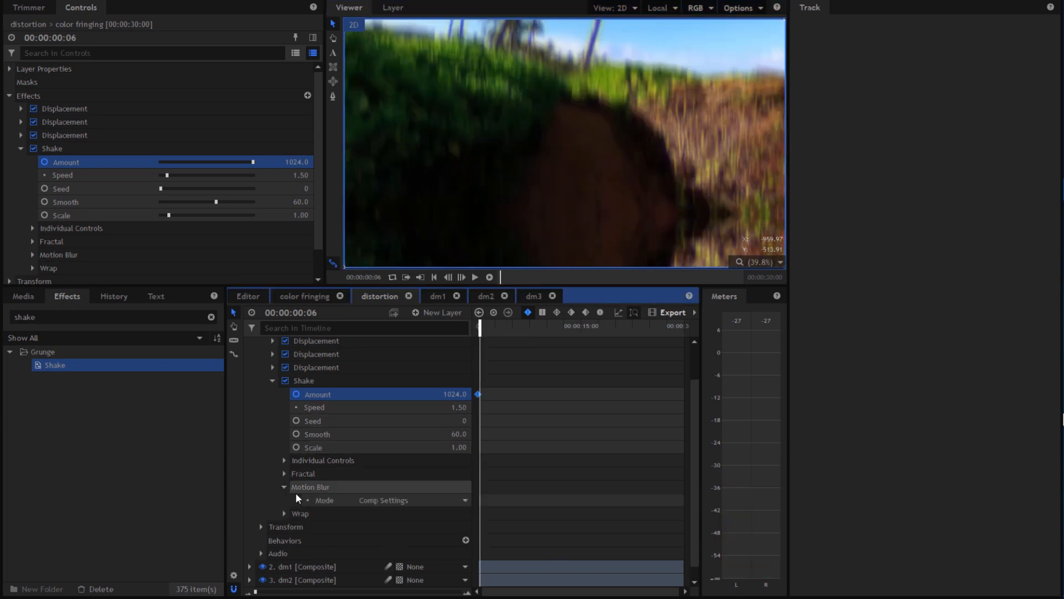
{"action": "left_click", "coordinate": [421, 500]}
{"action": "left_click", "coordinate": [382, 513]}
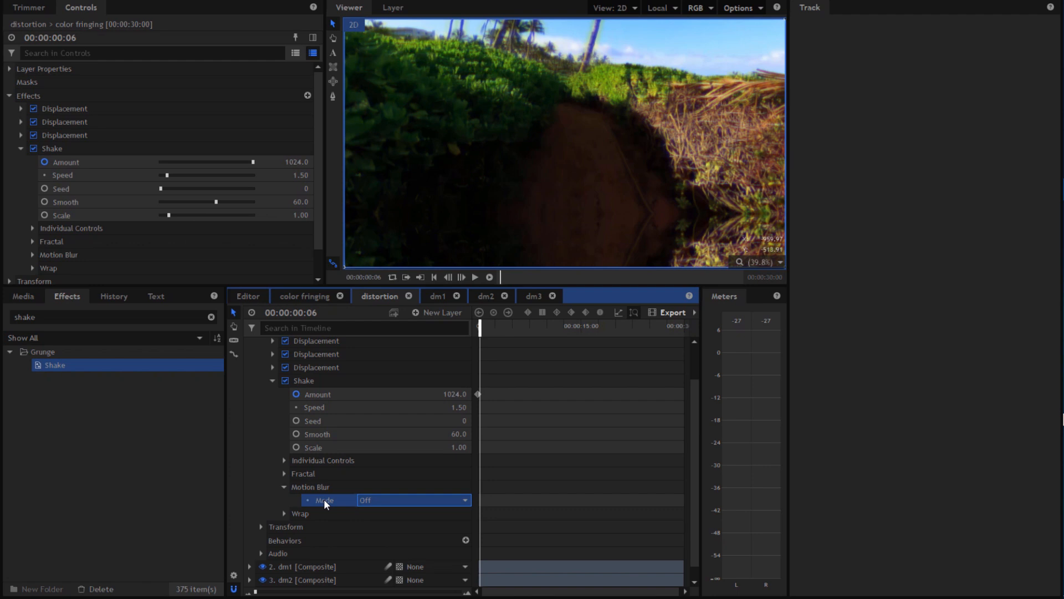
{"action": "left_click", "coordinate": [284, 487]}
Step: Keyframe the Shake Amount at 0 at 00:00:00:06 and preview the shot from the start
{"action": "left_click", "coordinate": [458, 394]}
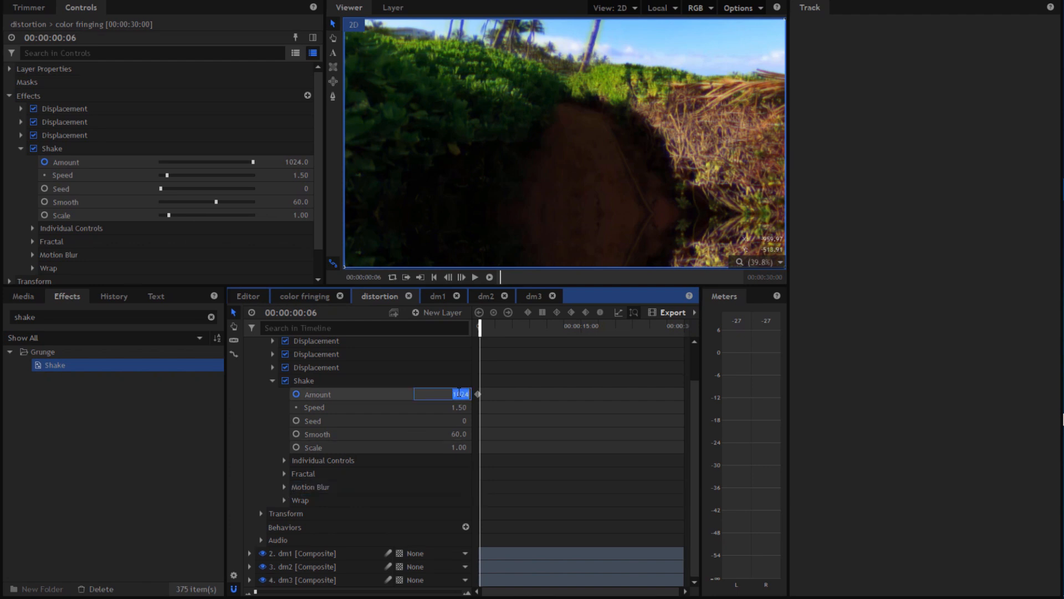
{"action": "key", "text": "Return"}
{"action": "left_click_drag", "start_coordinate": [480, 327], "coordinate": [477, 326]}
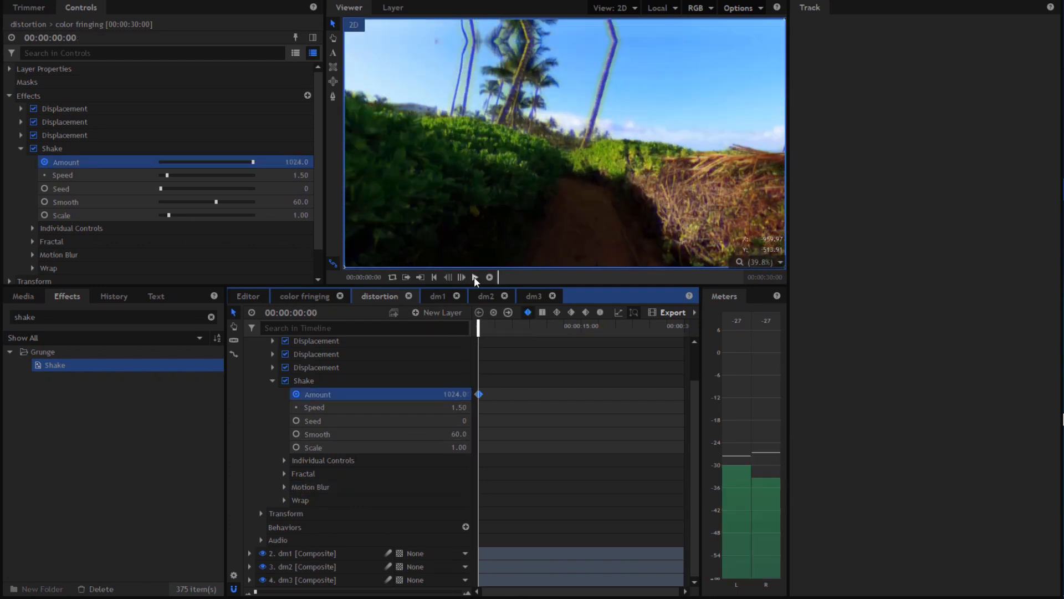
{"action": "left_click", "coordinate": [475, 278]}
{"action": "left_click", "coordinate": [475, 277]}
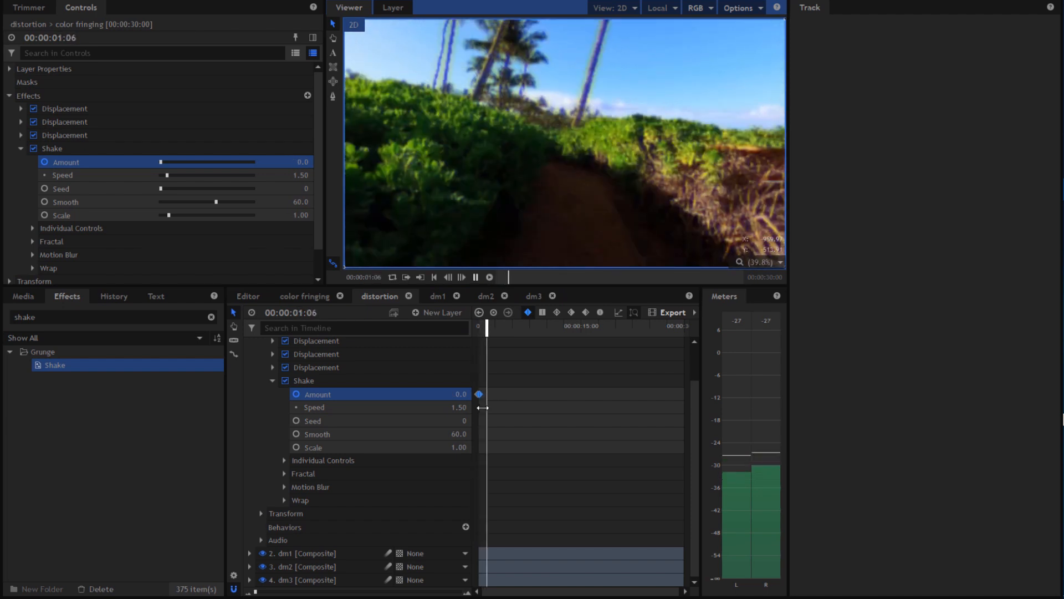
Step: Move the second Shake Amount keyframe slightly later in the timeline and preview the slower shake from the start
{"action": "left_click_drag", "start_coordinate": [480, 394], "coordinate": [484, 394]}
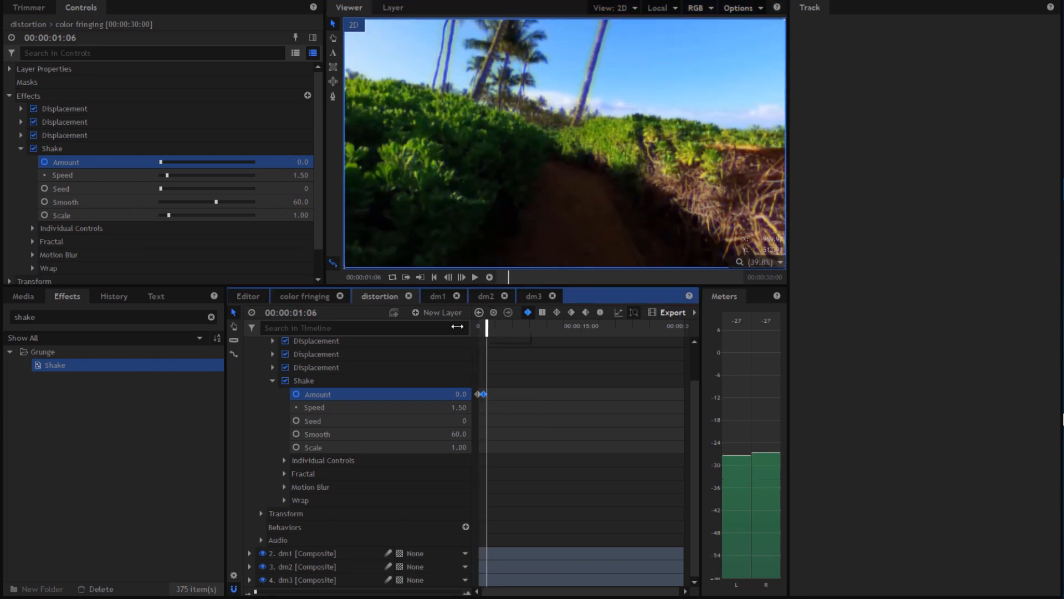
{"action": "left_click_drag", "start_coordinate": [487, 327], "coordinate": [476, 327]}
{"action": "left_click", "coordinate": [475, 277]}
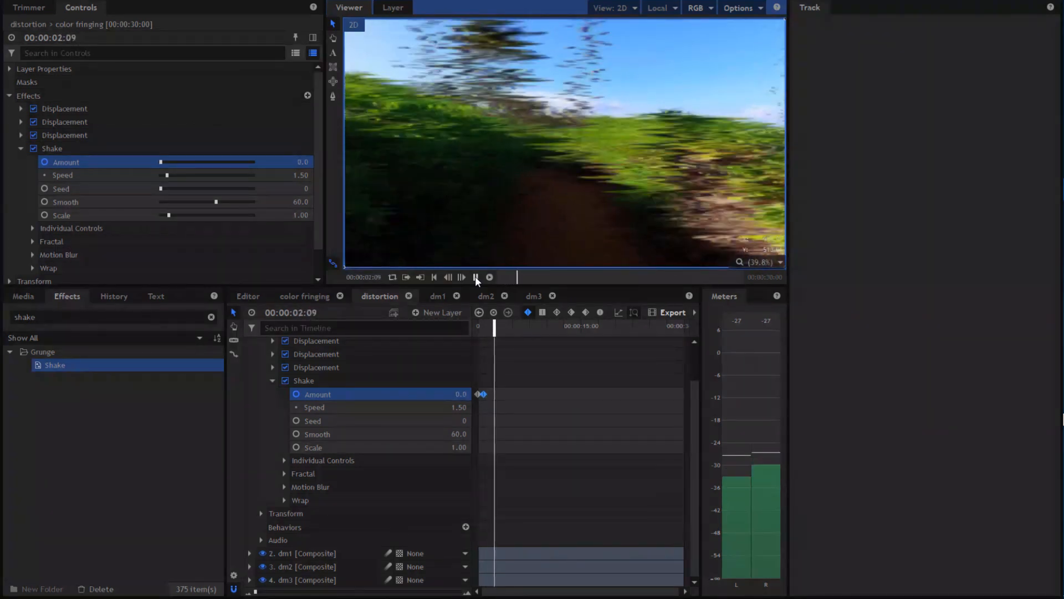
{"action": "left_click", "coordinate": [475, 277]}
Step: Keyframe the Shake Amount at 0 at 00:00:02:23, 1024 at 00:00:03:07 and 0 at 00:00:03:23
{"action": "mouse_move", "coordinate": [459, 394]}
{"action": "left_mouse_down"}
{"action": "mouse_move", "coordinate": [492, 394]}
{"action": "mouse_move", "coordinate": [460, 394]}
{"action": "left_mouse_up"}
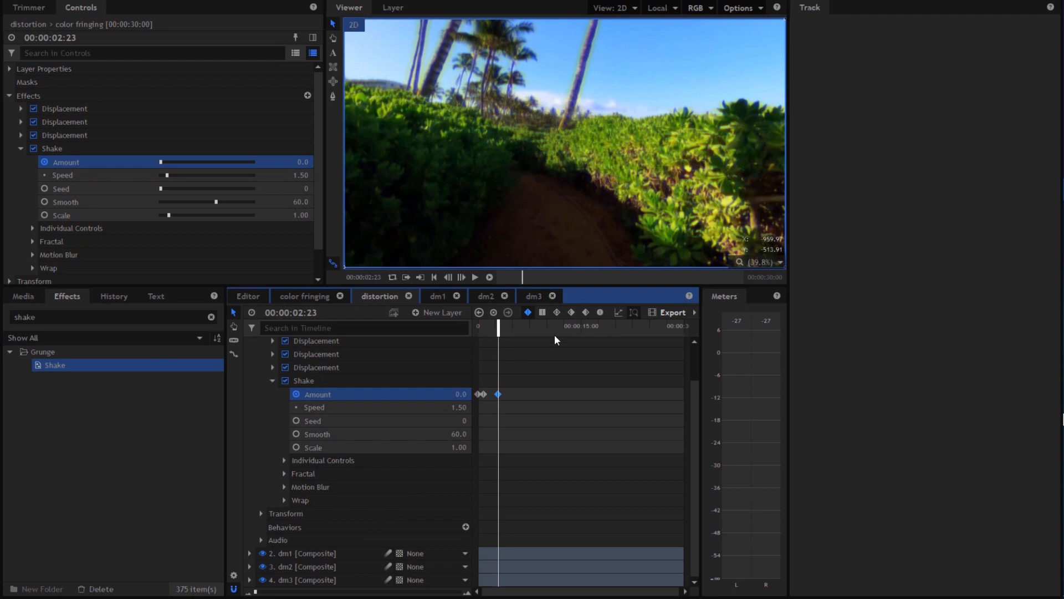
{"action": "left_click_drag", "start_coordinate": [499, 330], "coordinate": [501, 330]}
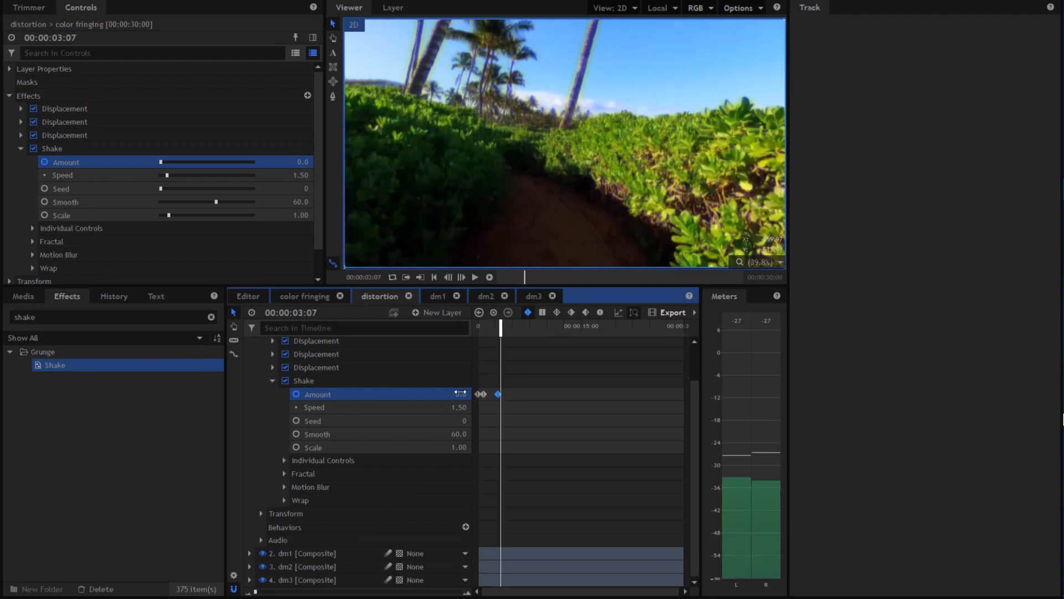
{"action": "left_click_drag", "start_coordinate": [461, 394], "coordinate": [501, 394]}
{"action": "left_click_drag", "start_coordinate": [501, 328], "coordinate": [497, 328]}
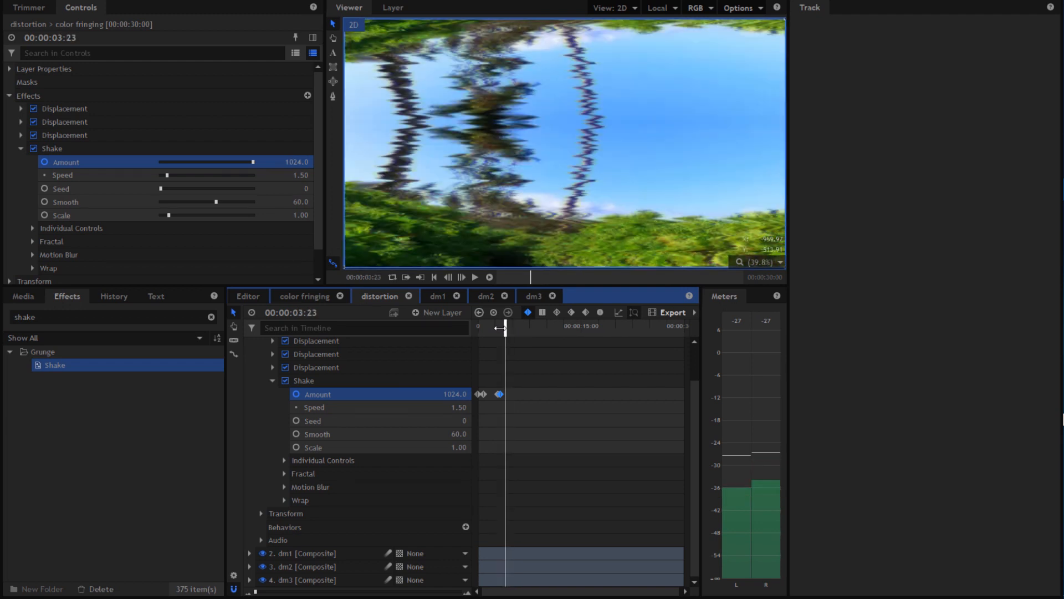
{"action": "left_click_drag", "start_coordinate": [454, 394], "coordinate": [415, 395]}
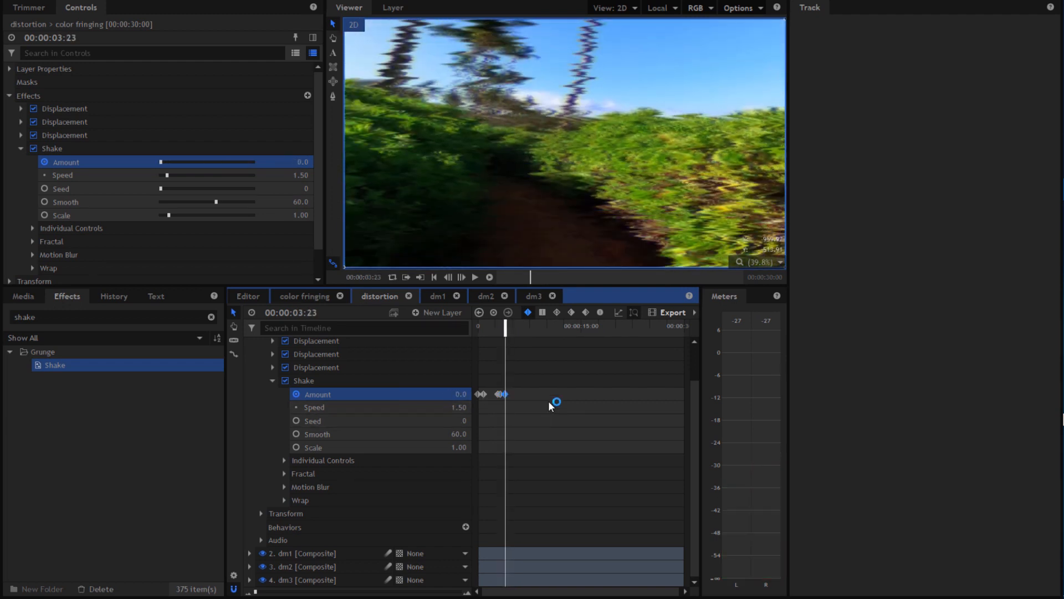
Step: Copy the last three Shake Amount keyframes and paste them repeatedly farther along the timeline
{"action": "left_click_drag", "start_coordinate": [528, 389], "coordinate": [488, 396]}
{"action": "left_click_drag", "start_coordinate": [504, 329], "coordinate": [655, 328]}
{"action": "key", "text": "ctrl+v"}
{"action": "key", "text": "ctrl+v"}
{"action": "key", "text": "ctrl+v"}
{"action": "key", "text": "ctrl+v"}
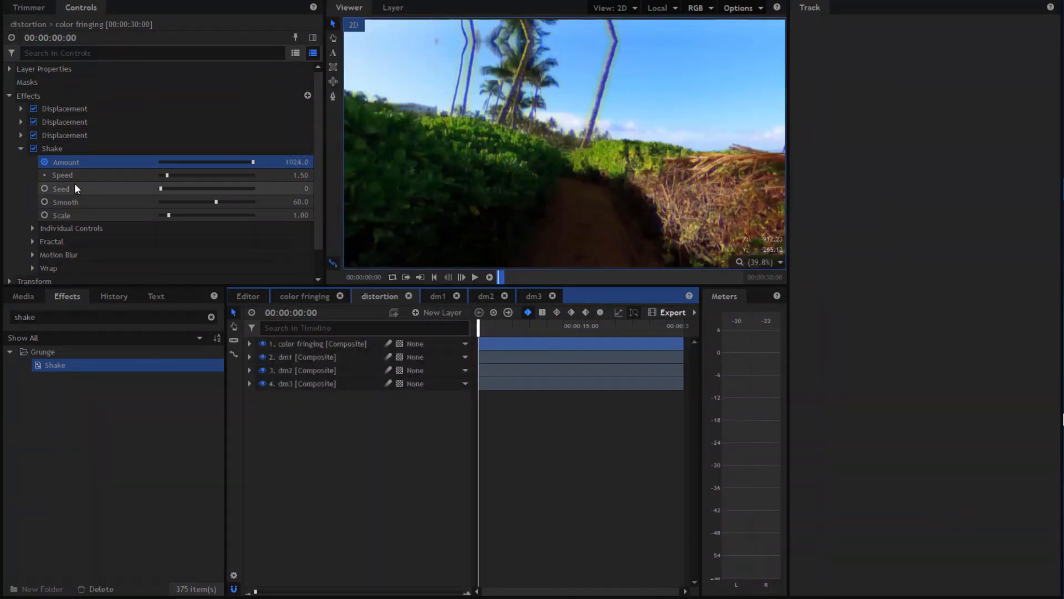
Step: Set the Shake effect's X and Y wrap to Tile and preview the distortion shot
{"action": "scroll", "coordinate": [74, 182], "scroll_direction": "down", "scroll_amount": 2}
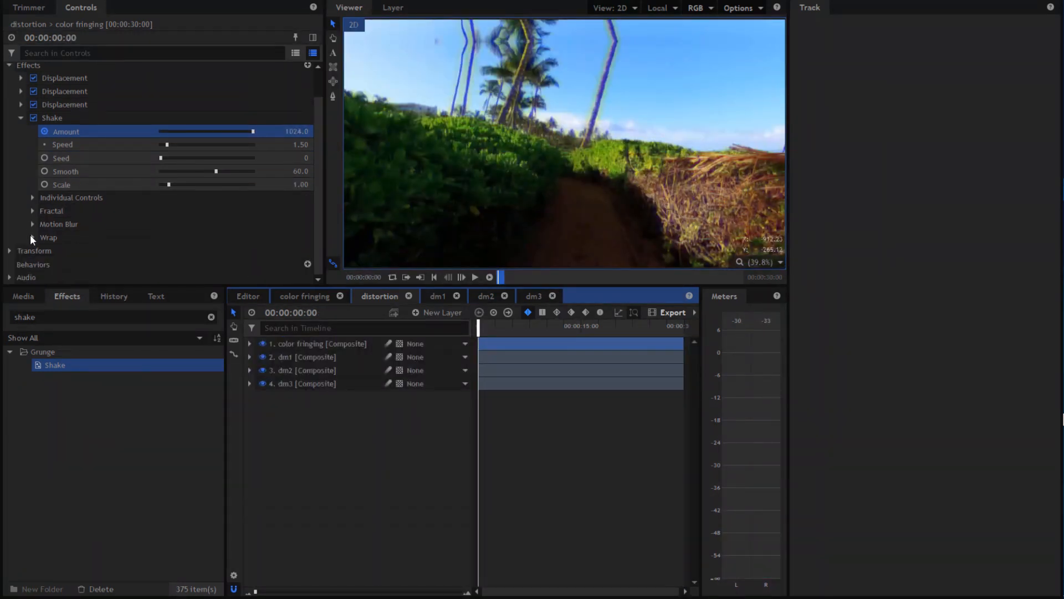
{"action": "left_click", "coordinate": [32, 237]}
{"action": "scroll", "coordinate": [58, 228], "scroll_direction": "down", "scroll_amount": 2}
{"action": "left_click", "coordinate": [202, 223]}
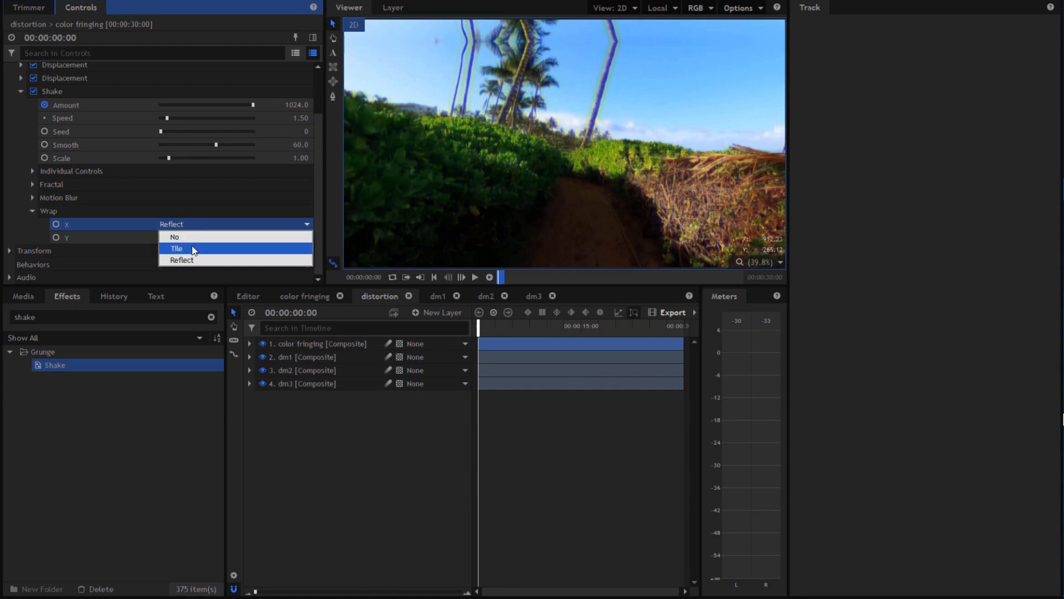
{"action": "left_click", "coordinate": [194, 249]}
{"action": "left_click", "coordinate": [195, 237]}
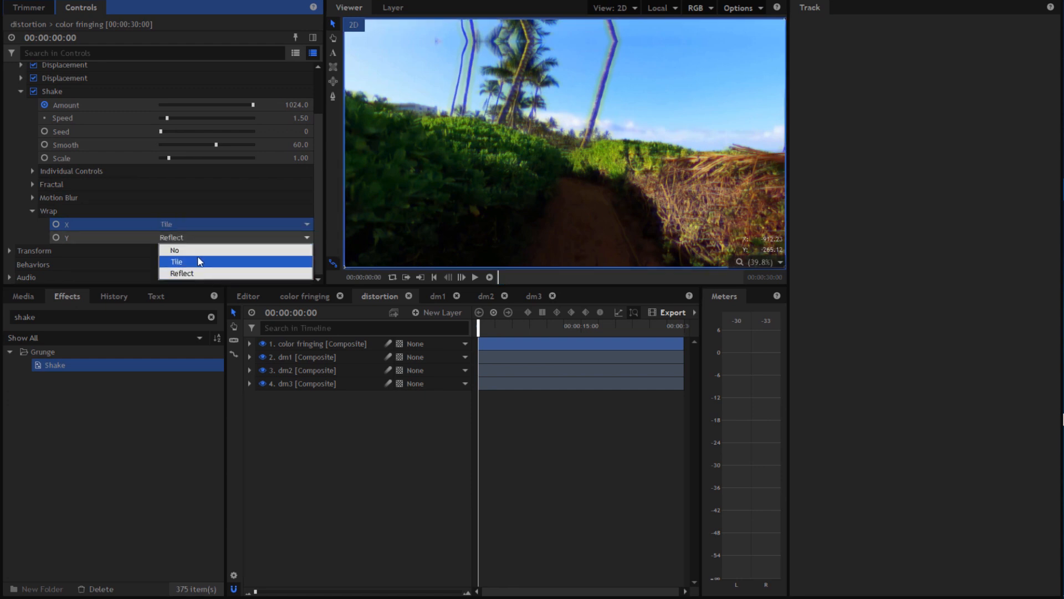
{"action": "left_click", "coordinate": [195, 262]}
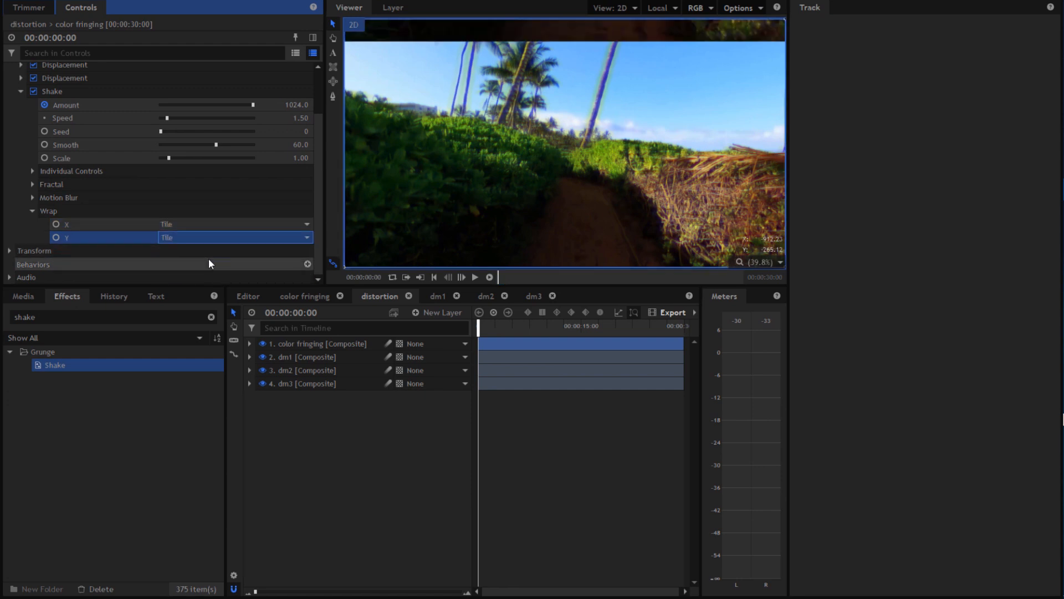
{"action": "left_click", "coordinate": [476, 277]}
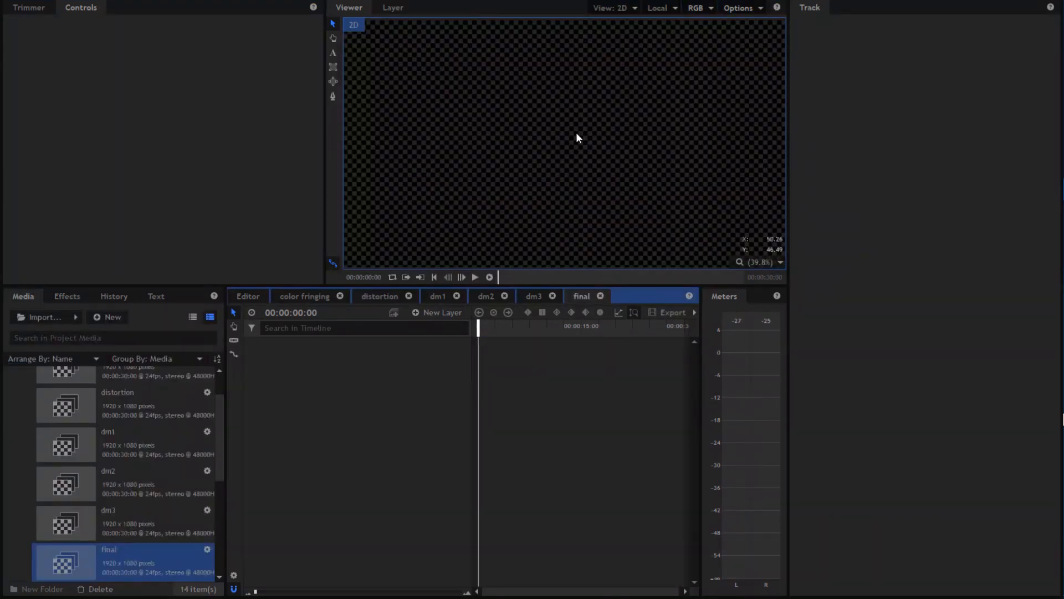
Step: Add the distortion composite shot as a layer in the final composite shot's timeline
{"action": "scroll", "coordinate": [576, 133], "scroll_direction": "down", "scroll_amount": 1}
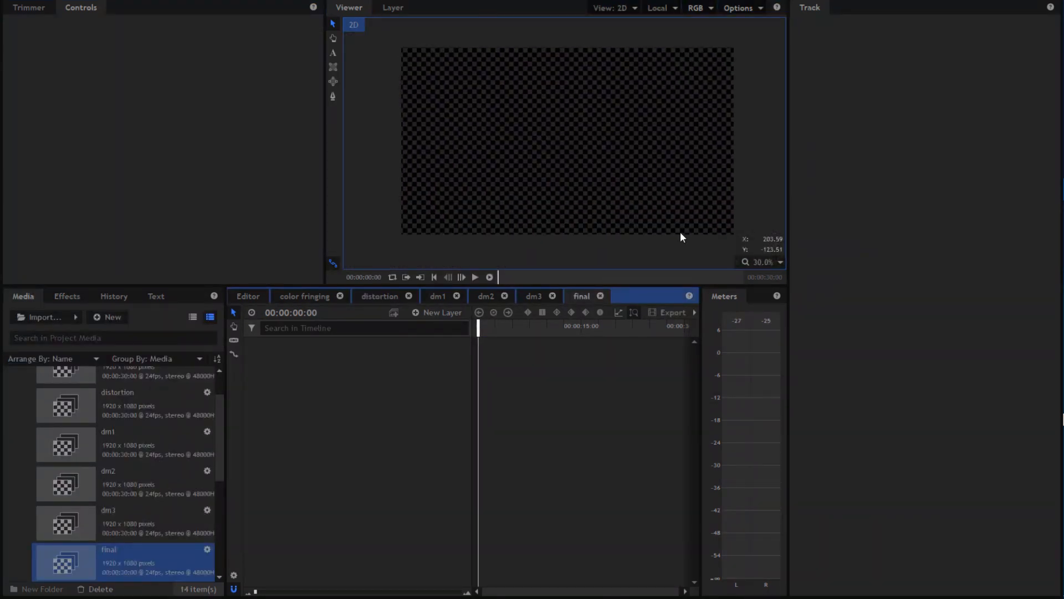
{"action": "left_click", "coordinate": [766, 265]}
{"action": "left_click", "coordinate": [774, 398]}
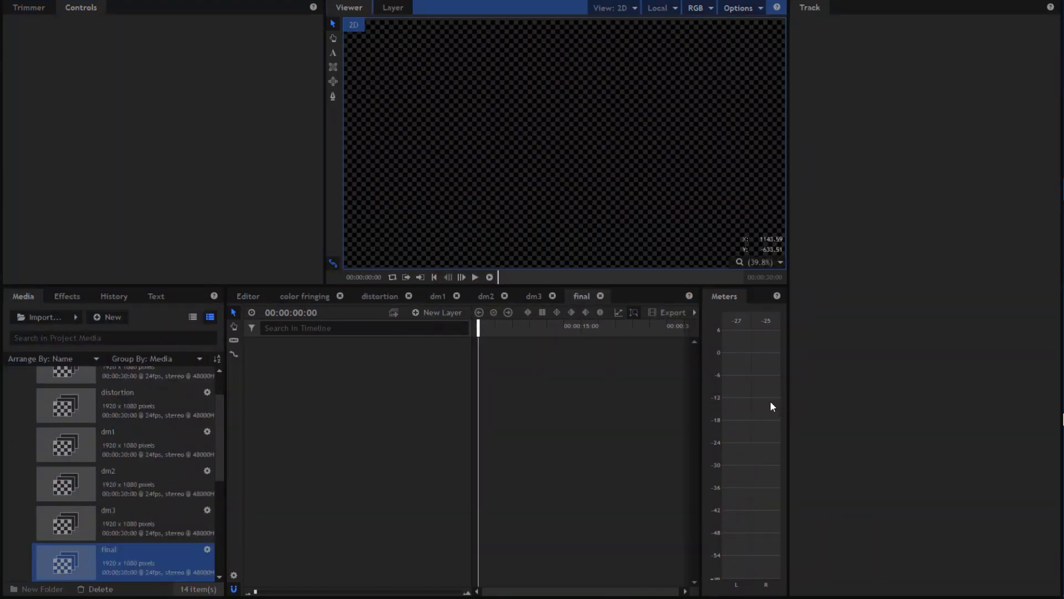
{"action": "scroll", "coordinate": [150, 440], "scroll_direction": "down", "scroll_amount": 2}
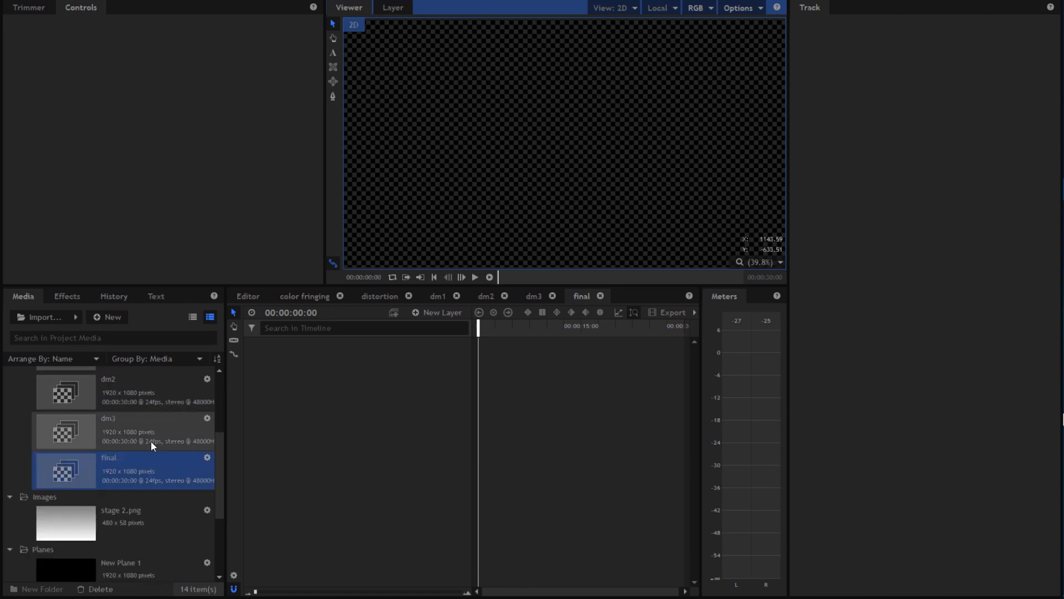
{"action": "scroll", "coordinate": [145, 474], "scroll_direction": "up", "scroll_amount": 4}
{"action": "left_click_drag", "start_coordinate": [138, 451], "coordinate": [311, 377]}
{"action": "scroll", "coordinate": [572, 122], "scroll_direction": "down", "scroll_amount": 1}
{"action": "scroll", "coordinate": [574, 124], "scroll_direction": "up", "scroll_amount": 1}
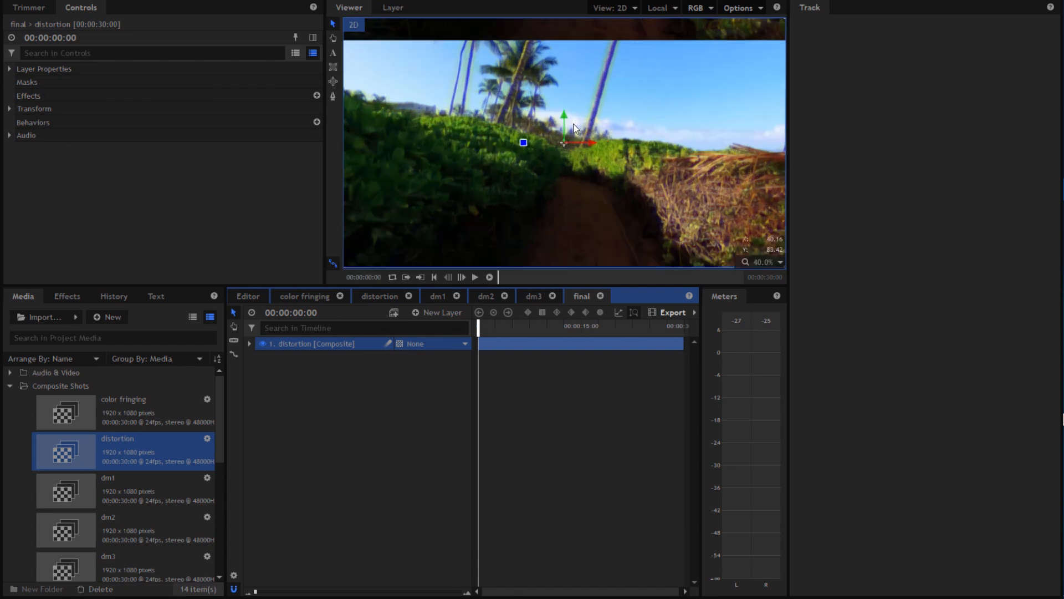
Step: Create a grade layer above the distortion layer and apply the Grain effect to it
{"action": "left_click", "coordinate": [449, 314]}
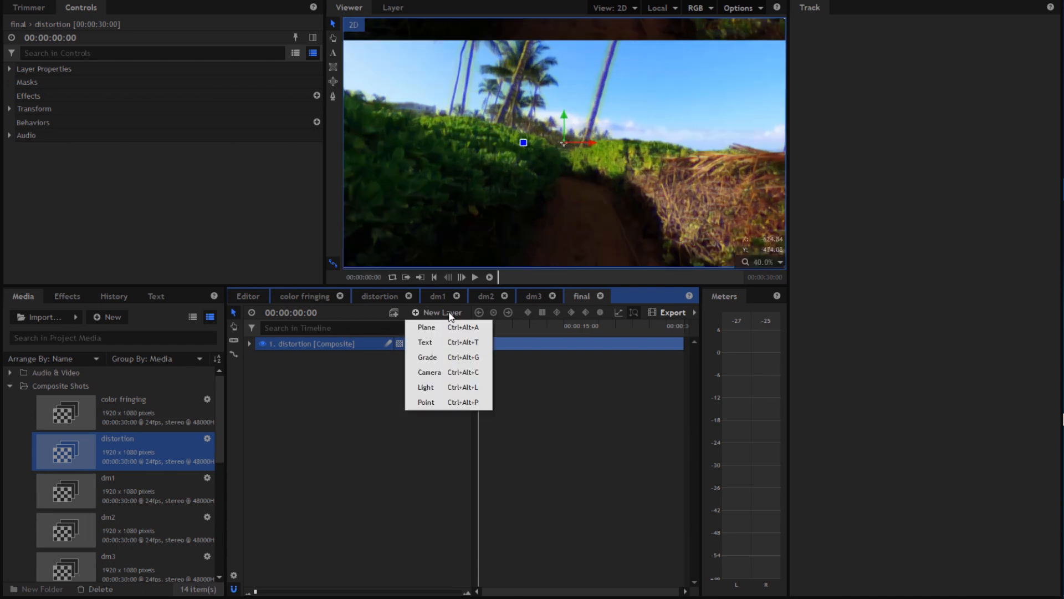
{"action": "left_click", "coordinate": [436, 358]}
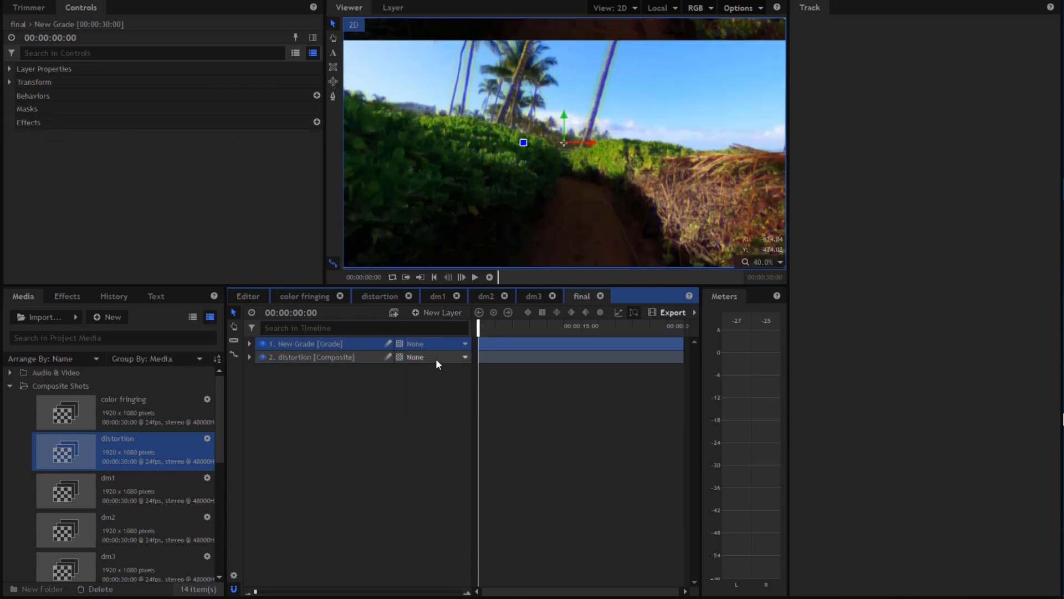
{"action": "left_click", "coordinate": [57, 302]}
{"action": "left_click_drag", "start_coordinate": [36, 316], "coordinate": [1, 330]}
{"action": "key", "text": "BackSpace"}
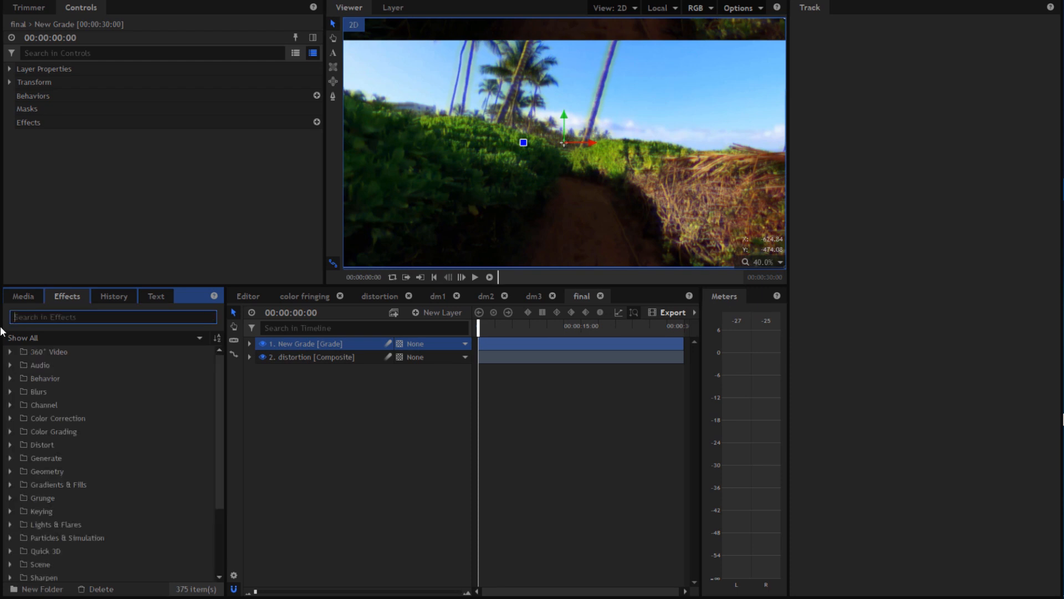
{"action": "type", "text": "gra"}
{"action": "type", "text": "l"}
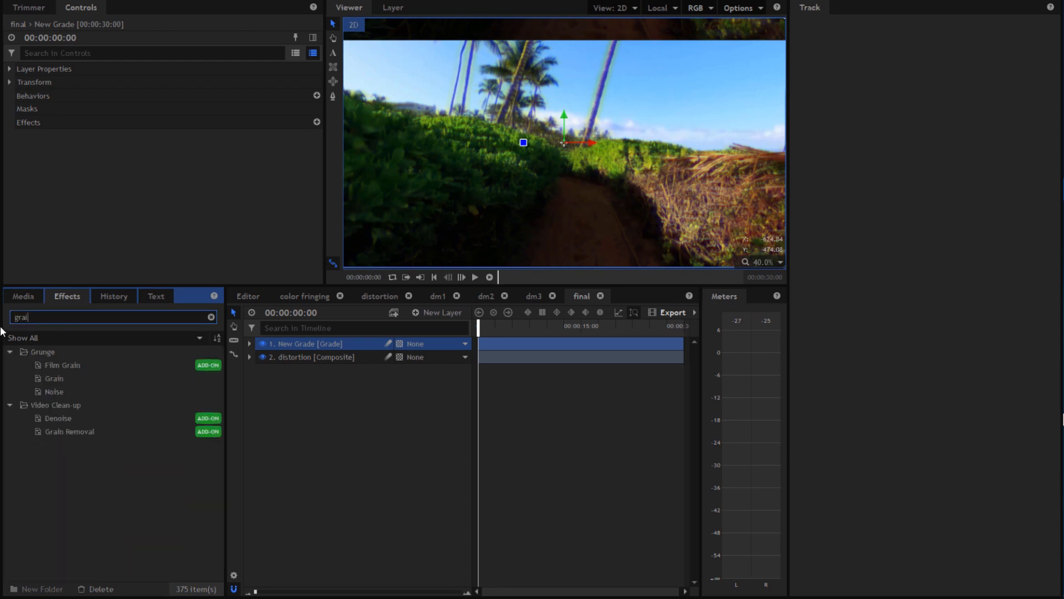
{"action": "left_click", "coordinate": [57, 378]}
{"action": "left_click_drag", "start_coordinate": [319, 350], "coordinate": [319, 349]}
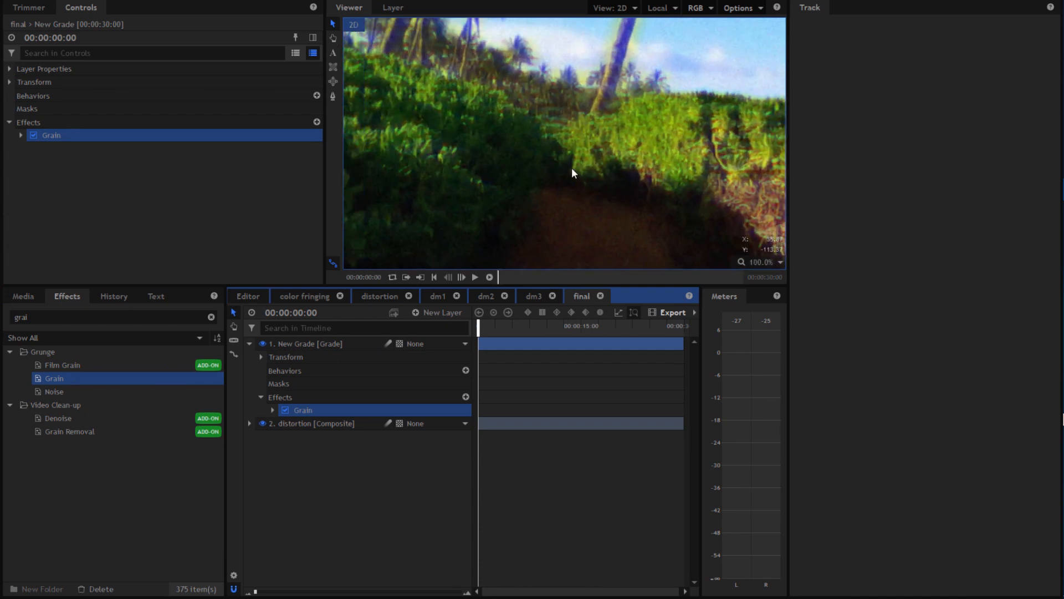
Step: Set the viewer zoom to Scale to Fit
{"action": "scroll", "coordinate": [572, 169], "scroll_direction": "down", "scroll_amount": 2}
{"action": "scroll", "coordinate": [571, 167], "scroll_direction": "up", "scroll_amount": 1}
{"action": "left_click", "coordinate": [740, 8]}
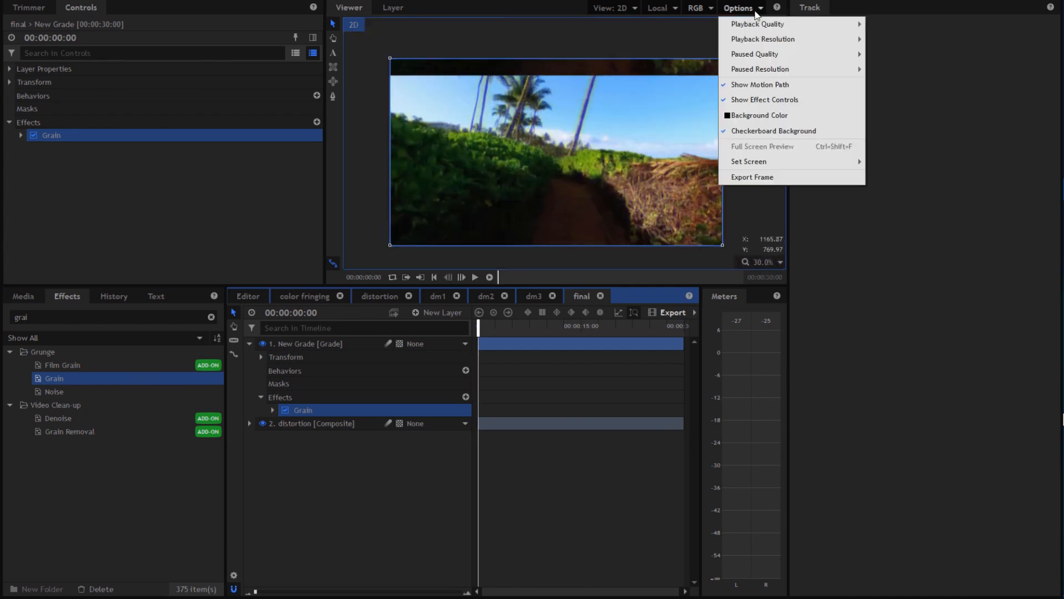
{"action": "left_click", "coordinate": [763, 220]}
{"action": "left_click", "coordinate": [761, 260]}
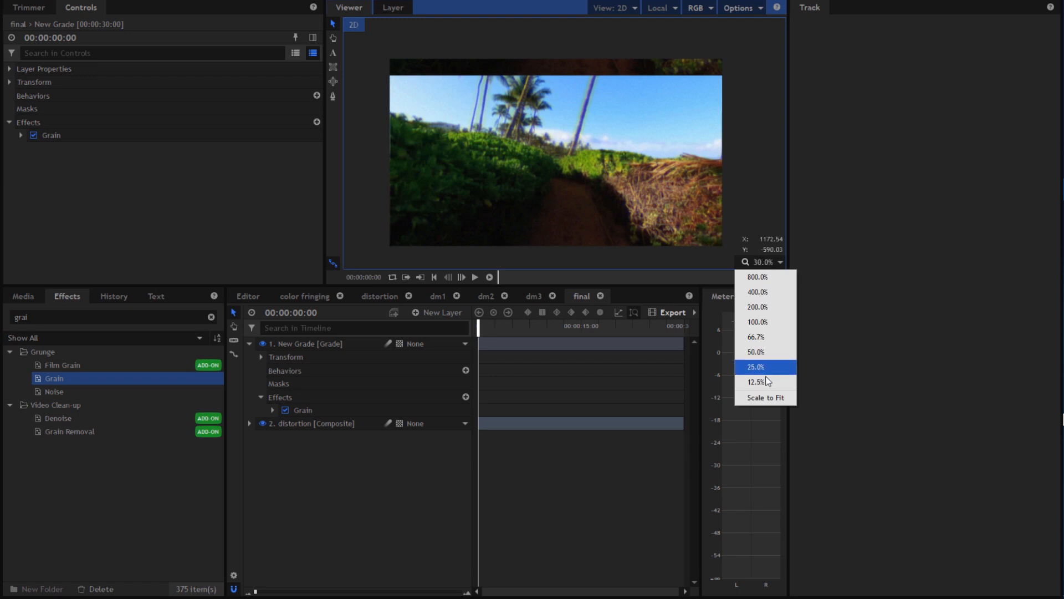
{"action": "left_click", "coordinate": [760, 396]}
Step: Find the Derez (VGHS) effect and apply it to the New Grade layer
{"action": "left_click_drag", "start_coordinate": [55, 318], "coordinate": [2, 311]}
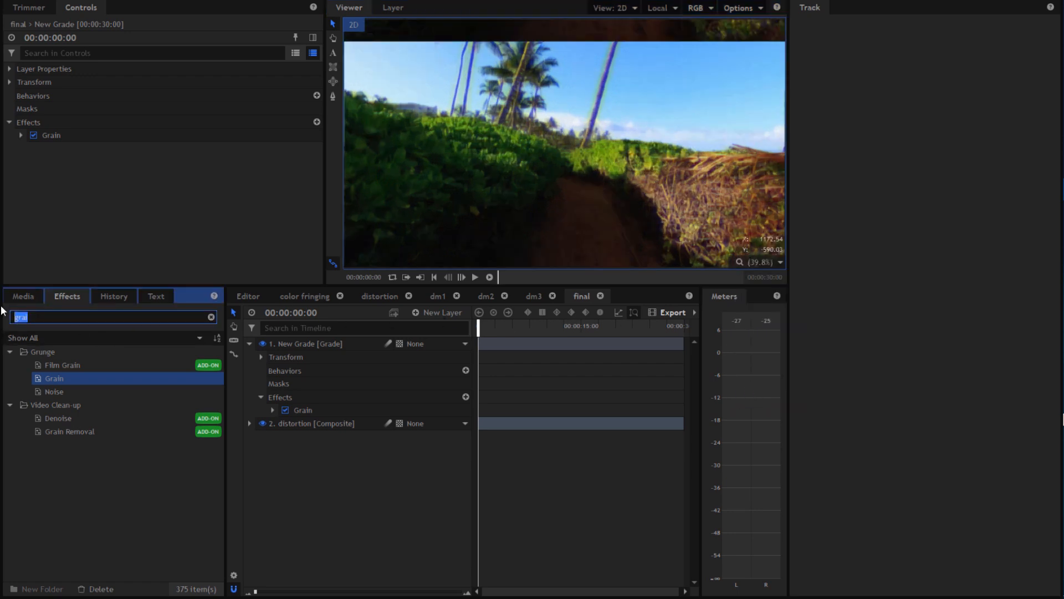
{"action": "key", "text": "BackSpace"}
{"action": "type", "text": "dere"}
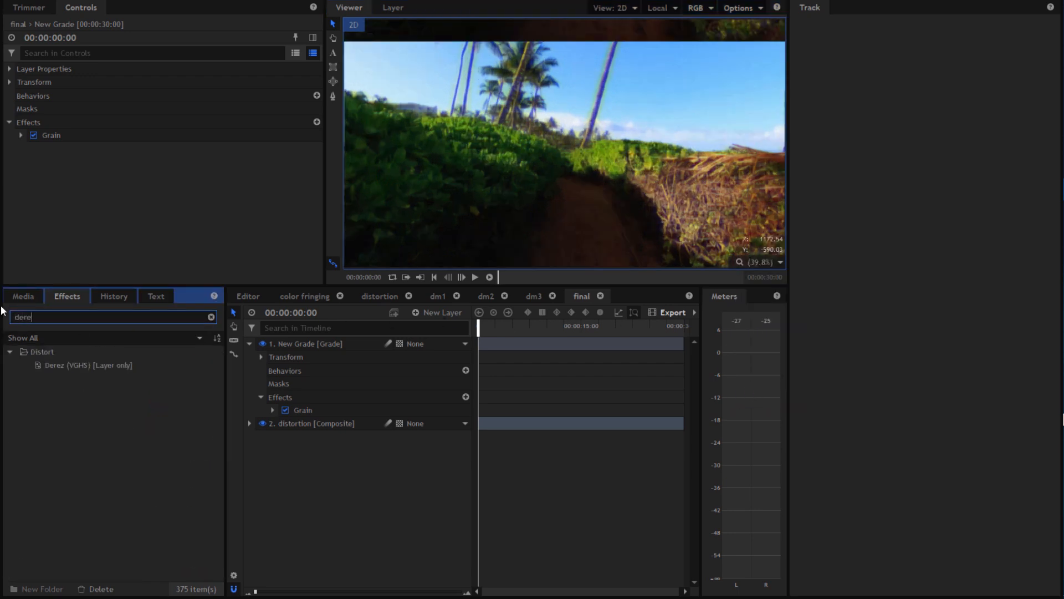
{"action": "left_click_drag", "start_coordinate": [61, 365], "coordinate": [316, 433]}
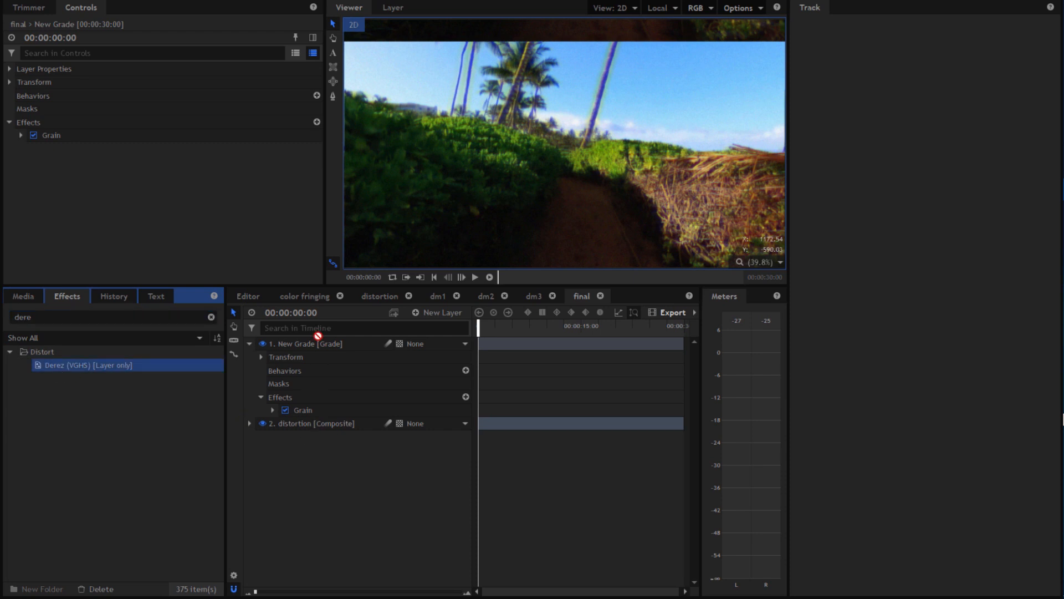
{"action": "left_click_drag", "start_coordinate": [318, 336], "coordinate": [314, 340]}
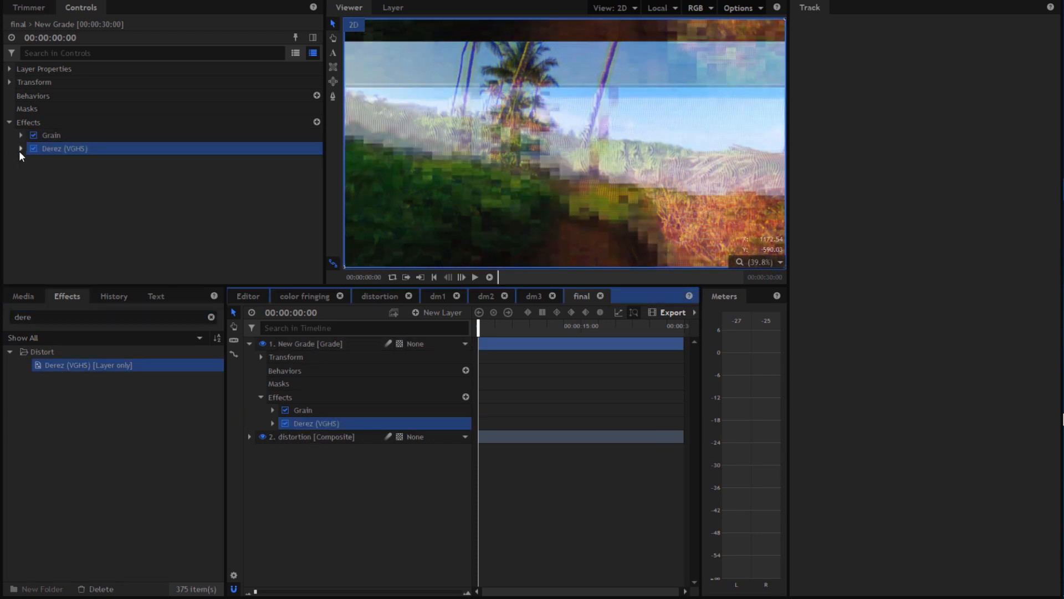
Step: Lower the Derez effect's Pixelation Strength to its minimum
{"action": "left_click", "coordinate": [20, 148]}
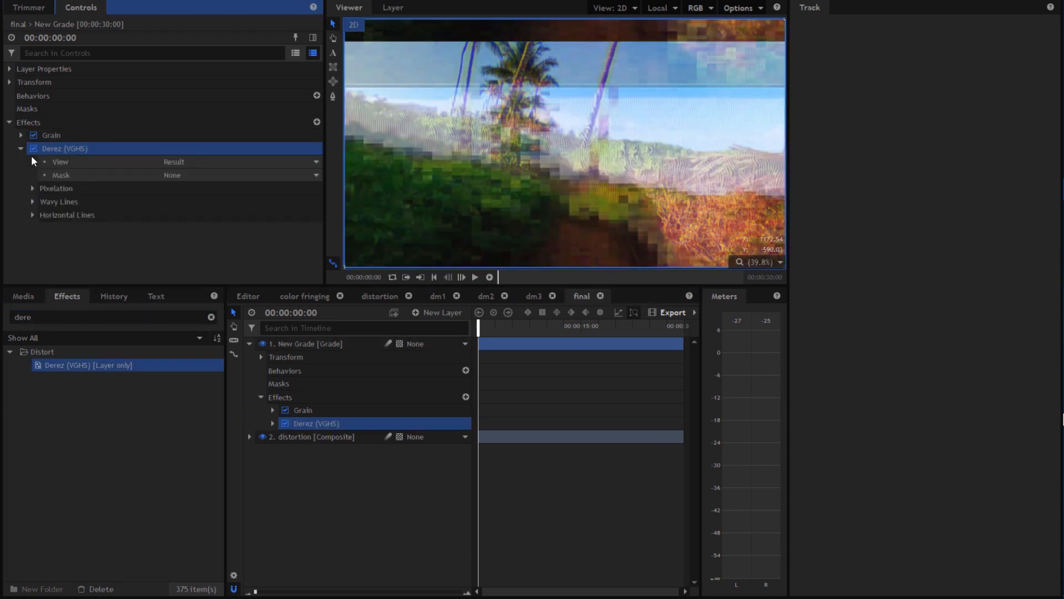
{"action": "left_click", "coordinate": [32, 189]}
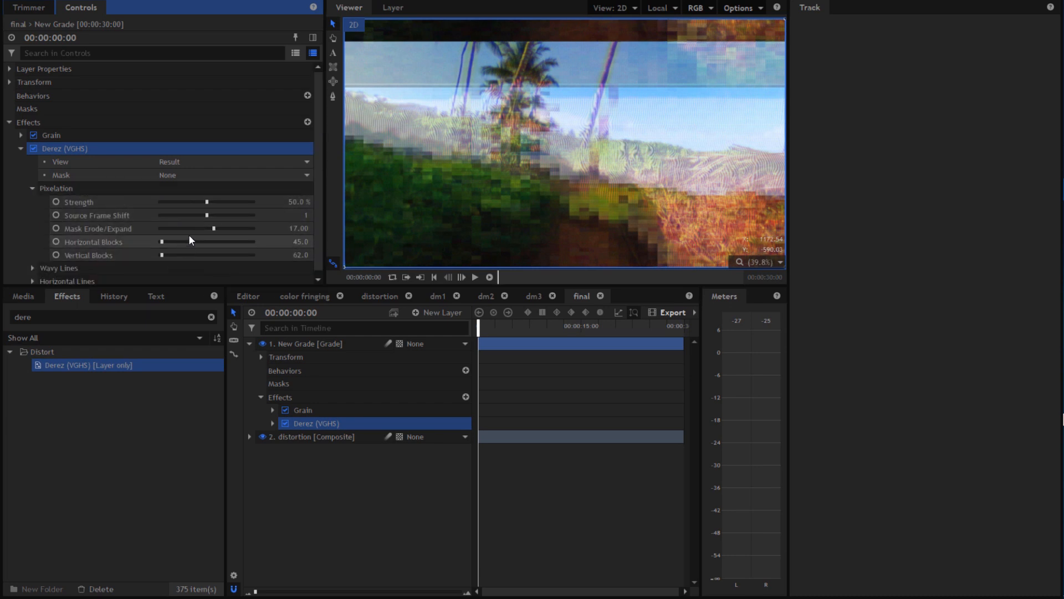
{"action": "left_click_drag", "start_coordinate": [203, 201], "coordinate": [62, 210]}
{"action": "left_click", "coordinate": [27, 189]}
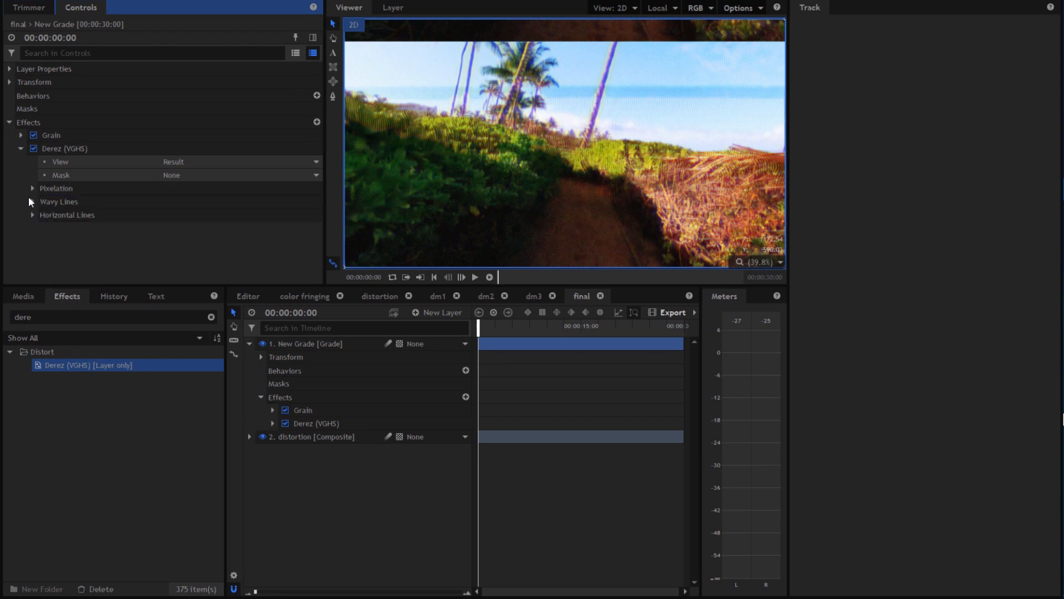
Step: Set the Derez effect's Wavy Lines Strength to 6% and its Horizontal Lines Strength to about 62%
{"action": "left_click", "coordinate": [32, 202]}
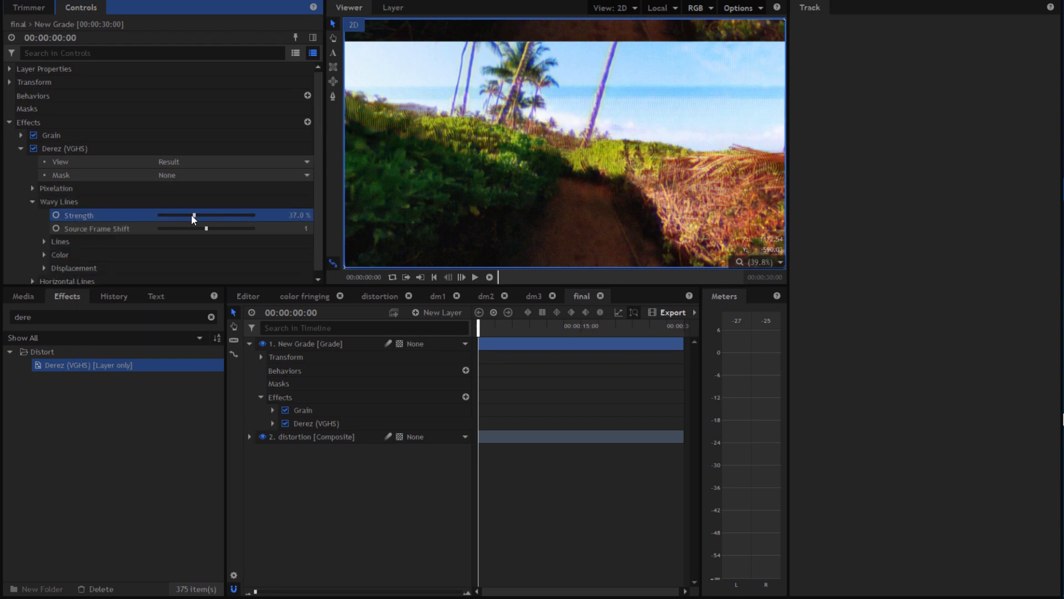
{"action": "left_click_drag", "start_coordinate": [192, 216], "coordinate": [183, 216]}
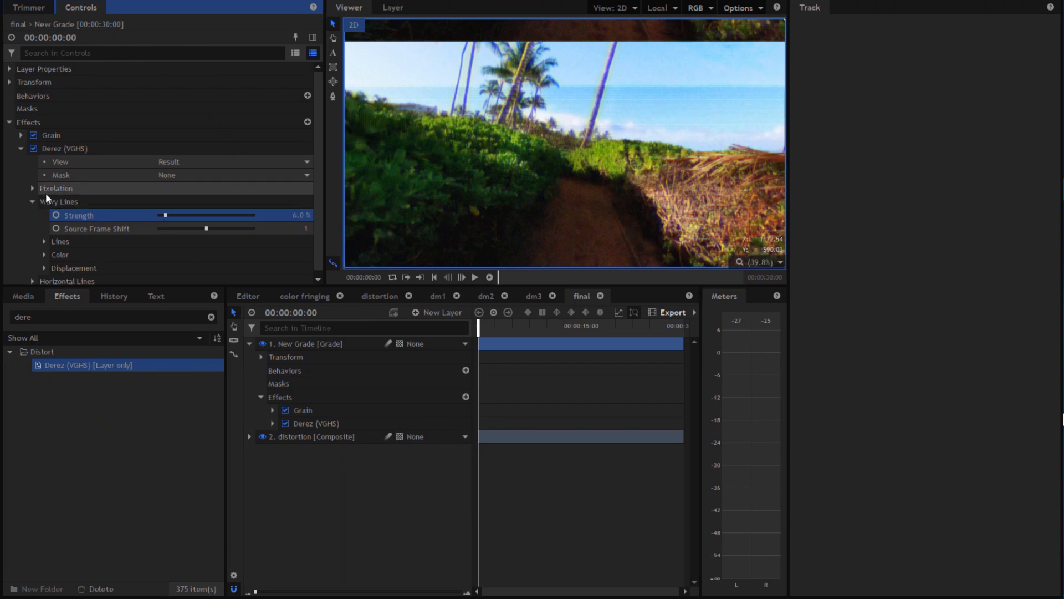
{"action": "left_click", "coordinate": [33, 202]}
{"action": "left_click", "coordinate": [33, 215]}
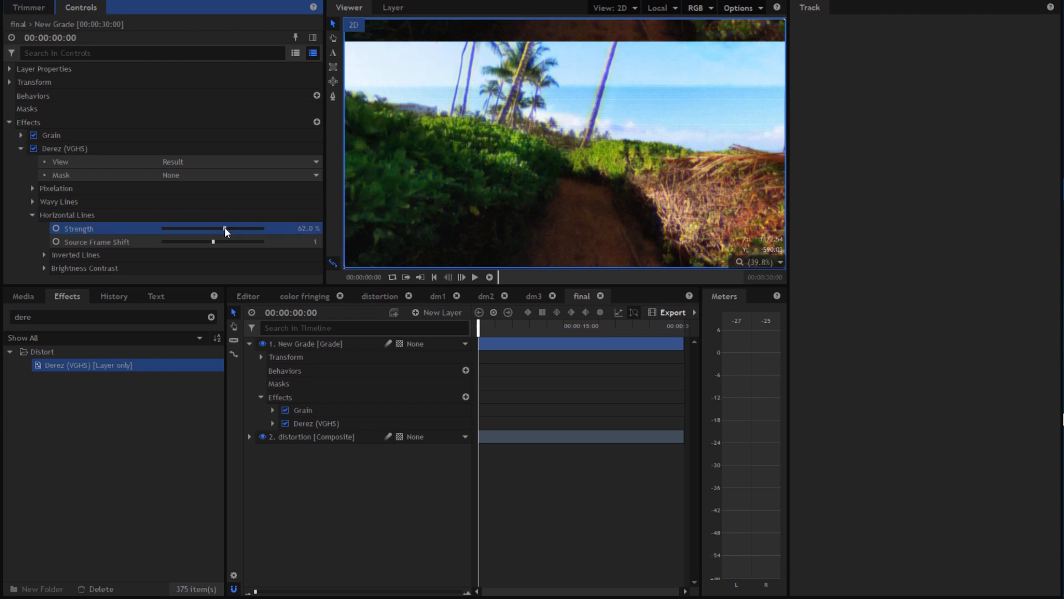
{"action": "left_click", "coordinate": [33, 215]}
Step: Apply the Curves effect to the New Grade layer and move it above Grain in the effect order
{"action": "double_click", "coordinate": [53, 314]}
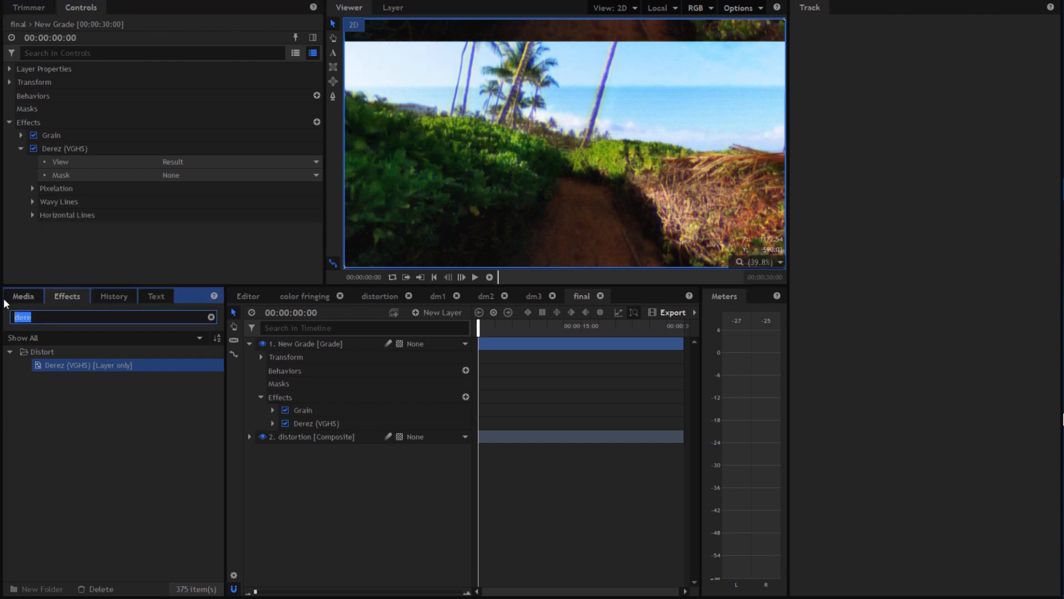
{"action": "key", "text": "BackSpace"}
{"action": "type", "text": "cur"}
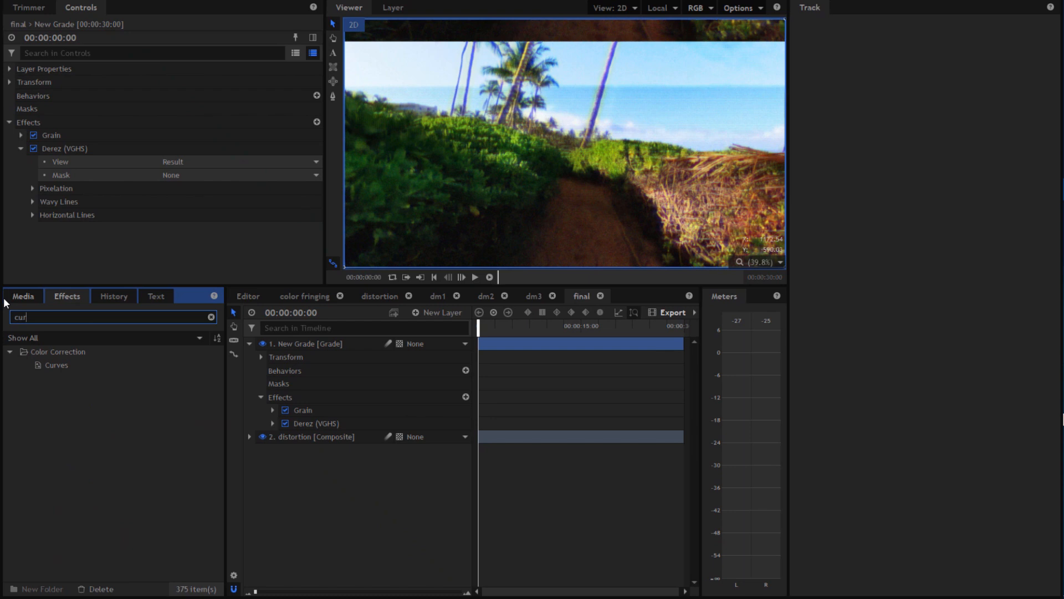
{"action": "type", "text": "v"}
{"action": "left_click_drag", "start_coordinate": [66, 366], "coordinate": [321, 340]}
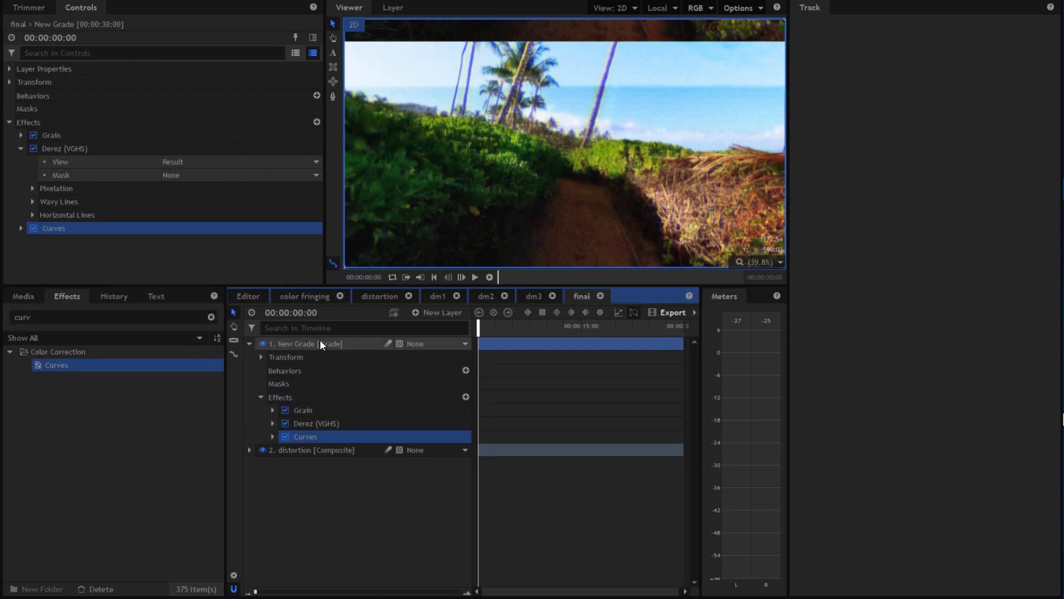
{"action": "left_click", "coordinate": [63, 158]}
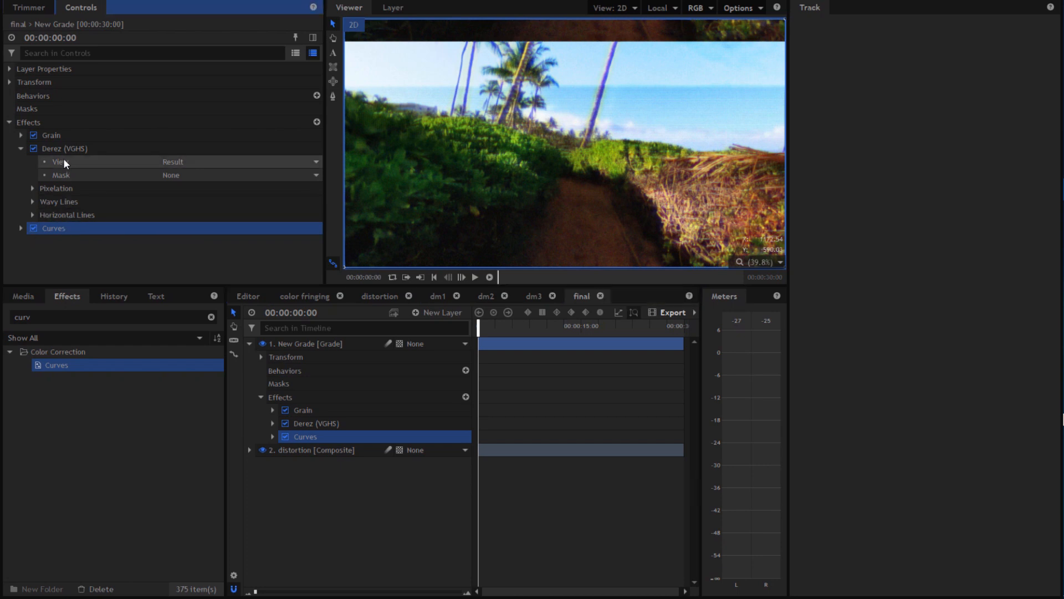
{"action": "left_click_drag", "start_coordinate": [55, 229], "coordinate": [26, 129]}
Step: Shape the RGB curve from the contrast preset into a stronger S-curve with raised blacks and lowered whites, and preview another part of the shot
{"action": "left_click", "coordinate": [21, 134]}
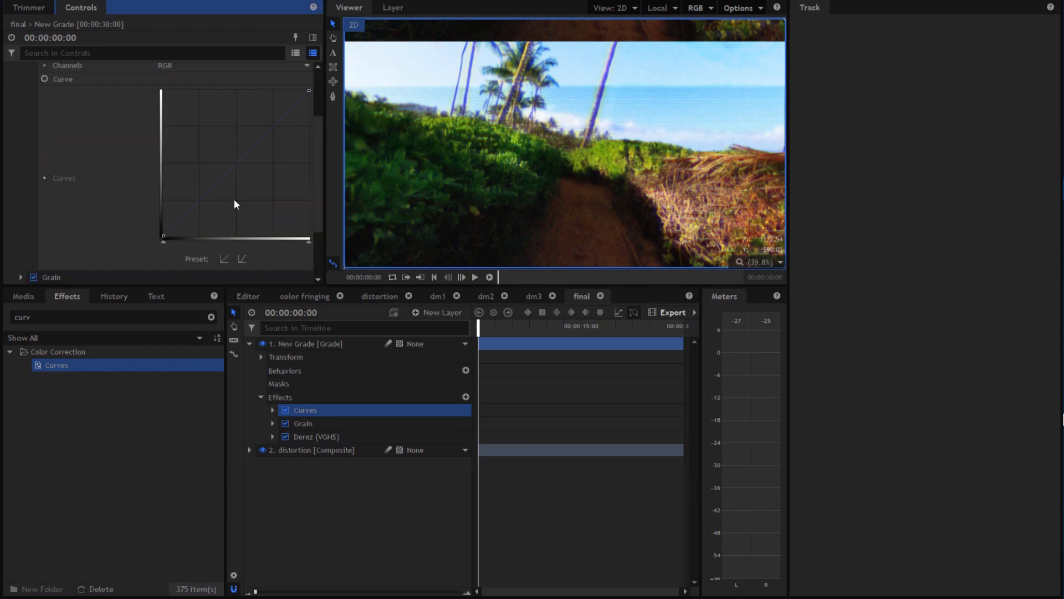
{"action": "left_click", "coordinate": [243, 258]}
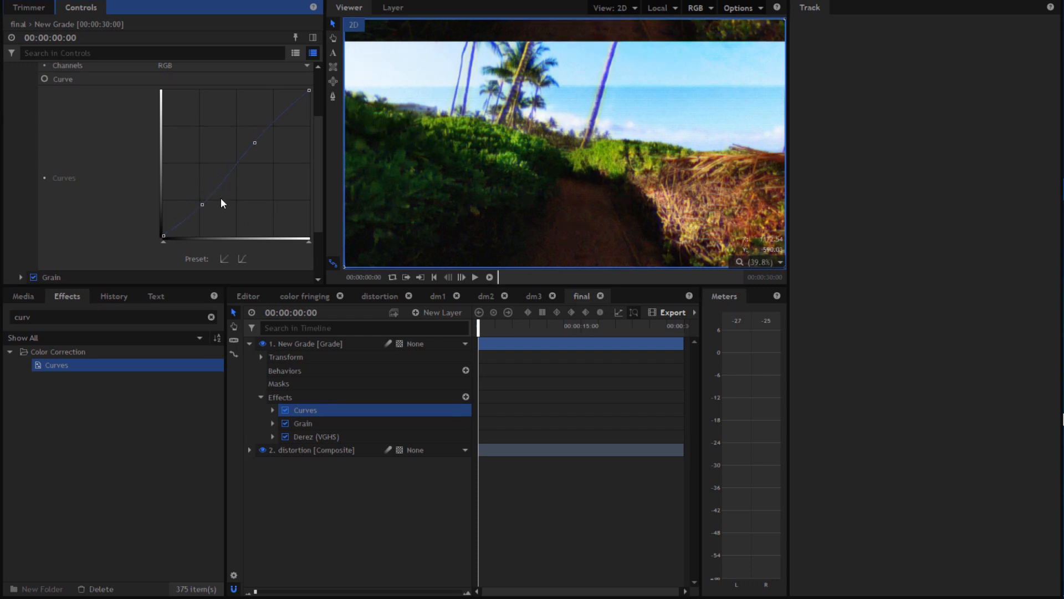
{"action": "left_click_drag", "start_coordinate": [203, 205], "coordinate": [204, 209]}
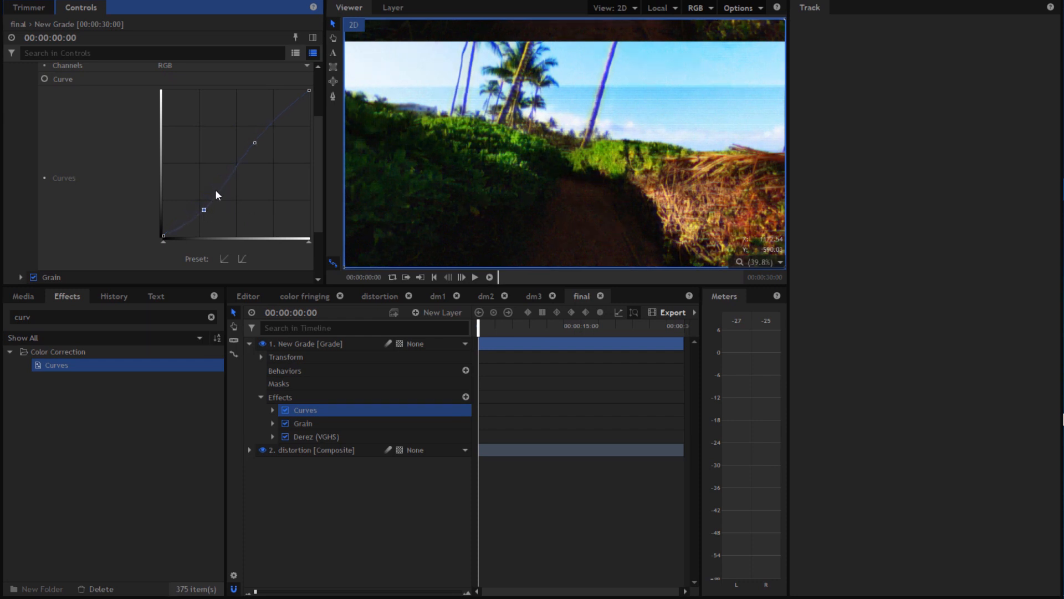
{"action": "left_click_drag", "start_coordinate": [255, 143], "coordinate": [255, 137]}
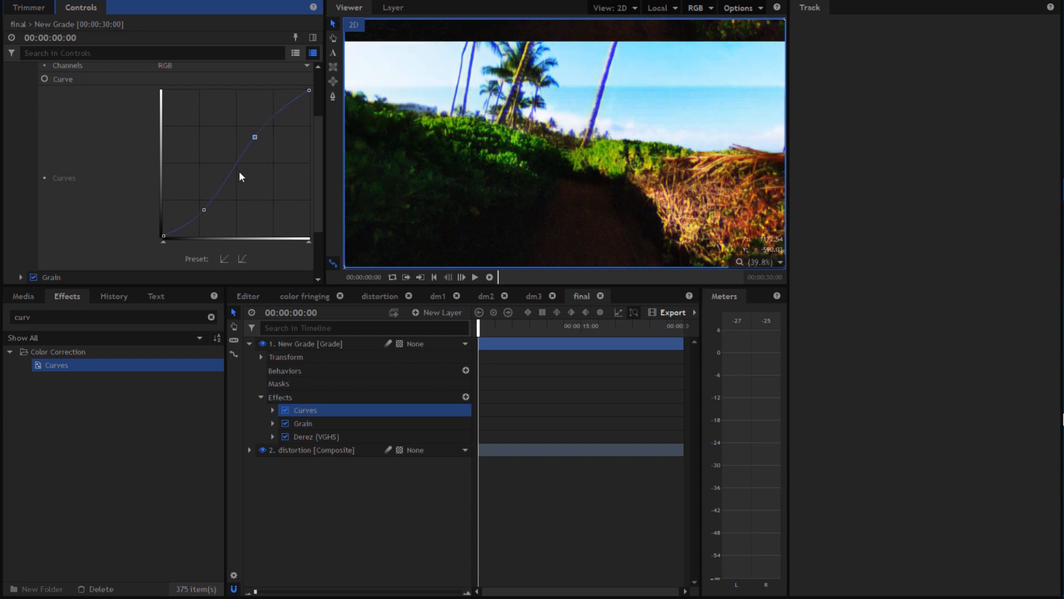
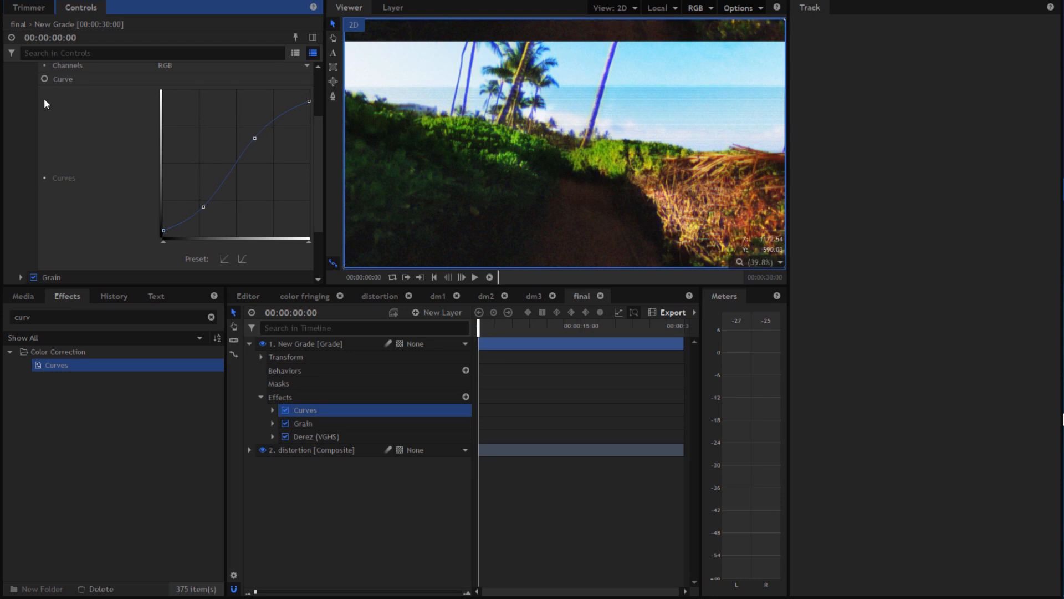
{"action": "scroll", "coordinate": [27, 85], "scroll_direction": "up", "scroll_amount": 3}
{"action": "left_click", "coordinate": [21, 136]}
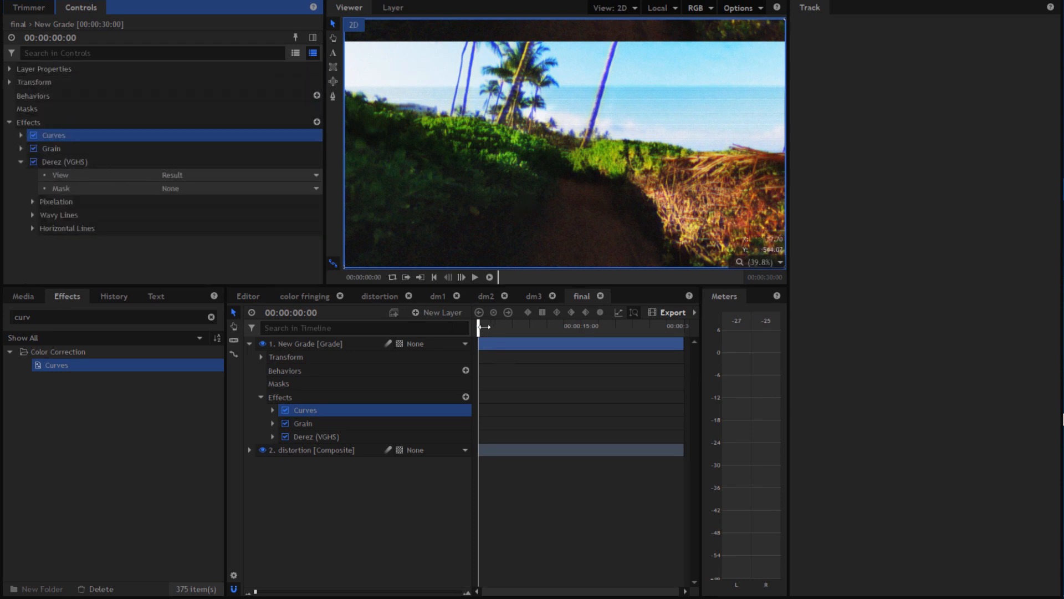
{"action": "left_click_drag", "start_coordinate": [481, 325], "coordinate": [500, 331]}
{"action": "key", "text": "space"}
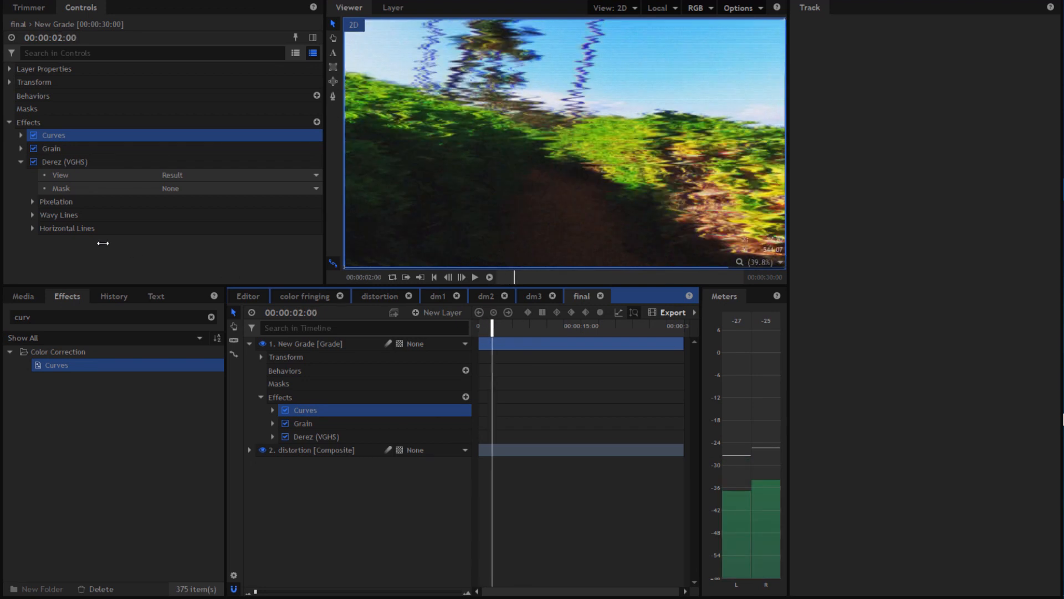
Step: Find the VHS VCR Interference Noise.mp4 clip in the project media and open it in the Trimmer
{"action": "left_click", "coordinate": [10, 302]}
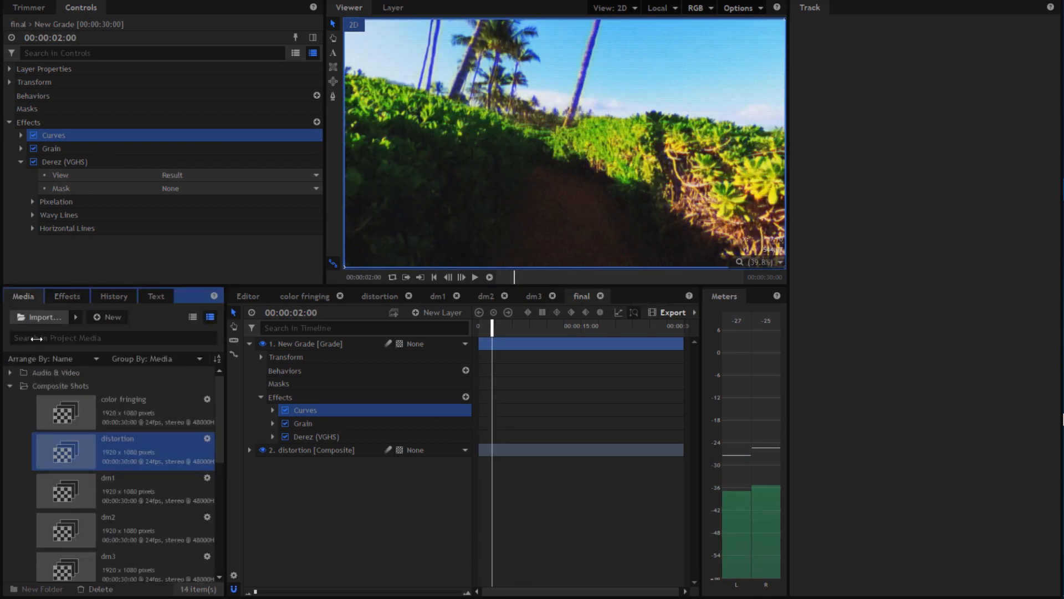
{"action": "left_click", "coordinate": [9, 386]}
{"action": "left_click", "coordinate": [10, 399]}
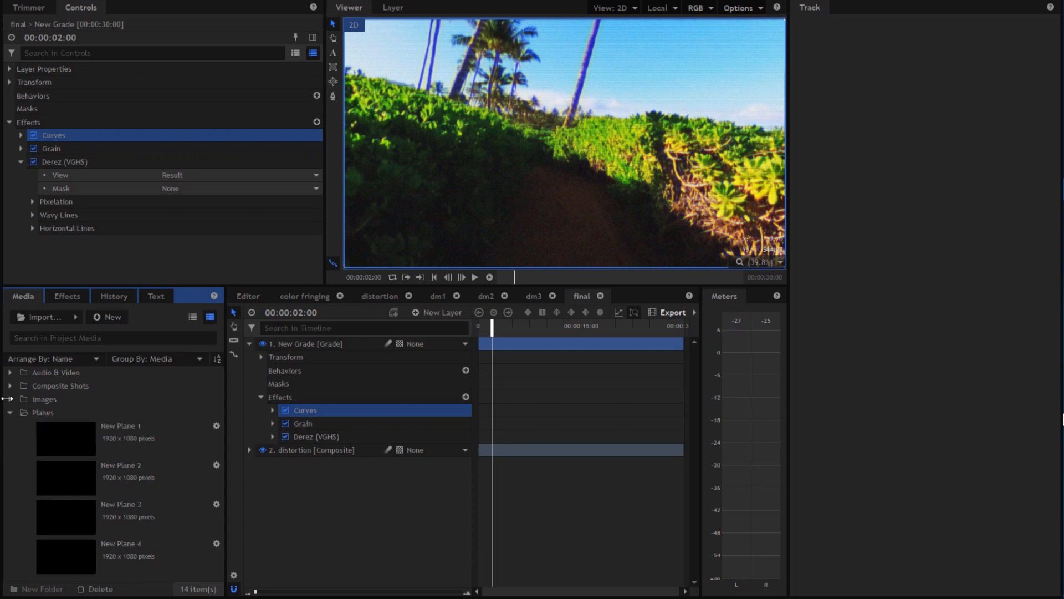
{"action": "left_click", "coordinate": [10, 412]}
{"action": "left_click", "coordinate": [10, 373]}
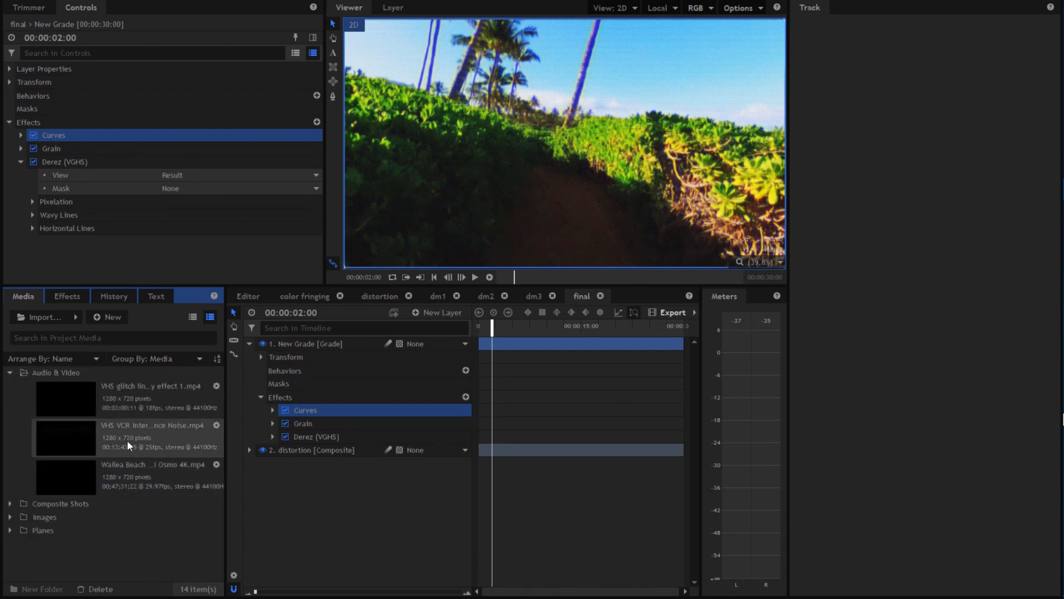
{"action": "left_click", "coordinate": [35, 8]}
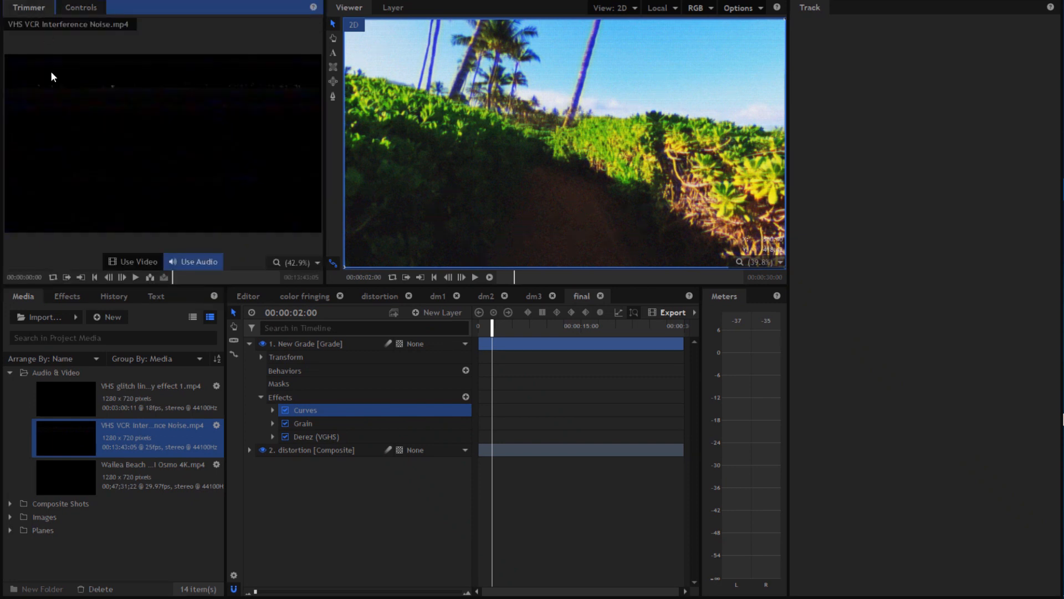
Step: Set the interference clip's in point at 00:00:41:00 and add the clip as a layer above the grade layer
{"action": "left_click", "coordinate": [30, 277]}
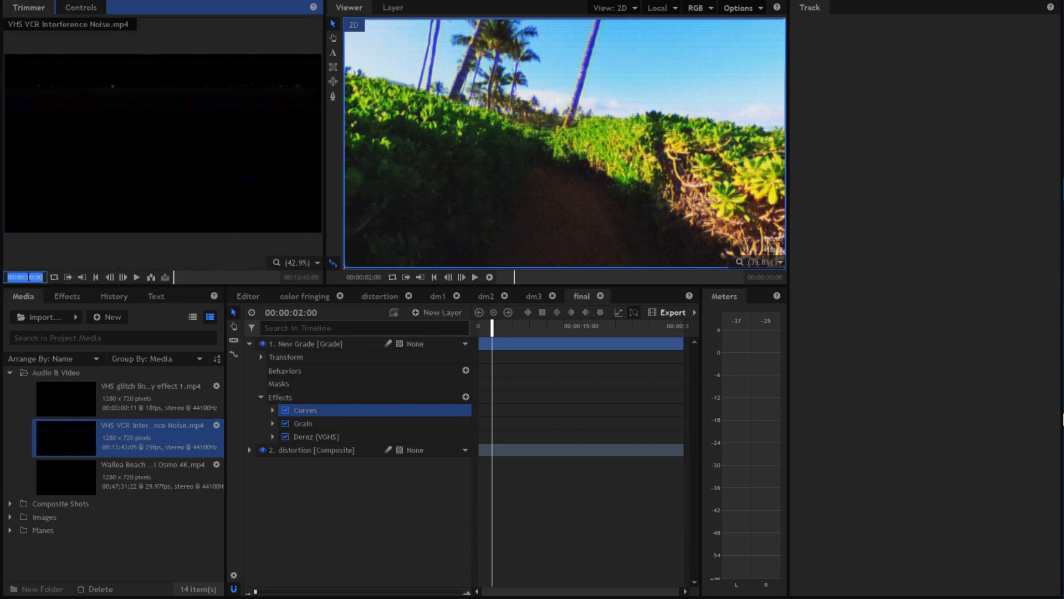
{"action": "left_click", "coordinate": [31, 276]}
{"action": "key", "text": "Return"}
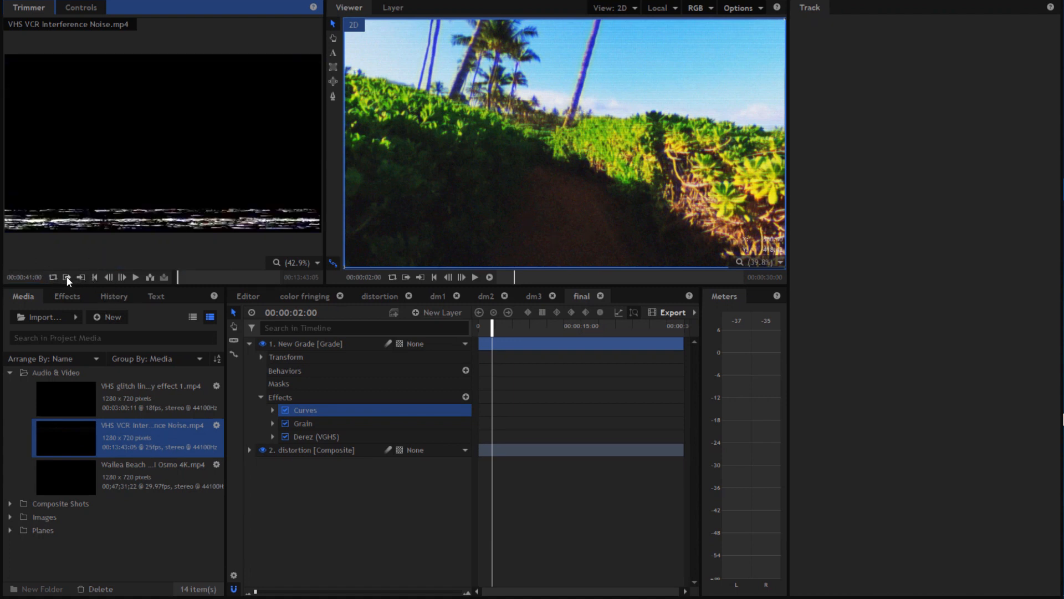
{"action": "left_click_drag", "start_coordinate": [317, 345], "coordinate": [313, 338]}
Step: Fit the VHS interference layer to the frame and set its blend mode to Screen at the start of the timeline
{"action": "right_click", "coordinate": [313, 339]}
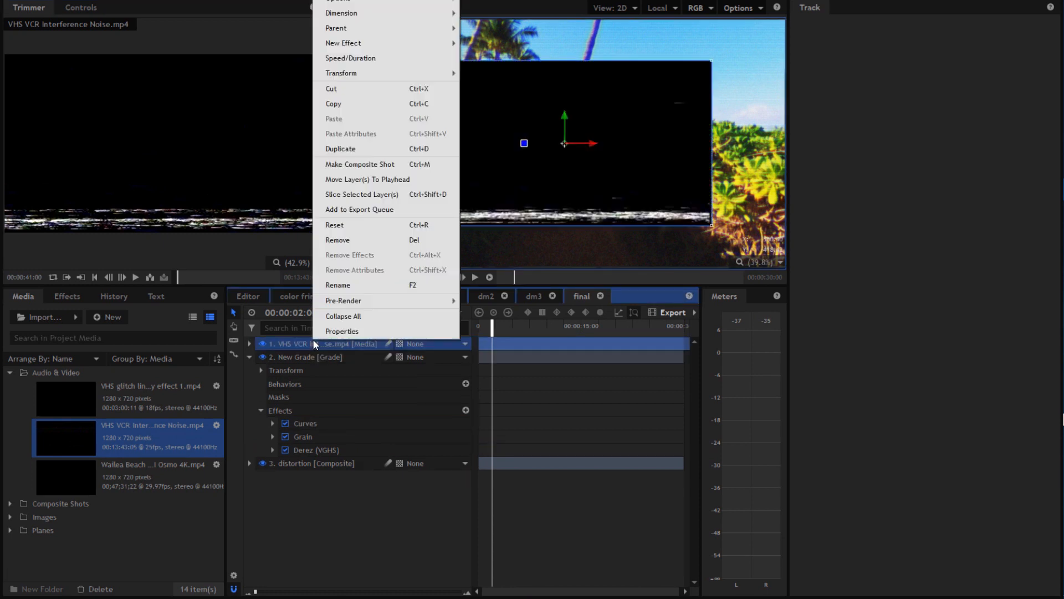
{"action": "mouse_move", "coordinate": [372, 71]}
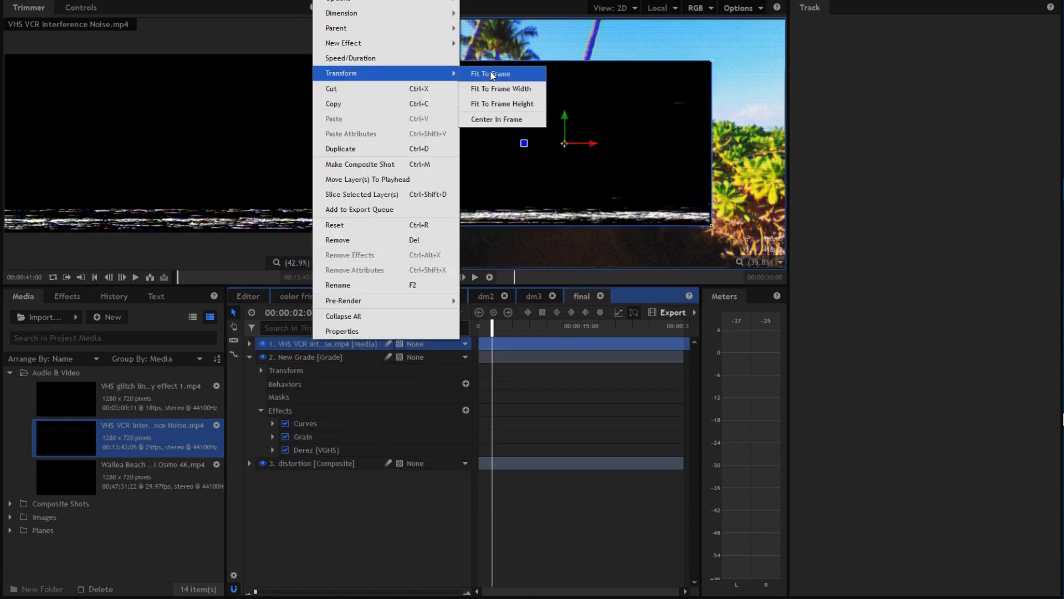
{"action": "left_click", "coordinate": [490, 73]}
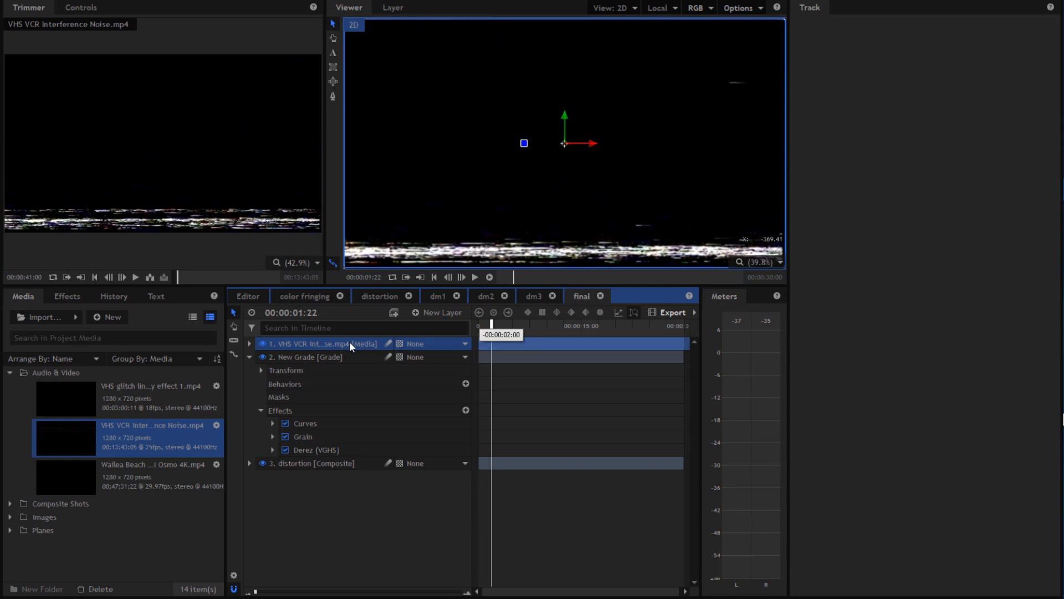
{"action": "key", "text": "Home"}
{"action": "right_click", "coordinate": [311, 342]}
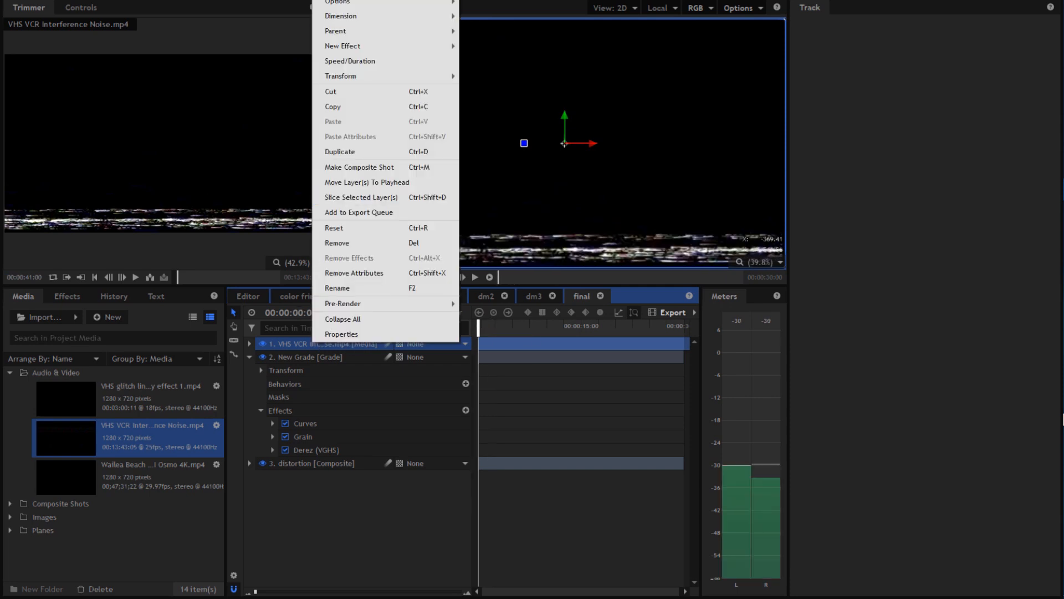
{"action": "mouse_move", "coordinate": [388, 2]}
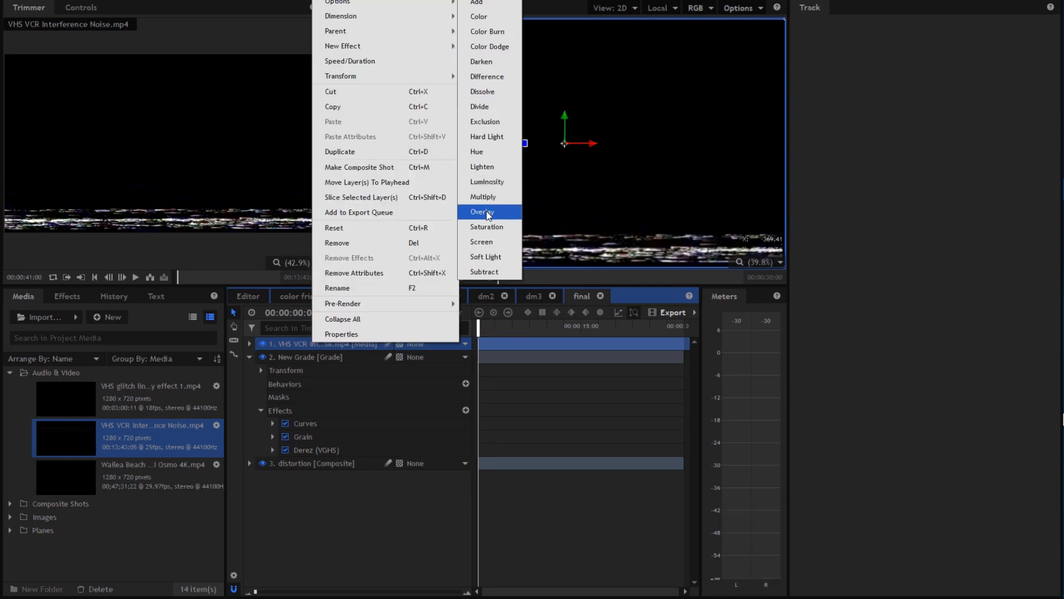
{"action": "left_click", "coordinate": [487, 243]}
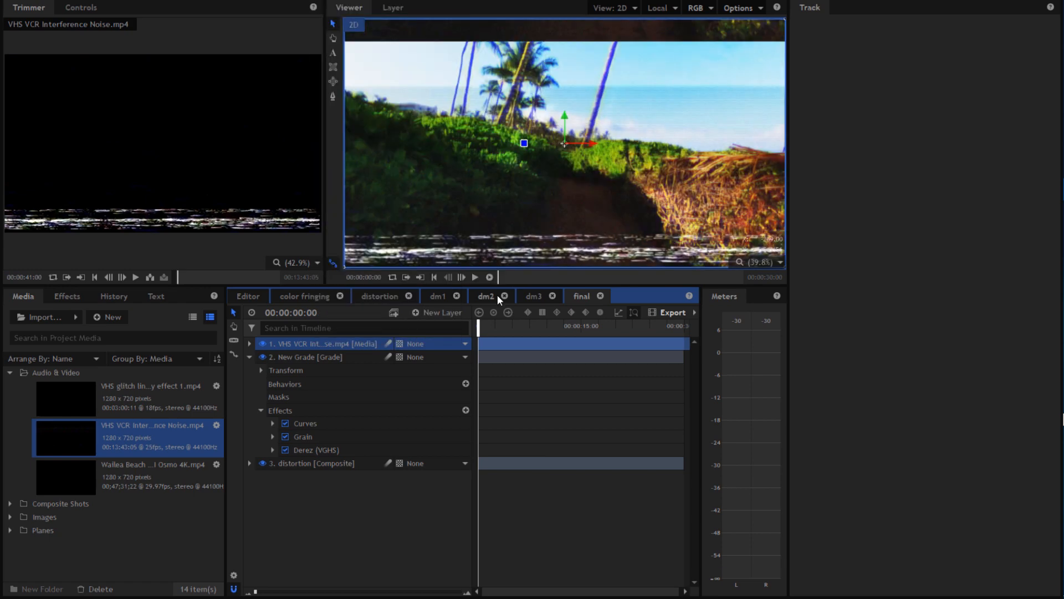
Step: Preview the interference overlay, and add the VHS glitch lines clip as a new layer at the top of the final shot
{"action": "left_click", "coordinate": [475, 277]}
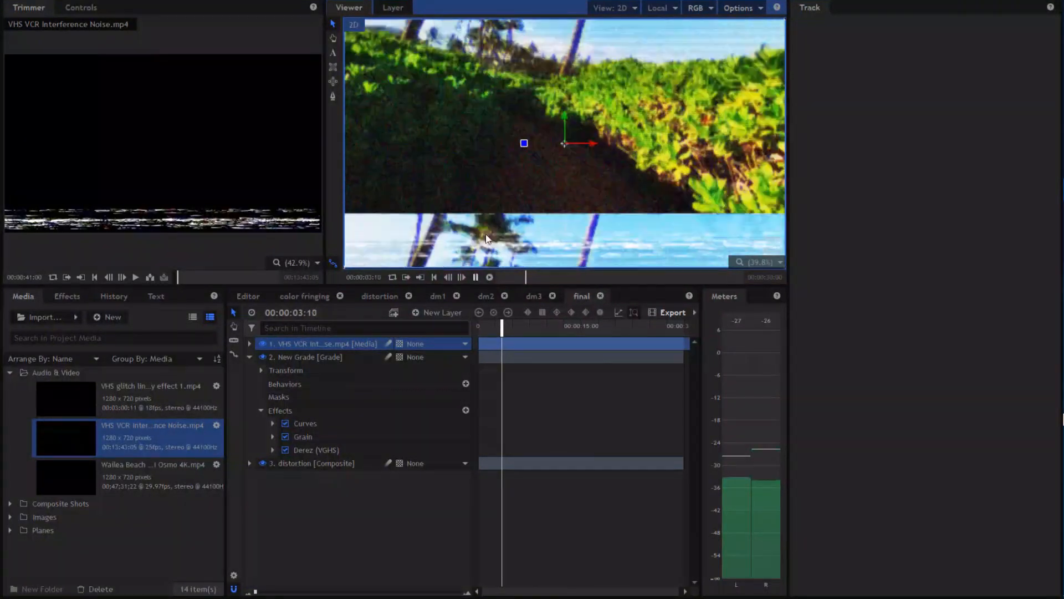
{"action": "key", "text": "space"}
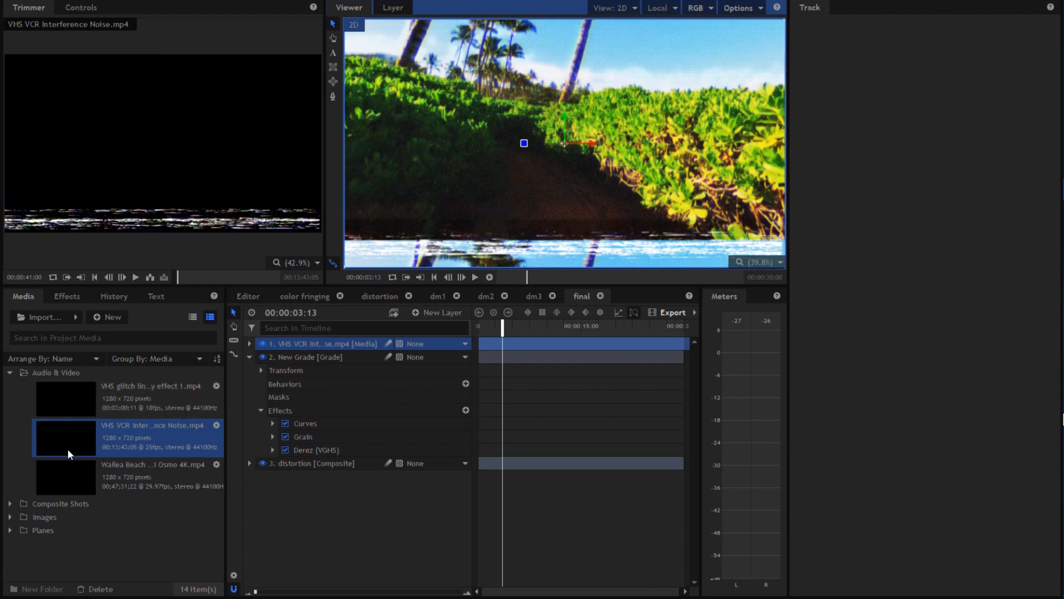
{"action": "left_click", "coordinate": [112, 411]}
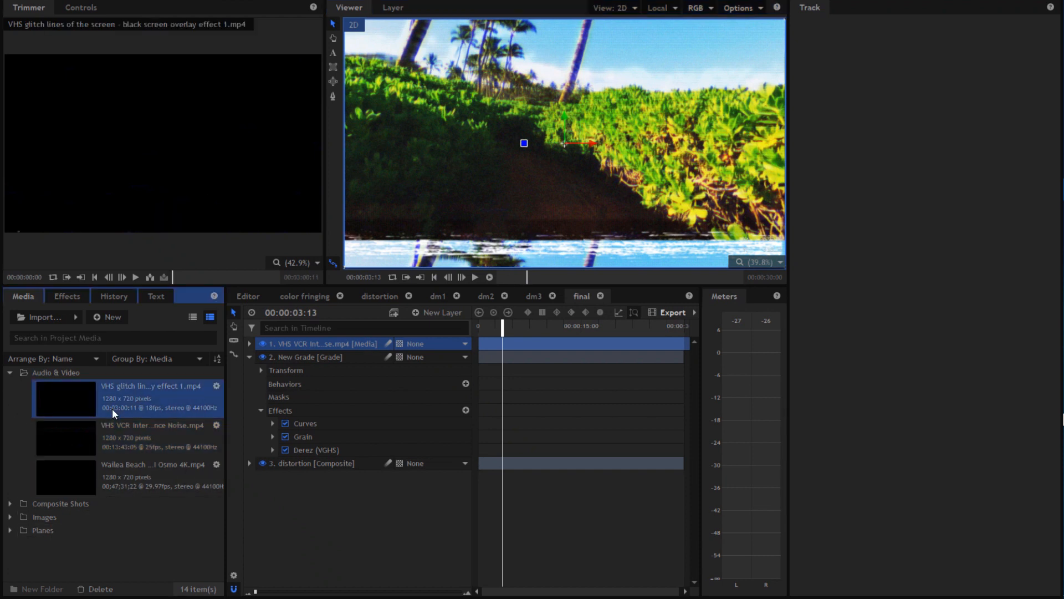
{"action": "left_click", "coordinate": [136, 278]}
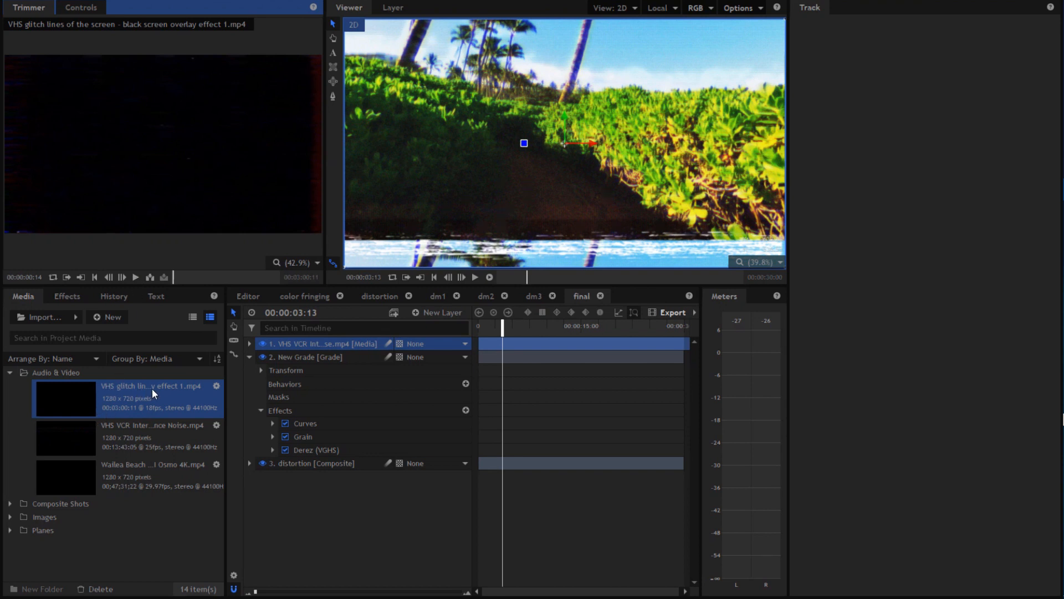
{"action": "left_click_drag", "start_coordinate": [152, 391], "coordinate": [351, 340]}
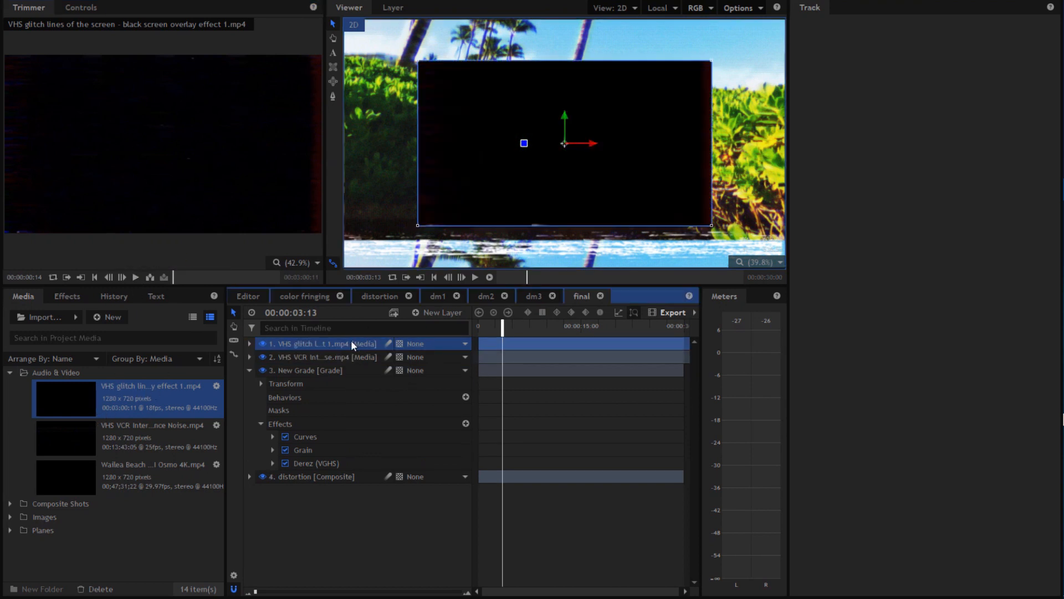
Step: Fit the VHS glitch lines layer to the frame with its blend mode set to Screen, and preview the shot from the start
{"action": "right_click", "coordinate": [350, 340]}
{"action": "mouse_move", "coordinate": [413, 74]}
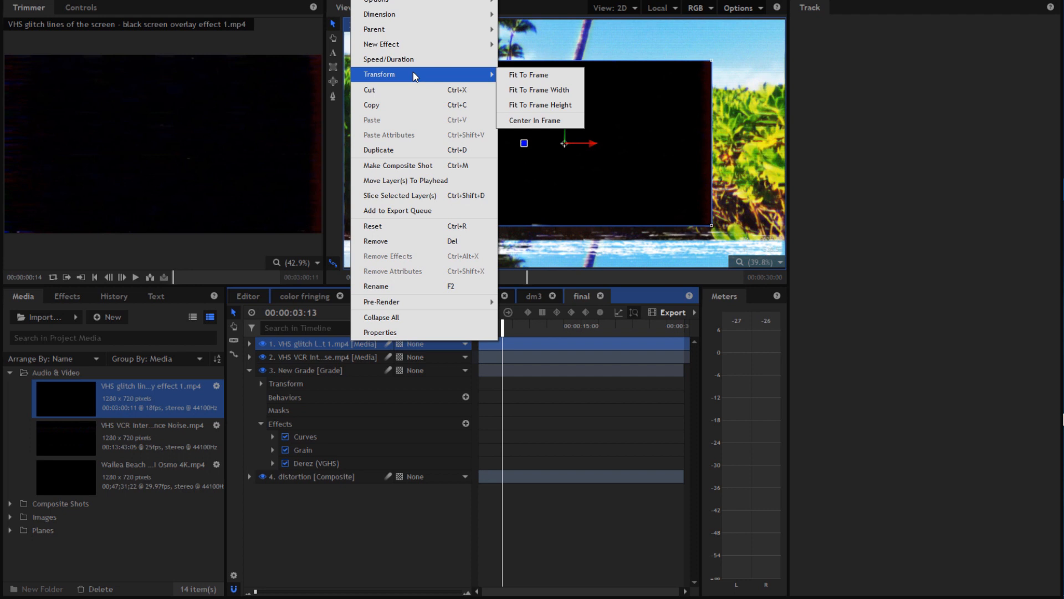
{"action": "left_click", "coordinate": [535, 75]}
{"action": "right_click", "coordinate": [319, 341]}
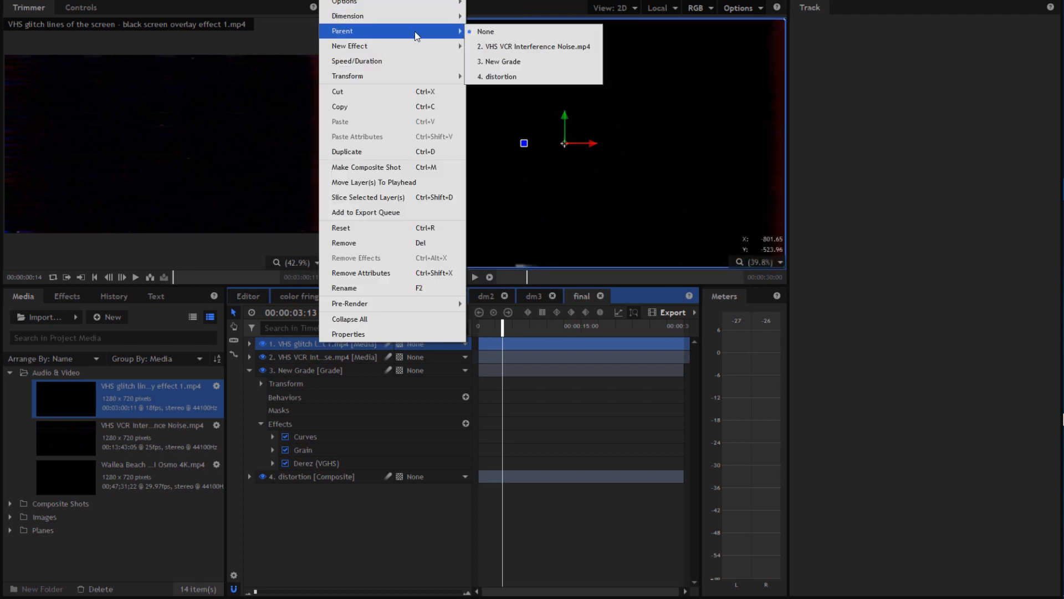
{"action": "mouse_move", "coordinate": [413, 43]}
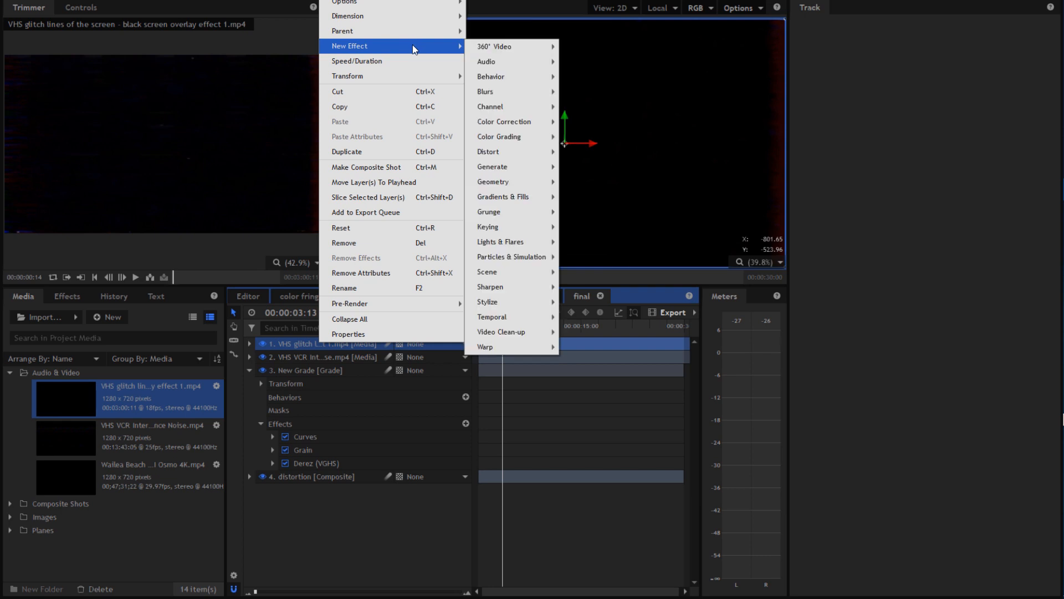
{"action": "mouse_move", "coordinate": [410, 3]}
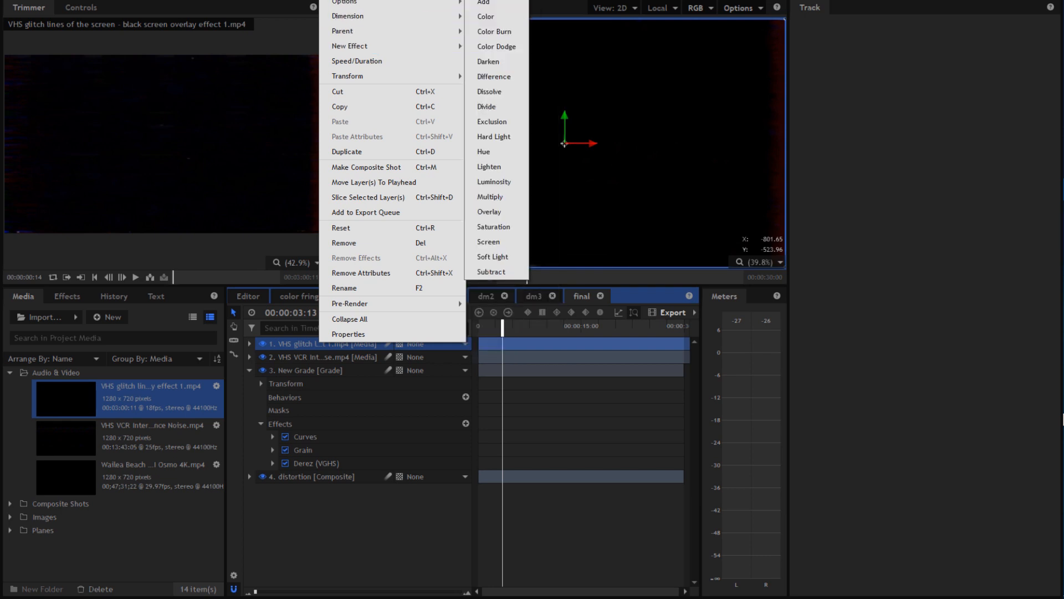
{"action": "left_click", "coordinate": [498, 245]}
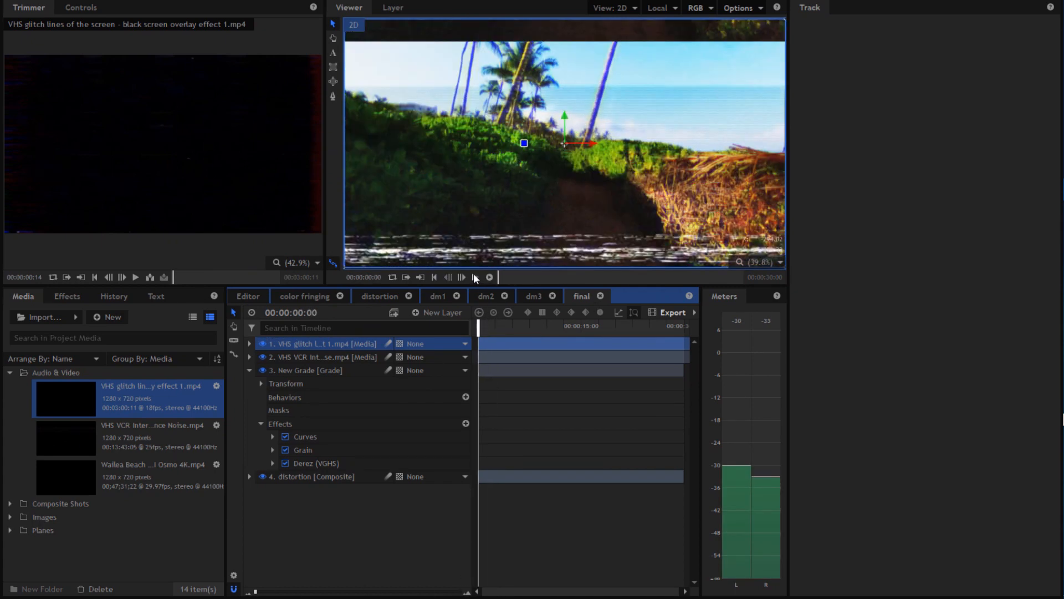
{"action": "left_click", "coordinate": [474, 275]}
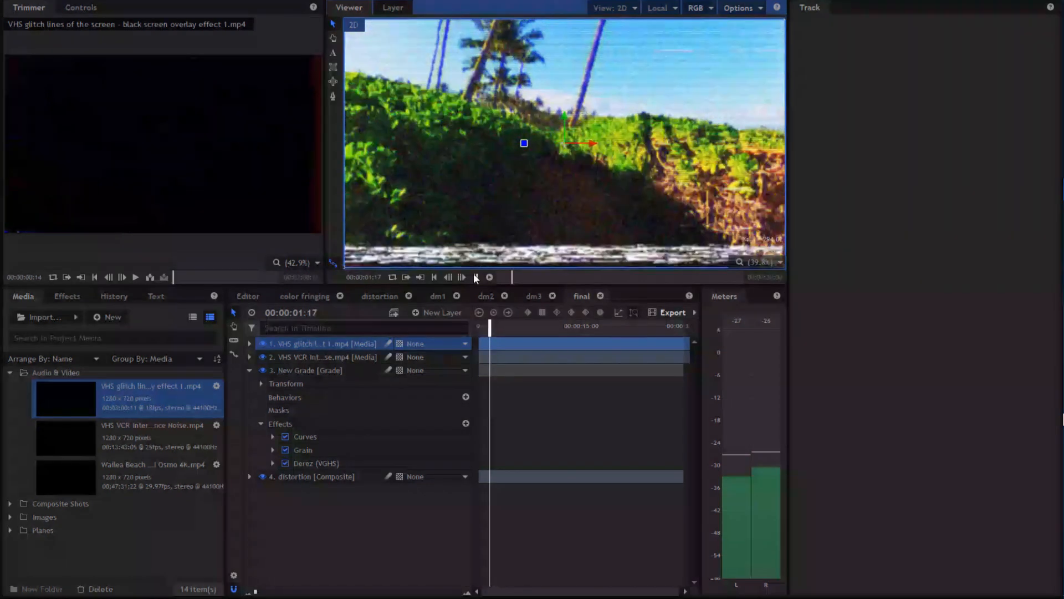
{"action": "left_click", "coordinate": [475, 276]}
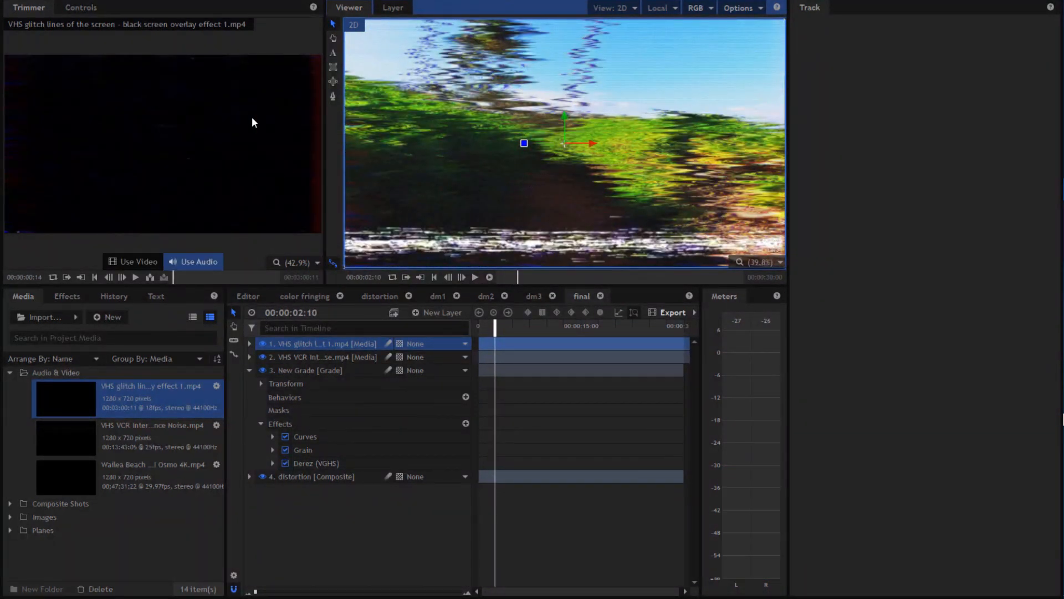
Step: Add a new grade layer above all other layers and apply the Letterbox effect to it
{"action": "left_click", "coordinate": [436, 314]}
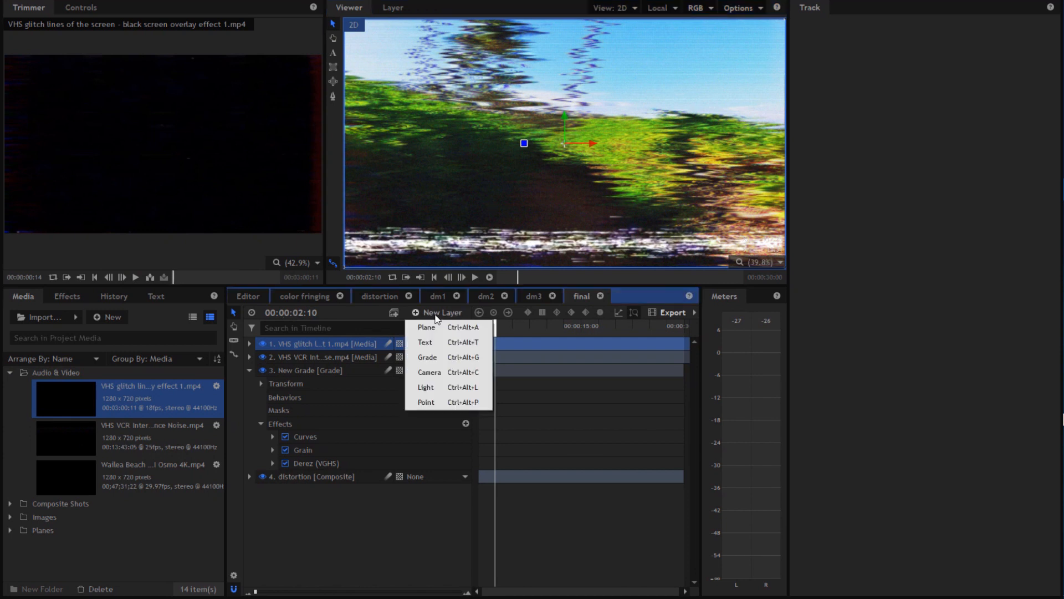
{"action": "left_click", "coordinate": [427, 358]}
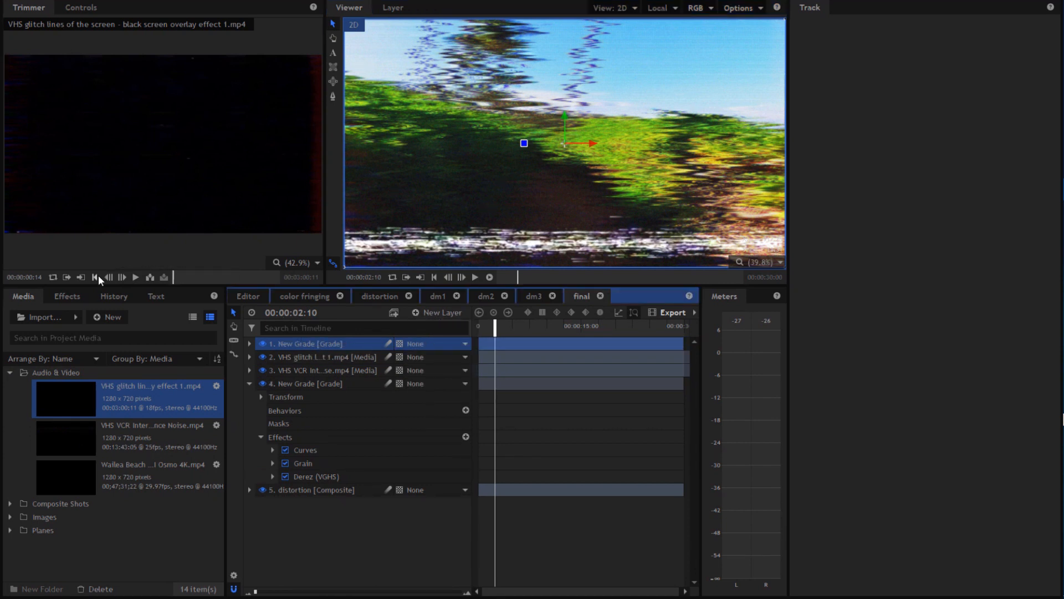
{"action": "left_click", "coordinate": [67, 297]}
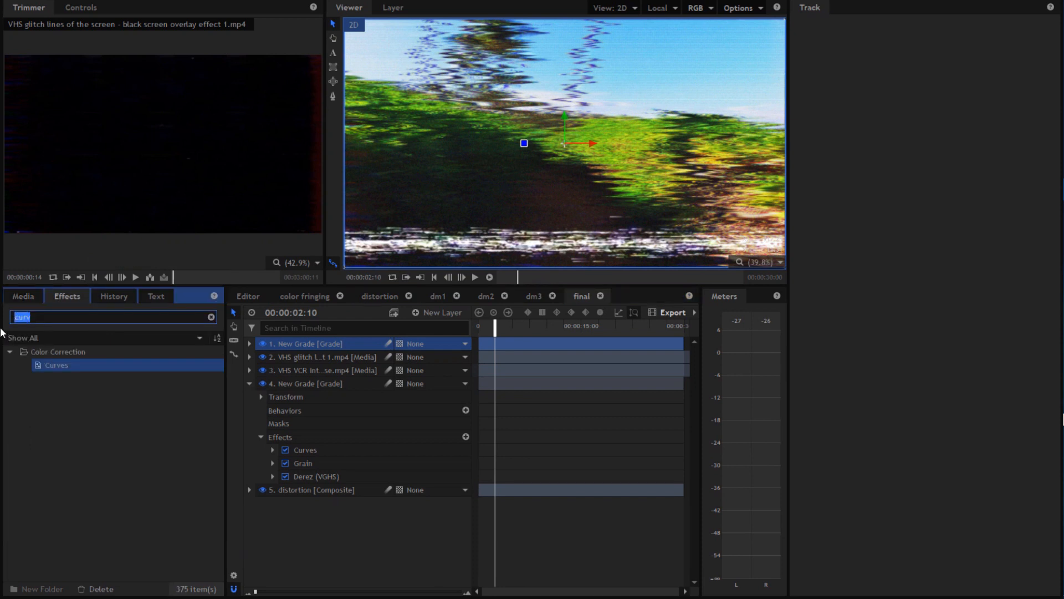
{"action": "type", "text": "letterb"}
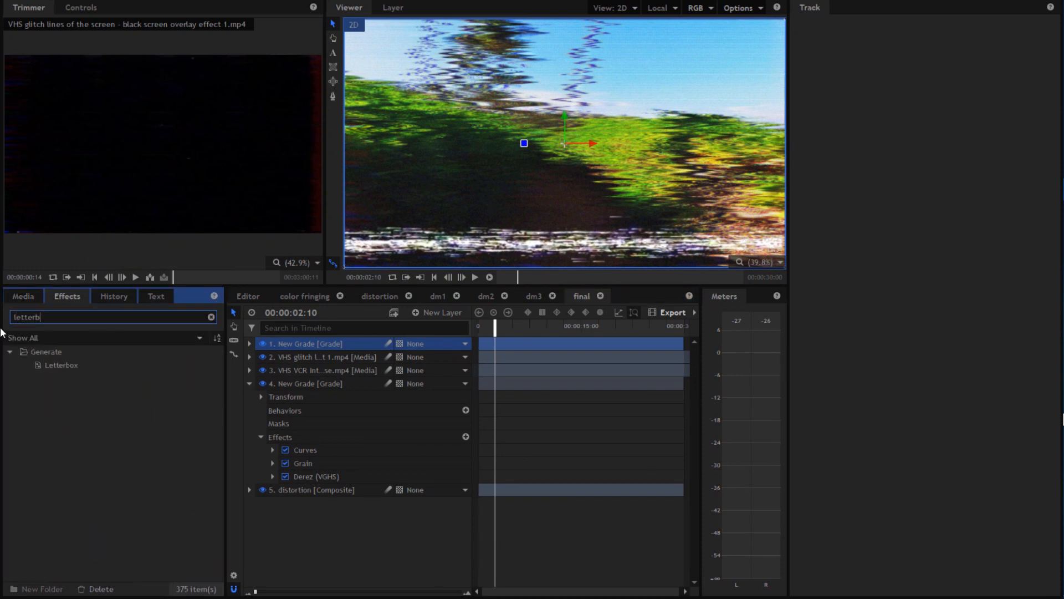
{"action": "type", "text": "ox"}
{"action": "left_click_drag", "start_coordinate": [50, 365], "coordinate": [347, 338]}
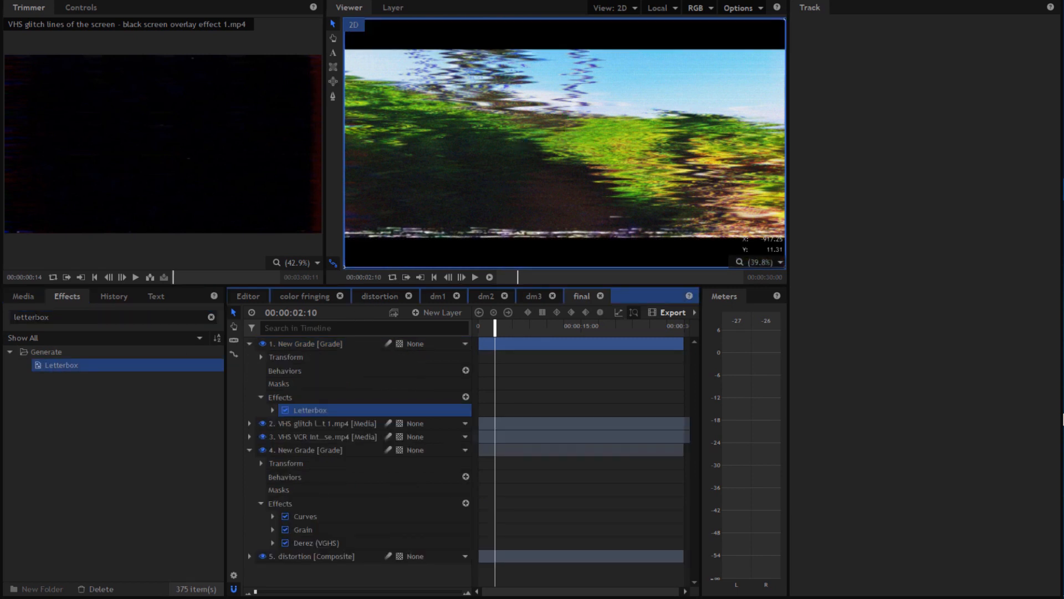
Step: Set the Letterbox effect's aspect ratio to 4:3 and return the playhead to the start of the timeline
{"action": "left_click", "coordinate": [80, 7]}
{"action": "left_click", "coordinate": [20, 133]}
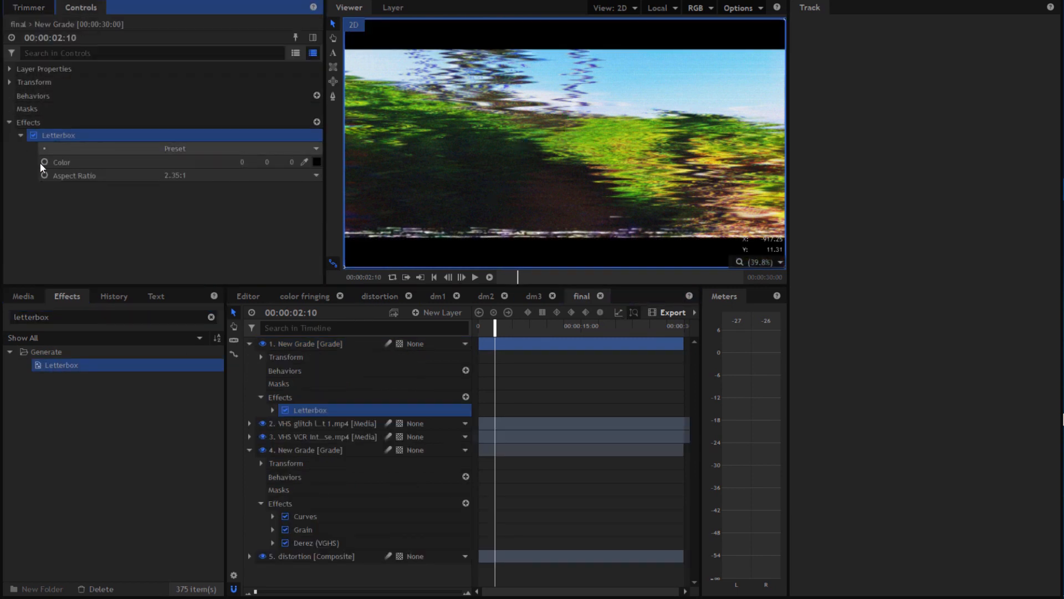
{"action": "left_click", "coordinate": [266, 175]}
{"action": "left_click", "coordinate": [265, 176]}
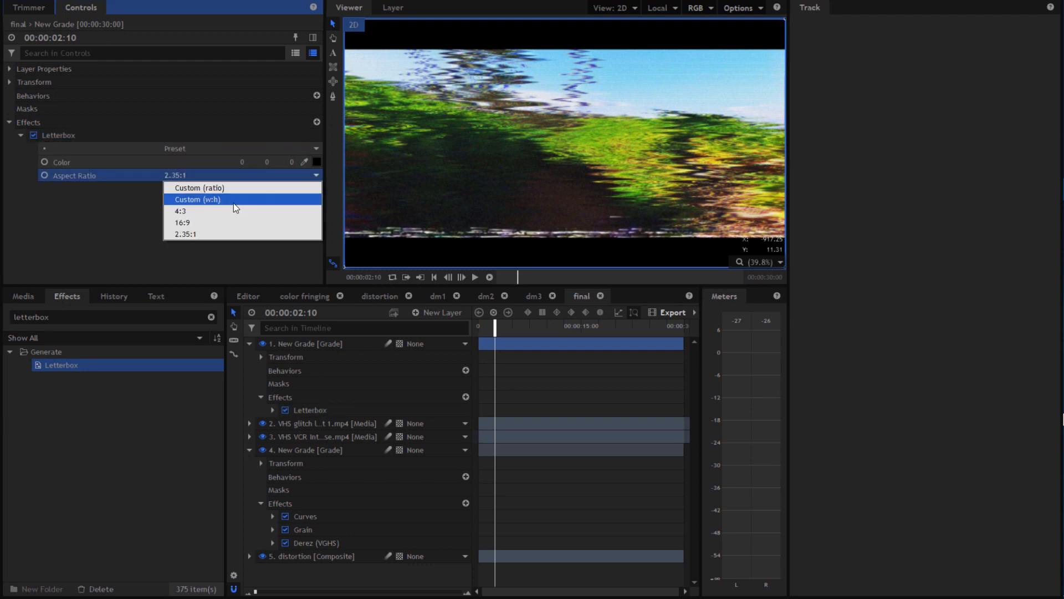
{"action": "left_click", "coordinate": [218, 212]}
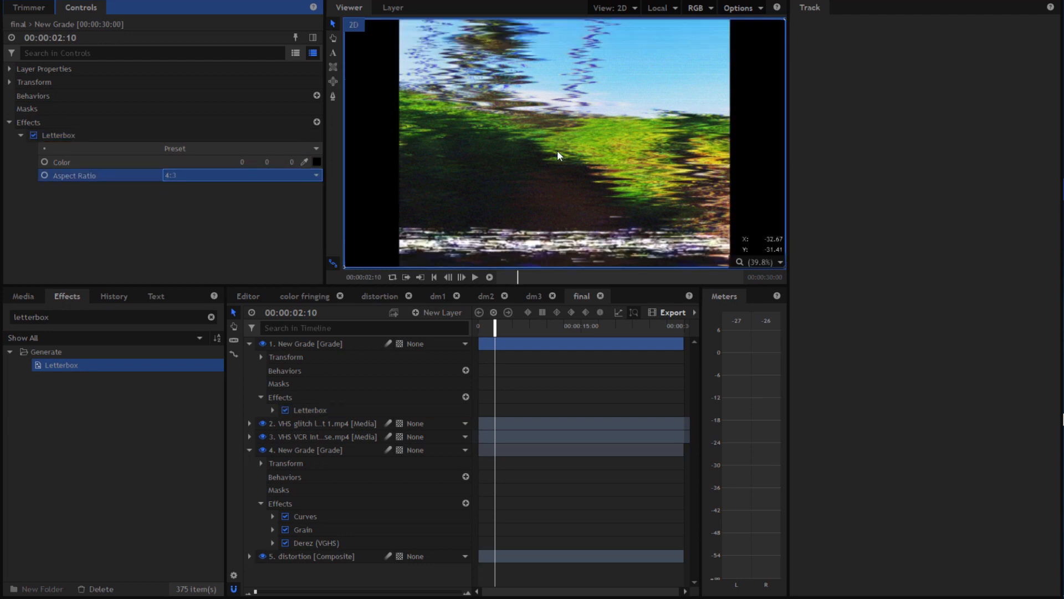
{"action": "left_click_drag", "start_coordinate": [498, 329], "coordinate": [397, 332]}
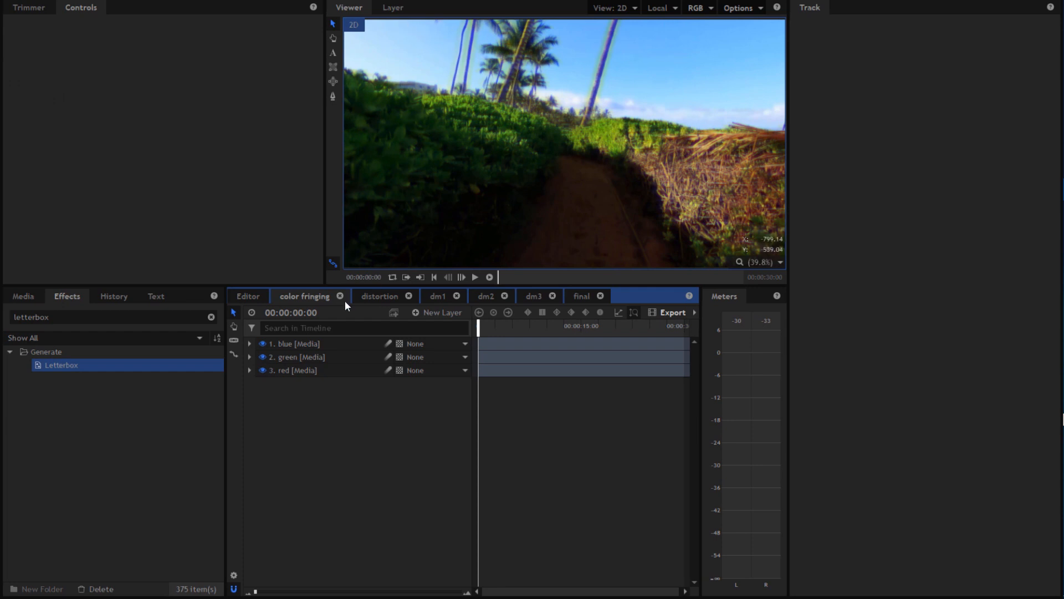
Step: Create a text layer reading "PLAY >" near the upper-left corner of the frame in the color fringing composite shot
{"action": "left_click", "coordinate": [333, 52]}
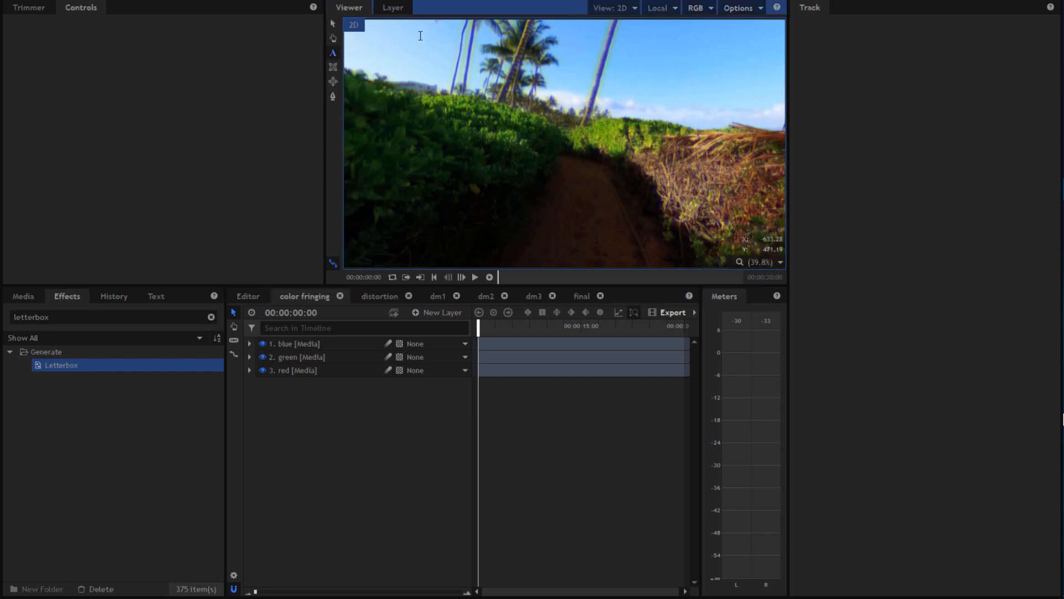
{"action": "left_click", "coordinate": [435, 58]}
{"action": "left_click", "coordinate": [333, 23]}
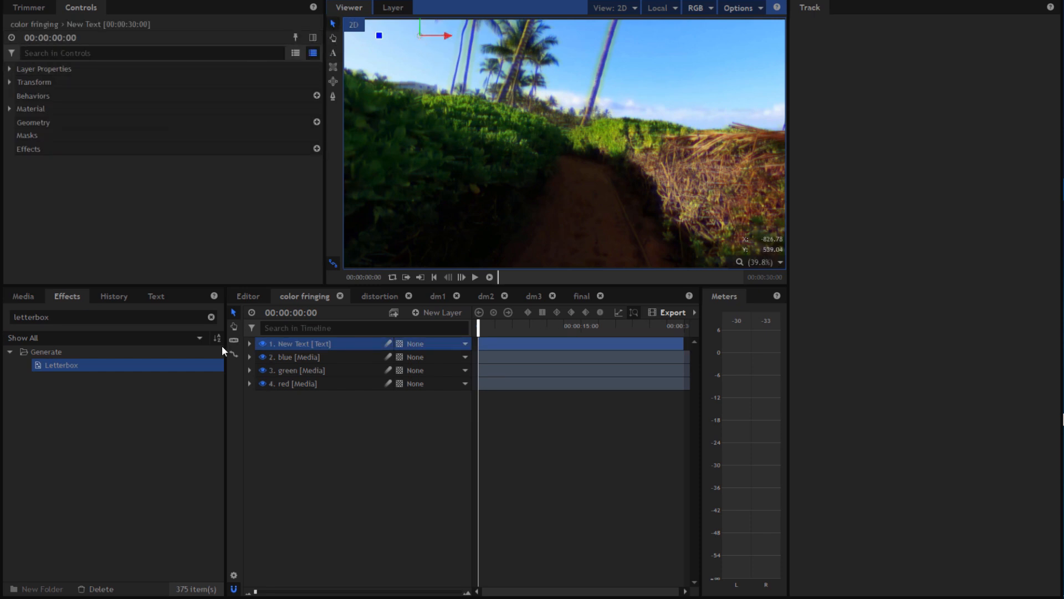
{"action": "left_click", "coordinate": [332, 51]}
{"action": "type", "text": "PLAY >"}
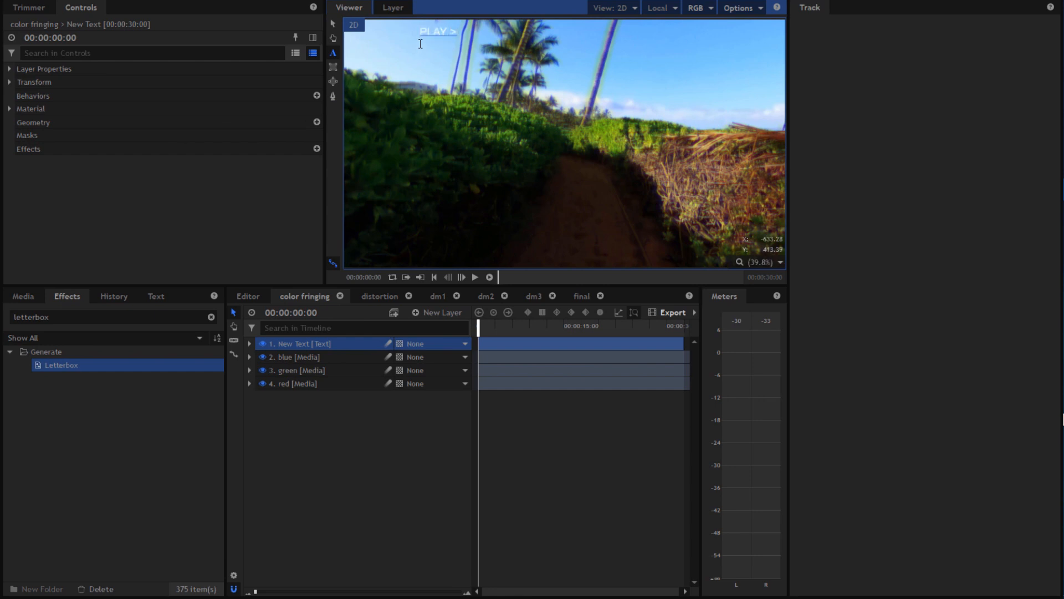
{"action": "left_click", "coordinate": [334, 24]}
Step: Set the "PLAY >" text's font to VCR OSD Mono and its size to 87
{"action": "left_click", "coordinate": [156, 296]}
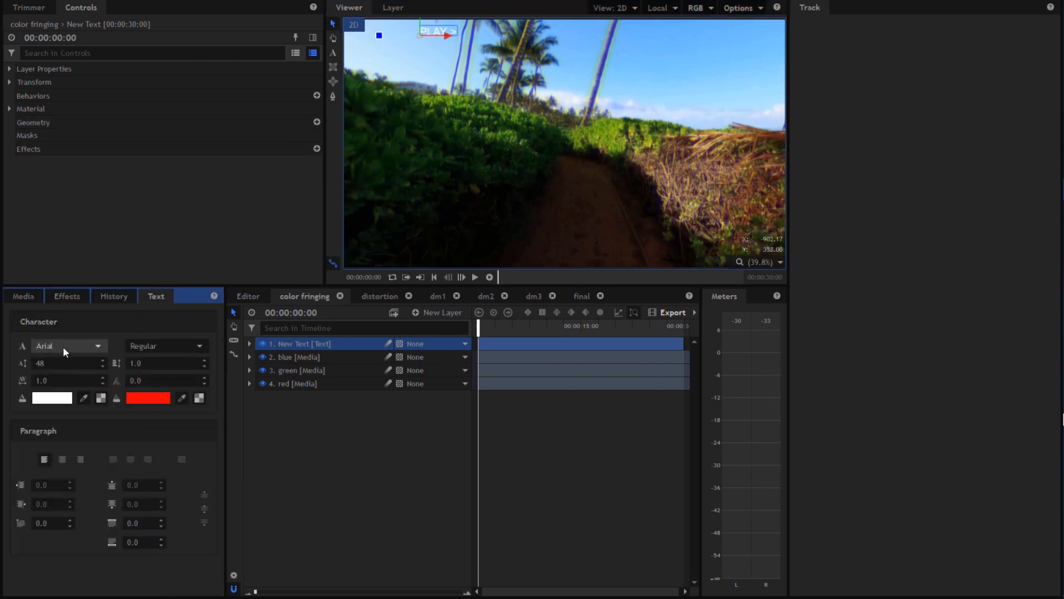
{"action": "left_click", "coordinate": [94, 347]}
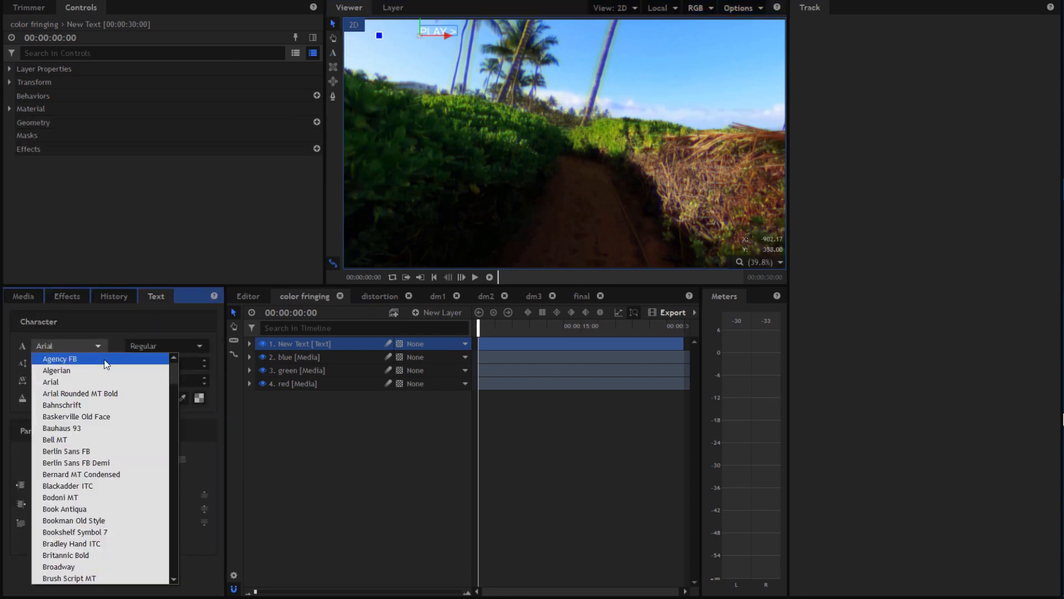
{"action": "key", "text": "v"}
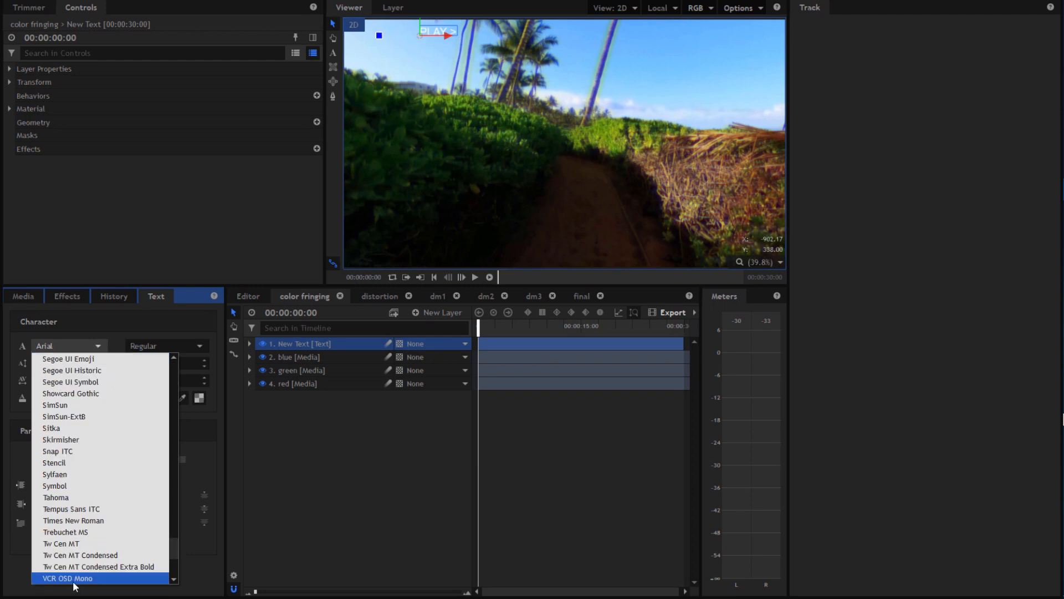
{"action": "scroll", "coordinate": [76, 576], "scroll_direction": "down", "scroll_amount": 1}
{"action": "left_click", "coordinate": [76, 577]}
{"action": "left_click", "coordinate": [95, 345]}
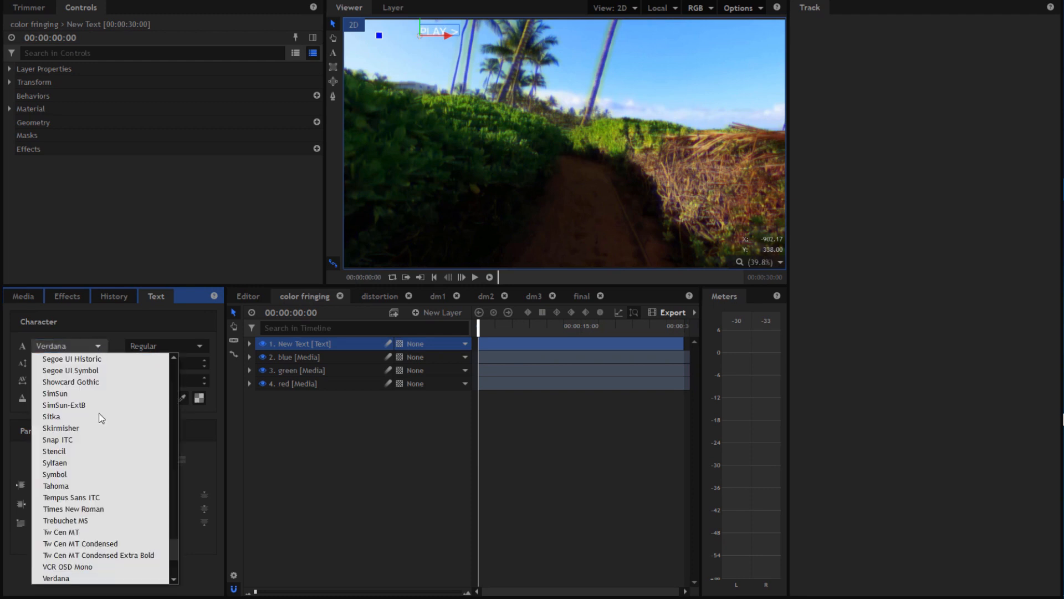
{"action": "left_click", "coordinate": [92, 567]}
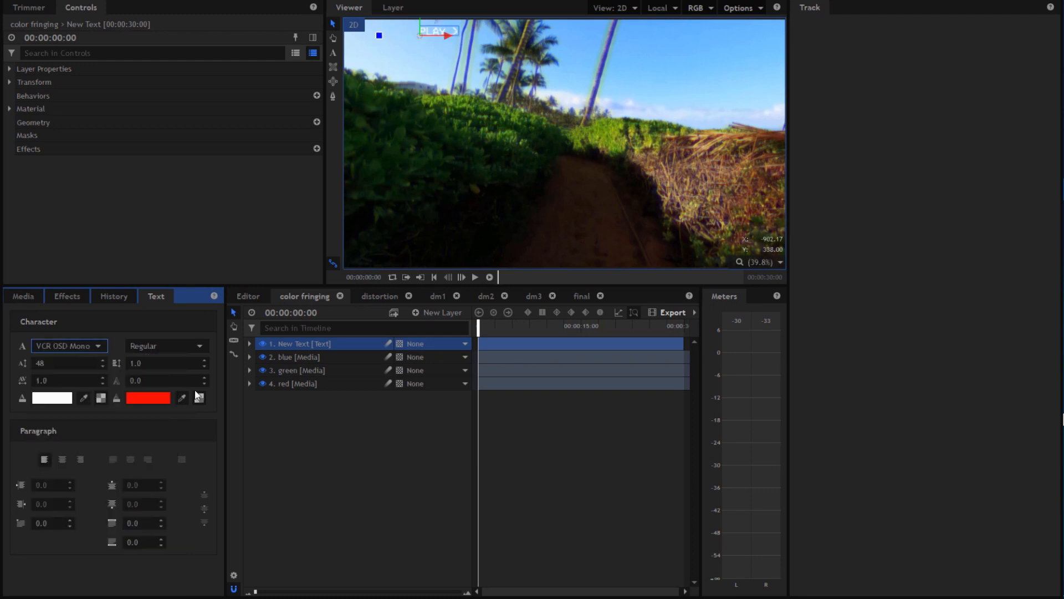
{"action": "left_click", "coordinate": [103, 359]}
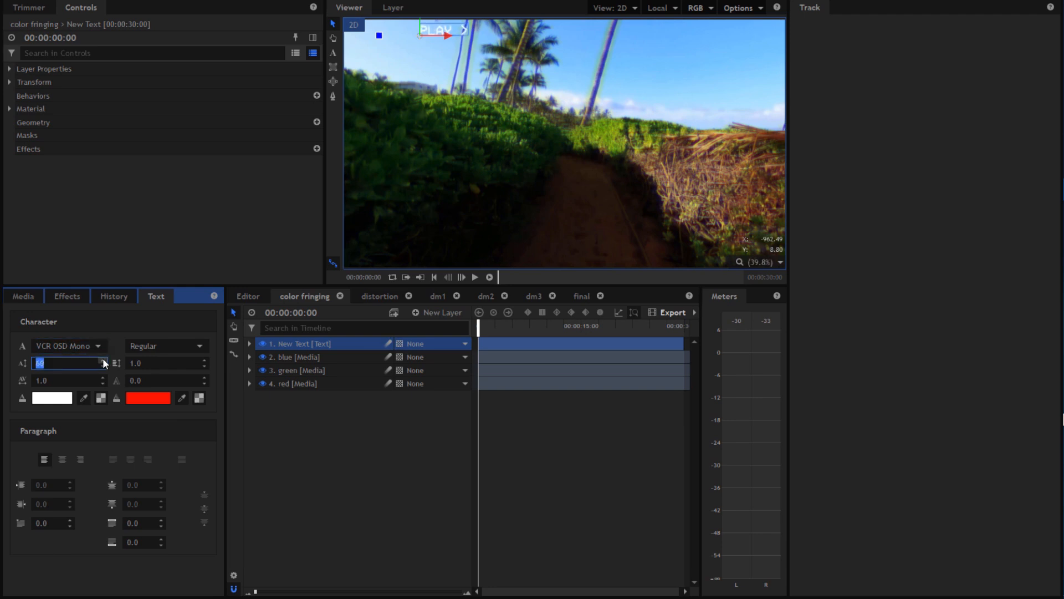
{"action": "left_click_drag", "start_coordinate": [102, 357], "coordinate": [102, 358]}
Step: Move the "PLAY >" text slightly down from the frame's upper edge and check its placement with the view fitted
{"action": "scroll", "coordinate": [434, 38], "scroll_direction": "down", "scroll_amount": 2}
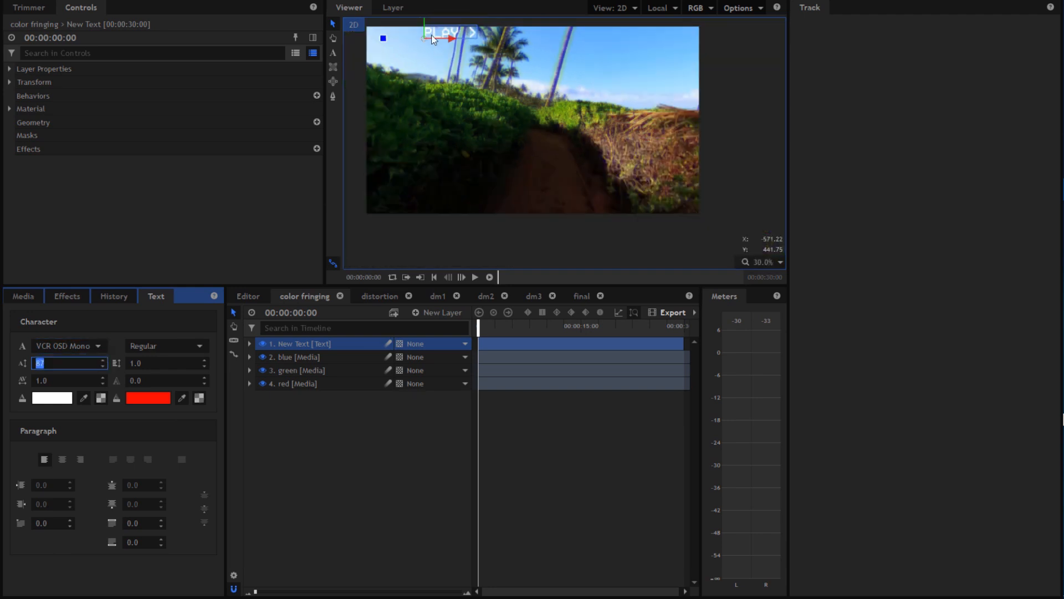
{"action": "scroll", "coordinate": [438, 47], "scroll_direction": "down", "scroll_amount": 2}
{"action": "left_click", "coordinate": [431, 19]}
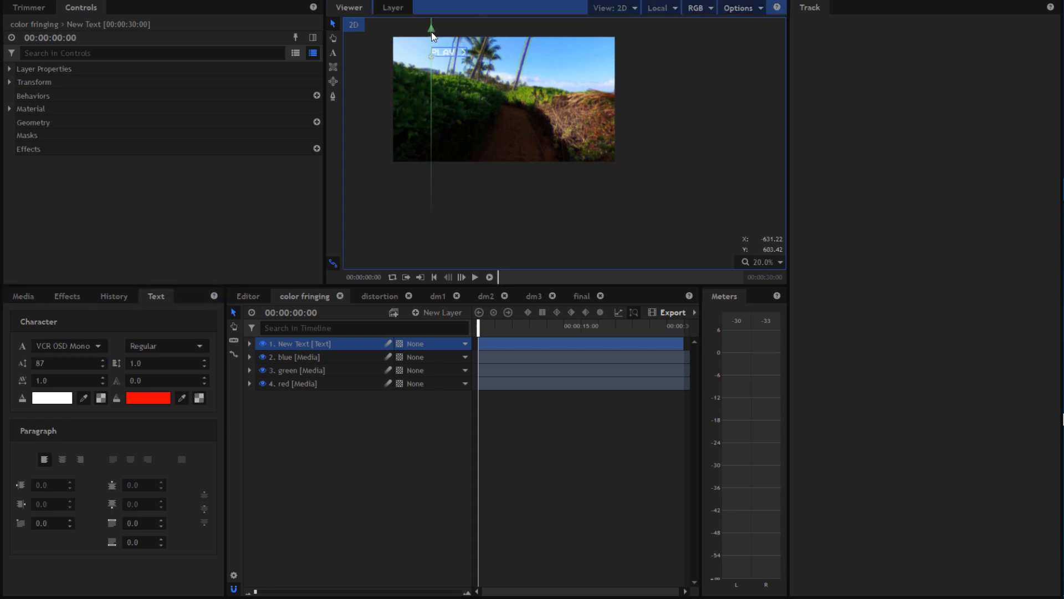
{"action": "scroll", "coordinate": [477, 66], "scroll_direction": "up", "scroll_amount": 2}
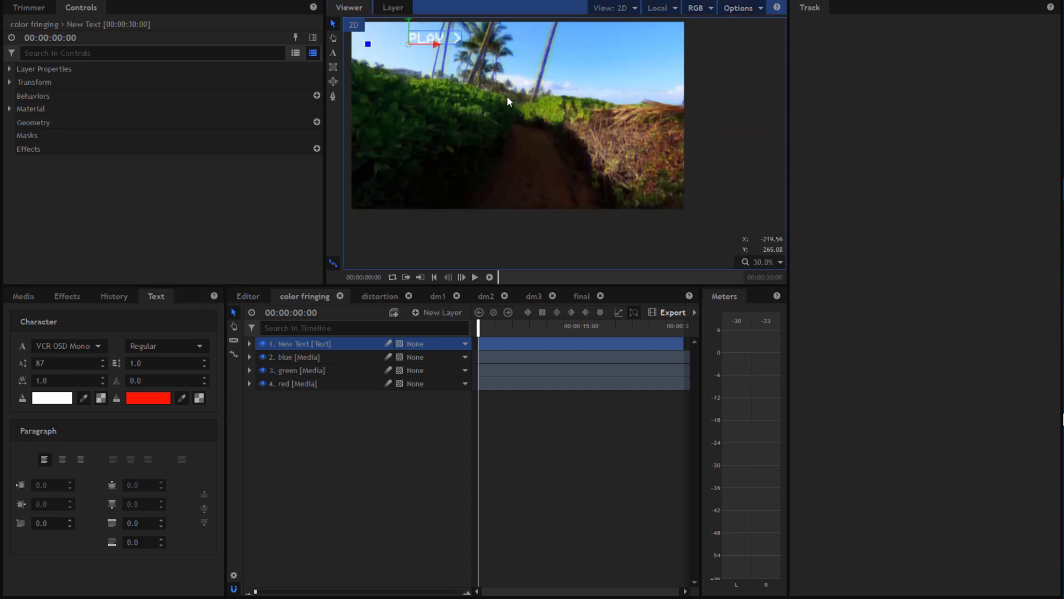
{"action": "left_click", "coordinate": [774, 267]}
{"action": "left_click", "coordinate": [774, 402]}
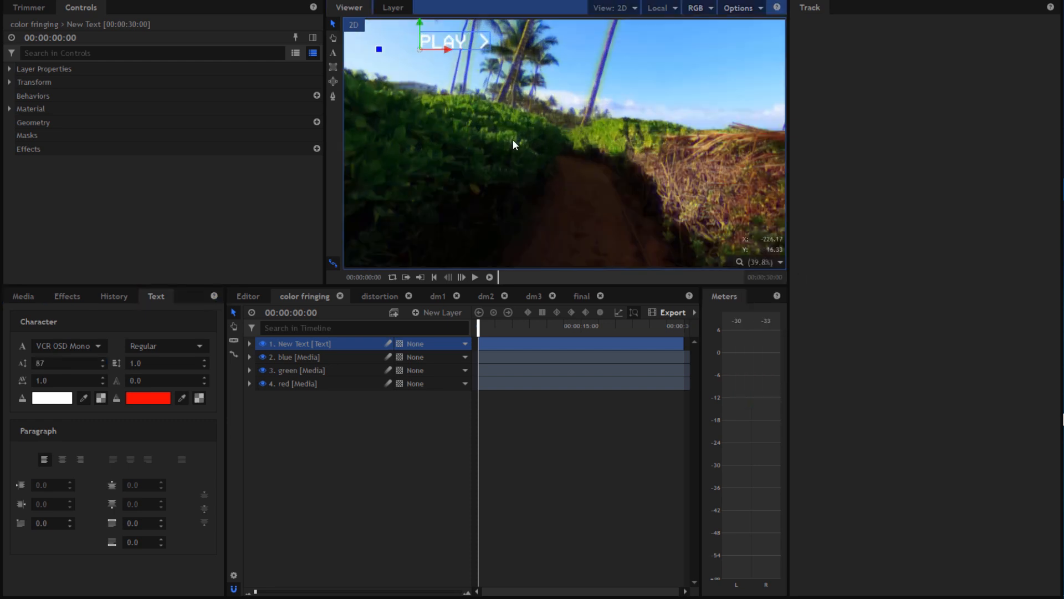
{"action": "left_click", "coordinate": [501, 110]}
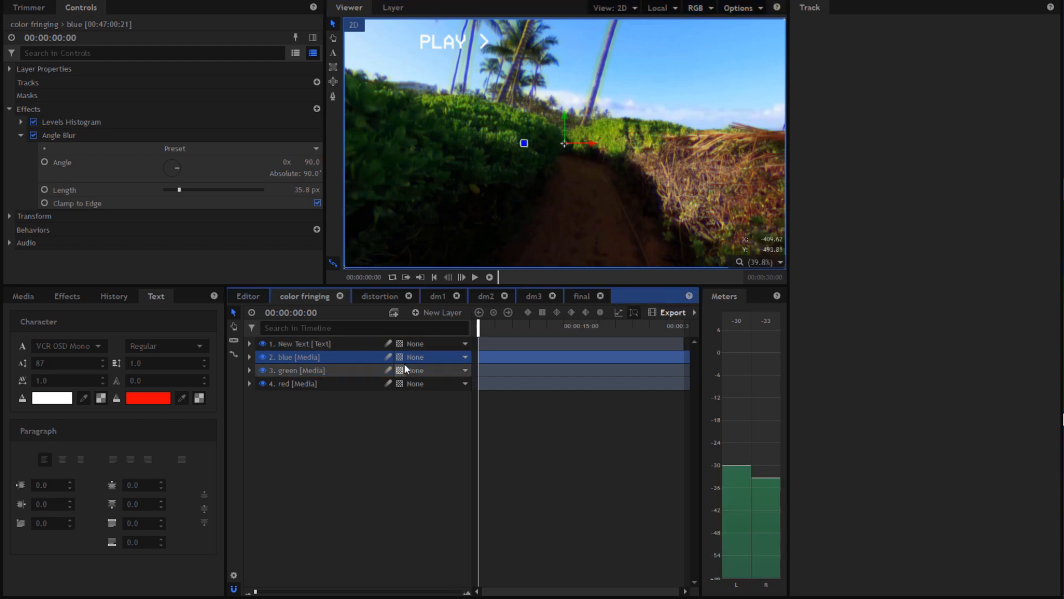
Step: Trim the "PLAY >" text layer to end at 00:00:02:10 by slicing it there and deleting the remainder
{"action": "left_click", "coordinate": [474, 277]}
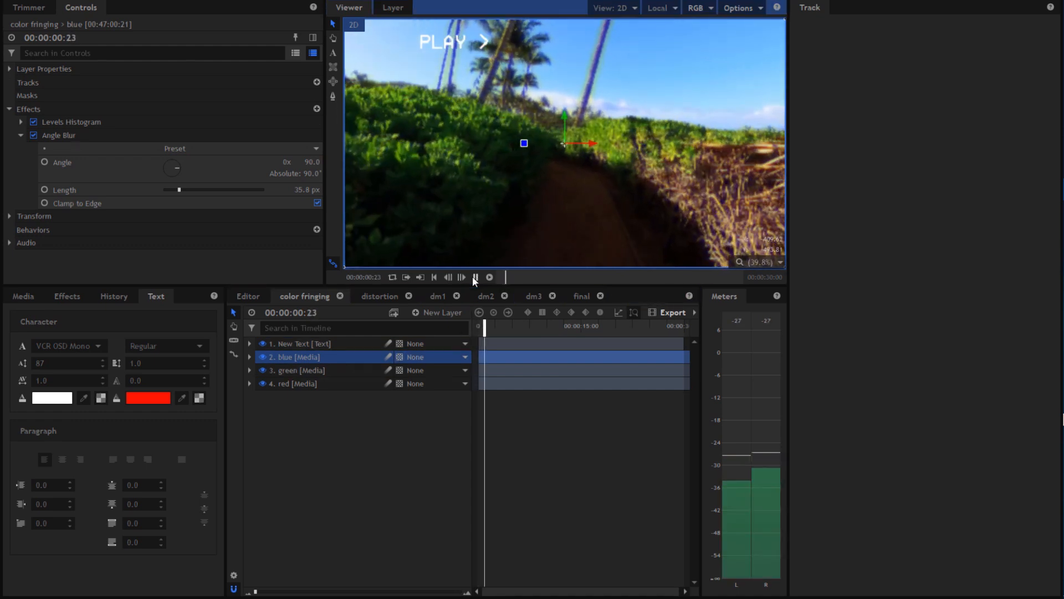
{"action": "left_click", "coordinate": [474, 277]}
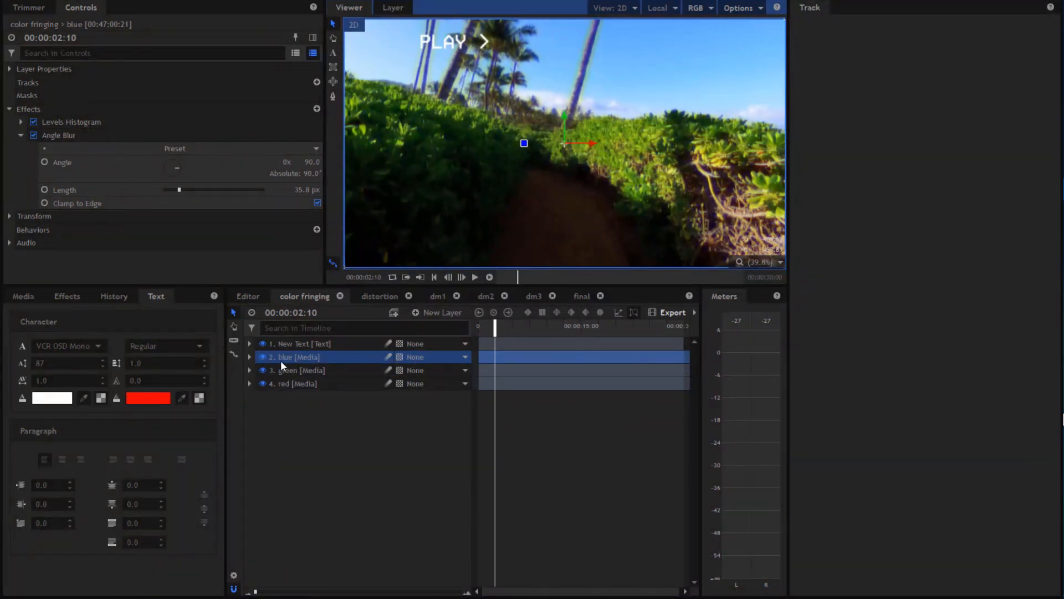
{"action": "left_click", "coordinate": [234, 340]}
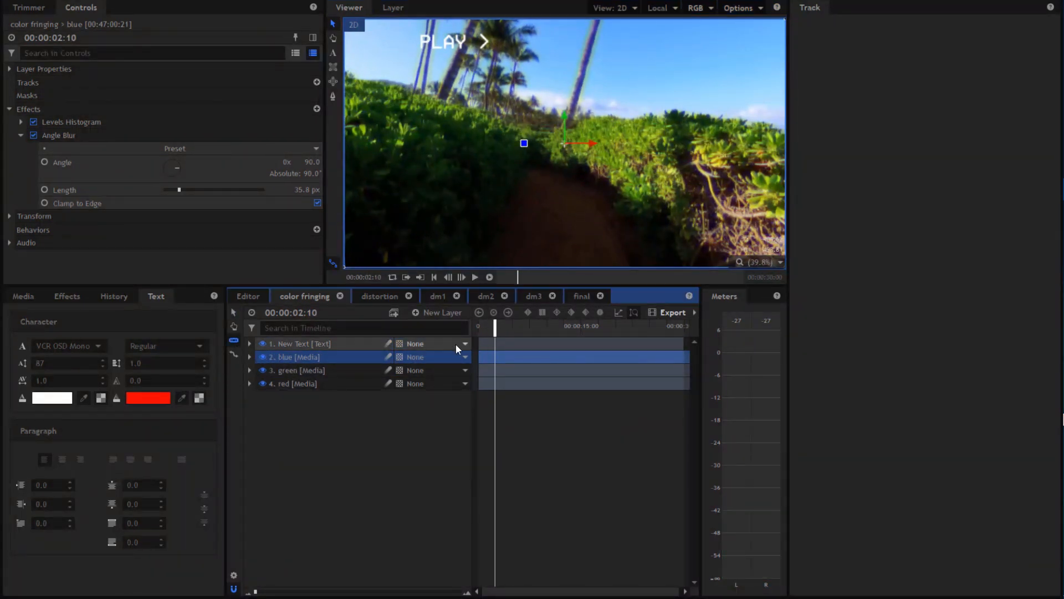
{"action": "left_click", "coordinate": [497, 343]}
{"action": "left_click", "coordinate": [232, 313]}
{"action": "left_click", "coordinate": [514, 355]}
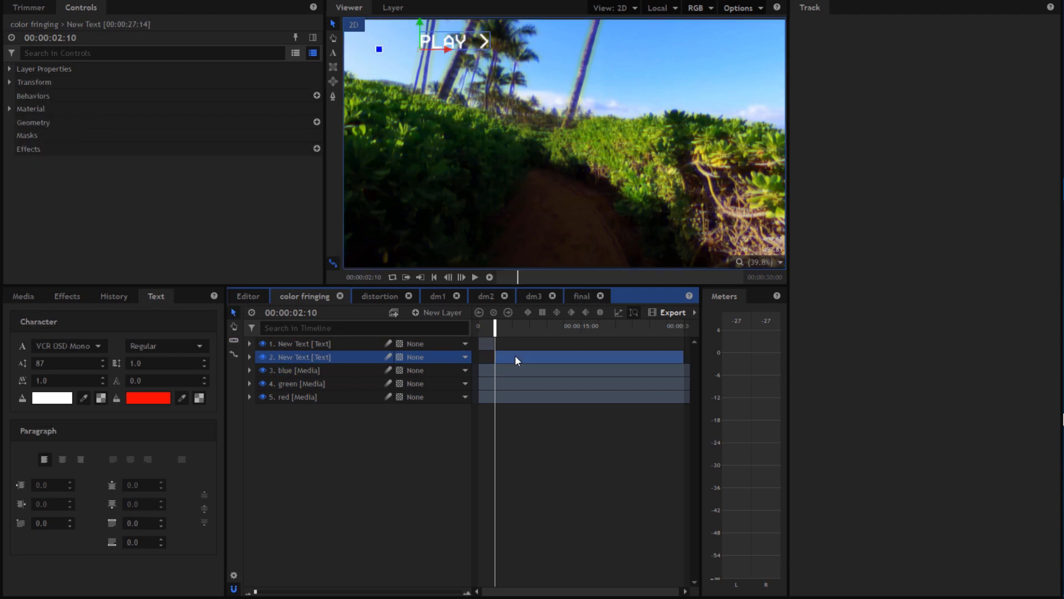
{"action": "key", "text": "Delete"}
Step: Duplicate the shortened "PLAY >" text layer at the start of the timeline and move the copy straight down near the frame's lower edge
{"action": "left_click_drag", "start_coordinate": [486, 328], "coordinate": [432, 342]}
{"action": "left_click", "coordinate": [289, 345]}
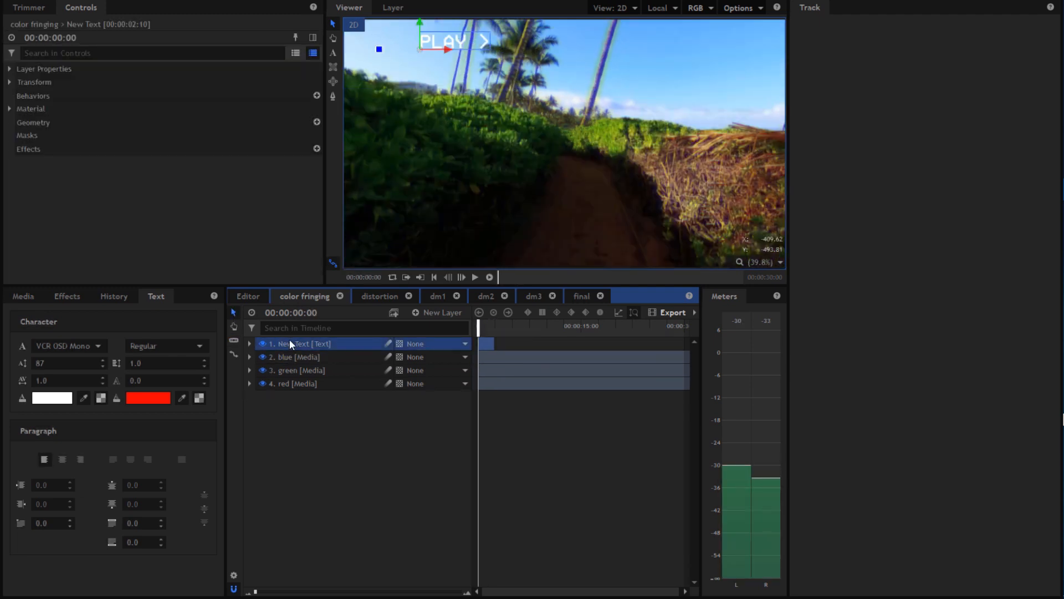
{"action": "key", "text": "ctrl+d"}
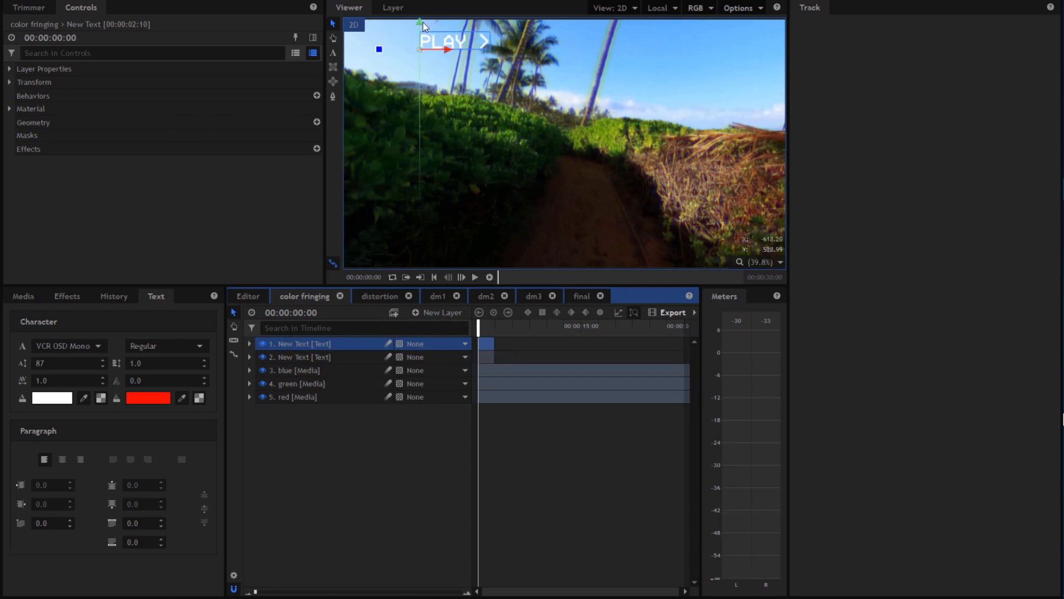
{"action": "left_click_drag", "start_coordinate": [423, 22], "coordinate": [406, 222]}
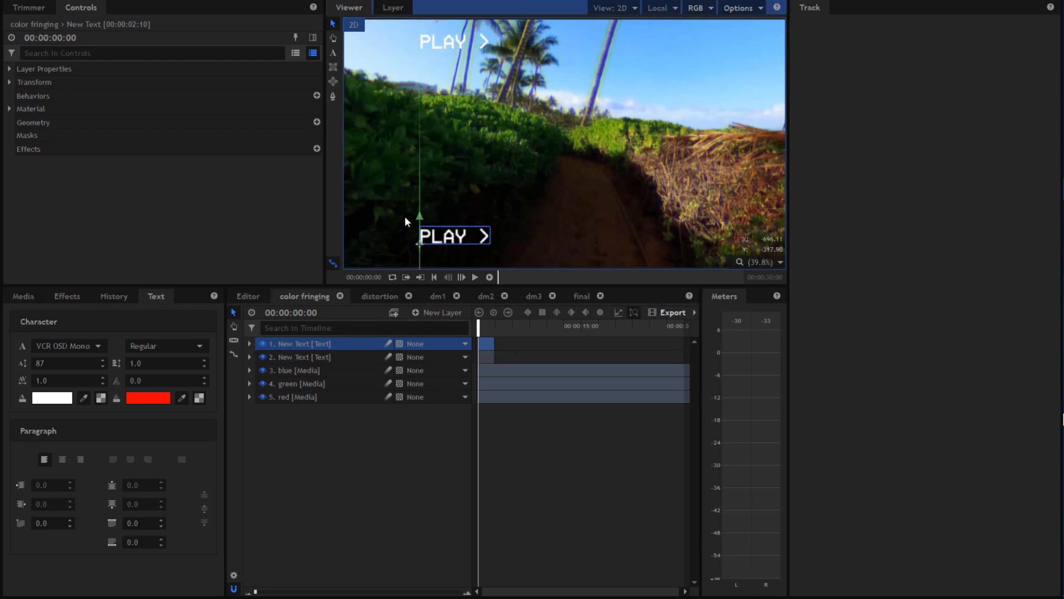
Step: Replace the wording of the lower text copy with "6/2/83"
{"action": "double_click", "coordinate": [444, 235]}
{"action": "key", "text": "BackSpace"}
{"action": "key", "text": "BackSpace"}
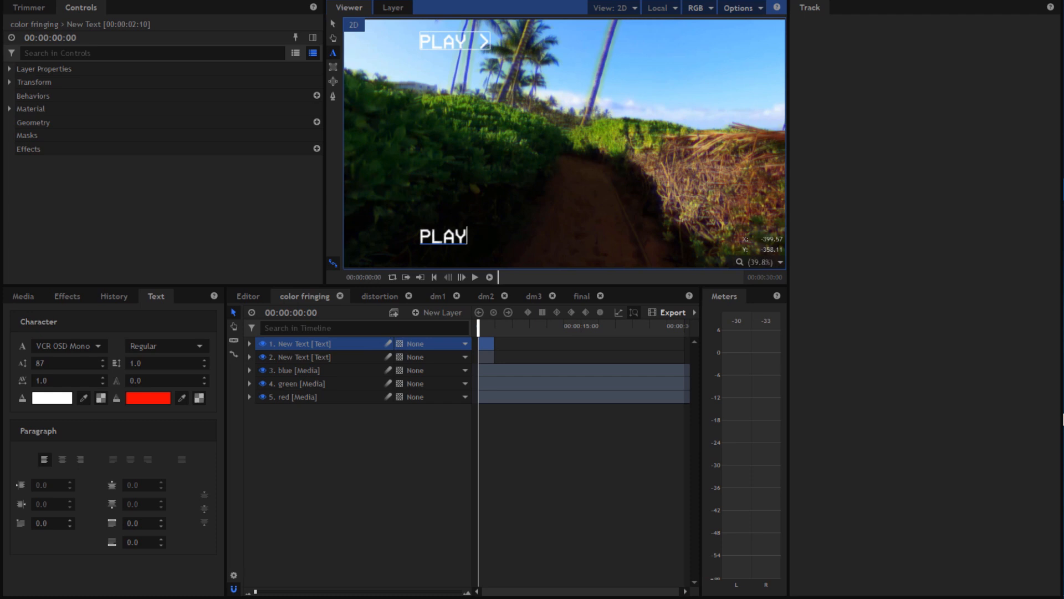
{"action": "key", "text": "BackSpace"}
{"action": "key", "text": "BackSpace"}
{"action": "key", "text": "BackSpace"}
{"action": "key", "text": "BackSpace"}
{"action": "type", "text": "6/2/83"}
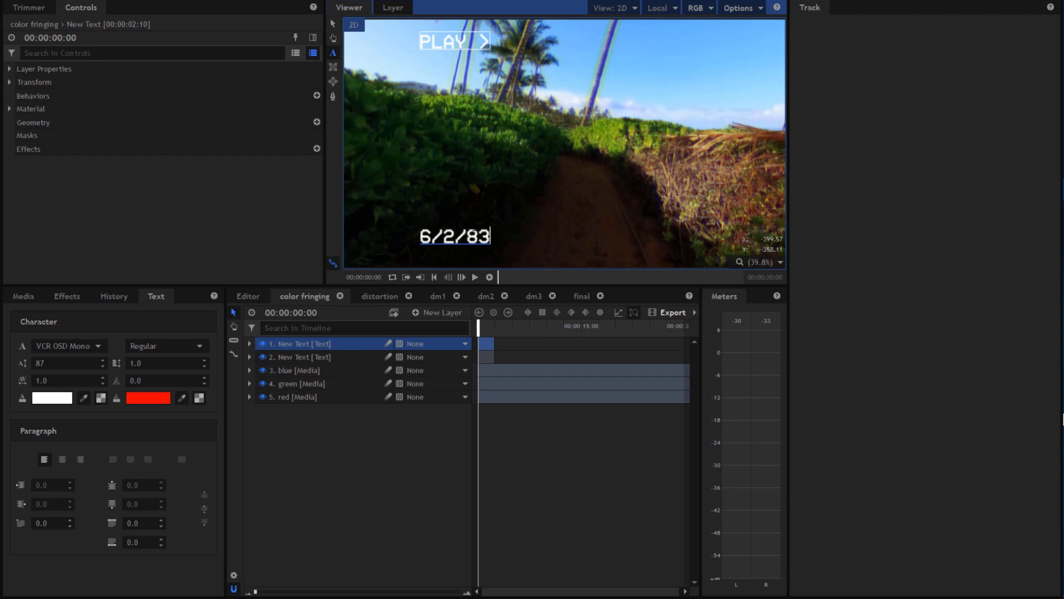
{"action": "left_click", "coordinate": [335, 23]}
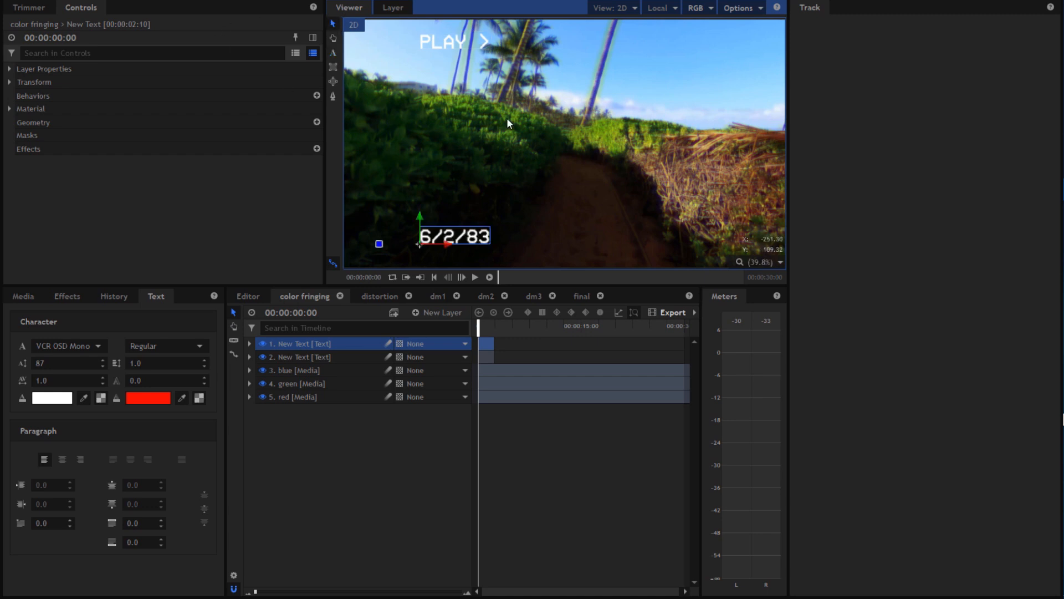
Step: Extend the "6/2/83" text layer to a duration of 00:00:30:00
{"action": "left_click_drag", "start_coordinate": [498, 342], "coordinate": [699, 347]}
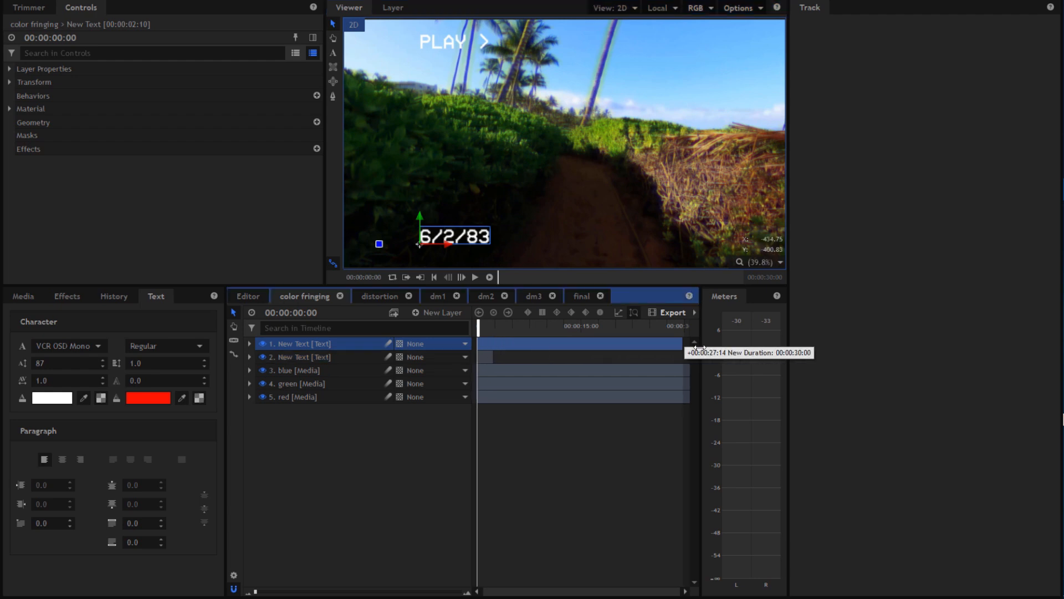
{"action": "left_click", "coordinate": [527, 178]}
{"action": "scroll", "coordinate": [527, 234], "scroll_direction": "down", "scroll_amount": 1}
{"action": "left_click", "coordinate": [765, 234]}
{"action": "left_click", "coordinate": [776, 261]}
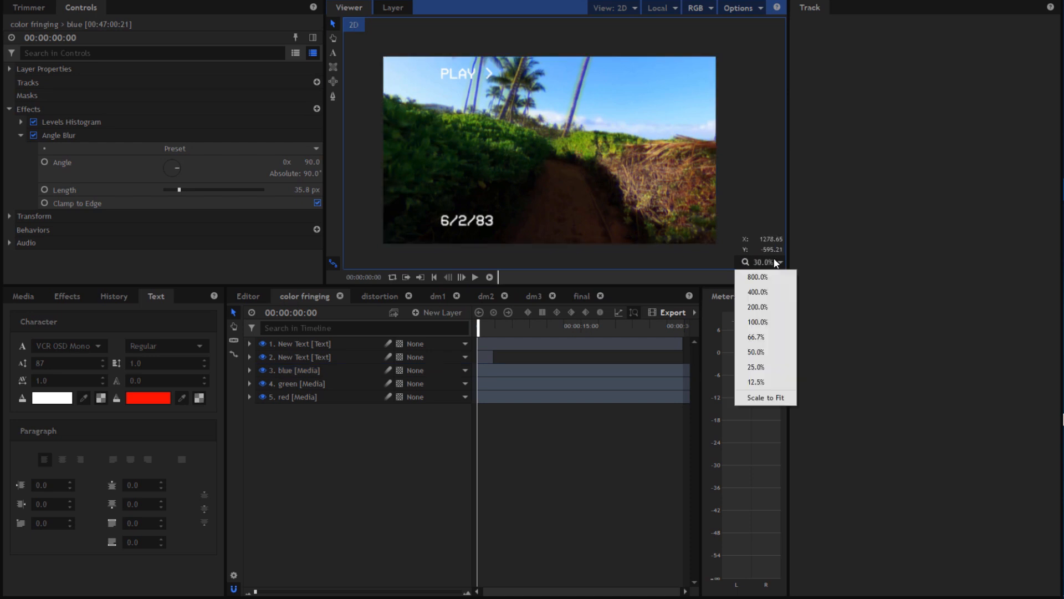
{"action": "left_click", "coordinate": [780, 399]}
Step: Play back the text overlays in the color fringing shot and check the result in the final composite shot
{"action": "left_click", "coordinate": [474, 277]}
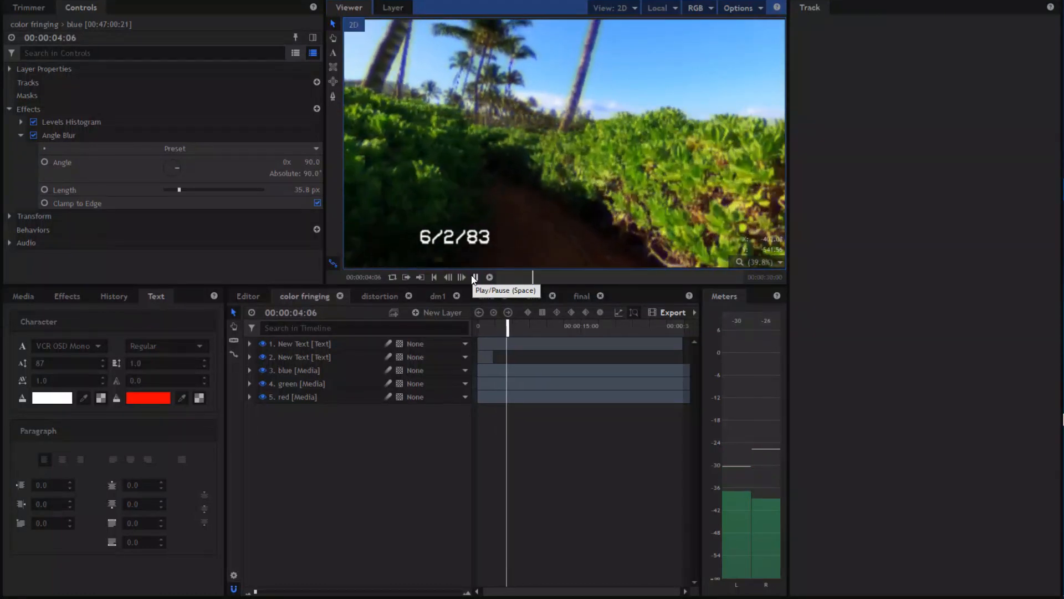
{"action": "left_click", "coordinate": [474, 277]}
{"action": "left_click", "coordinate": [580, 296]}
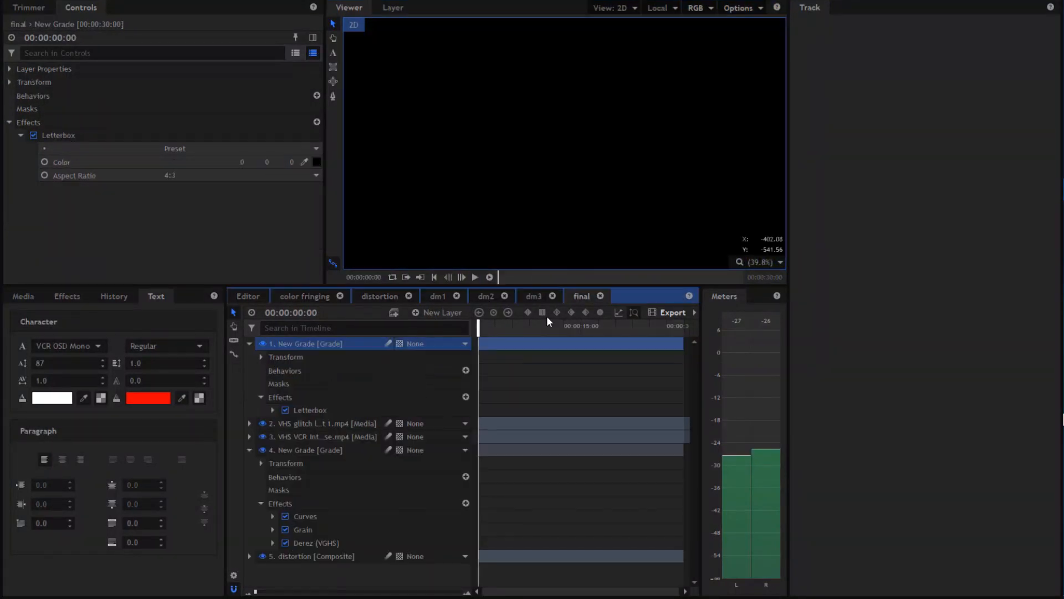
{"action": "left_click", "coordinate": [476, 277]}
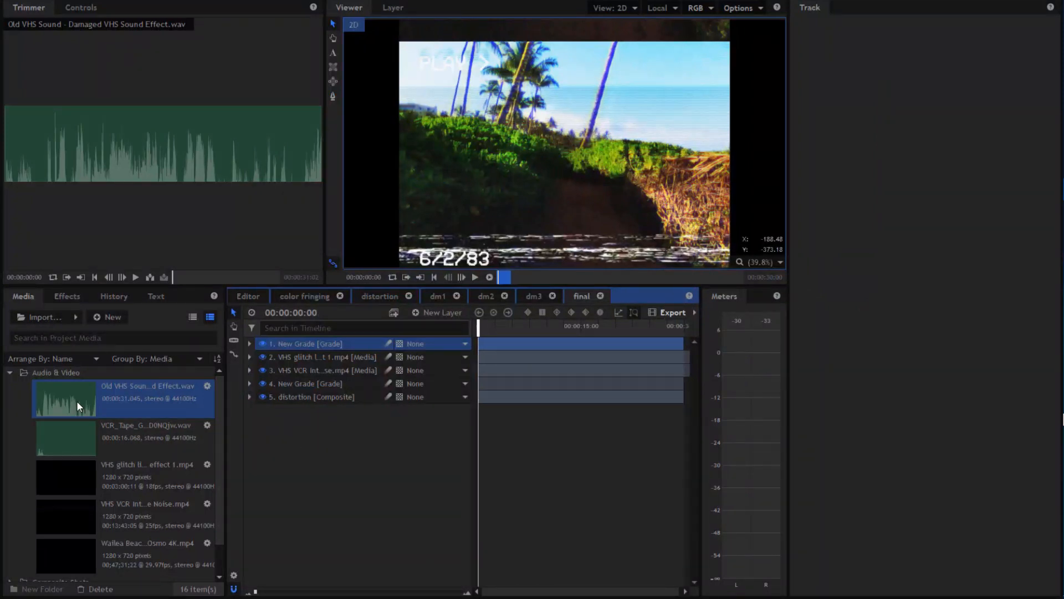
Step: Add the Old VHS Sound - Damaged VHS Sound Effect.wav clip below the distortion layer in the final shot and slightly adjust its audio level
{"action": "left_click_drag", "start_coordinate": [77, 400], "coordinate": [263, 455]}
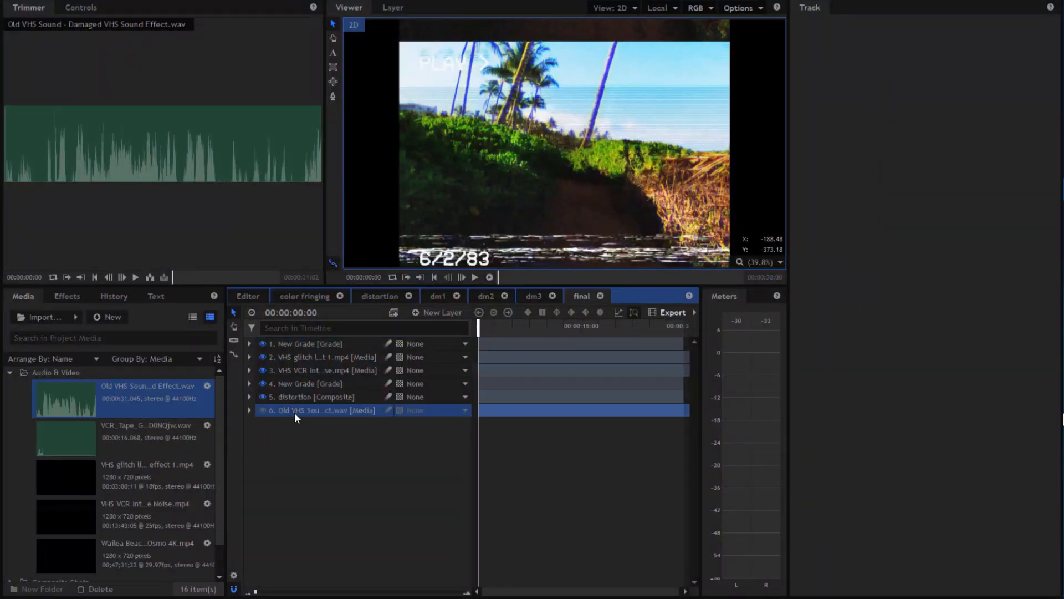
{"action": "left_click", "coordinate": [81, 7]}
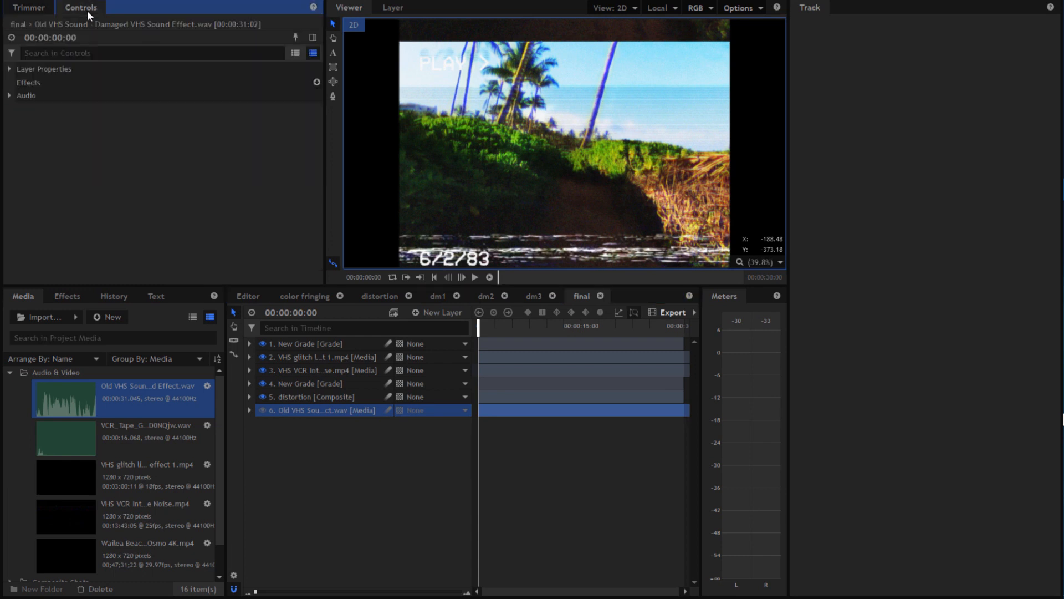
{"action": "left_click", "coordinate": [10, 96]}
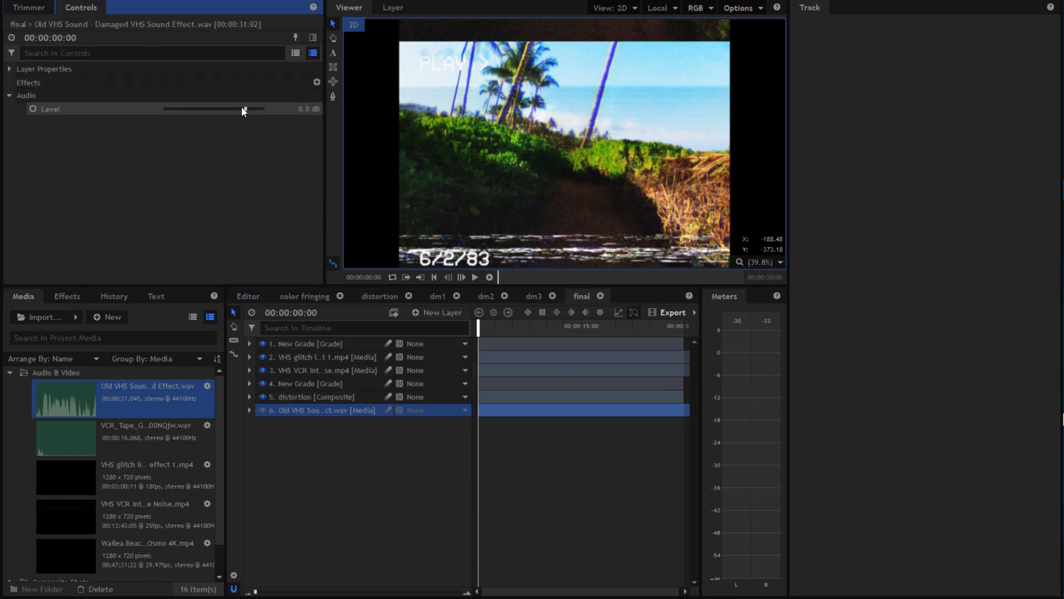
{"action": "left_click_drag", "start_coordinate": [246, 109], "coordinate": [242, 110]}
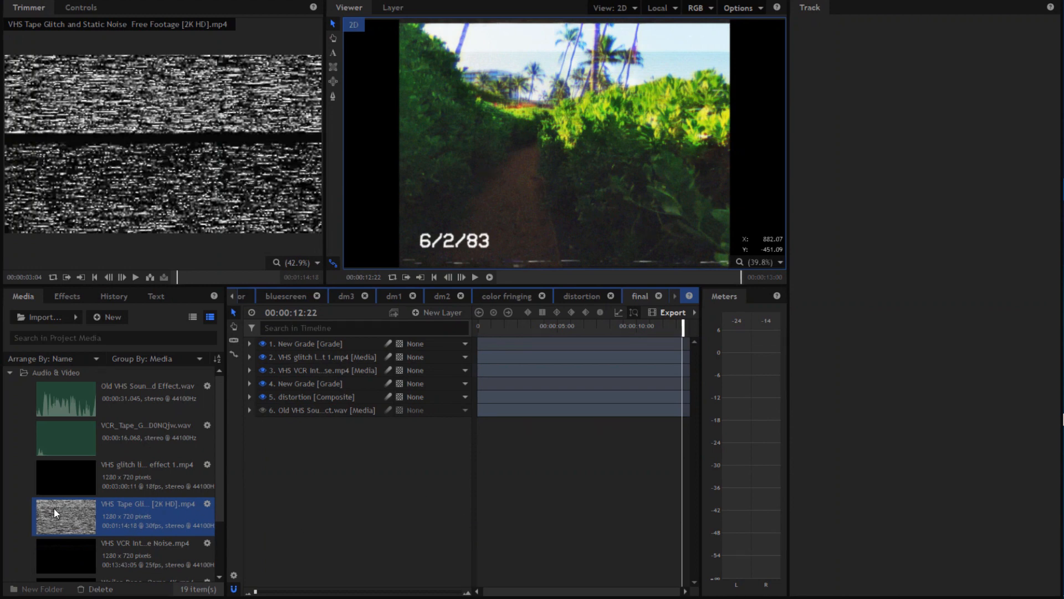
Step: Add the VHS Tape Glitch and Static Noise clip beneath the uppermost grade layer, starting at 00:00:12:11 in the final shot
{"action": "left_click_drag", "start_coordinate": [683, 332], "coordinate": [675, 329]}
{"action": "right_click", "coordinate": [66, 438]}
{"action": "left_click", "coordinate": [502, 493]}
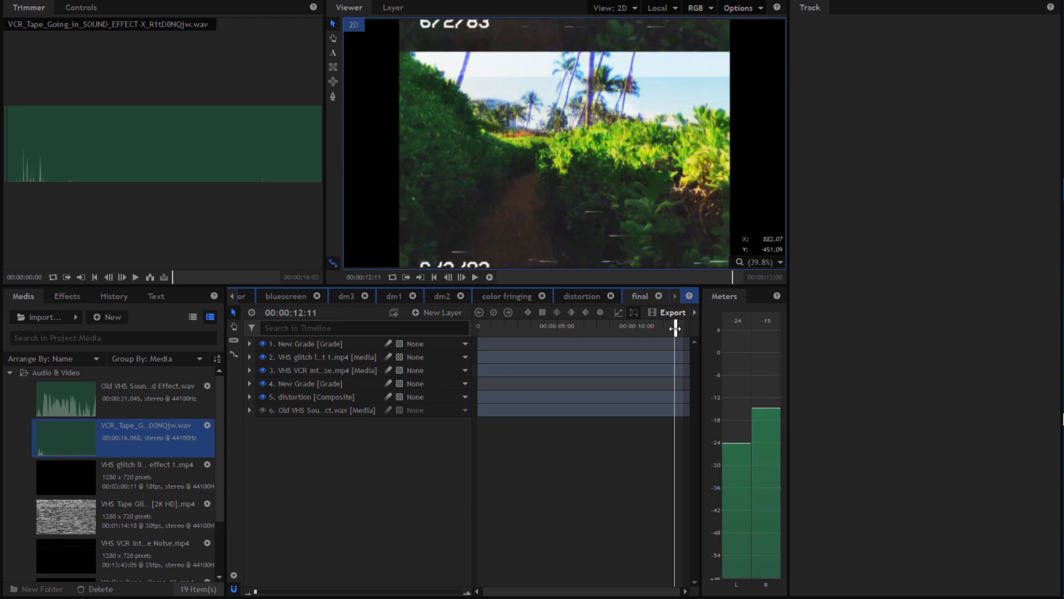
{"action": "left_click_drag", "start_coordinate": [79, 524], "coordinate": [681, 356]}
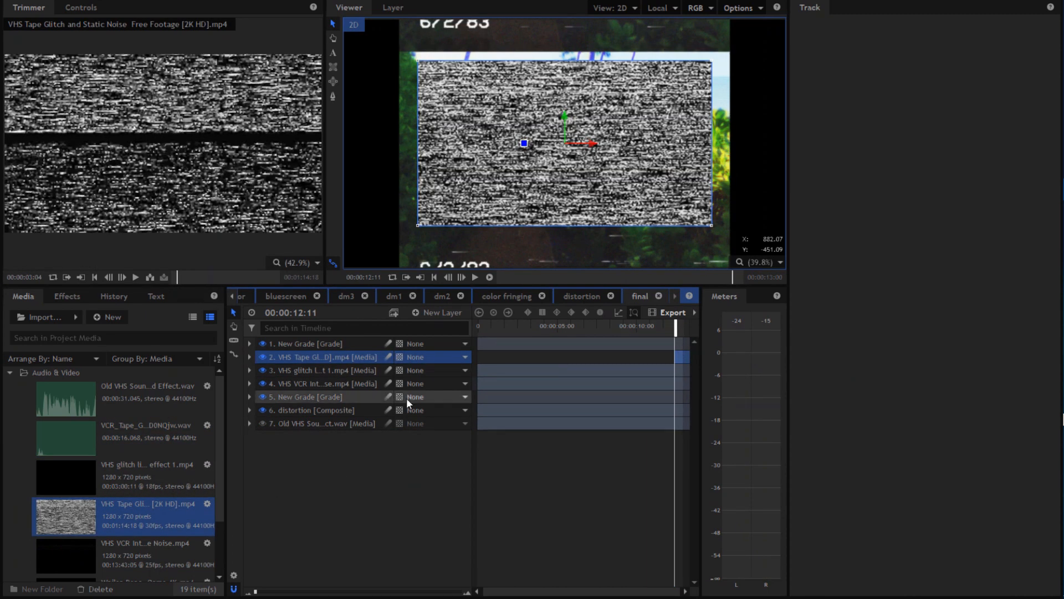
Step: Set the static noise layer's blend mode to Overlay and apply a Transform command to resize it in the frame
{"action": "right_click", "coordinate": [319, 358]}
{"action": "mouse_move", "coordinate": [388, 2]}
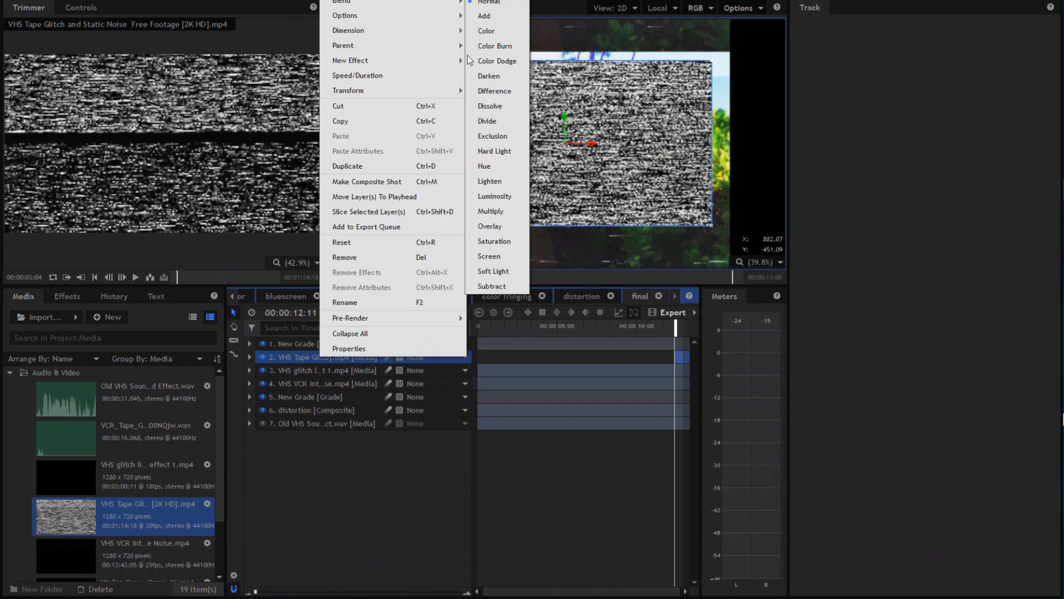
{"action": "left_click", "coordinate": [498, 229]}
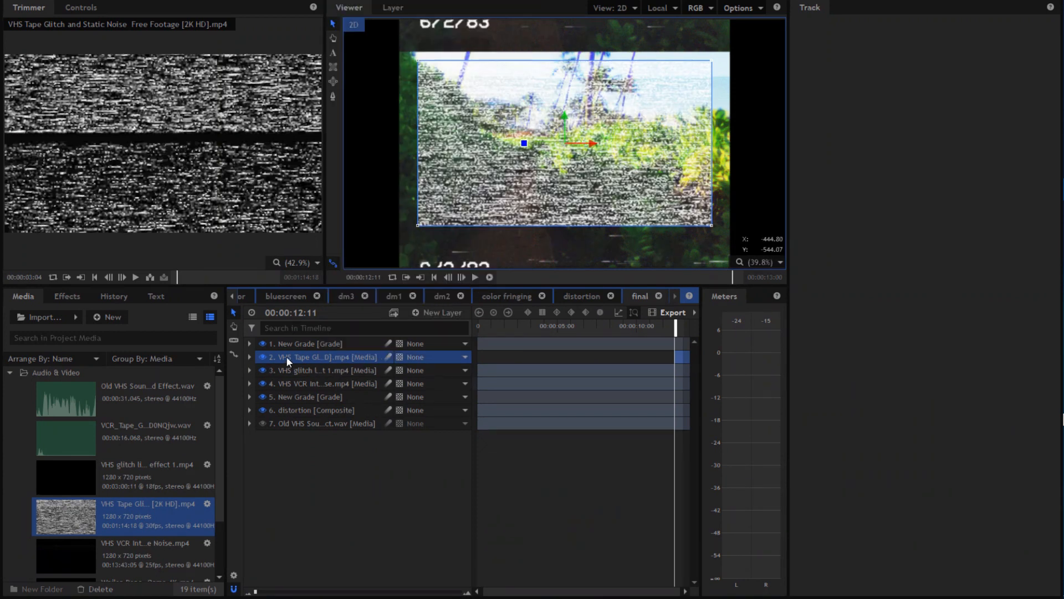
{"action": "right_click", "coordinate": [286, 356]}
{"action": "mouse_move", "coordinate": [370, 90]}
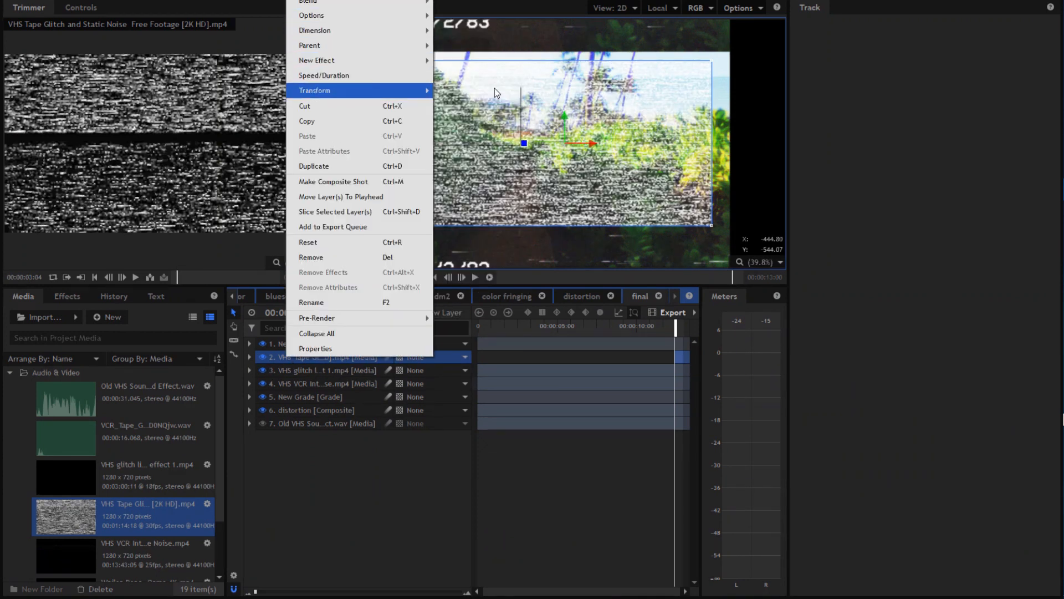
{"action": "left_click", "coordinate": [494, 88]}
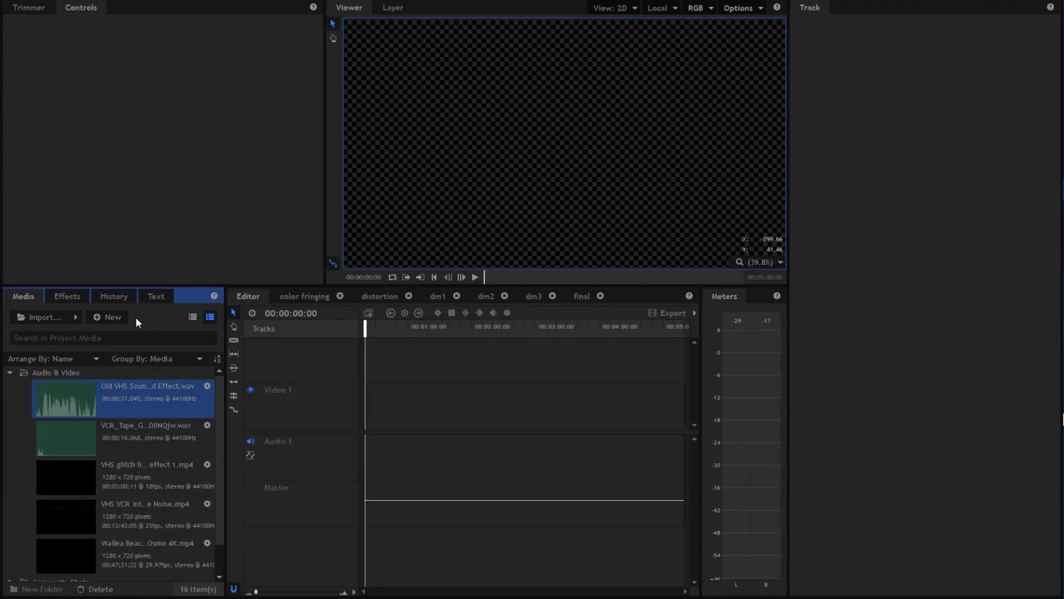
Step: Create a composite shot named "bluescreen" with the 1080p Full HD @ 24 fps template and a duration of 00:00:30:00
{"action": "left_click", "coordinate": [109, 316]}
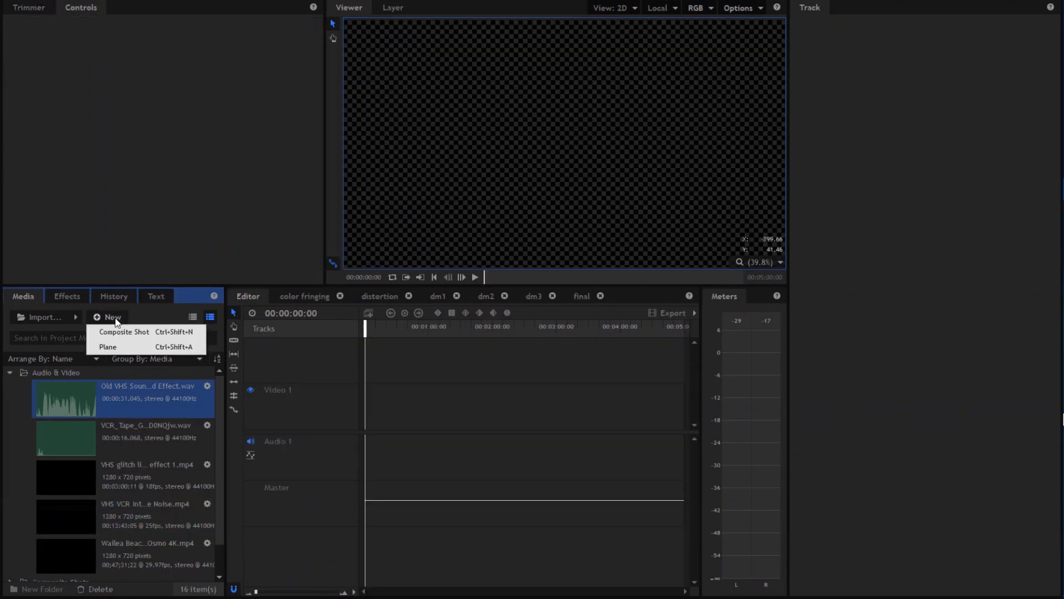
{"action": "left_click", "coordinate": [124, 332]}
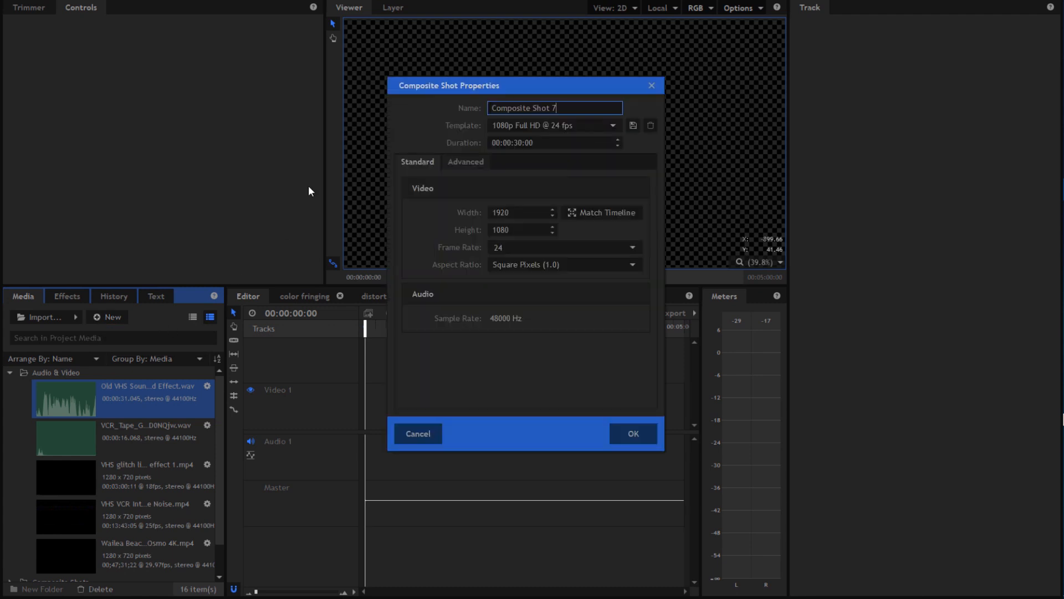
{"action": "left_click_drag", "start_coordinate": [558, 107], "coordinate": [403, 105]}
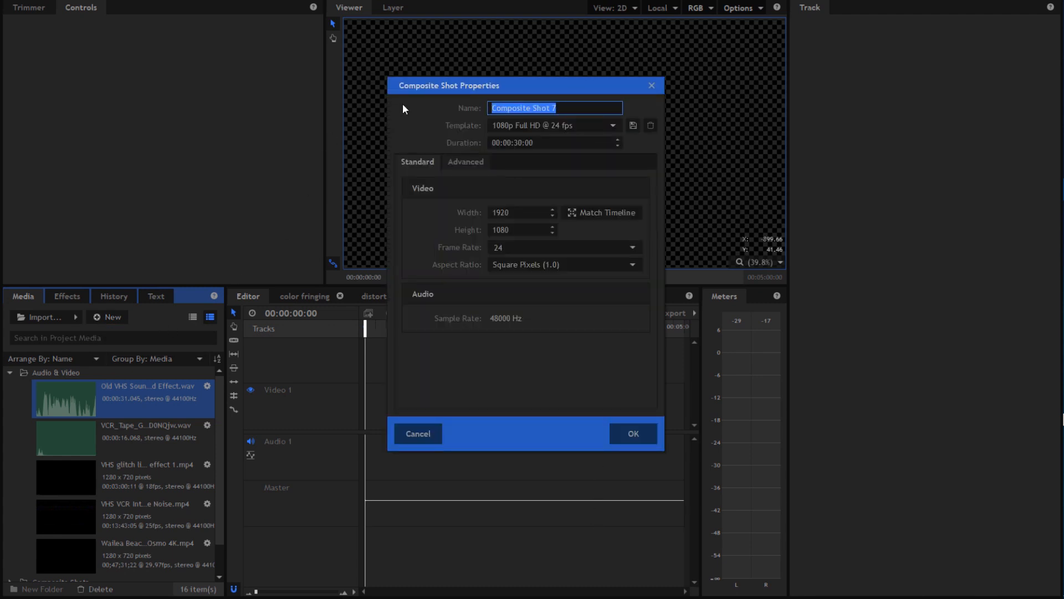
{"action": "key", "text": "BackSpace"}
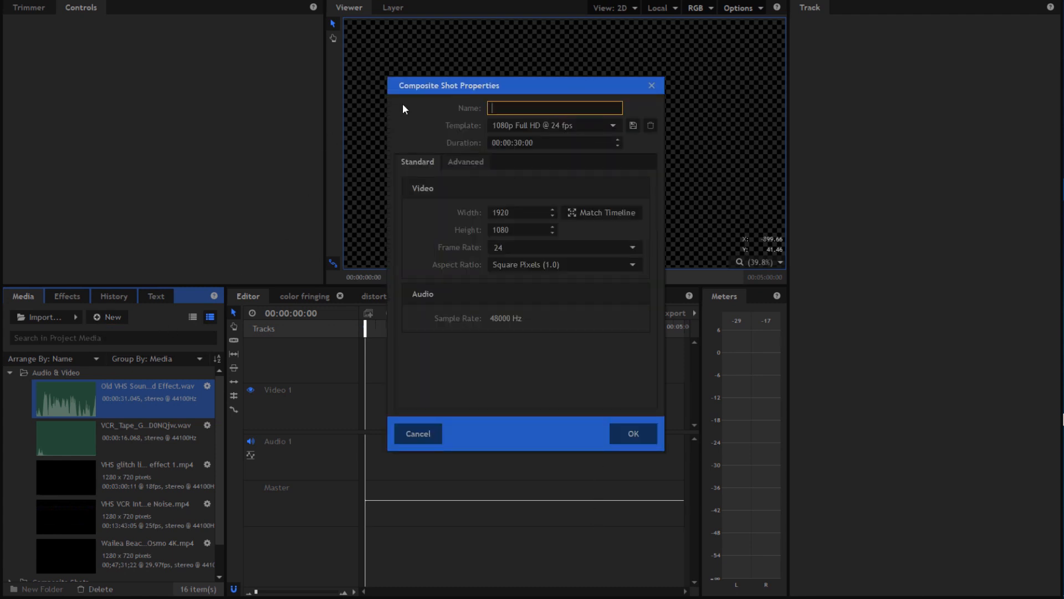
{"action": "type", "text": "bluesv"}
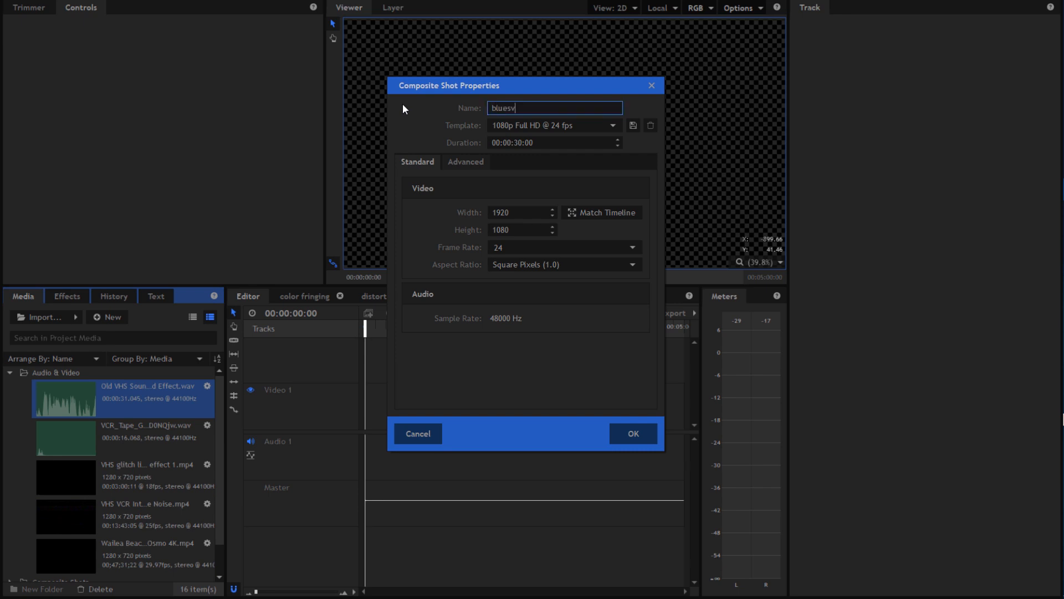
{"action": "type", "text": "reen"}
{"action": "left_click", "coordinate": [630, 433]}
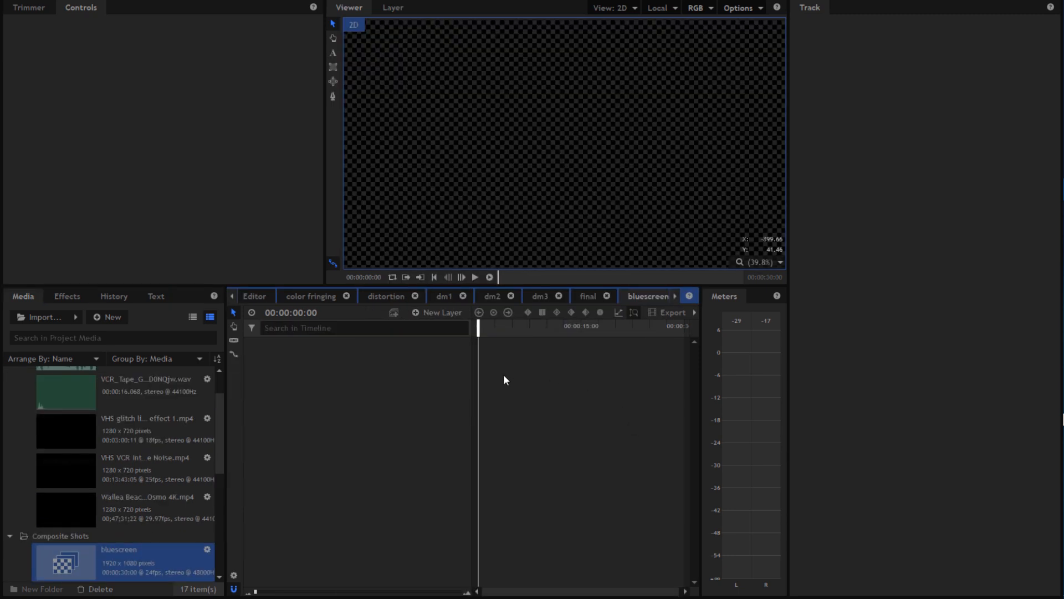
Step: Add a dark blue 1920 x 1080 plane layer to the bluescreen composite shot
{"action": "left_click", "coordinate": [421, 312]}
{"action": "left_click", "coordinate": [434, 328]}
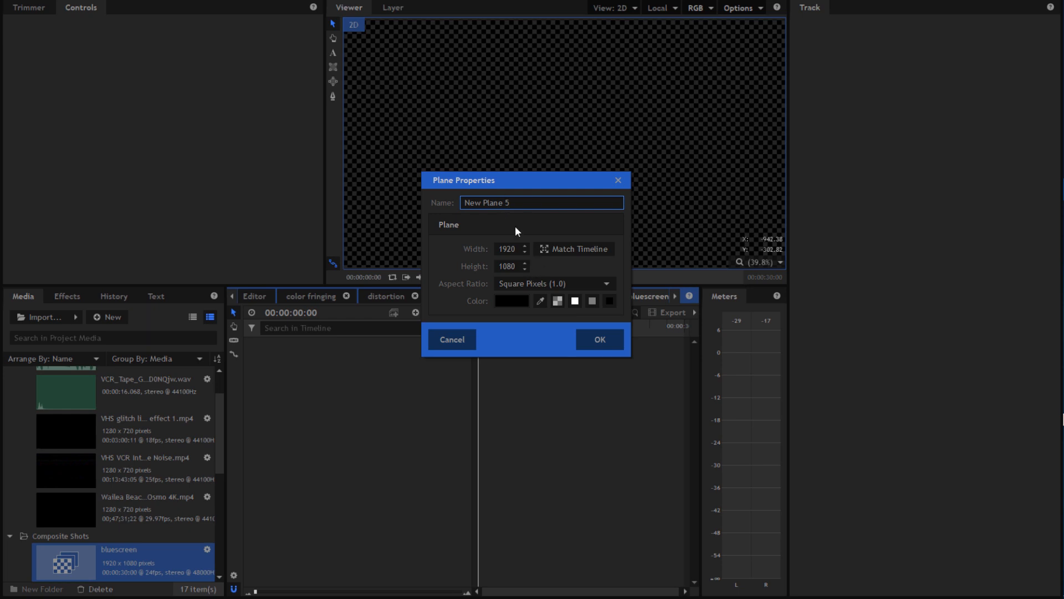
{"action": "left_click", "coordinate": [512, 300]}
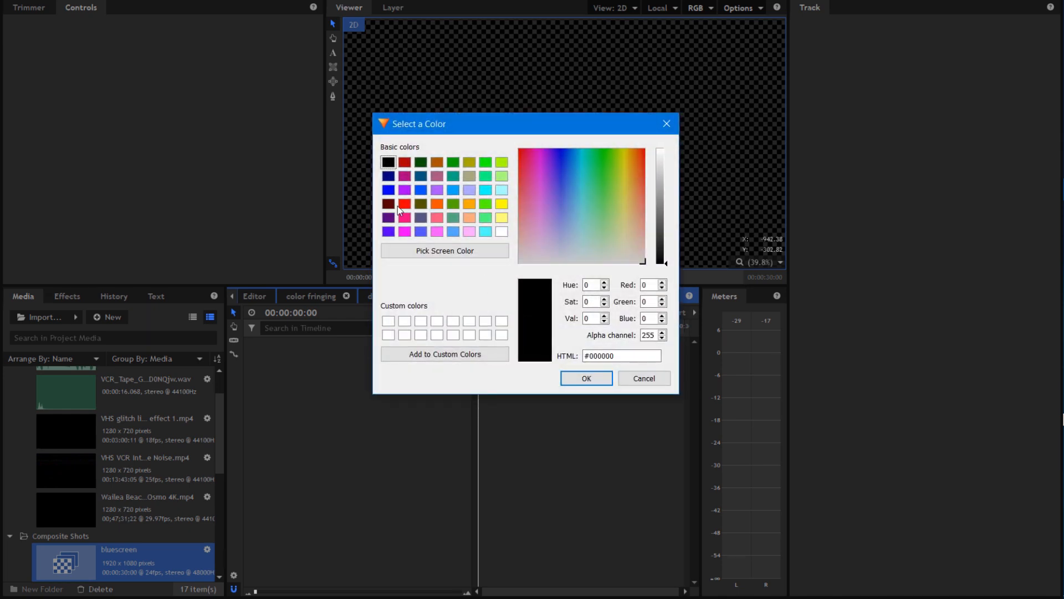
{"action": "left_click", "coordinate": [388, 176]}
{"action": "left_click", "coordinate": [587, 377]}
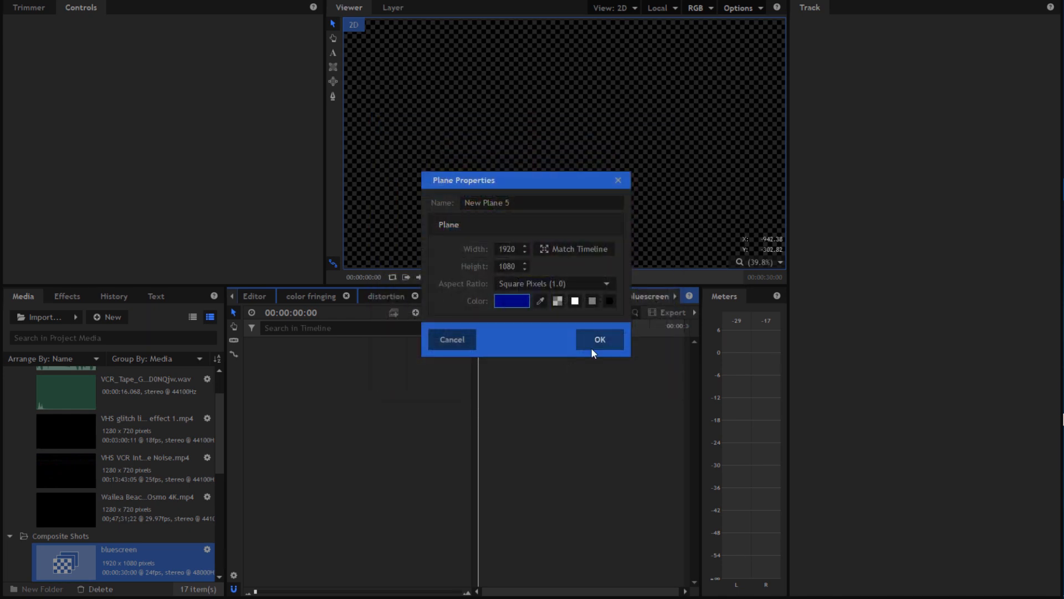
{"action": "left_click", "coordinate": [592, 344]}
{"action": "scroll", "coordinate": [558, 224], "scroll_direction": "down", "scroll_amount": 1}
{"action": "left_click", "coordinate": [476, 32]}
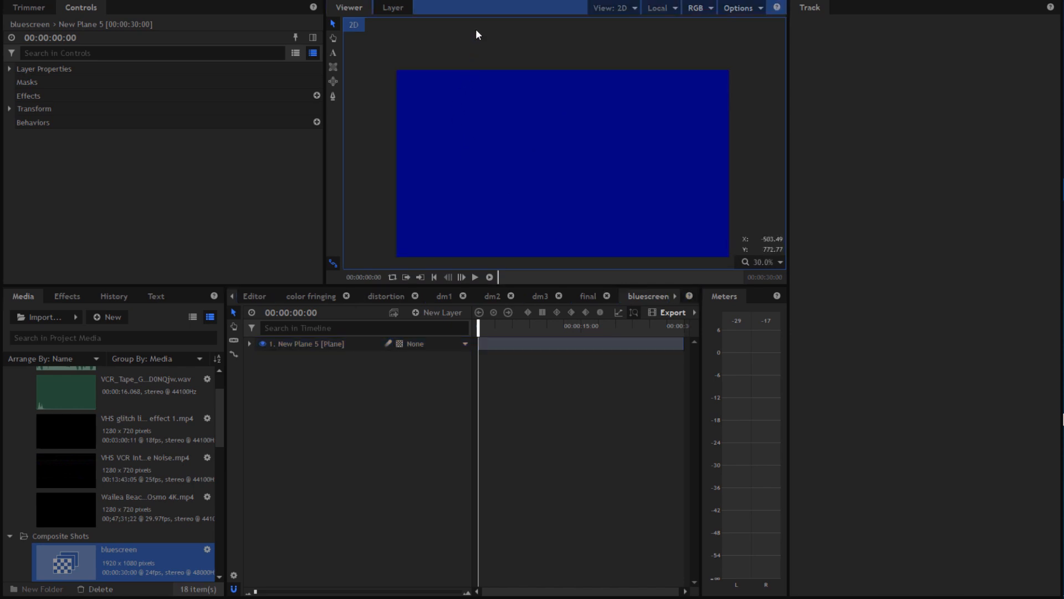
Step: Copy the Derez effect from the lower grade layer in the final shot onto the blue plane in the bluescreen shot
{"action": "left_click", "coordinate": [583, 296]}
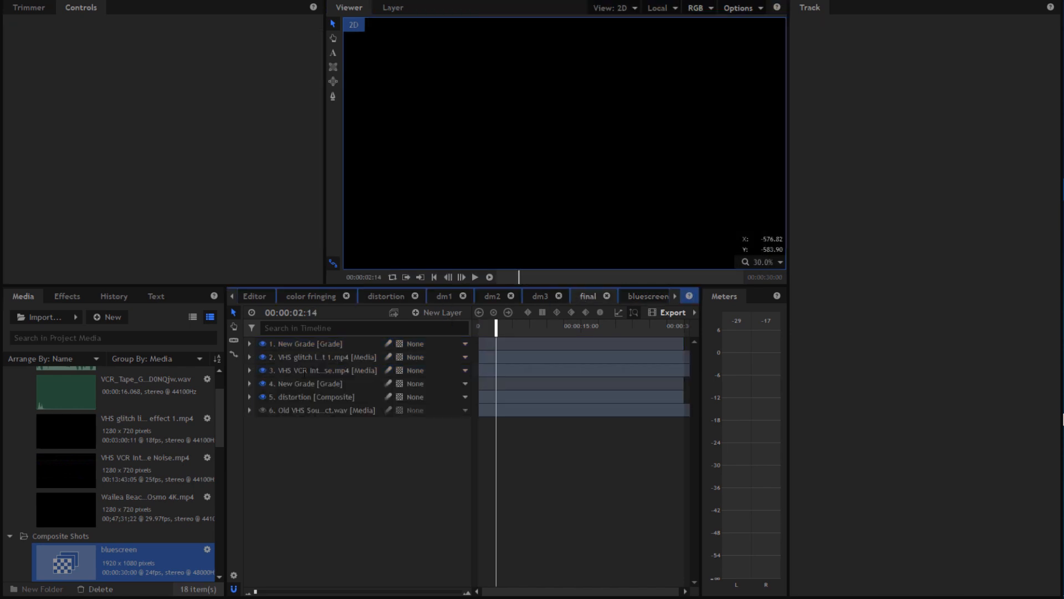
{"action": "left_click", "coordinate": [298, 385]}
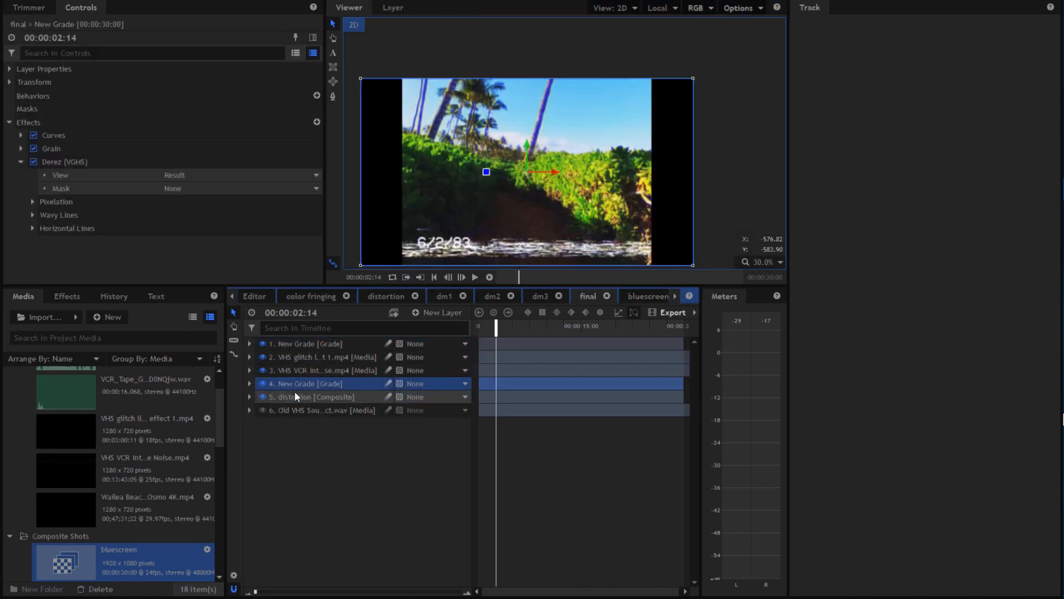
{"action": "left_click", "coordinate": [20, 161]}
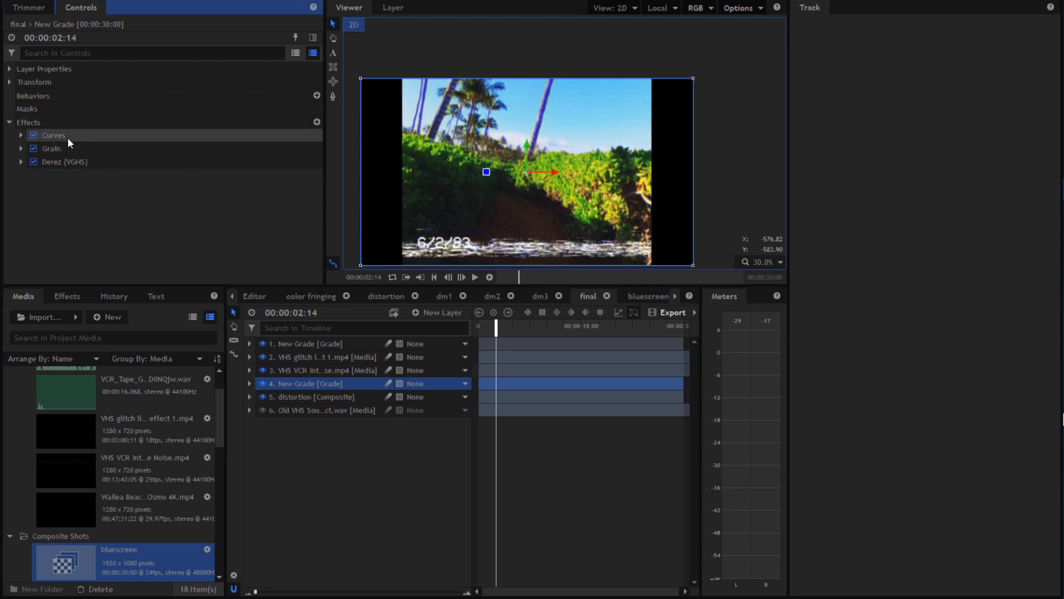
{"action": "left_click", "coordinate": [61, 163]}
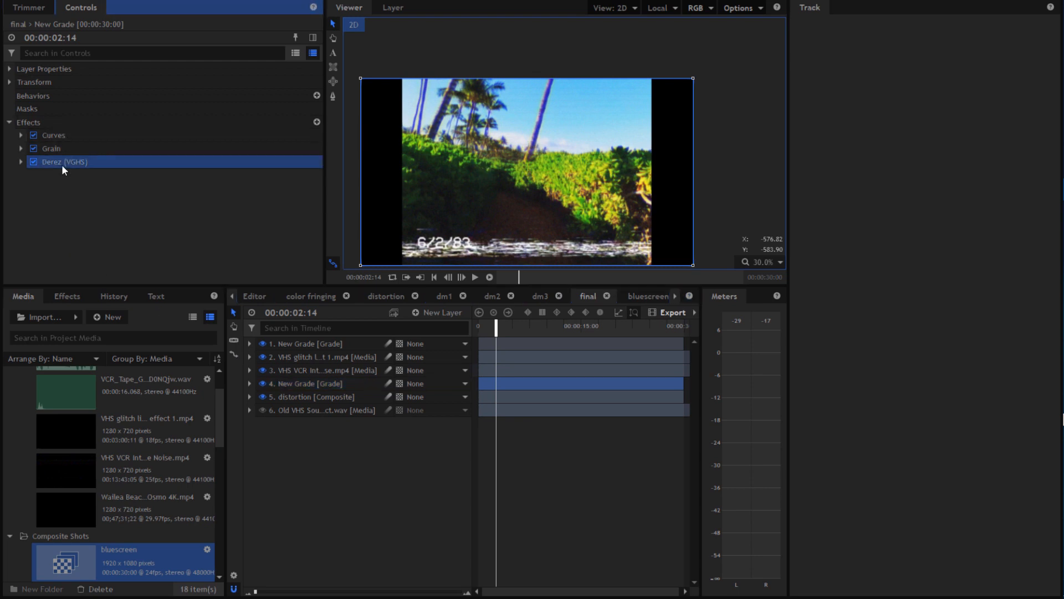
{"action": "left_click", "coordinate": [628, 296]}
{"action": "left_click", "coordinate": [301, 343]}
{"action": "key", "text": "ctrl+v"}
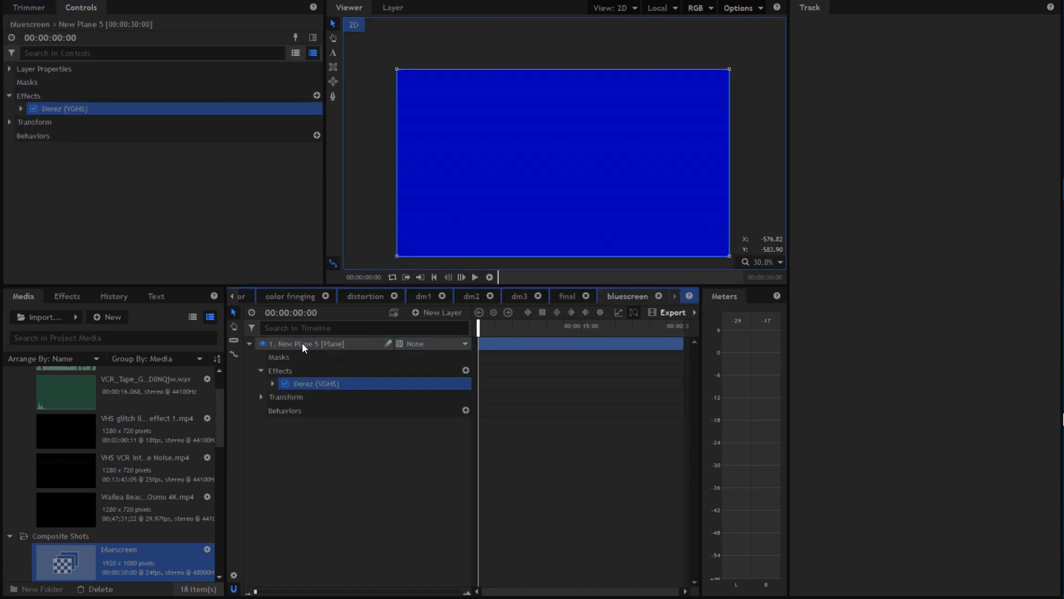
{"action": "left_click", "coordinate": [253, 344]}
Step: Copy the uppermost grade layer with the Letterbox effect from the final shot and paste it above the plane in bluescreen
{"action": "left_click", "coordinate": [571, 296]}
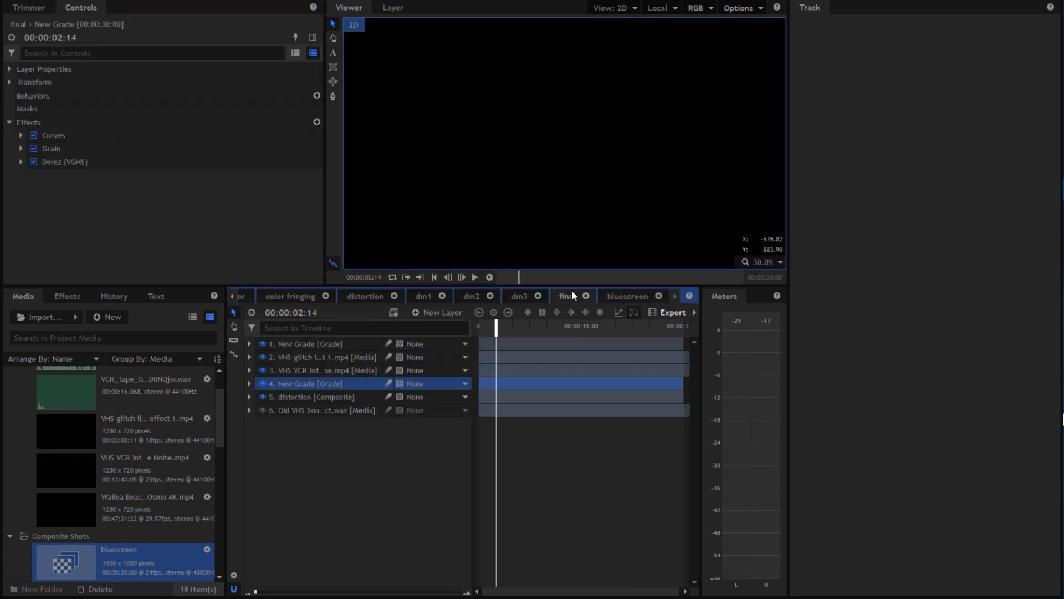
{"action": "double_click", "coordinate": [301, 341]}
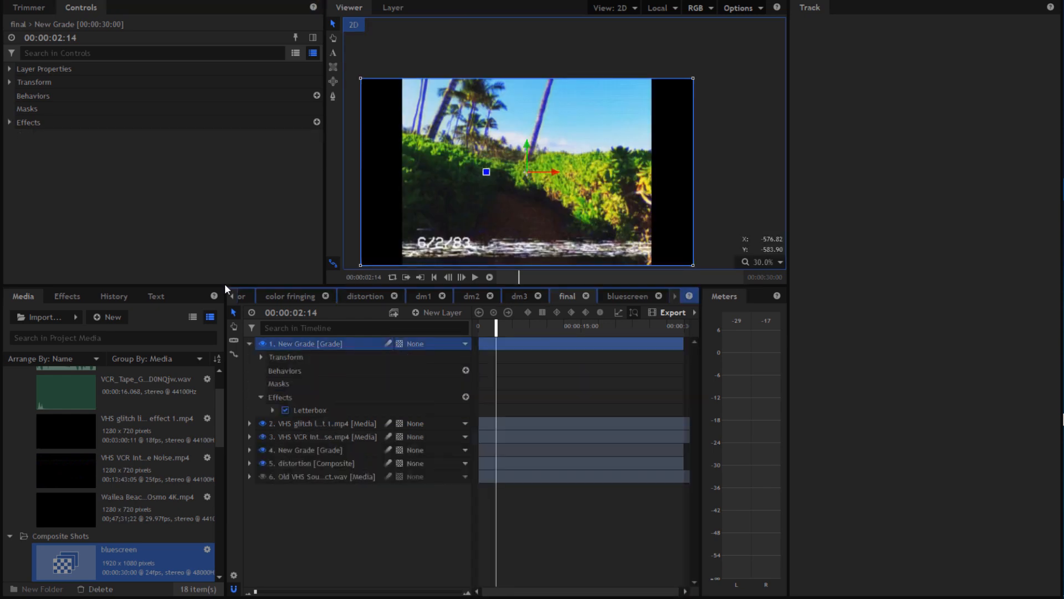
{"action": "left_click", "coordinate": [250, 343]}
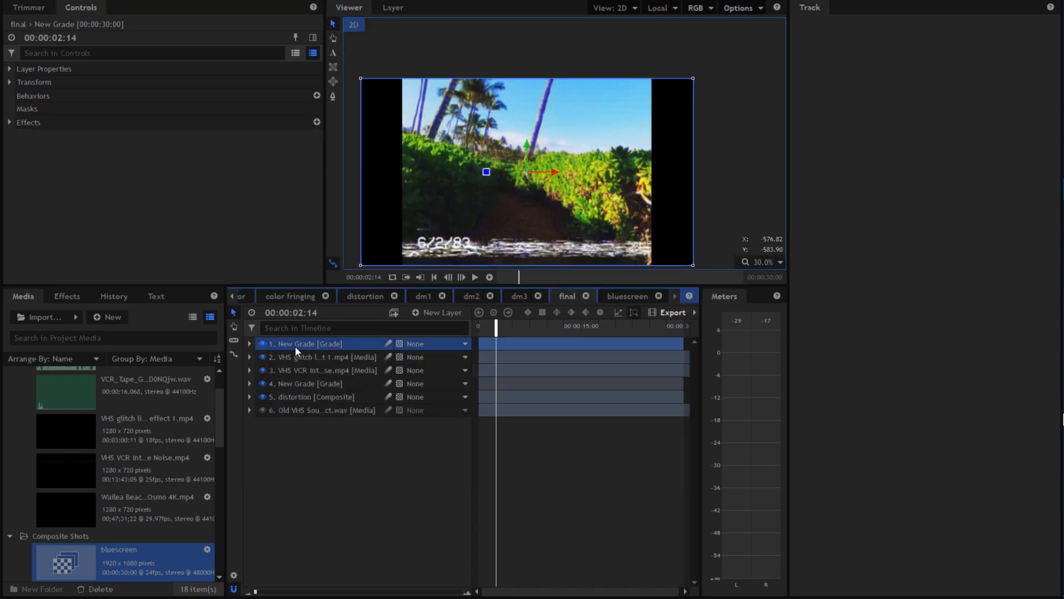
{"action": "left_click", "coordinate": [631, 296]}
{"action": "key", "text": "ctrl+v"}
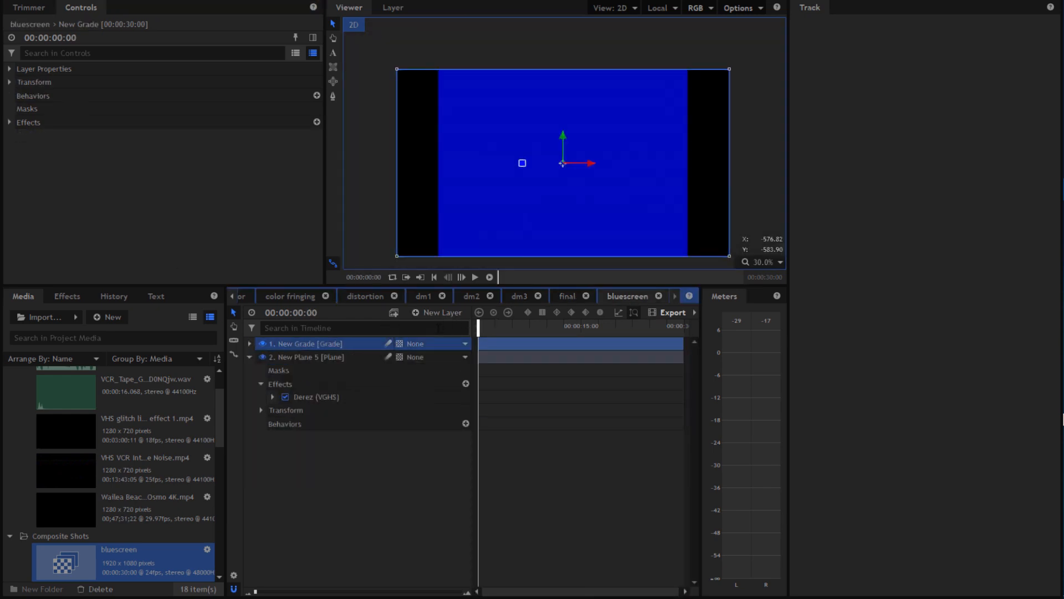
{"action": "left_click", "coordinate": [371, 116]}
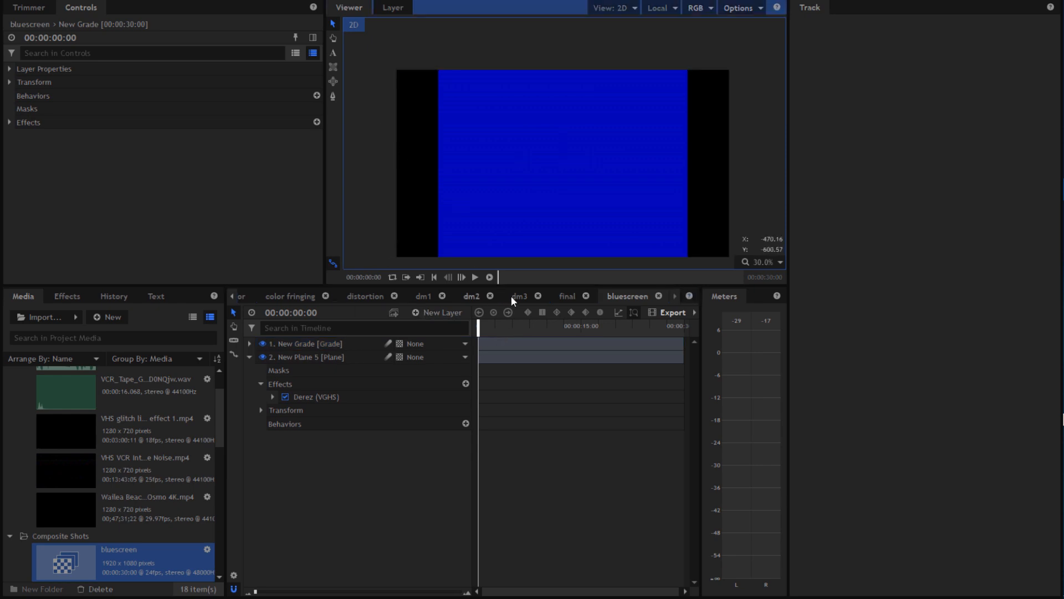
Step: Copy the short PLAY text layer from the color fringing shot into the bluescreen shot
{"action": "left_click", "coordinate": [294, 295]}
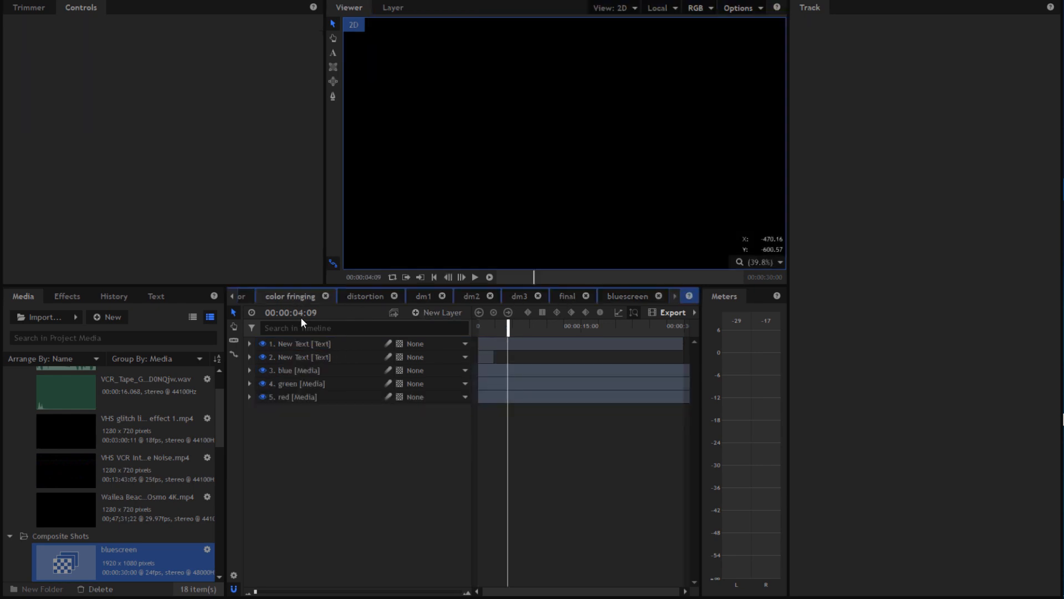
{"action": "left_click", "coordinate": [296, 356]}
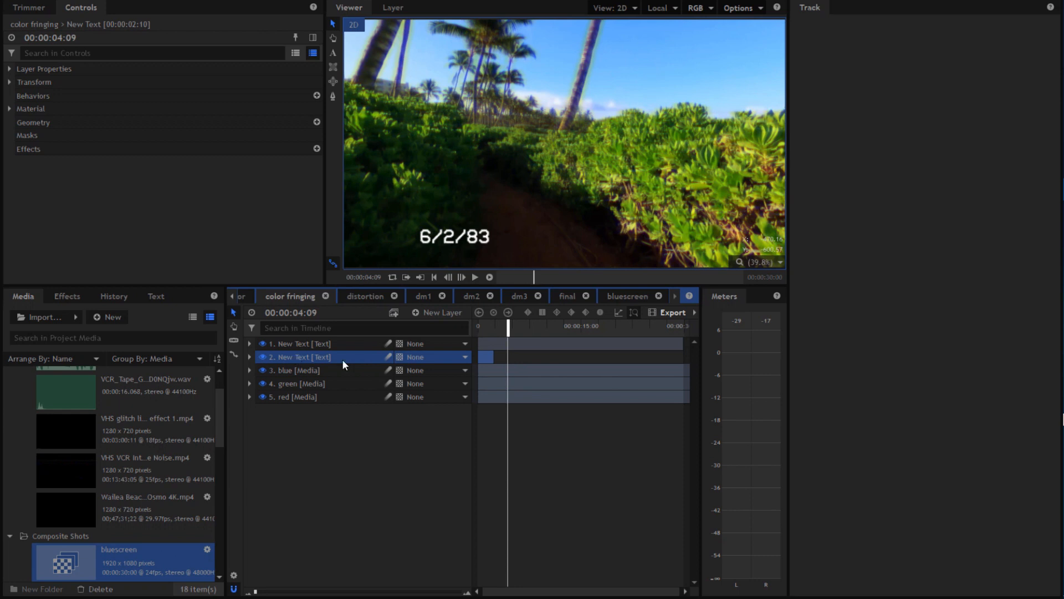
{"action": "left_click", "coordinate": [627, 296]}
{"action": "left_click", "coordinate": [487, 343]}
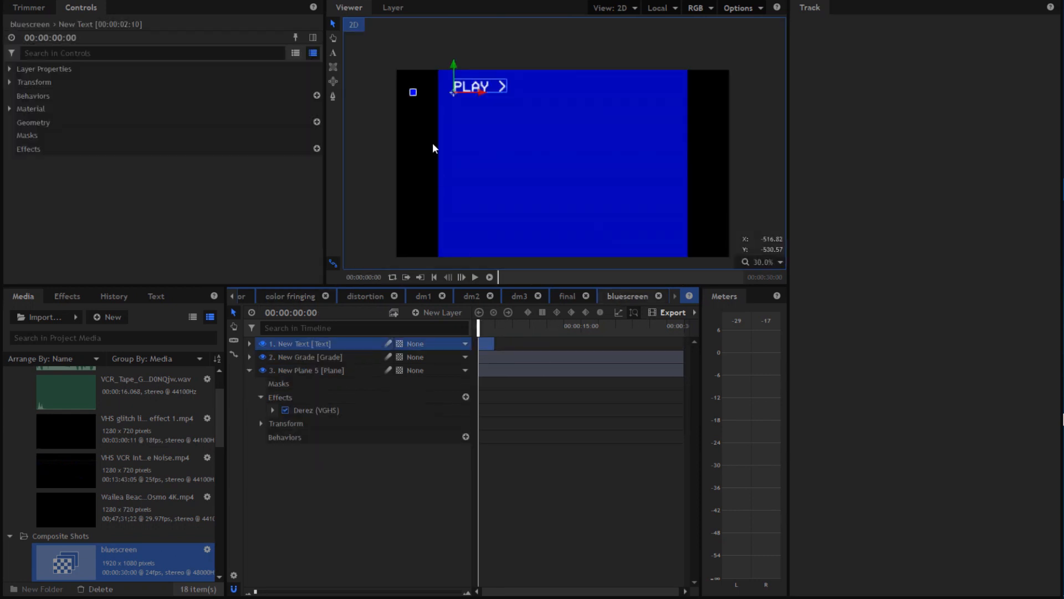
Step: Replace the pasted PLAY text with "CH 03"
{"action": "left_click", "coordinate": [333, 52]}
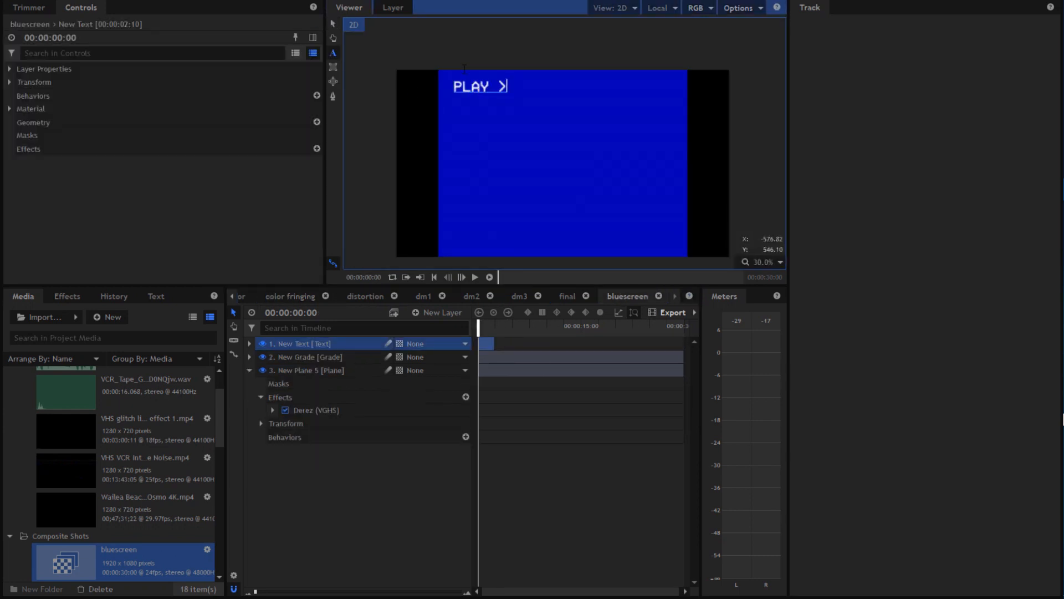
{"action": "key", "text": "BackSpace"}
{"action": "key", "text": "BackSpace"}
{"action": "key", "text": "BackSpace"}
{"action": "key", "text": "BackSpace"}
{"action": "key", "text": "BackSpace"}
{"action": "key", "text": "BackSpace"}
{"action": "type", "text": "Chann"}
{"action": "key", "text": "BackSpace"}
{"action": "key", "text": "BackSpace"}
{"action": "key", "text": "BackSpace"}
{"action": "key", "text": "BackSpace"}
{"action": "type", "text": "H"}
{"action": "key", "text": "BackSpace"}
{"action": "type", "text": "H 03"}
{"action": "left_click", "coordinate": [333, 23]}
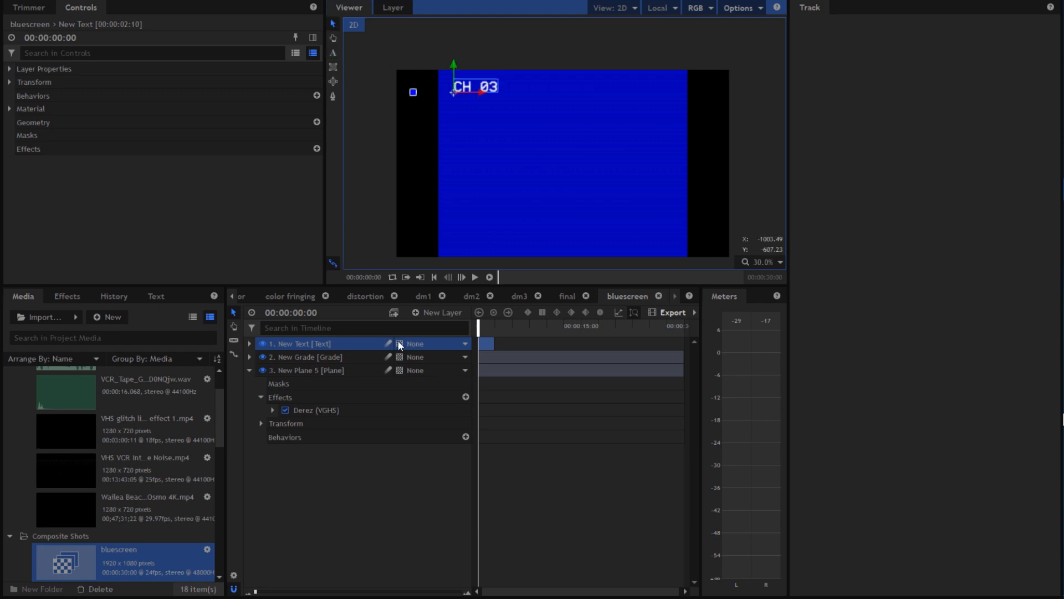
Step: Slice the CH 03 text layer in two at 00:00:00:22
{"action": "left_click", "coordinate": [475, 277]}
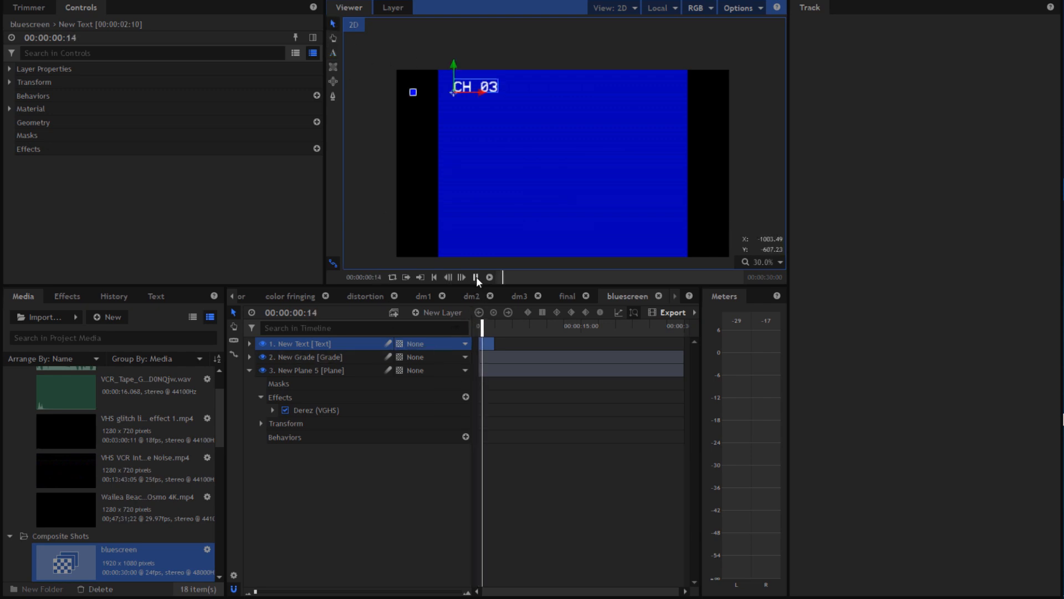
{"action": "left_click", "coordinate": [233, 340]}
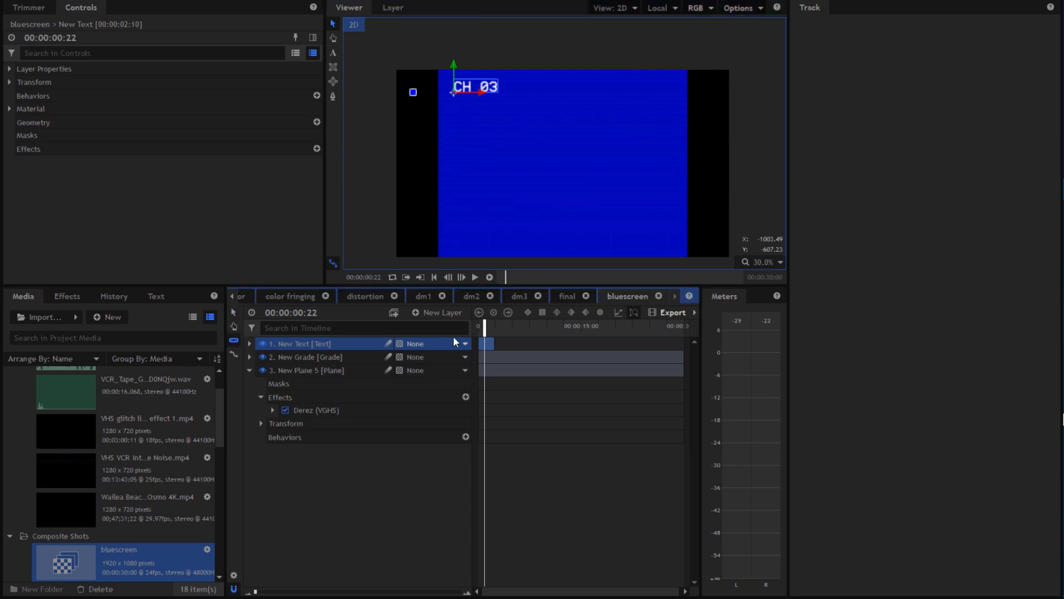
{"action": "key", "text": "ctrl+d"}
{"action": "left_click", "coordinate": [234, 312]}
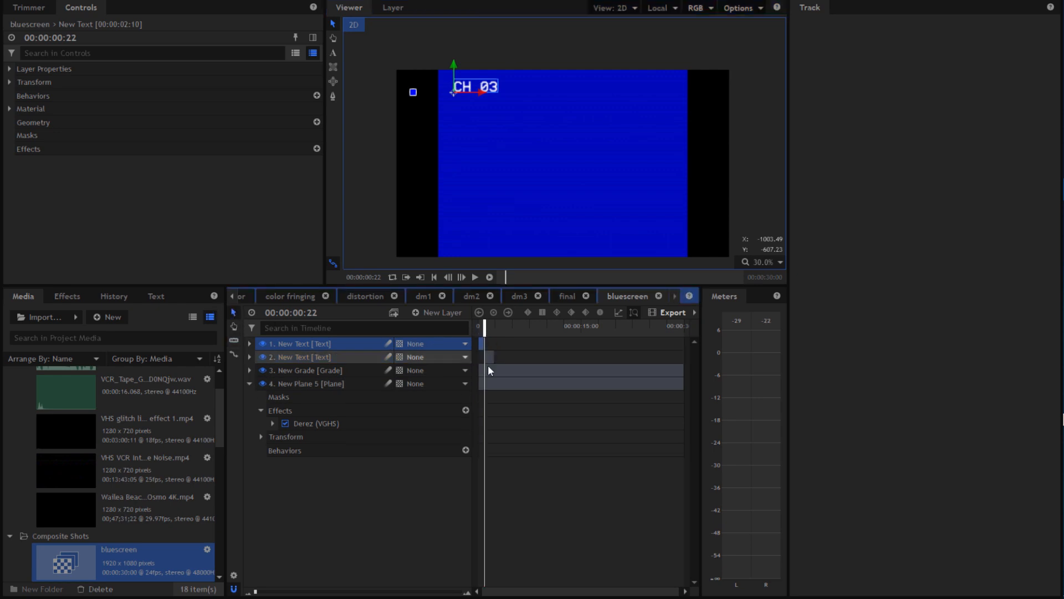
Step: Change the text of the segment after the cut to "VCR" and play back the text switch
{"action": "left_click", "coordinate": [488, 355]}
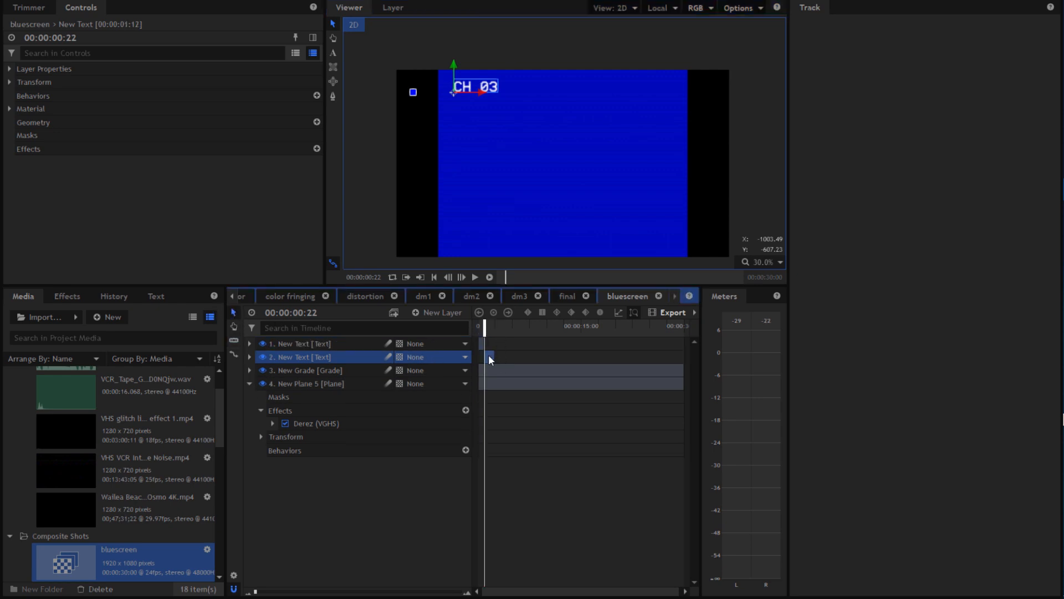
{"action": "left_click", "coordinate": [333, 52]}
{"action": "key", "text": "BackSpace"}
{"action": "key", "text": "BackSpace"}
{"action": "key", "text": "BackSpace"}
{"action": "key", "text": "BackSpace"}
{"action": "key", "text": "BackSpace"}
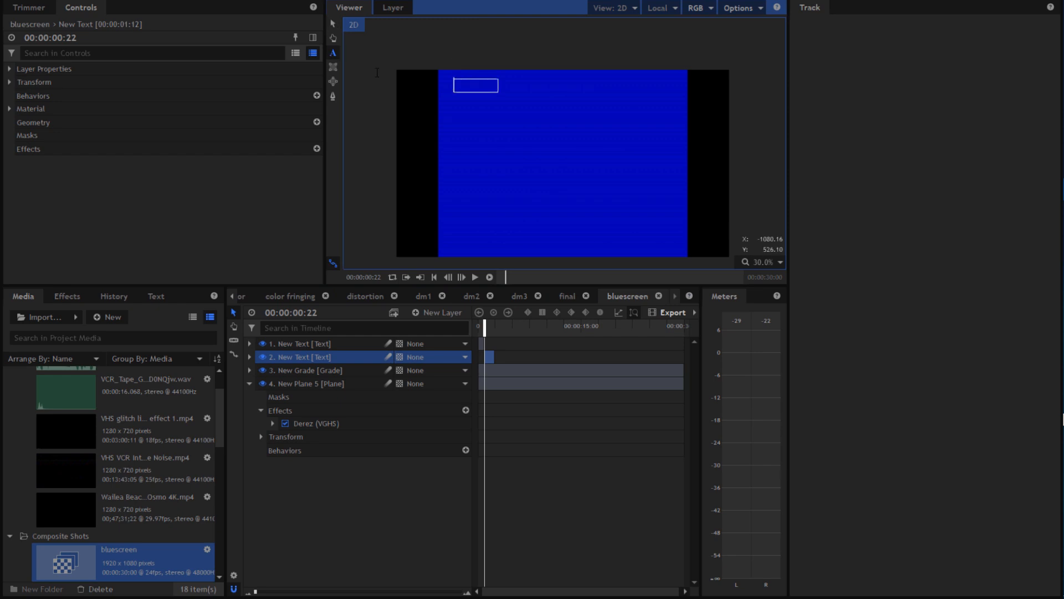
{"action": "type", "text": "UCR"}
{"action": "left_click", "coordinate": [333, 26]}
{"action": "left_click", "coordinate": [381, 132]}
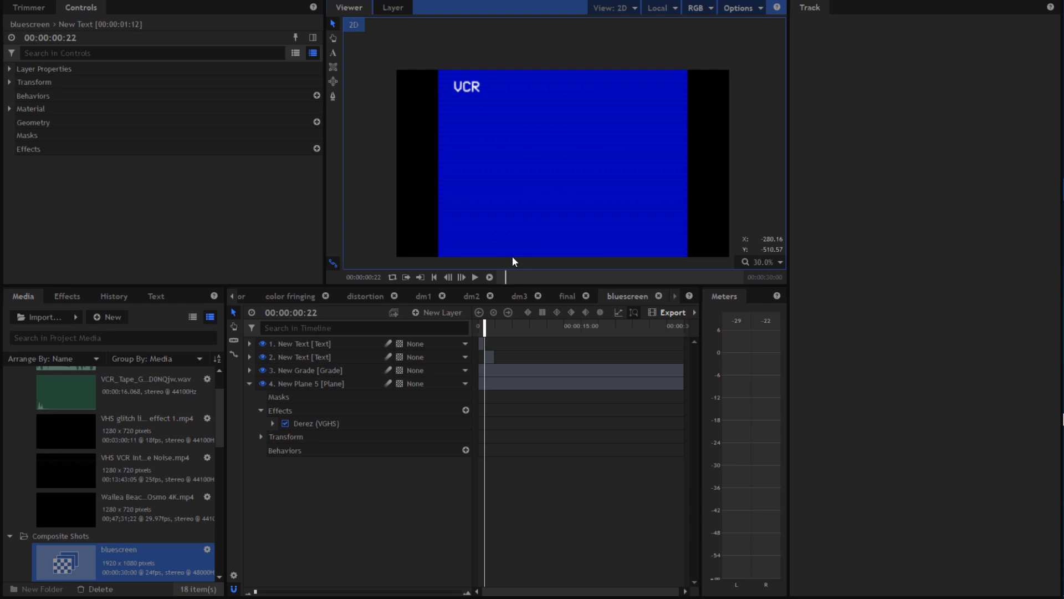
{"action": "left_click", "coordinate": [479, 328]}
{"action": "left_click", "coordinate": [478, 277]}
{"action": "left_click", "coordinate": [478, 277]}
Step: Add the VCR_Tape_Going_In sound effect clip as the lowest layer of the bluescreen shot, starting at 00:00:00:00
{"action": "scroll", "coordinate": [138, 454], "scroll_direction": "down", "scroll_amount": 5}
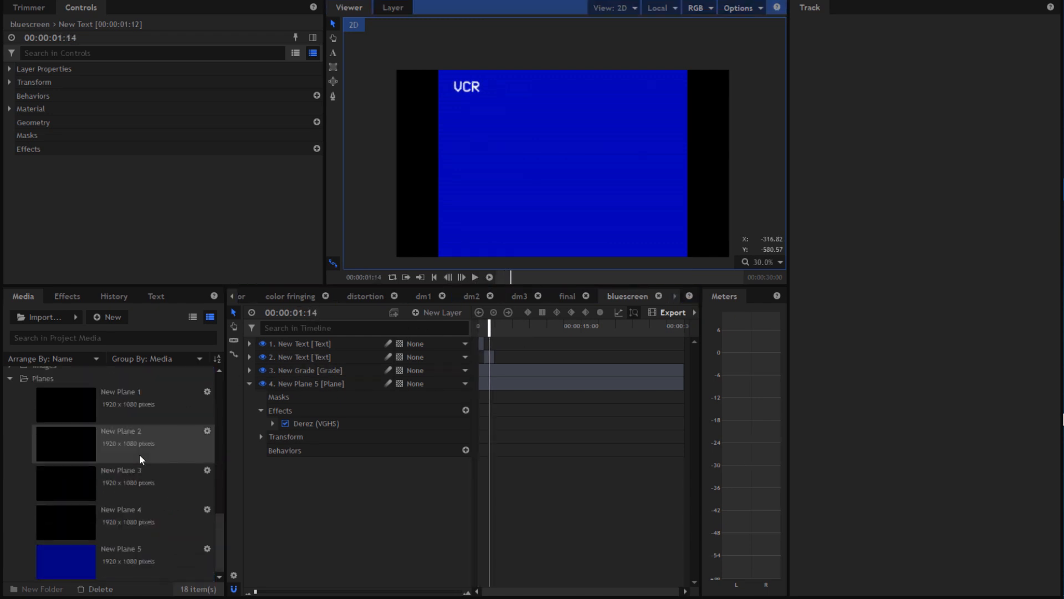
{"action": "scroll", "coordinate": [142, 453], "scroll_direction": "up", "scroll_amount": 10}
{"action": "scroll", "coordinate": [142, 454], "scroll_direction": "down", "scroll_amount": 8}
{"action": "scroll", "coordinate": [143, 451], "scroll_direction": "down", "scroll_amount": 4}
{"action": "scroll", "coordinate": [143, 451], "scroll_direction": "up", "scroll_amount": 5}
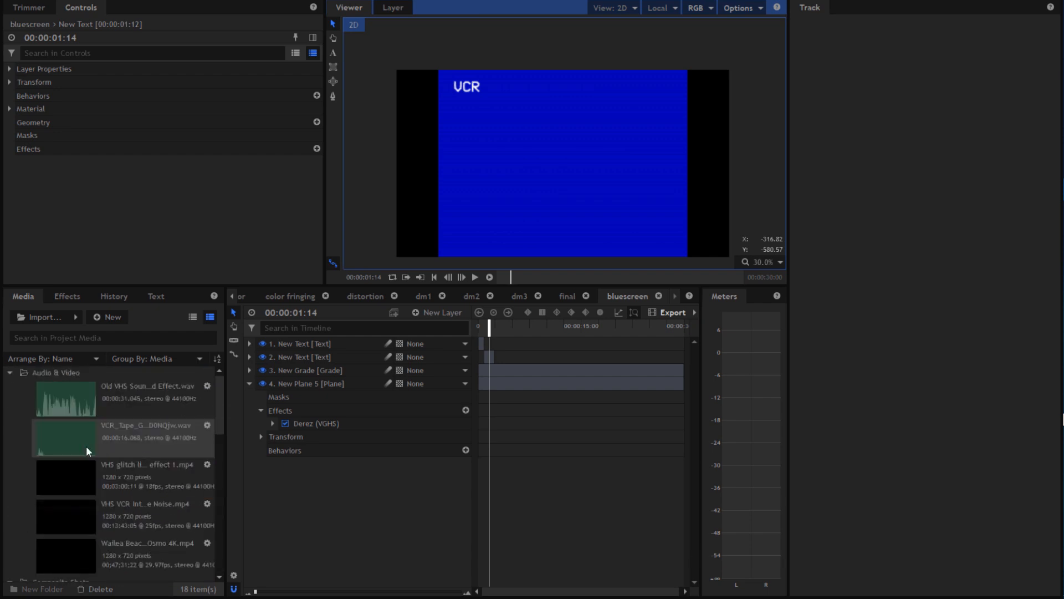
{"action": "left_click_drag", "start_coordinate": [80, 436], "coordinate": [351, 498]}
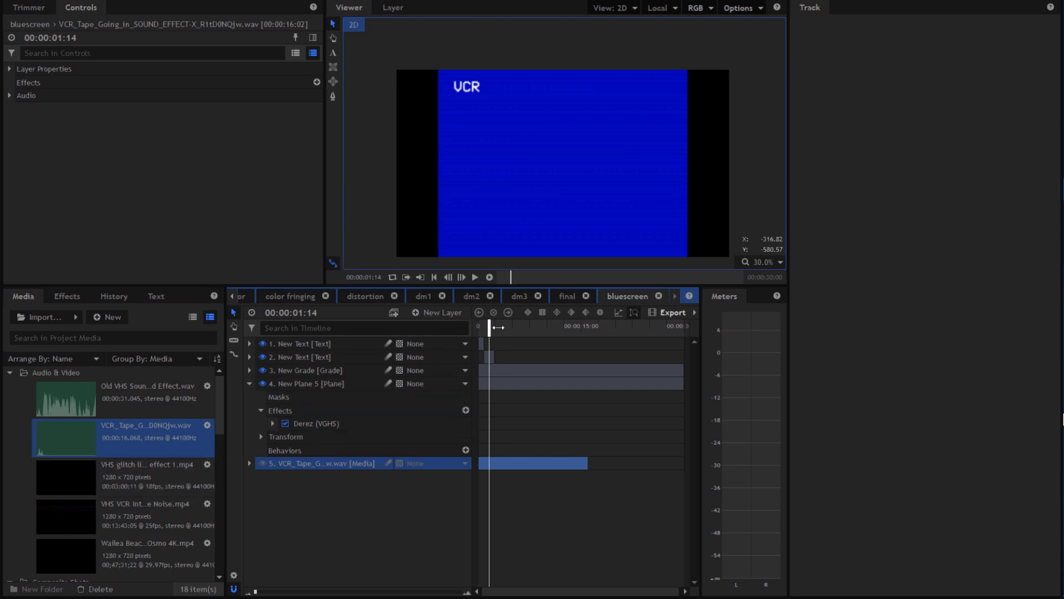
Step: Play back the shot with sound and shift the tape sound clip to start where the VCR text begins
{"action": "left_click_drag", "start_coordinate": [490, 330], "coordinate": [466, 331]}
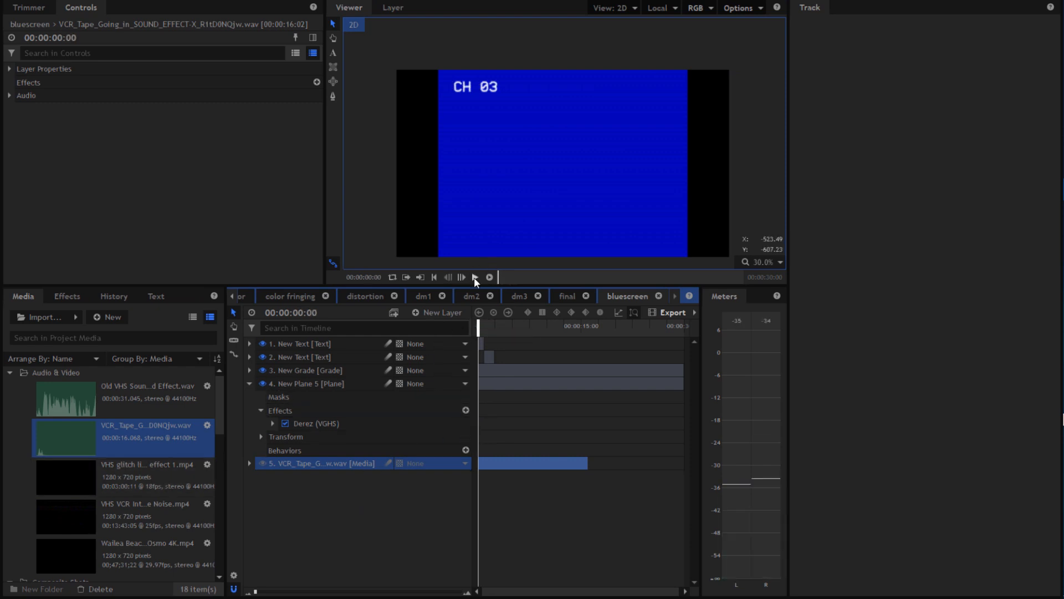
{"action": "left_click", "coordinate": [474, 277]}
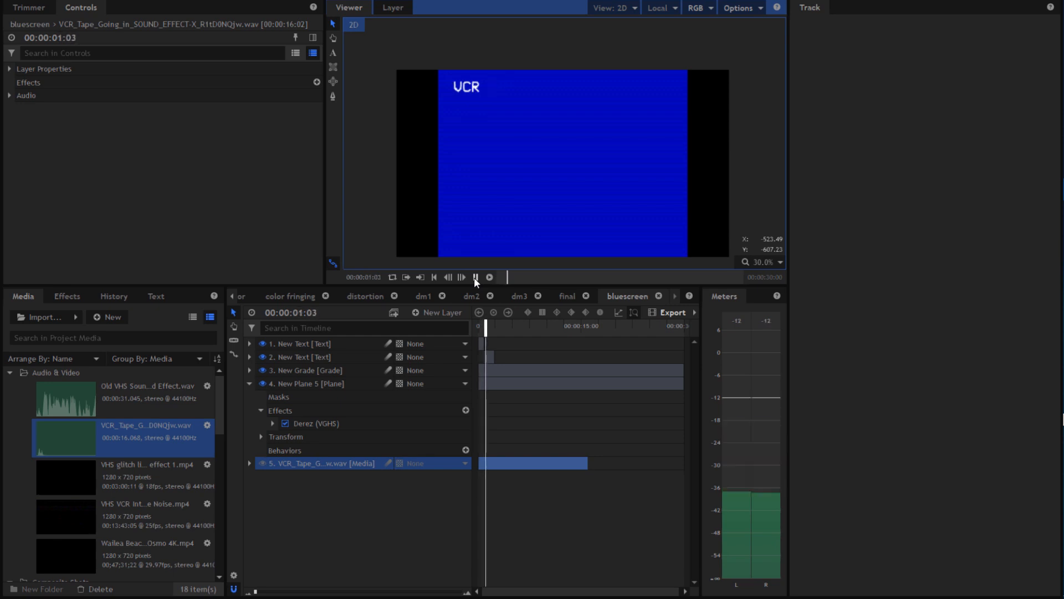
{"action": "left_click", "coordinate": [474, 277]}
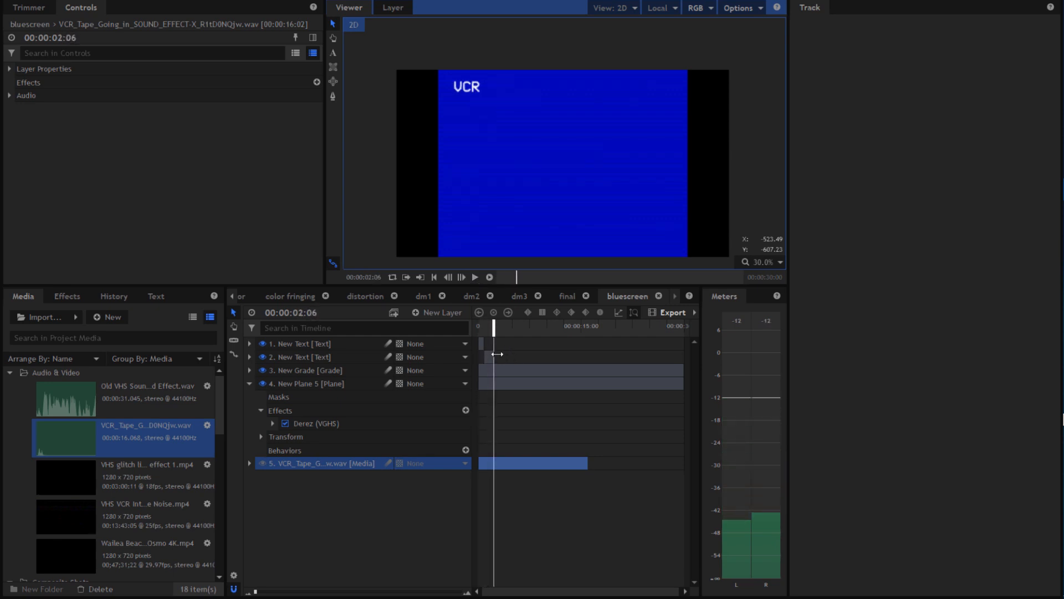
{"action": "left_click", "coordinate": [501, 355]}
{"action": "left_click", "coordinate": [491, 355]}
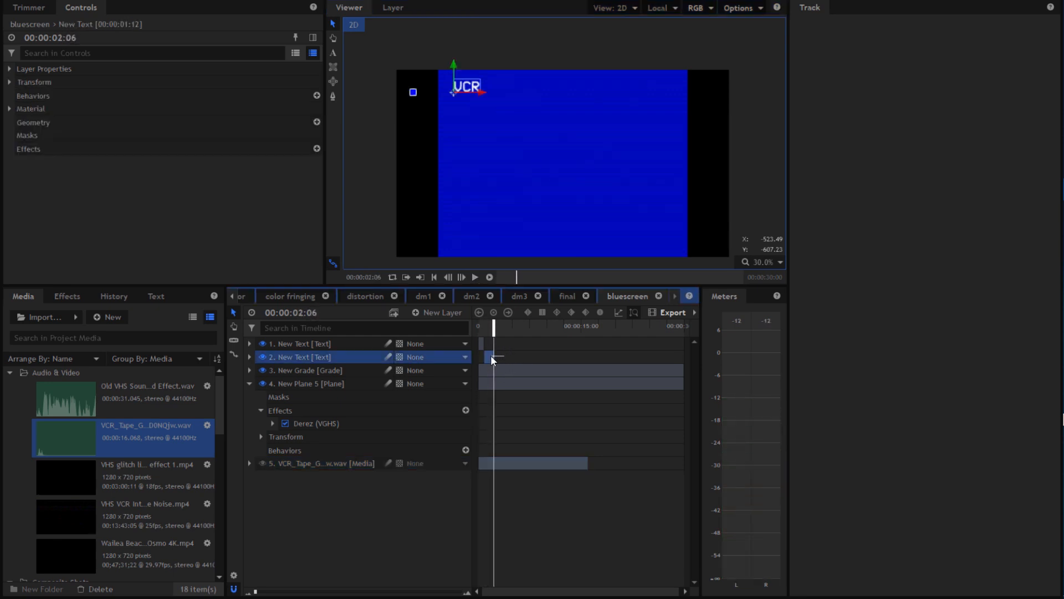
{"action": "left_click", "coordinate": [499, 354]}
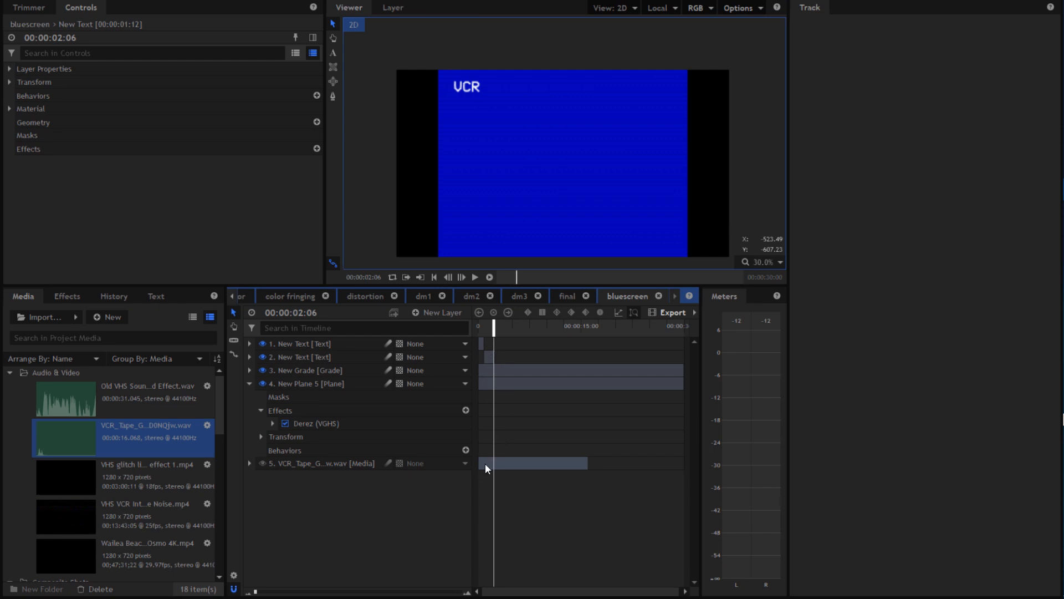
{"action": "left_click_drag", "start_coordinate": [484, 463], "coordinate": [492, 463]}
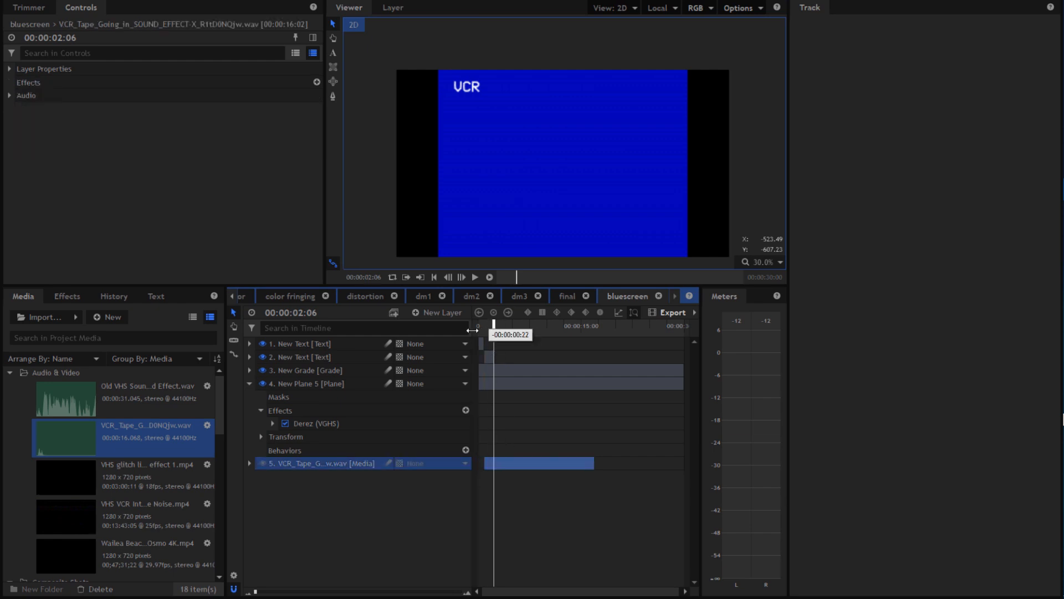
Step: Play back the shot from the start and extend the VCR text layer to the end of the timeline
{"action": "left_click_drag", "start_coordinate": [488, 323], "coordinate": [464, 314]}
{"action": "left_click", "coordinate": [475, 276]}
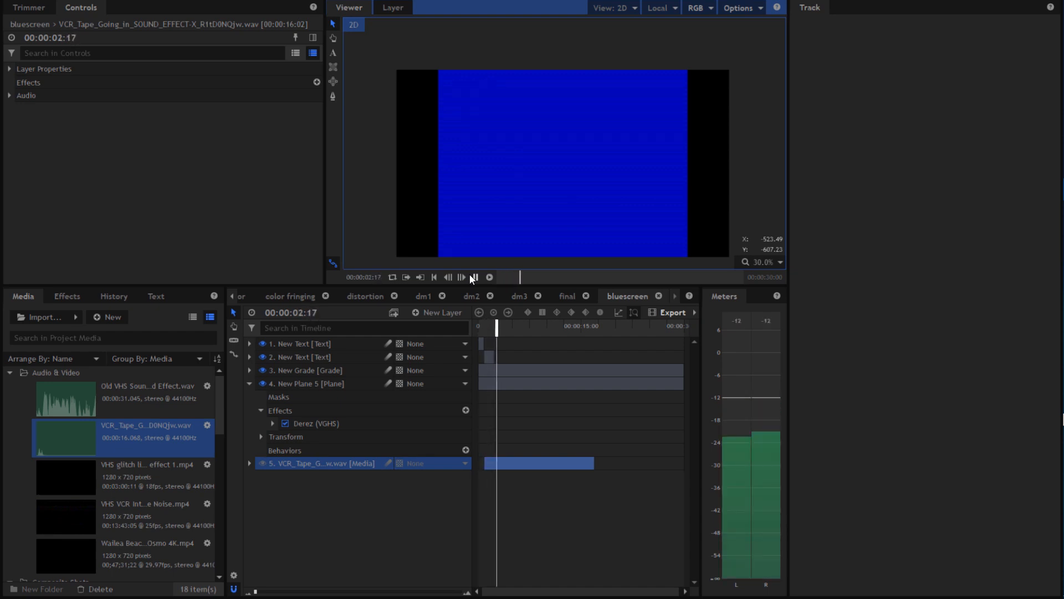
{"action": "left_click", "coordinate": [474, 278]}
{"action": "left_click_drag", "start_coordinate": [494, 357], "coordinate": [682, 358]}
Step: Play the bluescreen shot from the start and scrub to about 00:00:14:04 to check the text and tape sound
{"action": "left_click", "coordinate": [479, 328]}
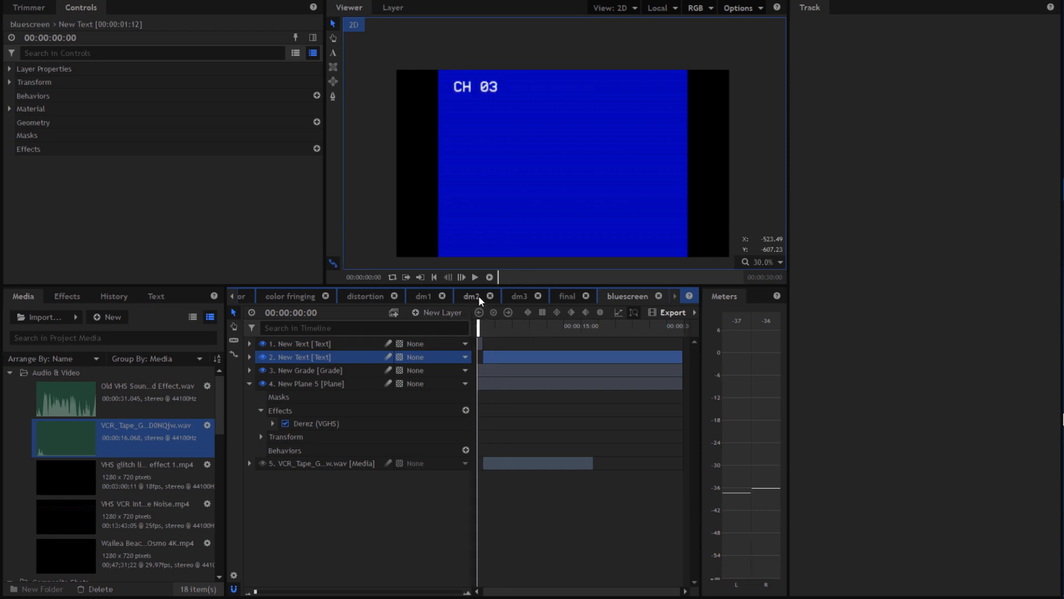
{"action": "left_click", "coordinate": [475, 277]}
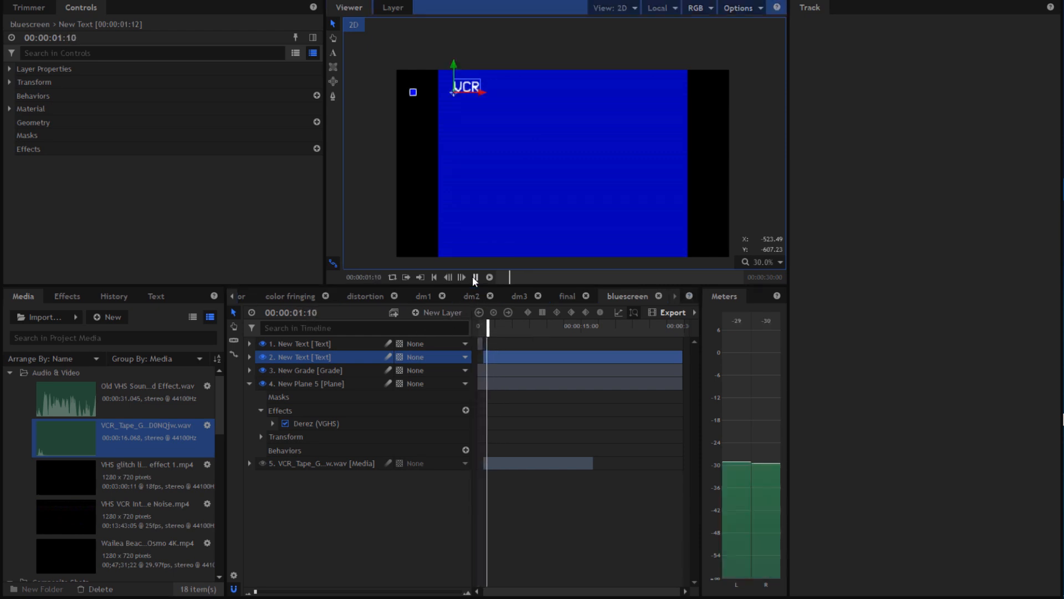
{"action": "left_click", "coordinate": [375, 207]}
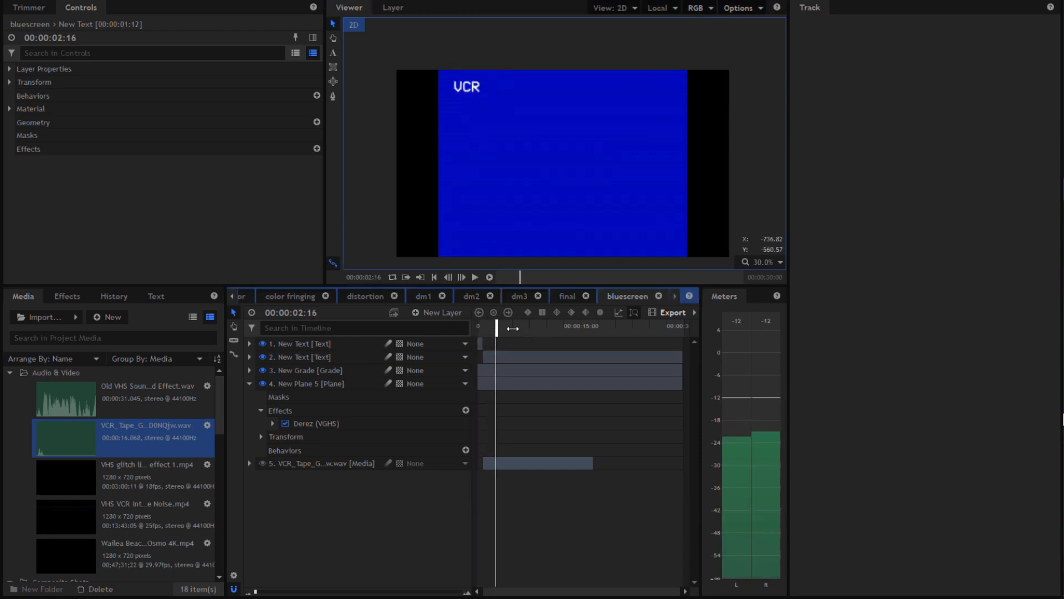
{"action": "left_click_drag", "start_coordinate": [517, 331], "coordinate": [579, 334]}
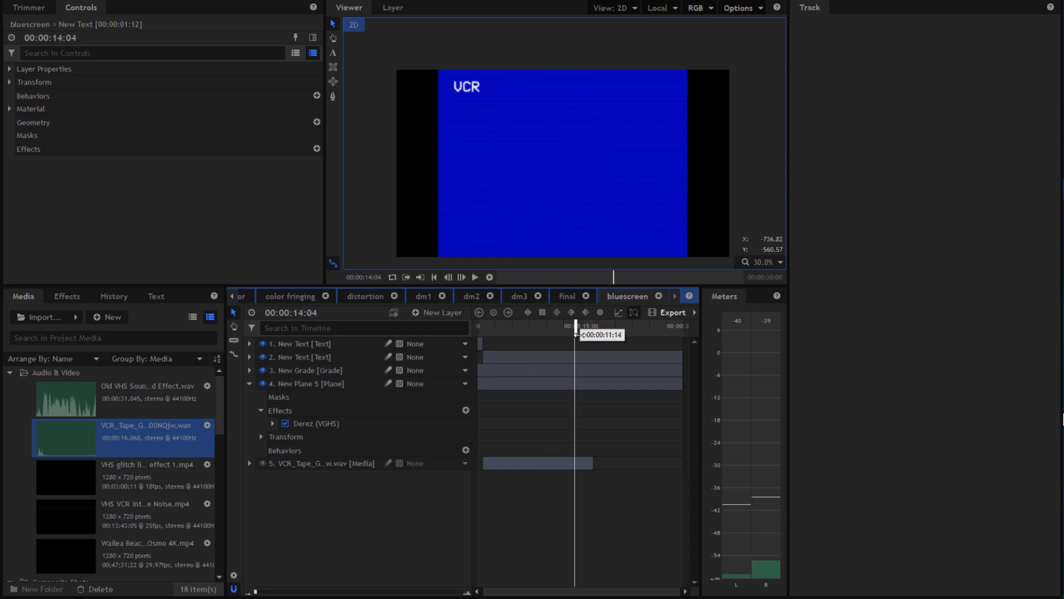
Step: Slice the VCR text layer at 00:00:14:16 and change the second piece's text to VCR SIGNAL LOST
{"action": "left_click", "coordinate": [579, 356]}
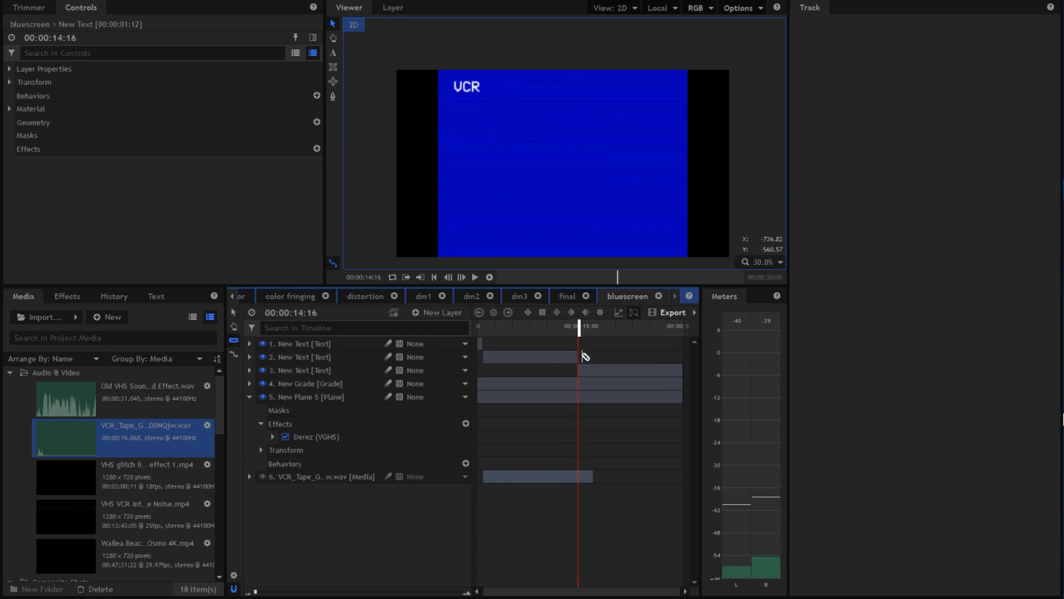
{"action": "left_click", "coordinate": [234, 312]}
{"action": "left_click_drag", "start_coordinate": [567, 331], "coordinate": [601, 330]}
{"action": "left_click", "coordinate": [600, 372]}
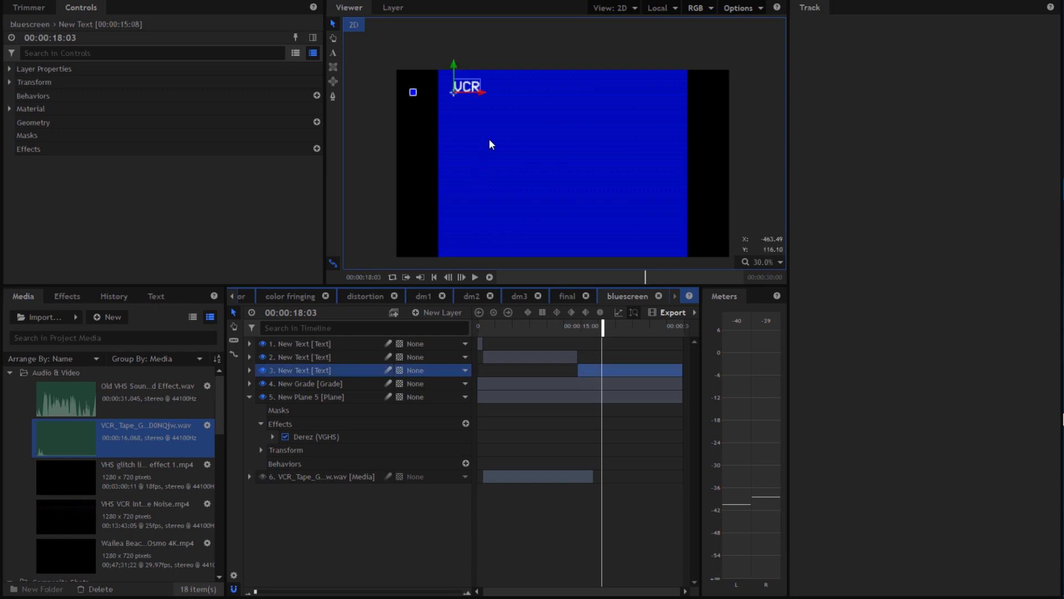
{"action": "left_click", "coordinate": [333, 54]}
{"action": "left_click", "coordinate": [481, 86]}
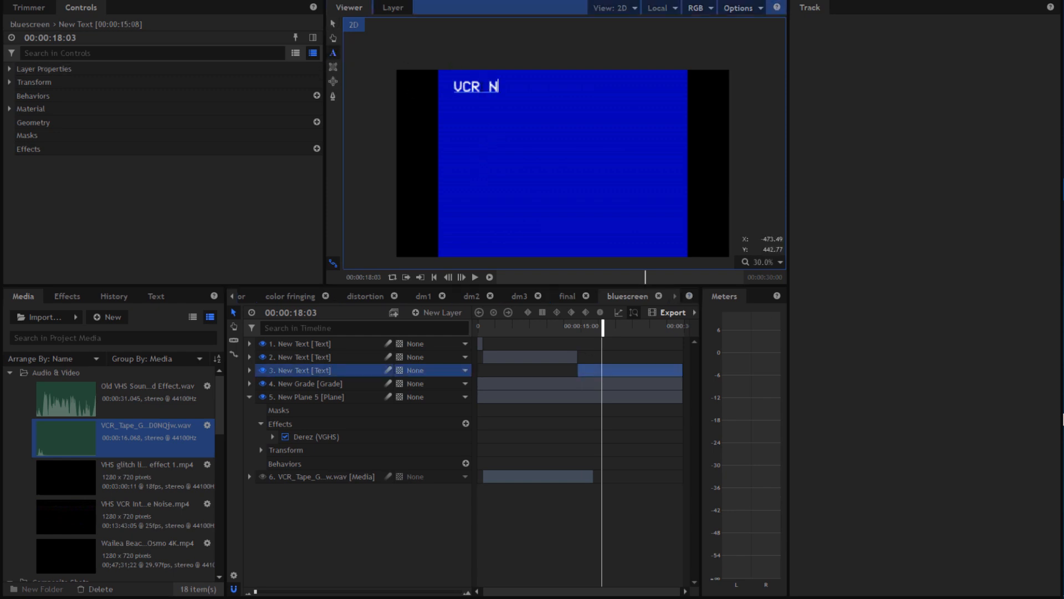
{"action": "key", "text": "BackSpace"}
{"action": "key", "text": "BackSpace"}
{"action": "key", "text": "BackSpace"}
{"action": "type", "text": "SIGNAL LOST"}
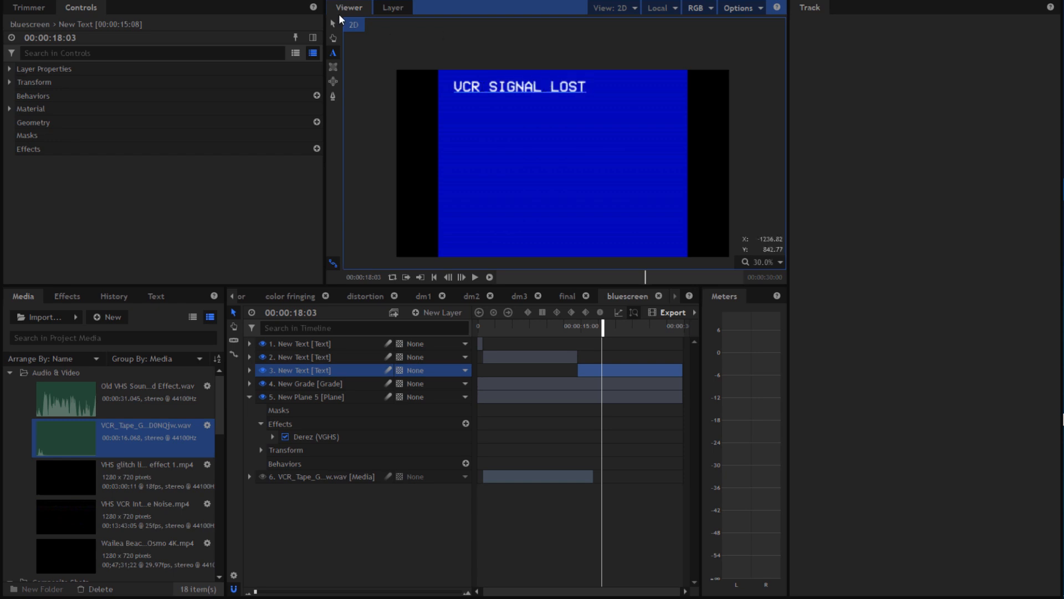
{"action": "left_click", "coordinate": [333, 24]}
{"action": "left_click", "coordinate": [534, 371]}
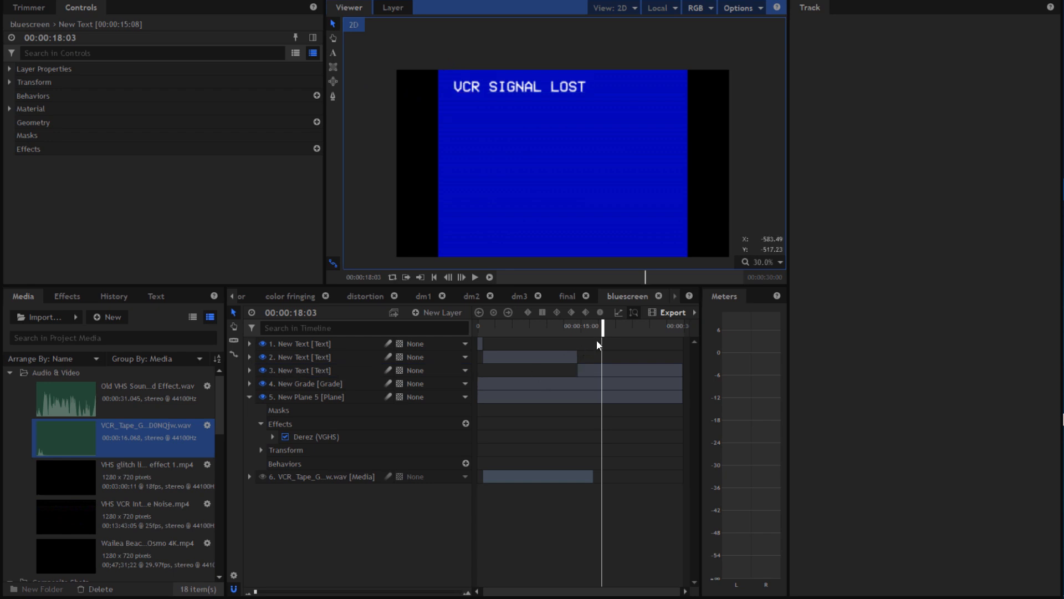
Step: Play back the shot from 00:00:00:20 to check the change from CH 03 to VCR with the tape sound
{"action": "left_click_drag", "start_coordinate": [596, 341], "coordinate": [485, 325]}
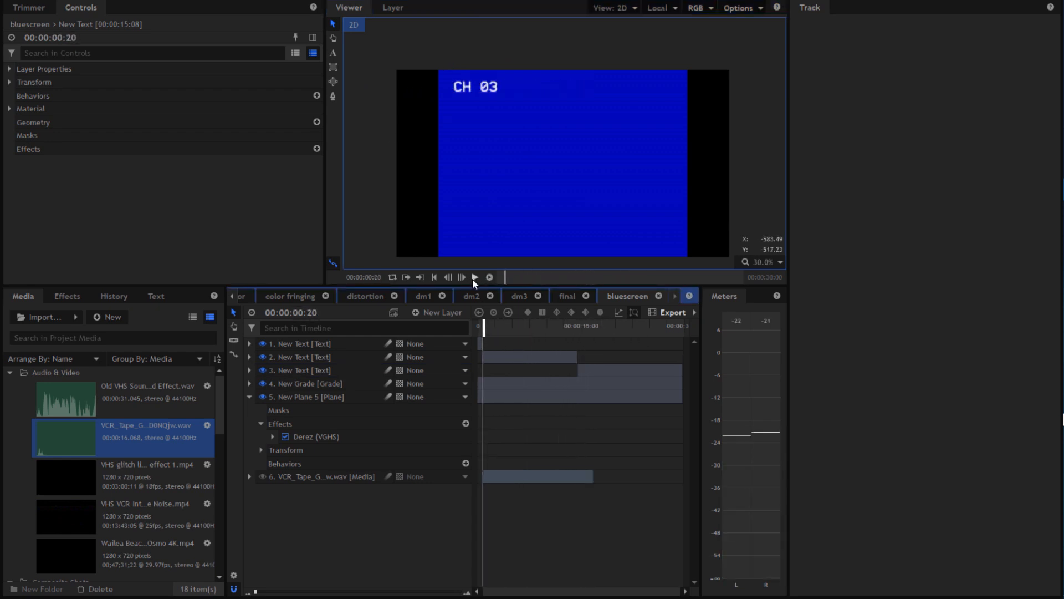
{"action": "left_click", "coordinate": [475, 277]}
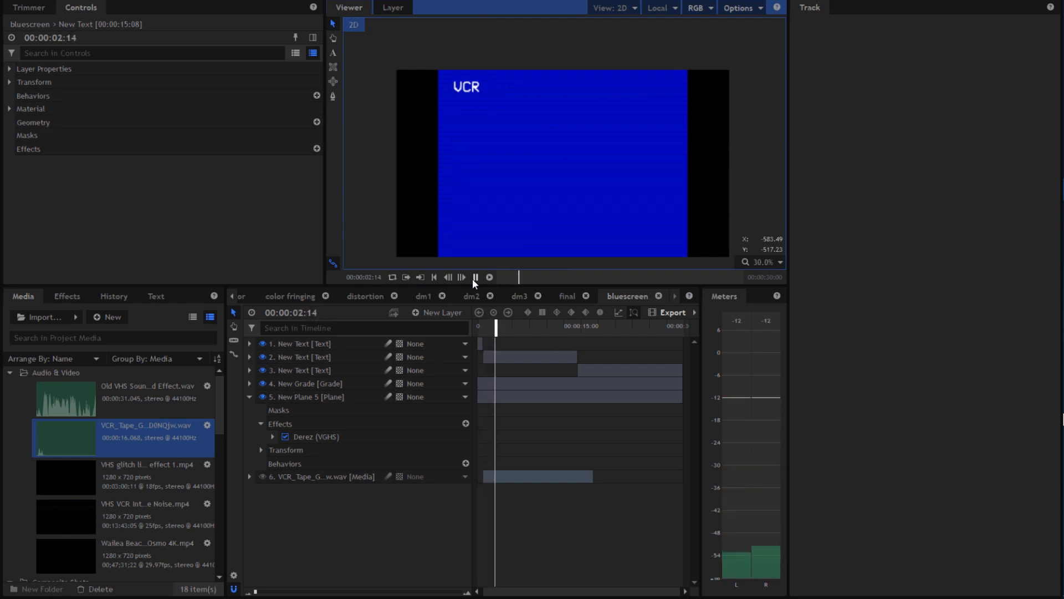
{"action": "left_click", "coordinate": [475, 277]}
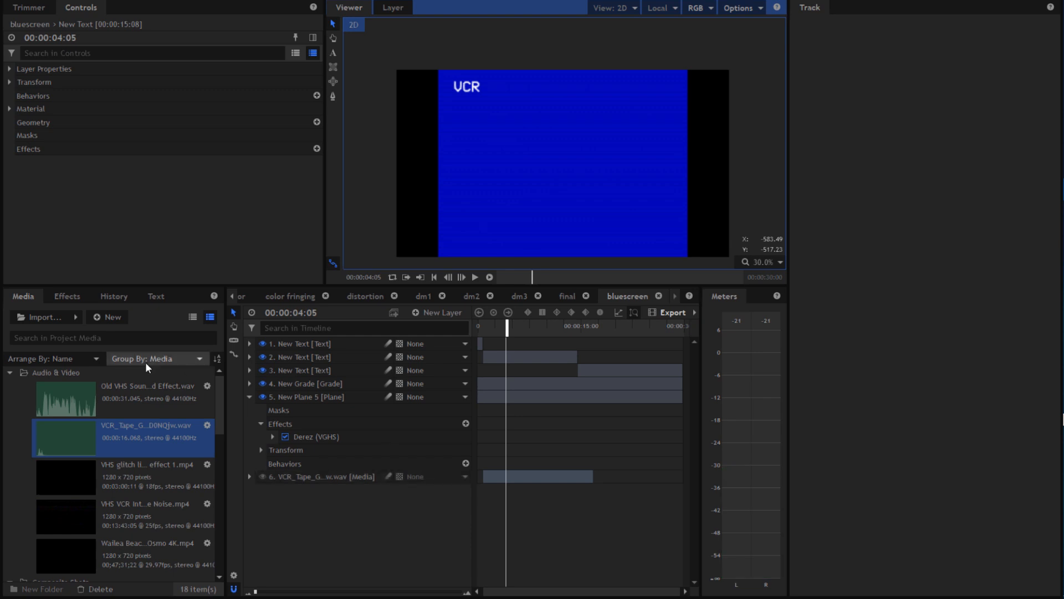
Step: Preview the VHS VCR Interference Noise clip and add it to the bluescreen shot directly above the New Grade layer
{"action": "scroll", "coordinate": [79, 438], "scroll_direction": "down", "scroll_amount": 5}
{"action": "scroll", "coordinate": [79, 438], "scroll_direction": "down", "scroll_amount": 3}
{"action": "scroll", "coordinate": [80, 436], "scroll_direction": "up", "scroll_amount": 10}
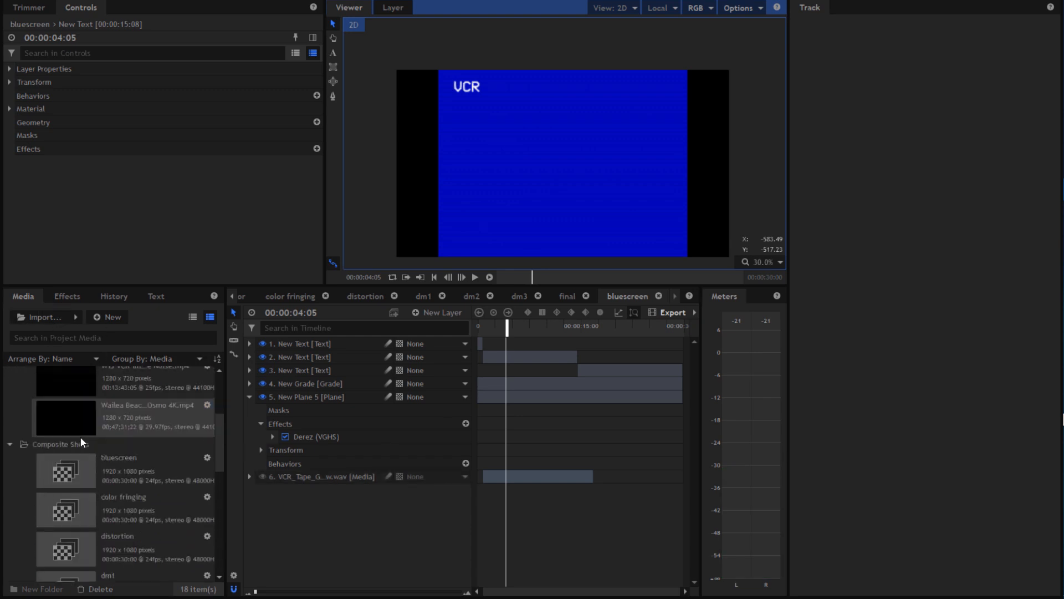
{"action": "left_click", "coordinate": [98, 474]}
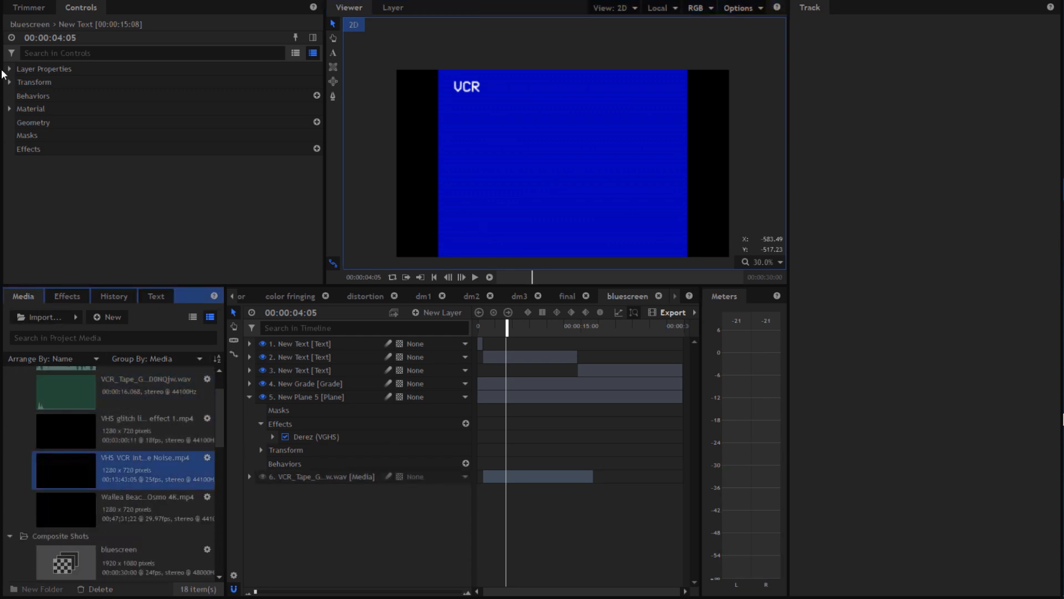
{"action": "left_click", "coordinate": [29, 8]}
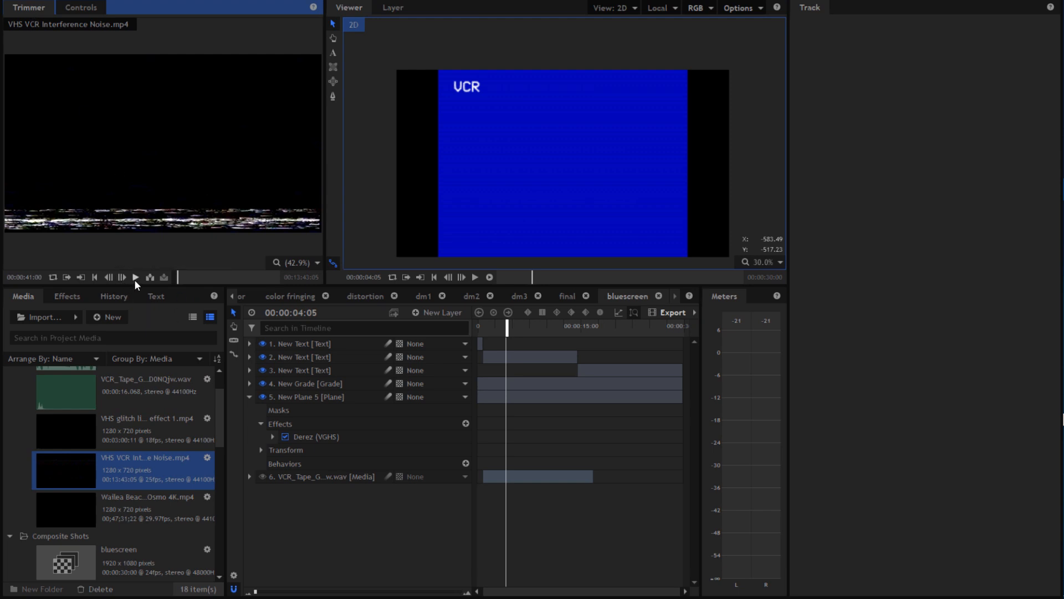
{"action": "left_click_drag", "start_coordinate": [184, 276], "coordinate": [104, 276]}
{"action": "left_click_drag", "start_coordinate": [102, 466], "coordinate": [418, 379]}
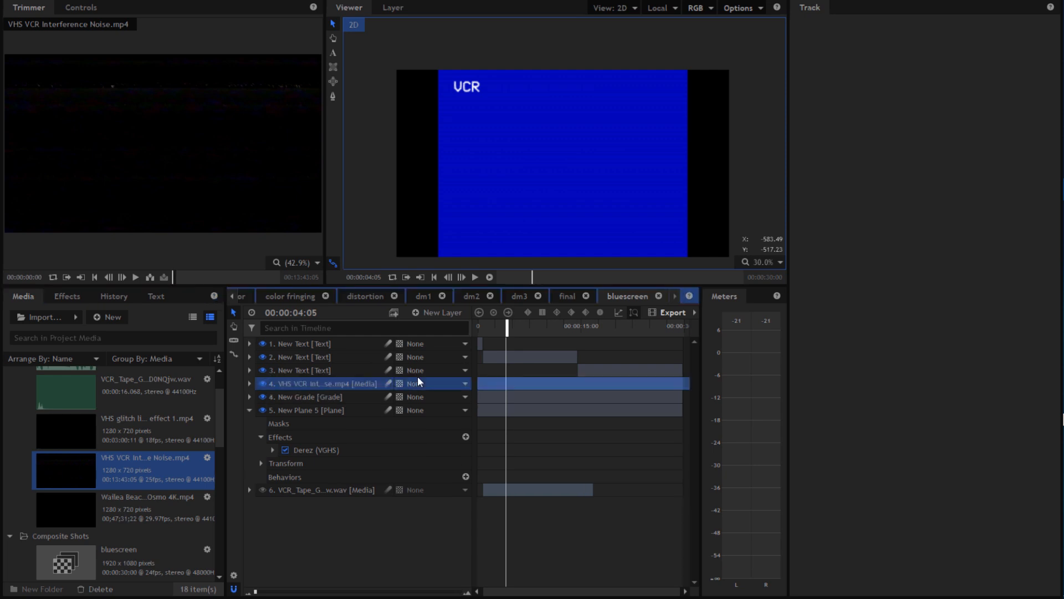
Step: Set the interference noise layer's blend mode to Screen and scale it to fit the full frame
{"action": "right_click", "coordinate": [304, 386]}
{"action": "mouse_move", "coordinate": [385, 27]}
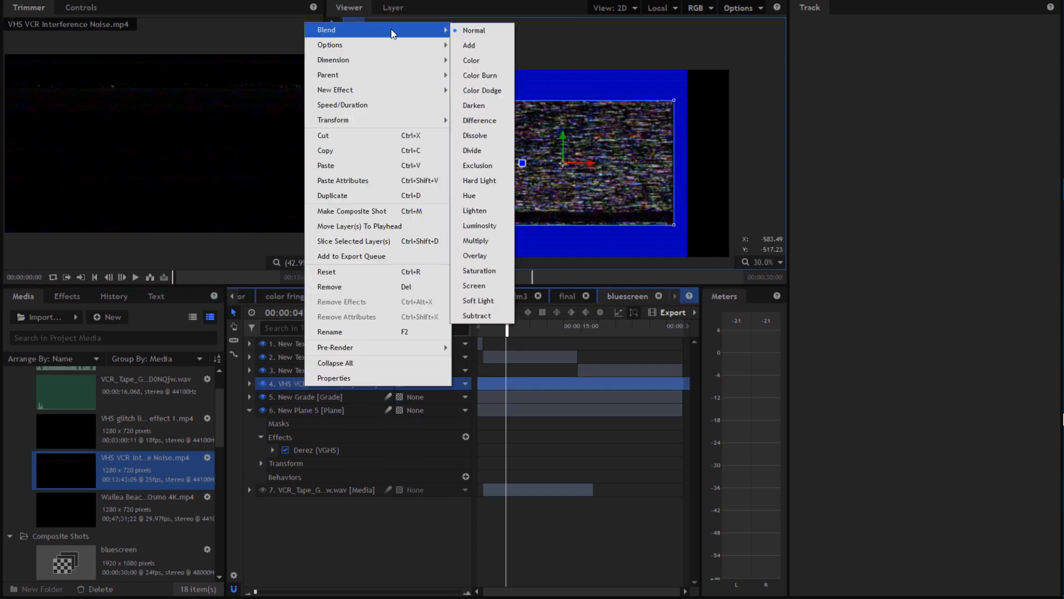
{"action": "left_click", "coordinate": [477, 284]}
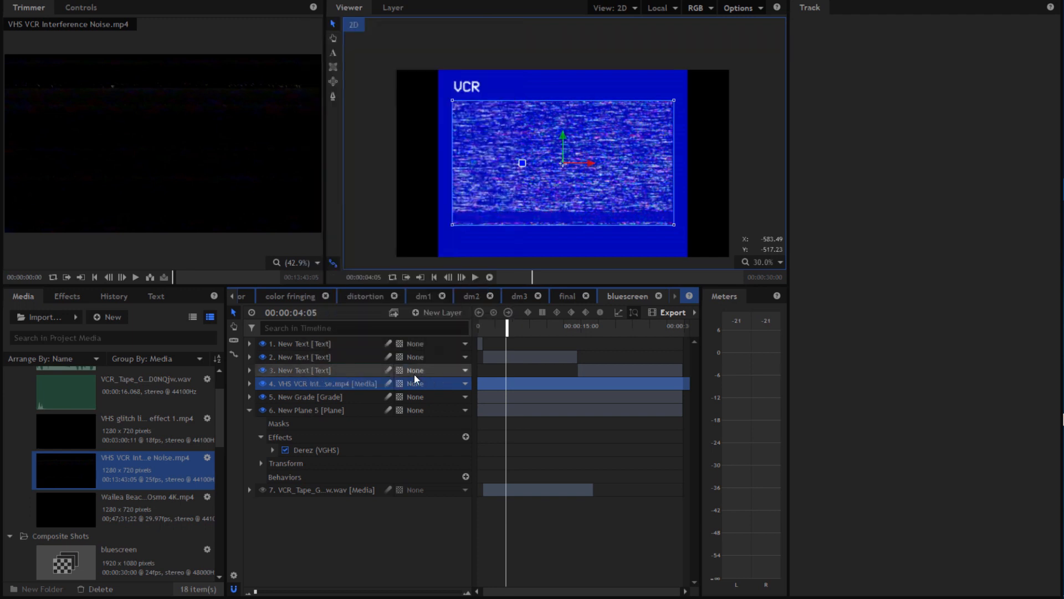
{"action": "right_click", "coordinate": [345, 385]}
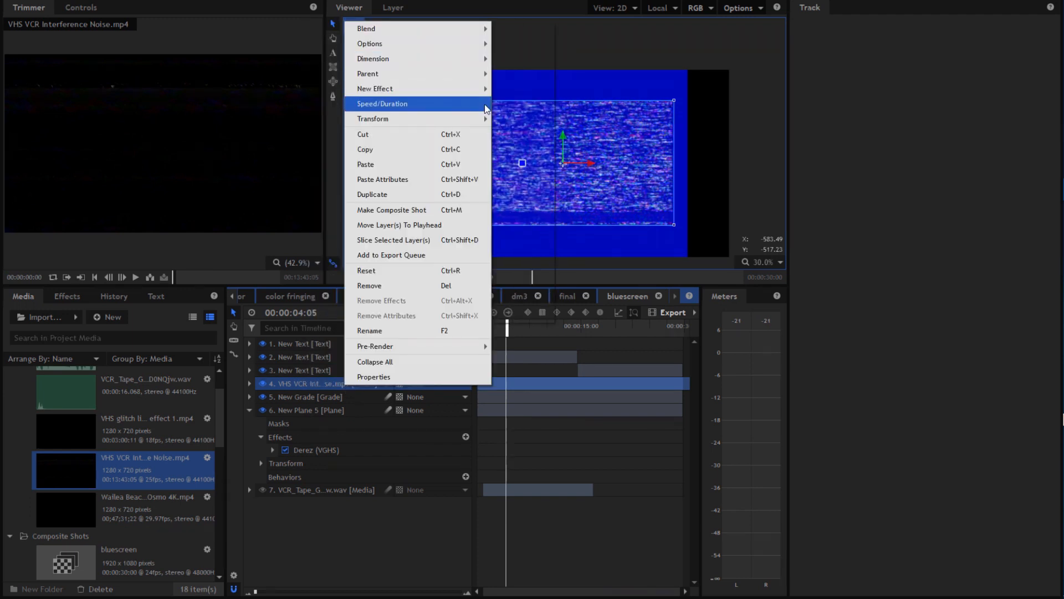
{"action": "mouse_move", "coordinate": [454, 124]}
{"action": "left_click", "coordinate": [530, 118]}
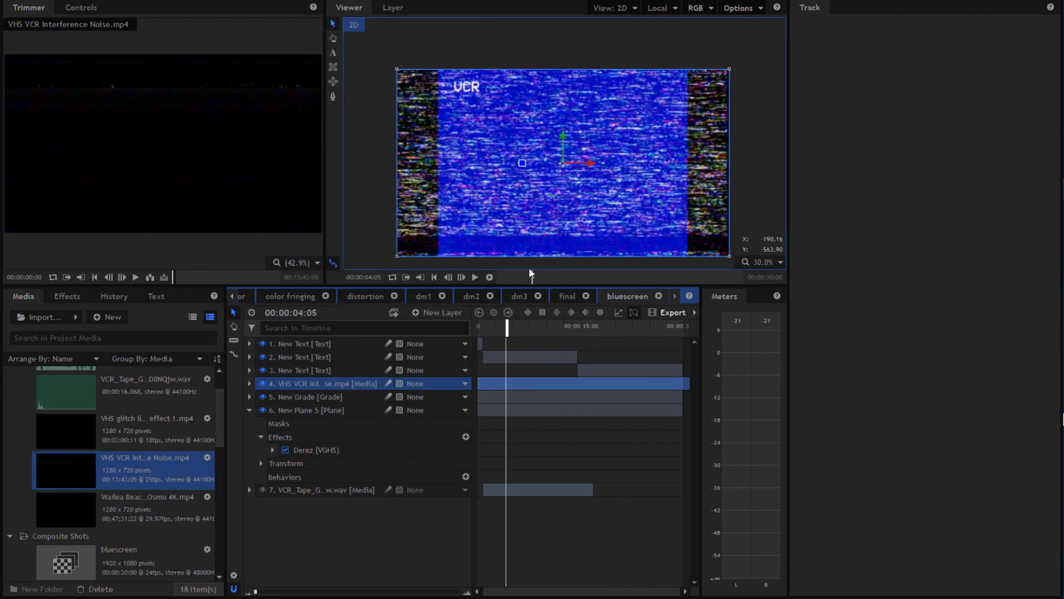
Step: Move the interference noise layer below the New Grade layer and play the shot from the start
{"action": "left_click_drag", "start_coordinate": [307, 380], "coordinate": [305, 400]}
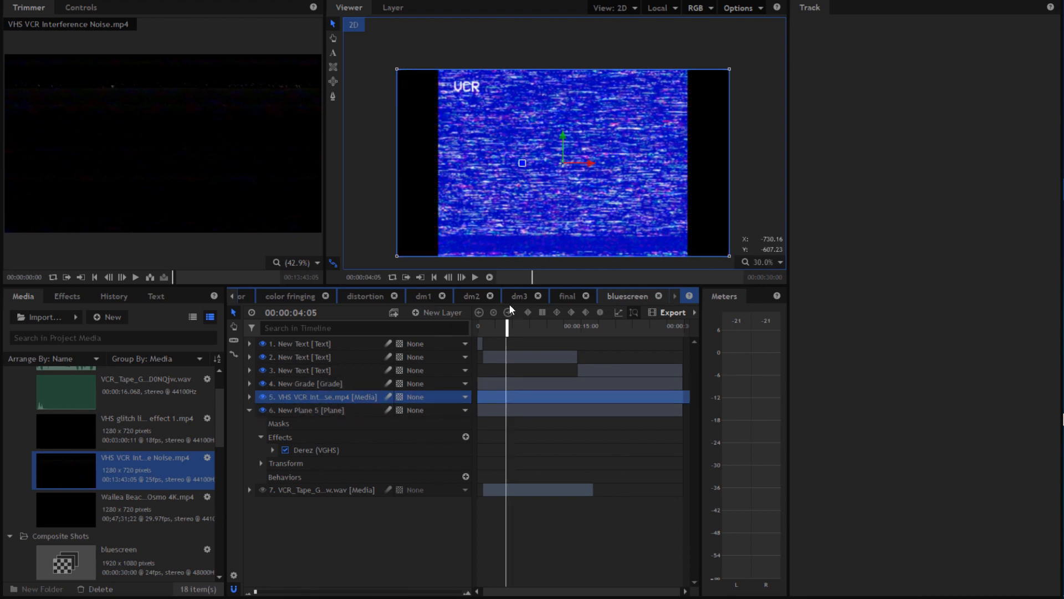
{"action": "left_click_drag", "start_coordinate": [506, 329], "coordinate": [370, 329]}
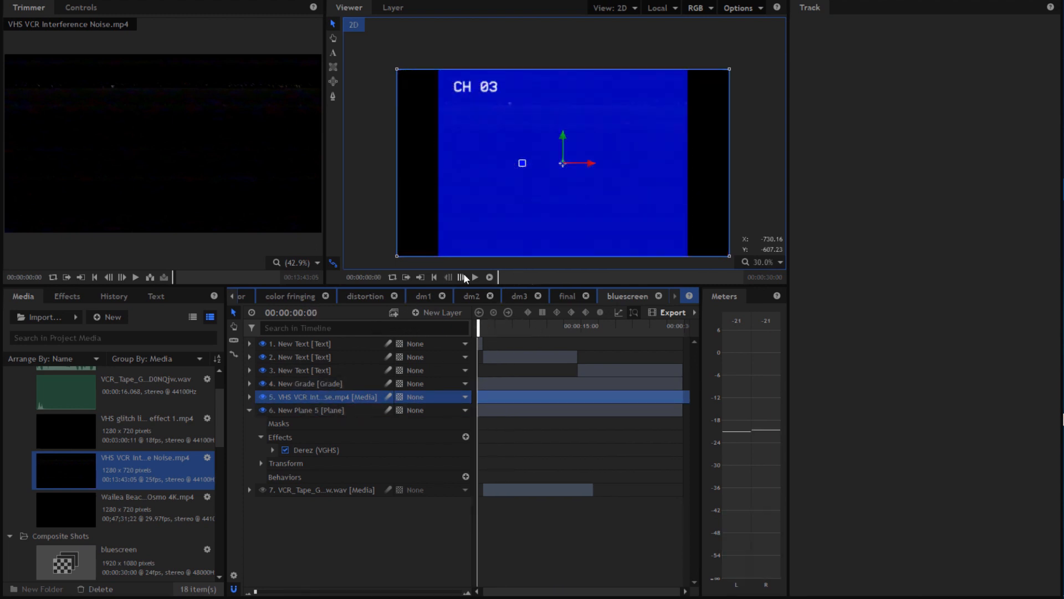
{"action": "left_click", "coordinate": [475, 277]}
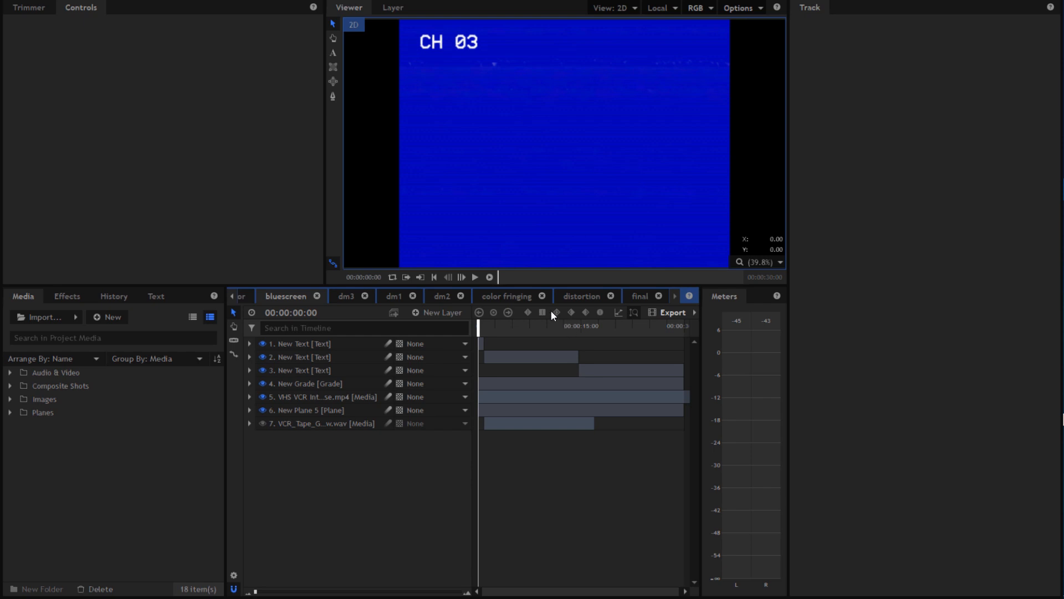
Step: Copy the first Displacement effect of the color fringing layer in the distortion composite shot
{"action": "left_click", "coordinate": [583, 297]}
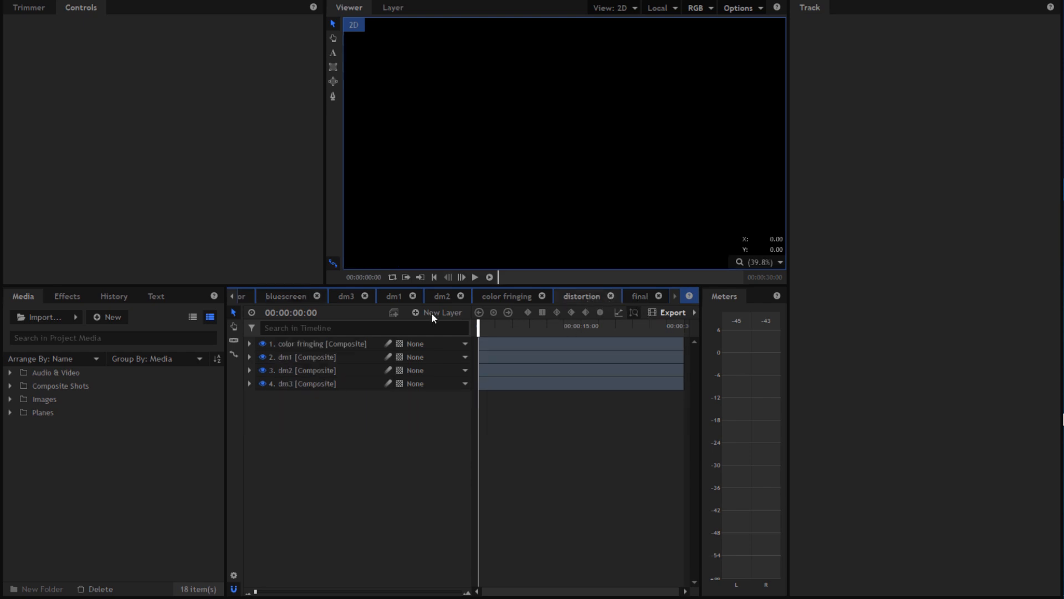
{"action": "left_click", "coordinate": [331, 345]}
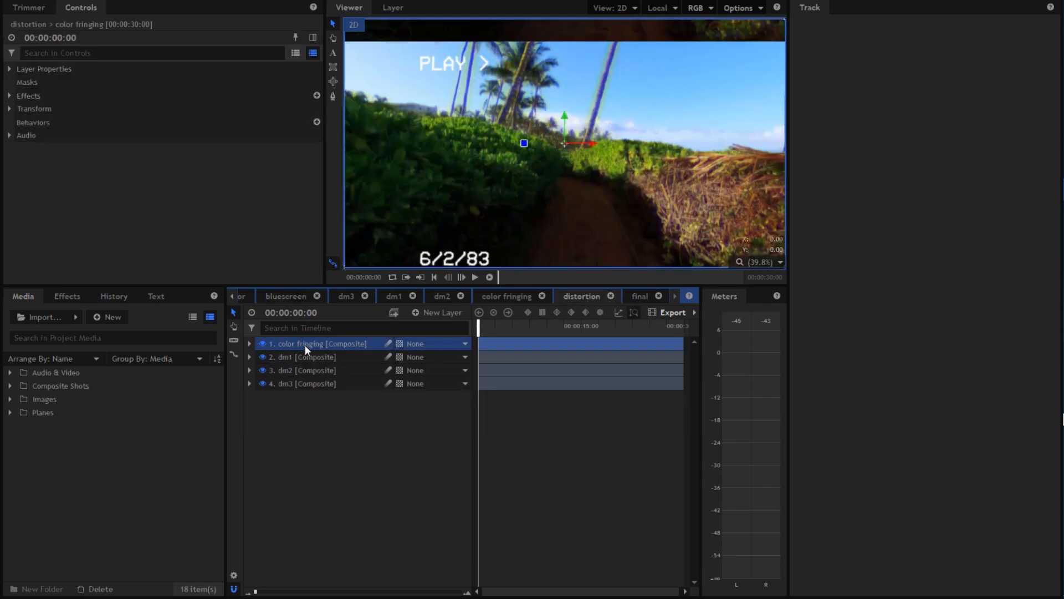
{"action": "left_click", "coordinate": [11, 95]}
{"action": "left_click", "coordinate": [56, 136]}
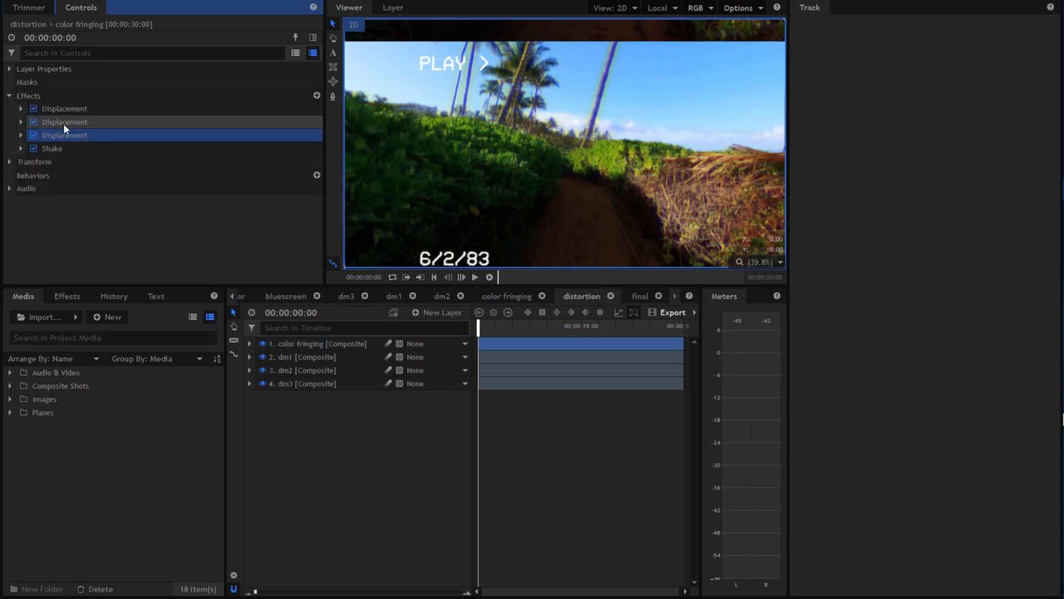
{"action": "left_click", "coordinate": [63, 123]}
{"action": "left_click", "coordinate": [21, 109]}
{"action": "left_click", "coordinate": [21, 110]}
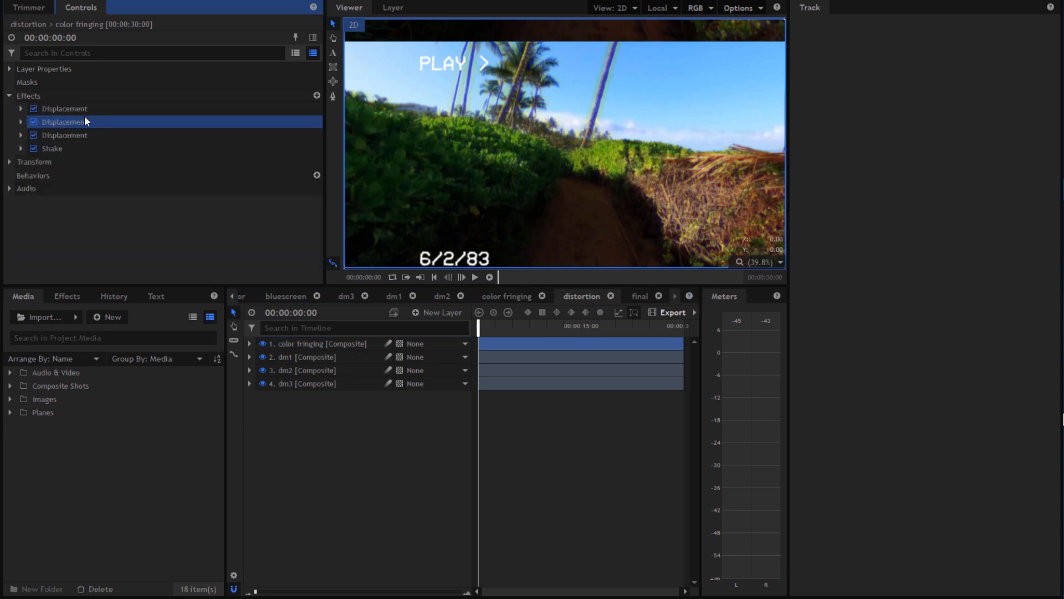
{"action": "left_click", "coordinate": [85, 110]}
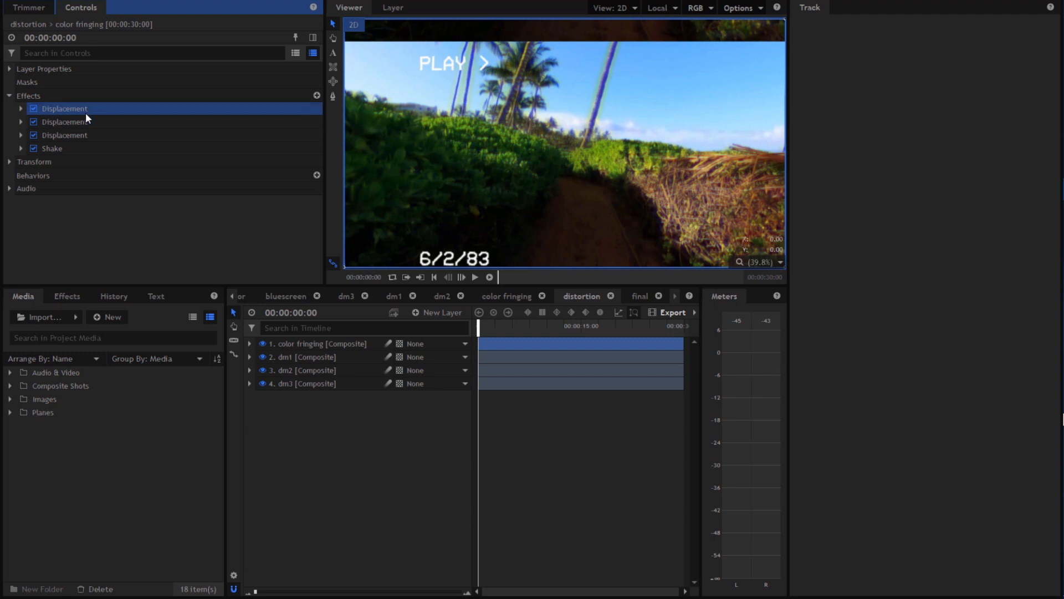
Step: Return to the bluescreen shot and add the dm1 composite shot as its lowest layer
{"action": "left_click", "coordinate": [301, 297]}
{"action": "left_click", "coordinate": [318, 344]}
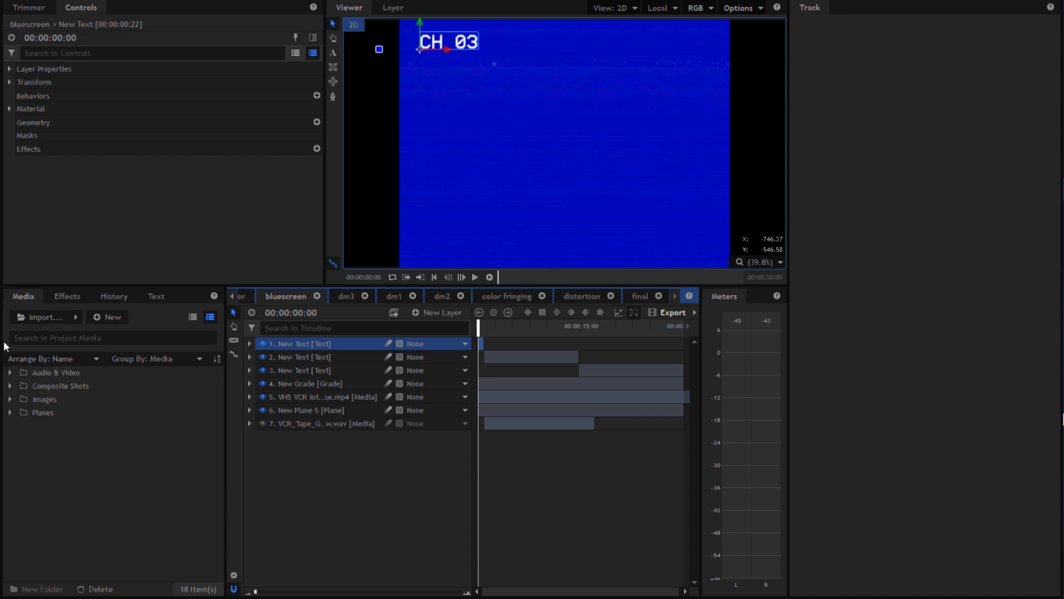
{"action": "left_click", "coordinate": [10, 386]}
{"action": "scroll", "coordinate": [33, 406], "scroll_direction": "down", "scroll_amount": 3}
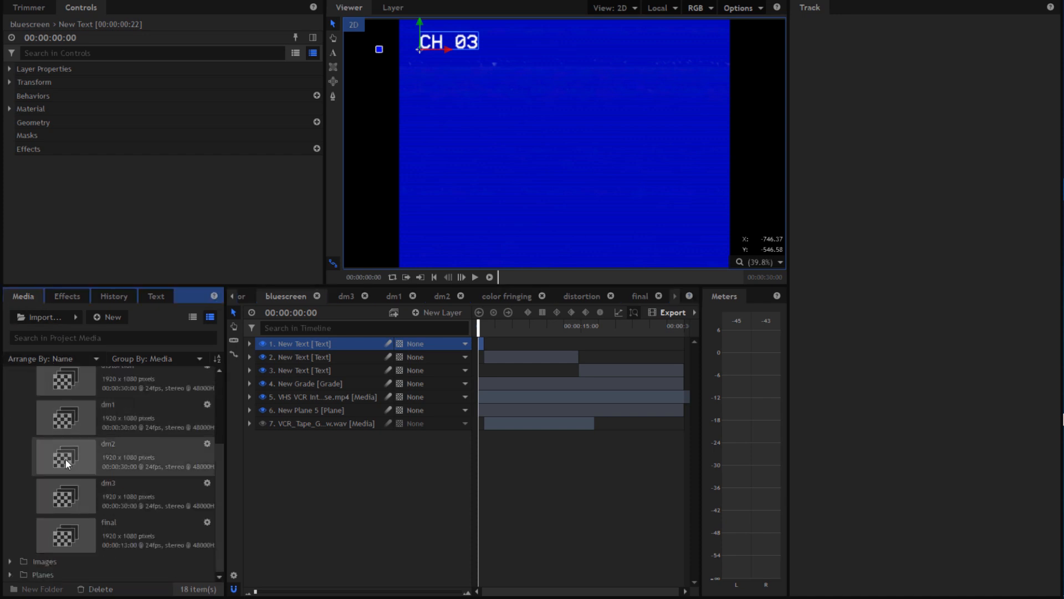
{"action": "left_click_drag", "start_coordinate": [235, 480], "coordinate": [255, 480]}
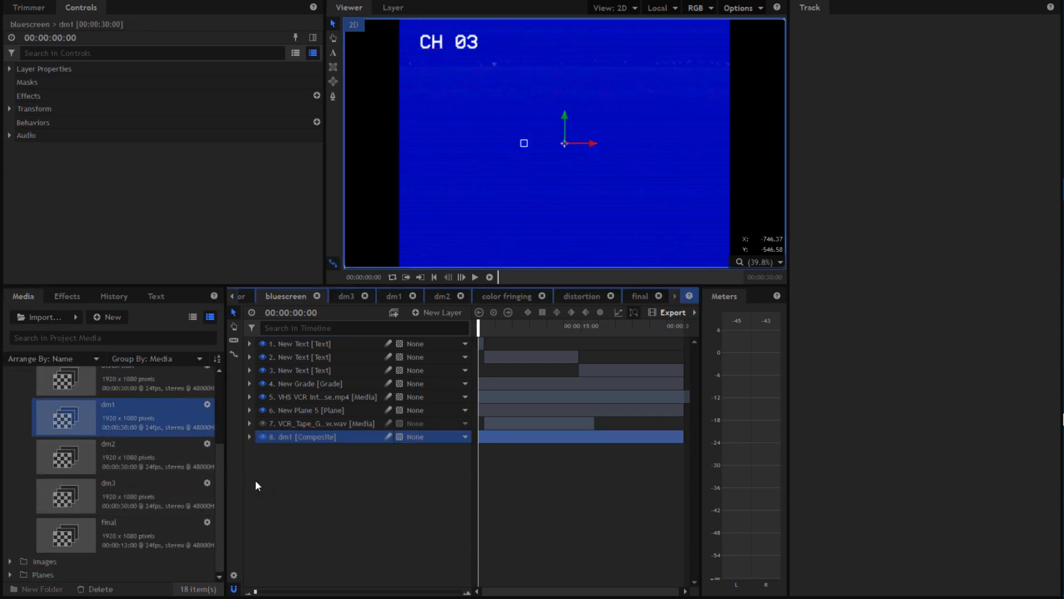
Step: Paste the Displacement effect onto the CH 03 text layer and set its source layer to dm1
{"action": "left_click", "coordinate": [304, 344]}
{"action": "key", "text": "ctrl+v"}
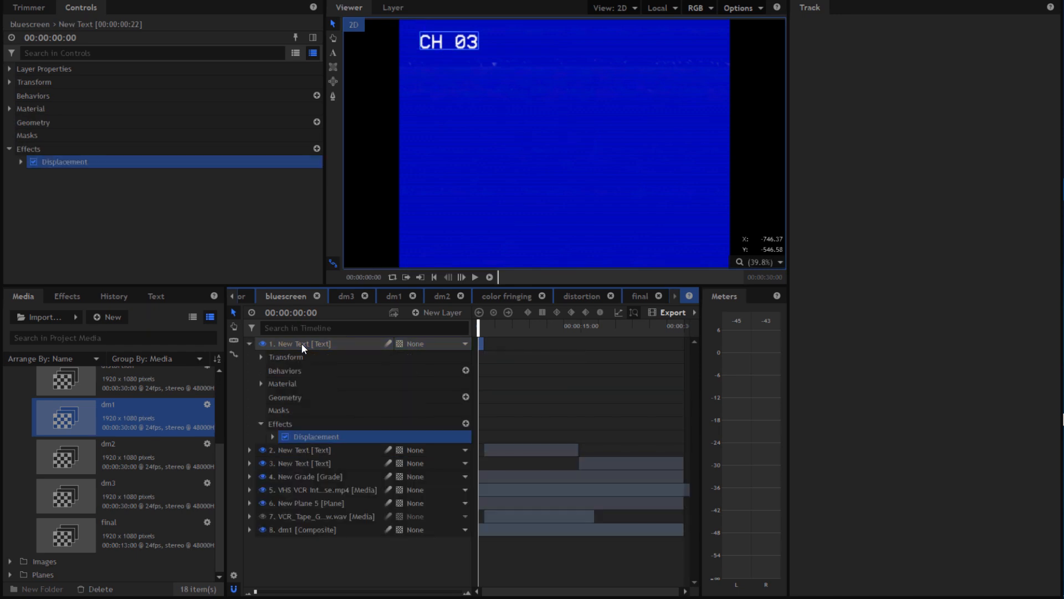
{"action": "left_click", "coordinate": [272, 436]}
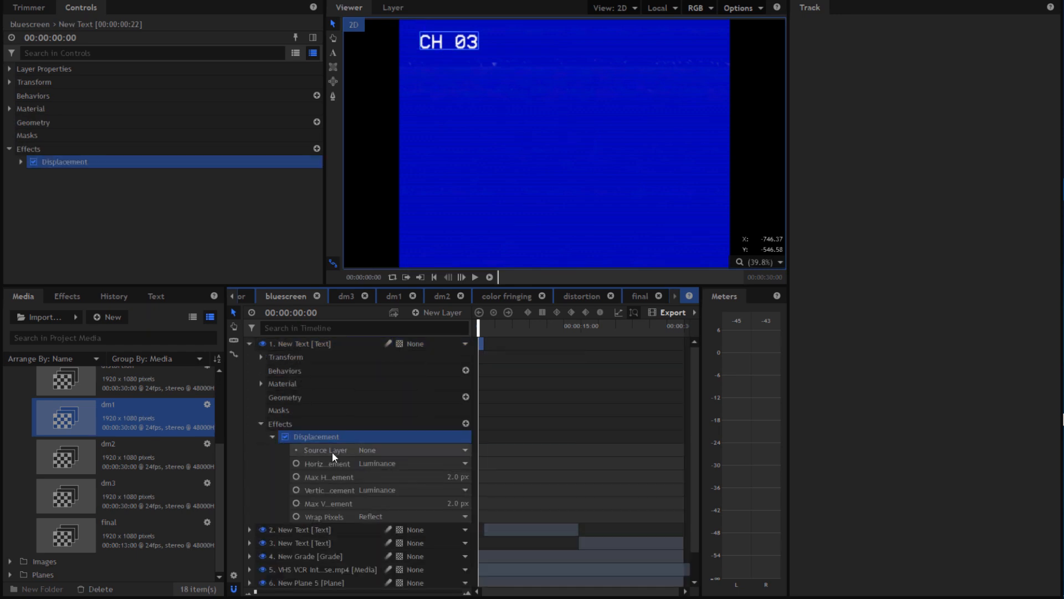
{"action": "left_click", "coordinate": [375, 448]}
{"action": "left_click", "coordinate": [397, 543]}
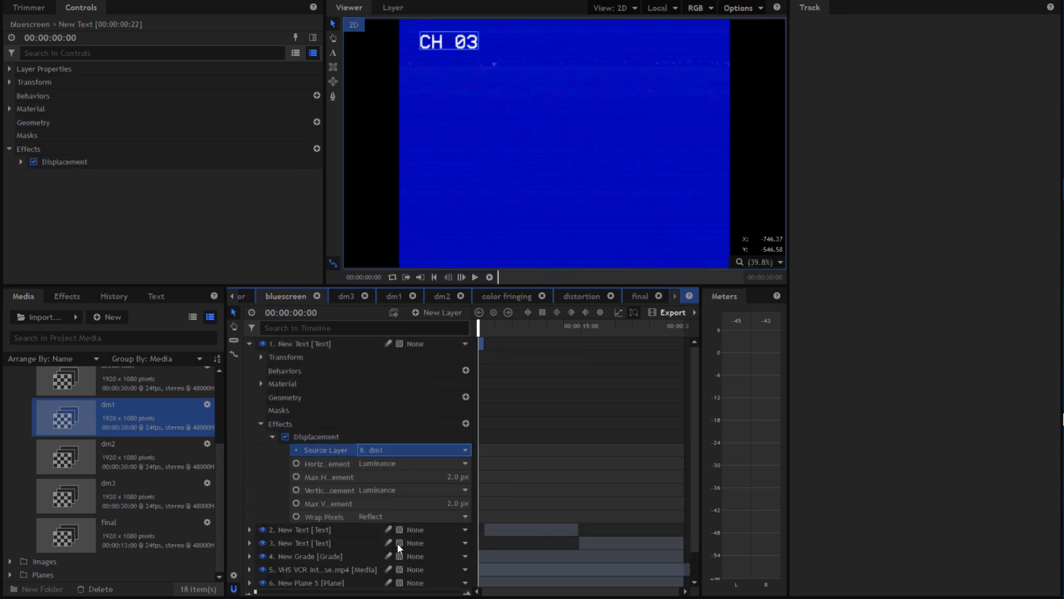
{"action": "left_click", "coordinate": [272, 436]}
{"action": "left_click", "coordinate": [249, 344]}
Step: Paste the Displacement effect onto the VCR text layer and choose dm1 as its source layer
{"action": "left_click", "coordinate": [325, 357]}
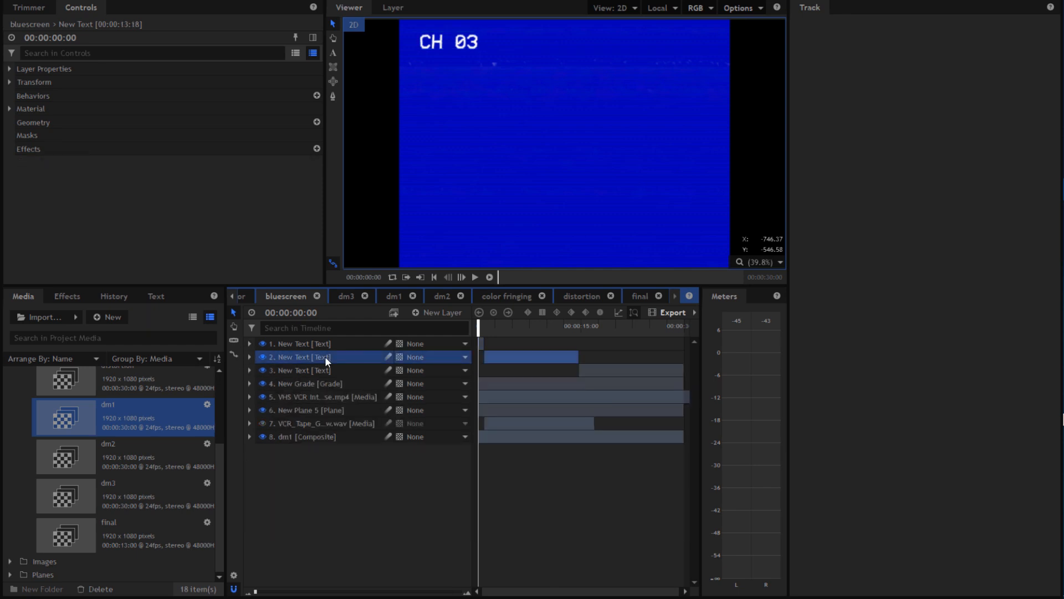
{"action": "key", "text": "ctrl+v"}
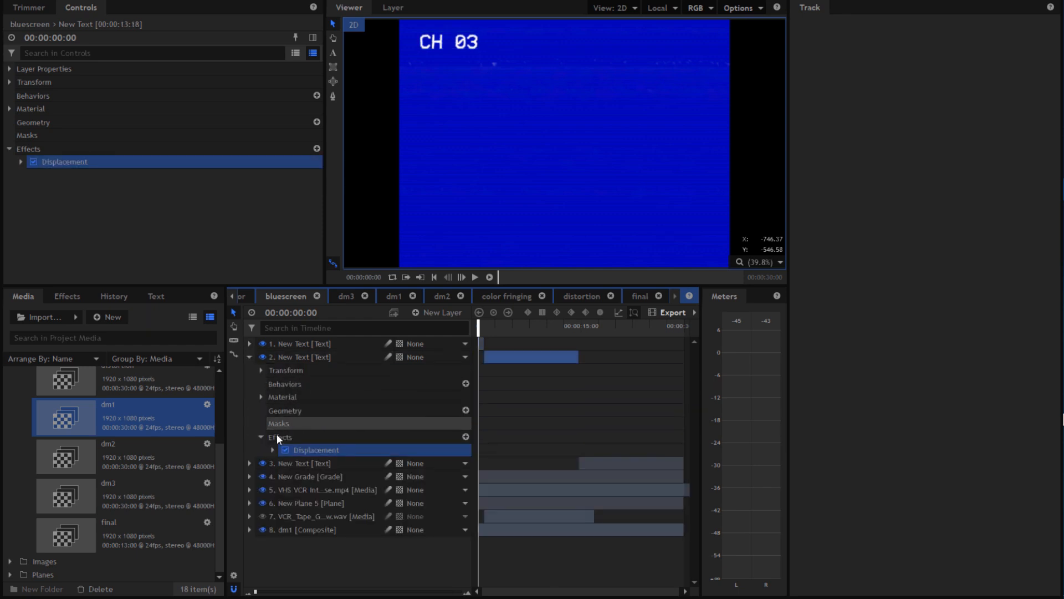
{"action": "left_click", "coordinate": [272, 449]}
{"action": "left_click", "coordinate": [418, 461]}
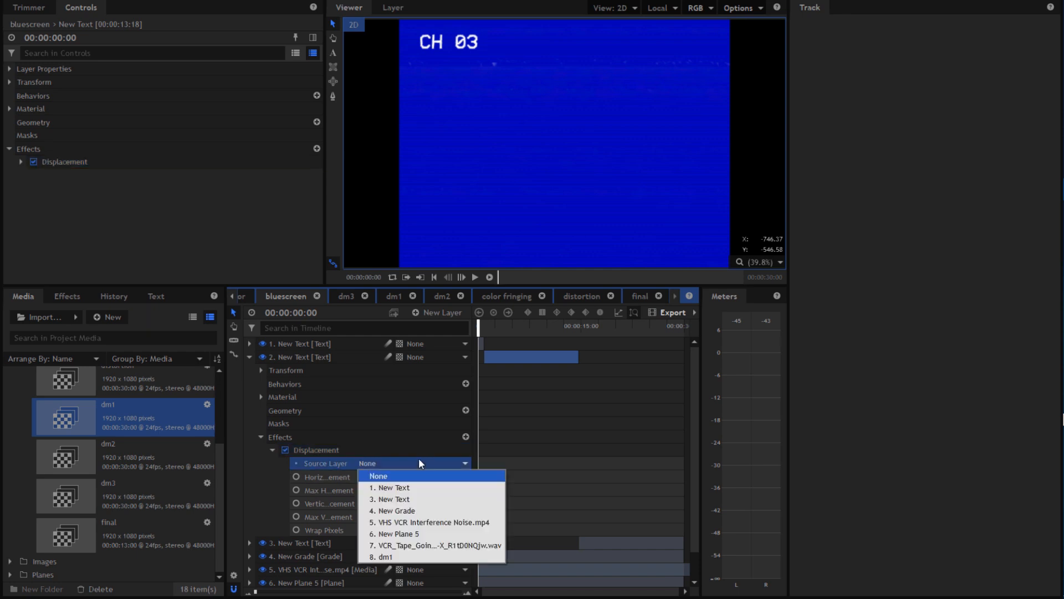
{"action": "left_click", "coordinate": [392, 555]}
{"action": "left_click", "coordinate": [261, 437]}
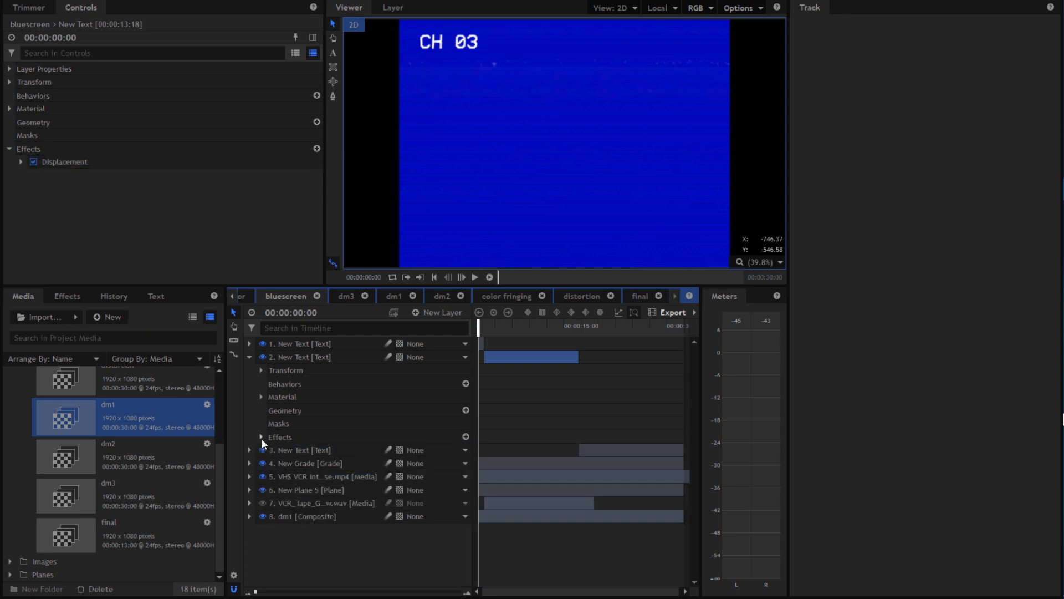
{"action": "left_click", "coordinate": [248, 357]}
Step: Paste the Displacement effect onto the VCR SIGNAL LOST text layer and set its source layer to dm1
{"action": "left_click", "coordinate": [248, 370]}
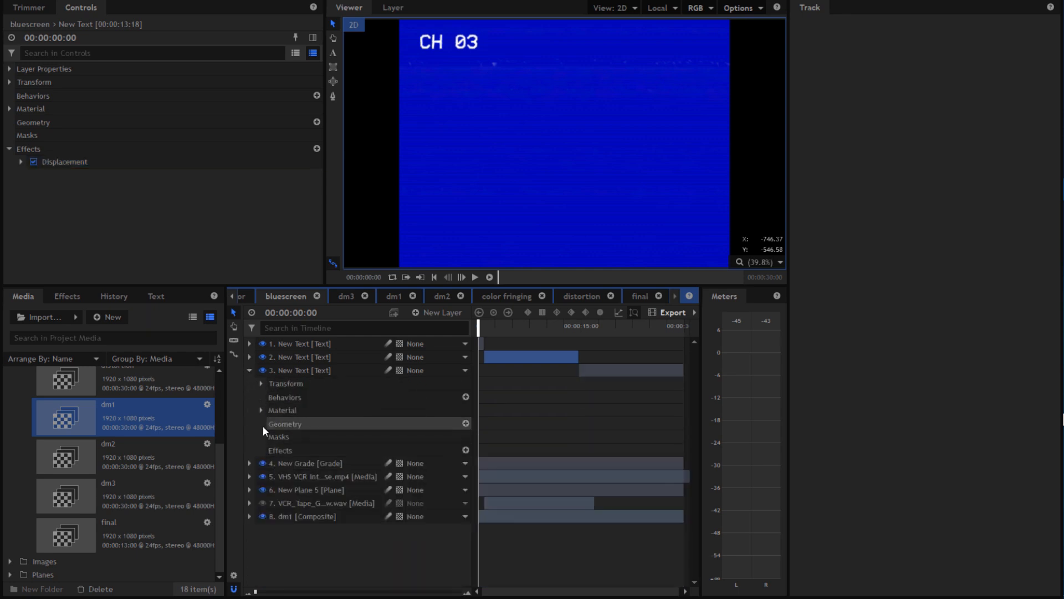
{"action": "left_click", "coordinate": [304, 371]}
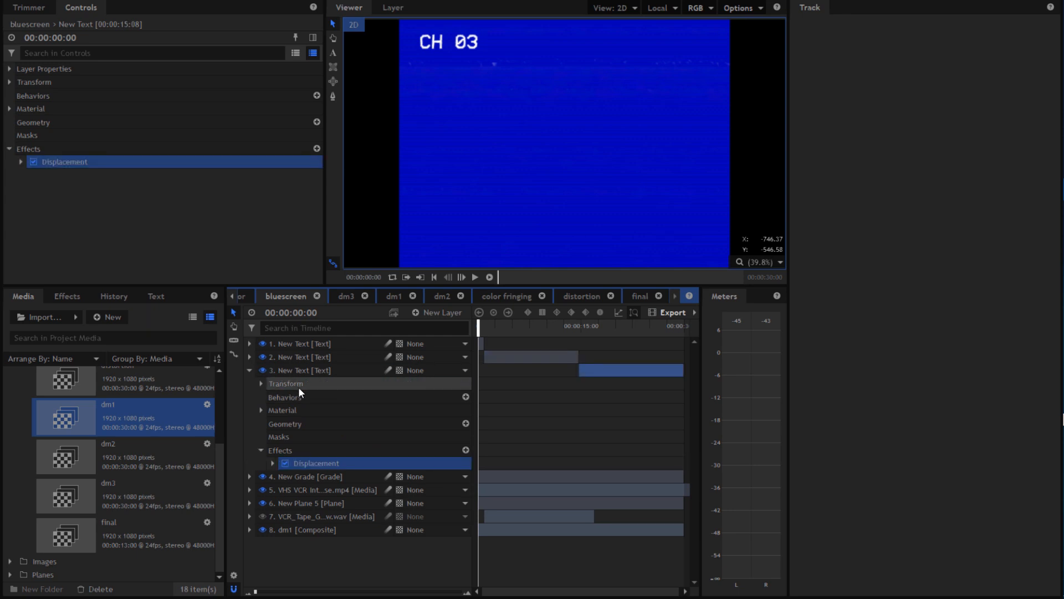
{"action": "left_click", "coordinate": [272, 463]}
{"action": "left_click", "coordinate": [405, 478]}
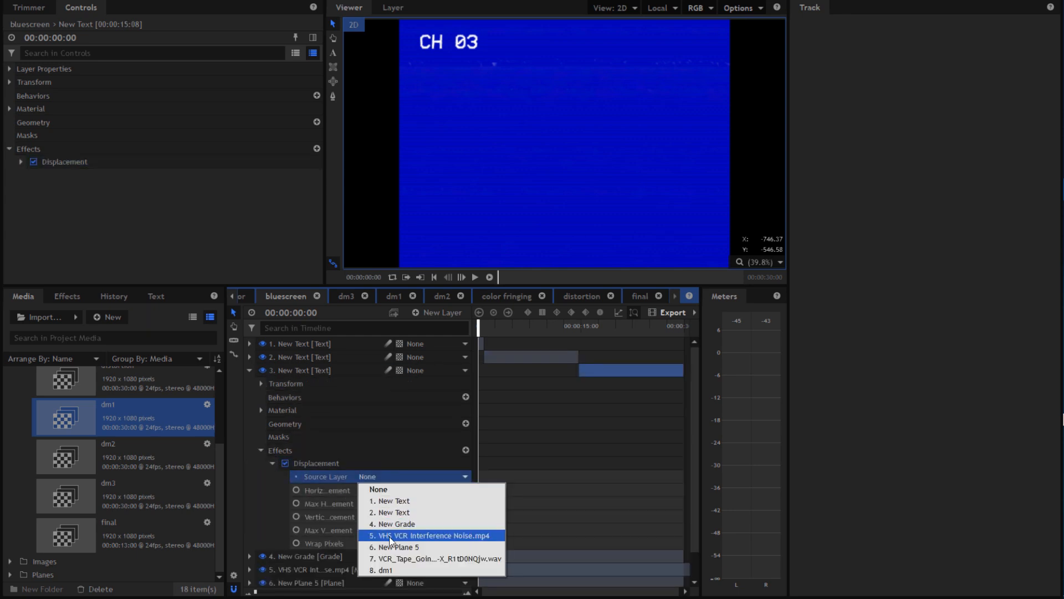
{"action": "left_click", "coordinate": [387, 570]}
{"action": "left_click", "coordinate": [259, 449]}
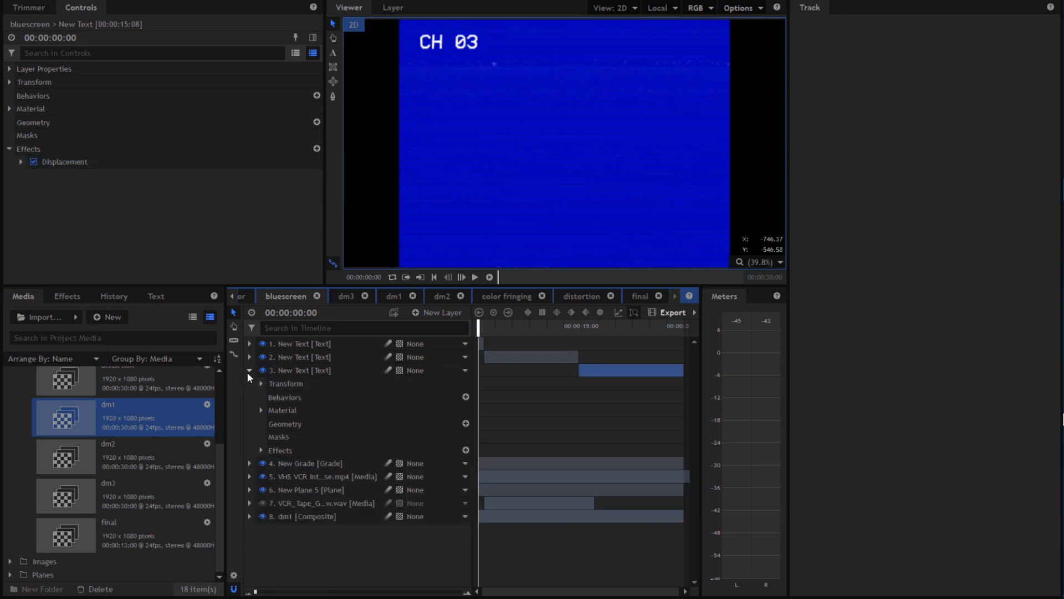
{"action": "left_click", "coordinate": [249, 370]}
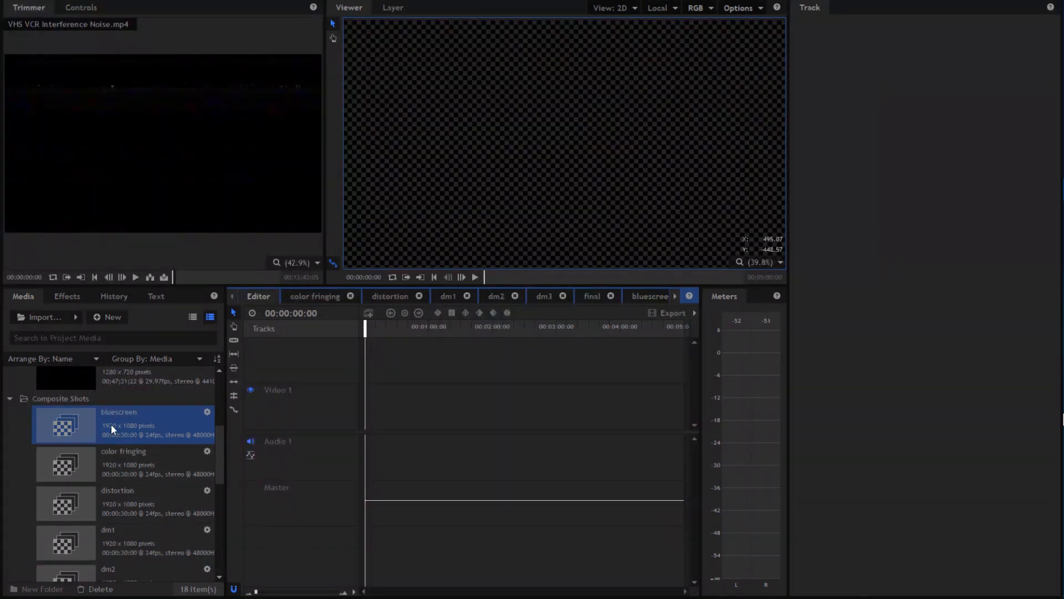
Step: Place the bluescreen composite shot at the start of the editor timeline and trim off everything after 00:00:08:00
{"action": "left_click_drag", "start_coordinate": [112, 418], "coordinate": [368, 425]}
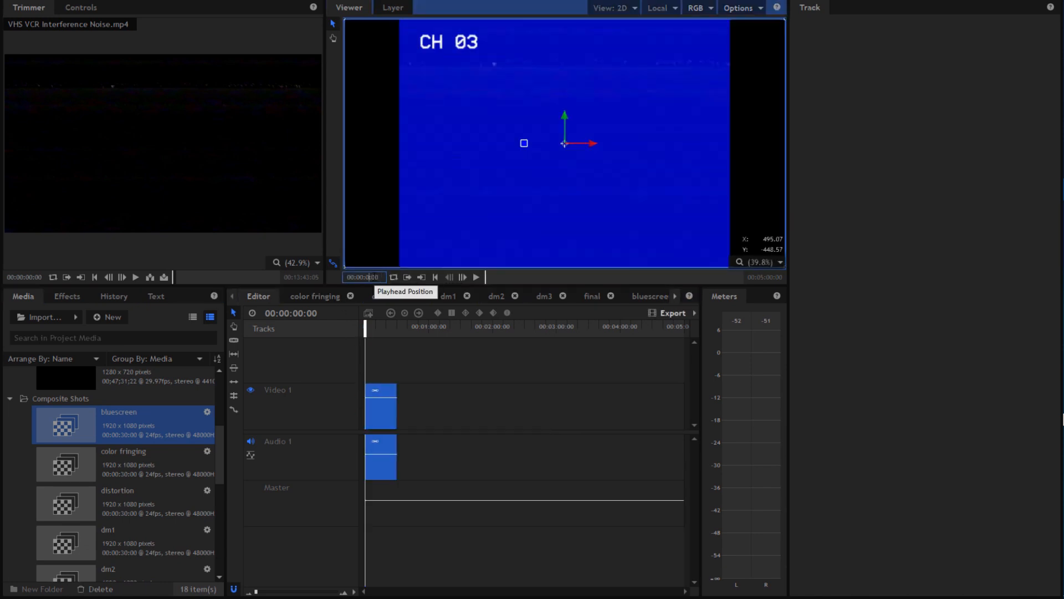
{"action": "key", "text": "Return"}
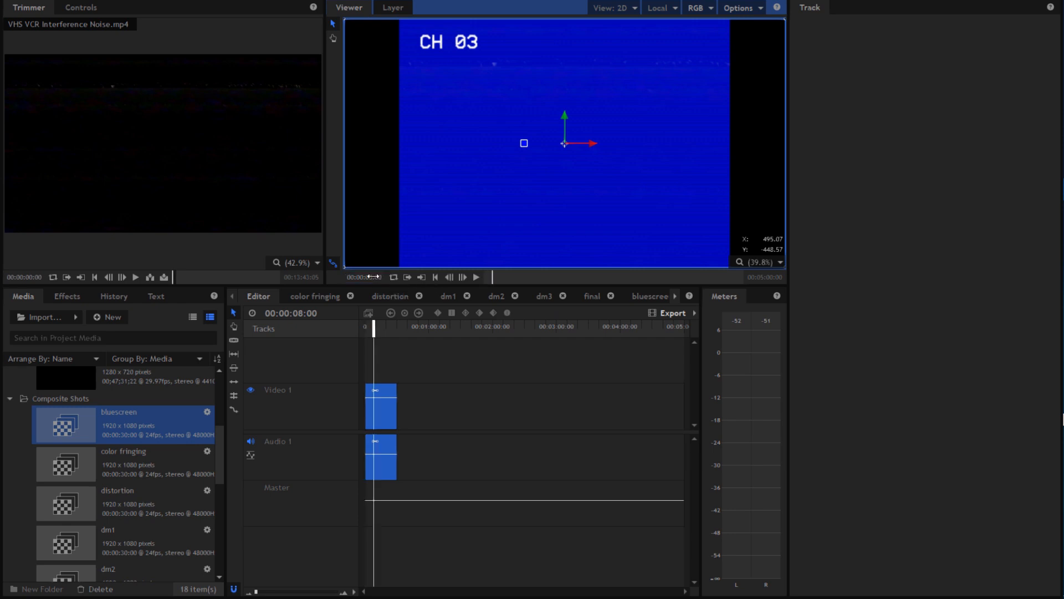
{"action": "left_click", "coordinate": [370, 401]}
{"action": "left_click", "coordinate": [234, 312]}
{"action": "left_click", "coordinate": [388, 411]}
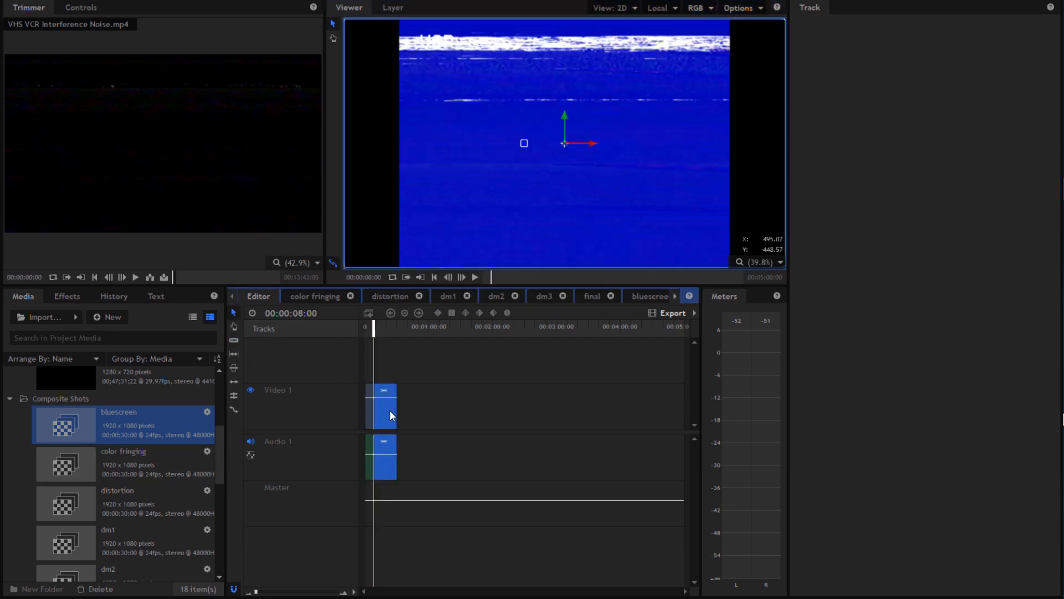
{"action": "key", "text": "Delete"}
Step: Add the final composite shot directly after the trimmed bluescreen clip and place a second bluescreen clip farther along the timeline
{"action": "scroll", "coordinate": [154, 486], "scroll_direction": "down", "scroll_amount": 5}
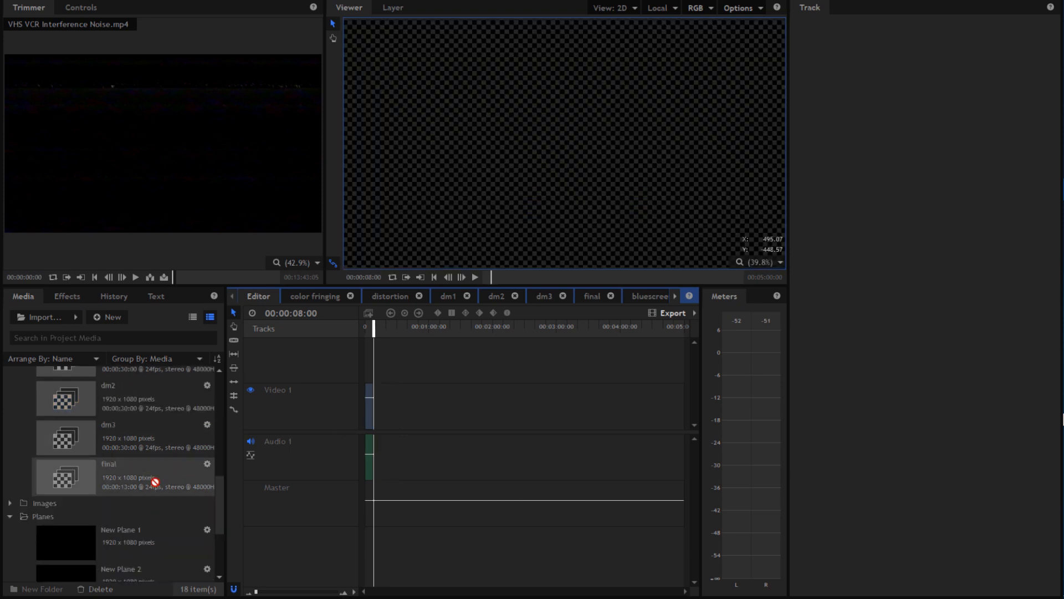
{"action": "left_click_drag", "start_coordinate": [155, 481], "coordinate": [381, 434]}
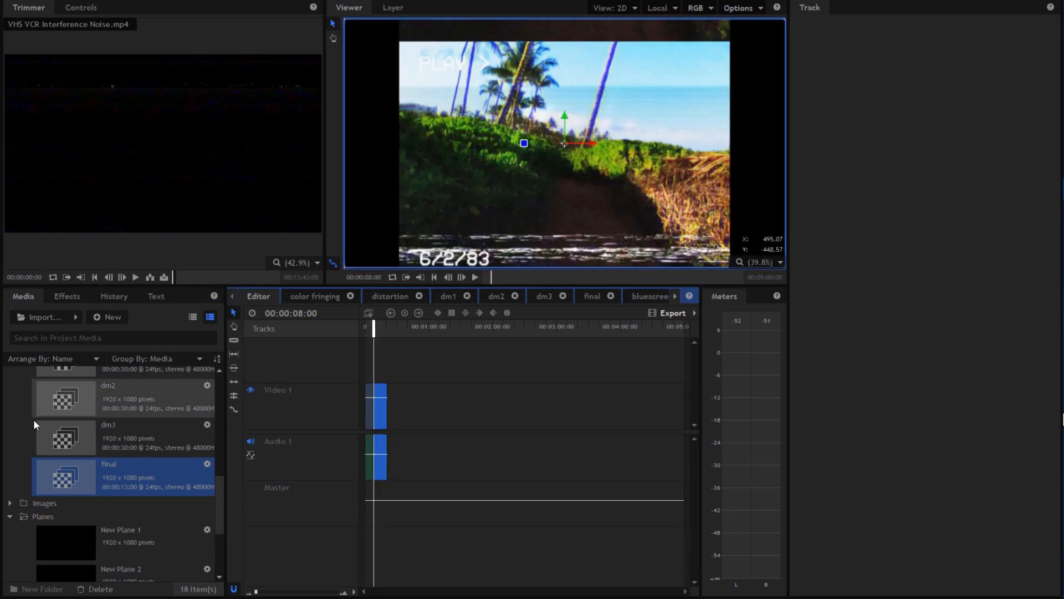
{"action": "scroll", "coordinate": [131, 464], "scroll_direction": "up", "scroll_amount": 5}
{"action": "left_click_drag", "start_coordinate": [111, 510], "coordinate": [444, 427]}
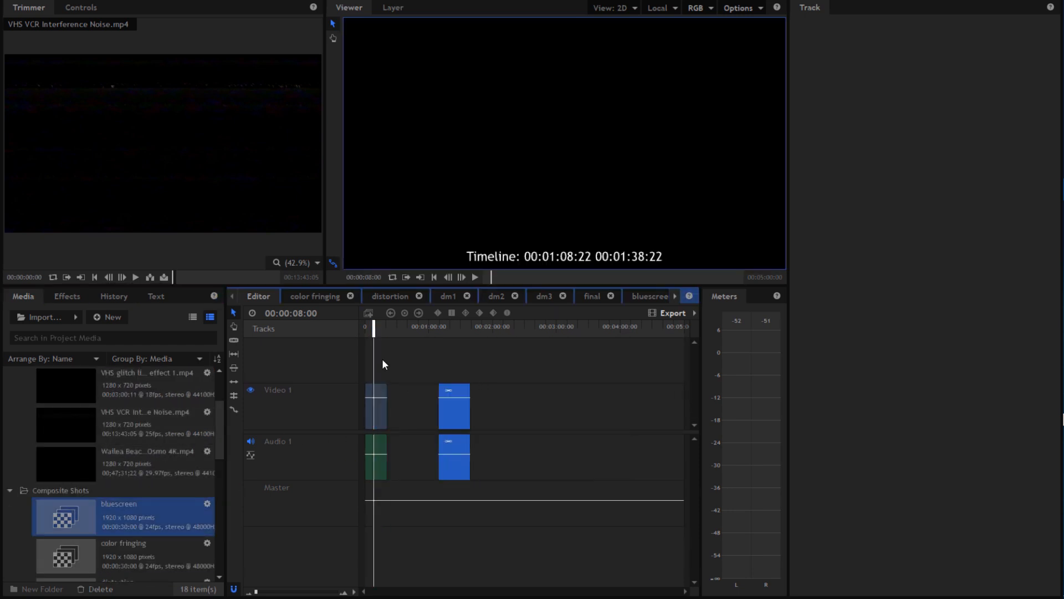
Step: Trim away the second bluescreen clip's start up to 00:01:27:10 and move the remaining VCR SIGNAL LOST part directly after the final clip
{"action": "left_click_drag", "start_coordinate": [376, 331], "coordinate": [458, 331]}
{"action": "left_click", "coordinate": [233, 340]}
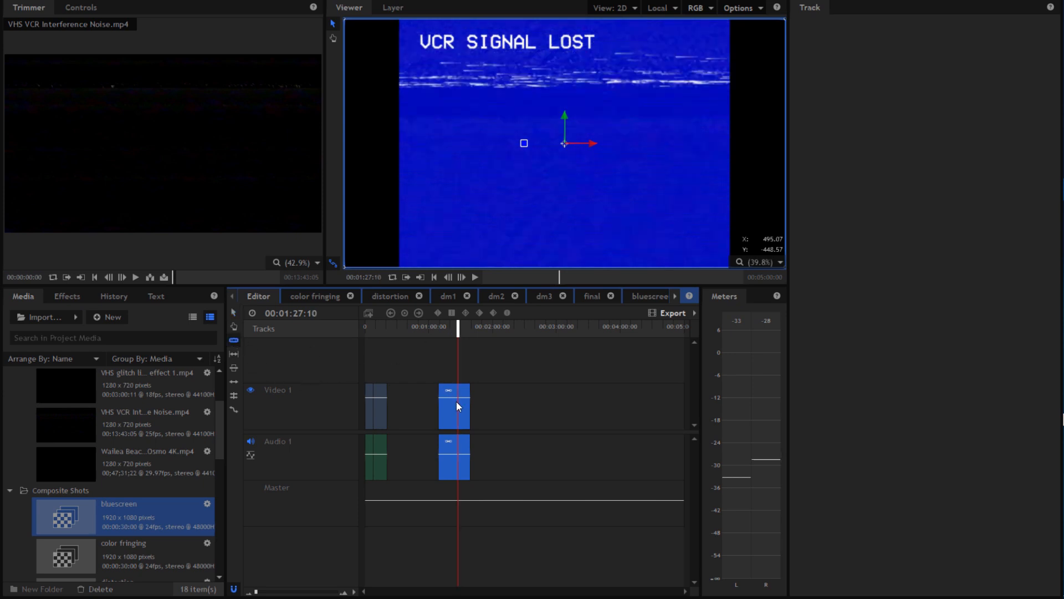
{"action": "left_click", "coordinate": [456, 401]}
{"action": "left_click", "coordinate": [232, 311]}
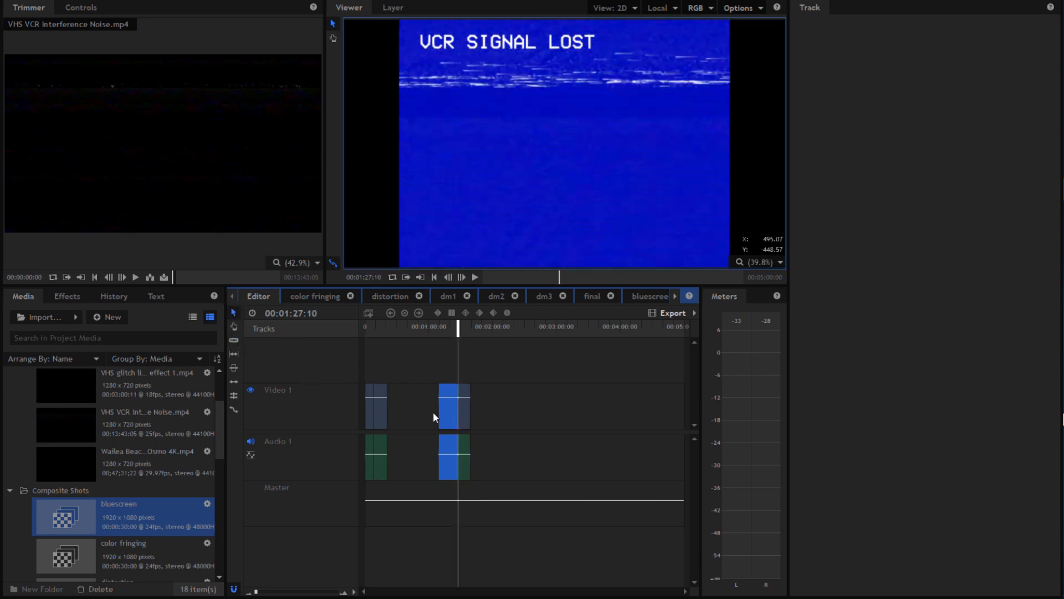
{"action": "key", "text": "Delete"}
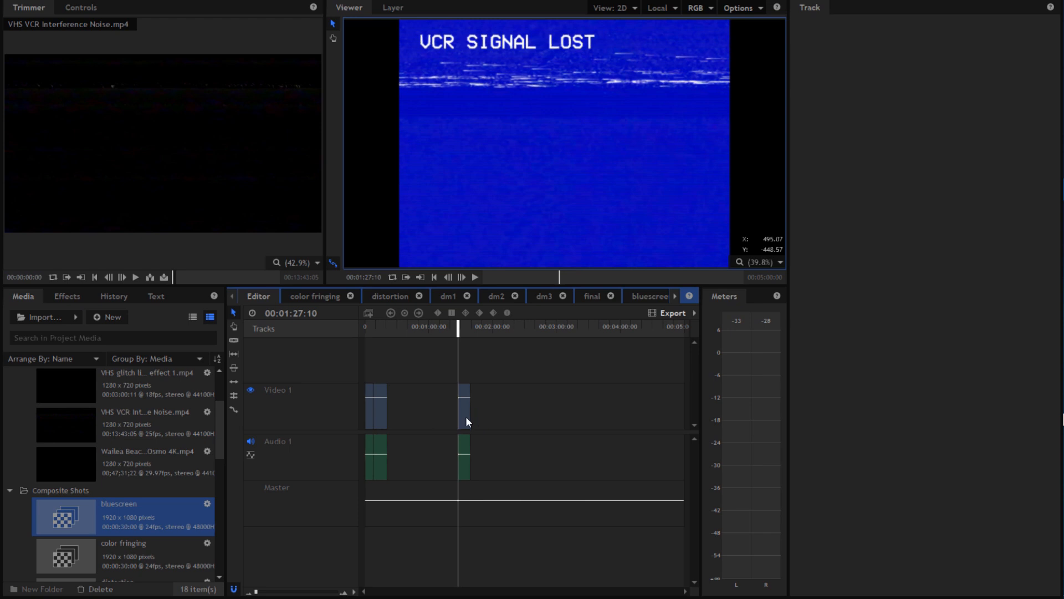
{"action": "left_click_drag", "start_coordinate": [464, 414], "coordinate": [400, 420]}
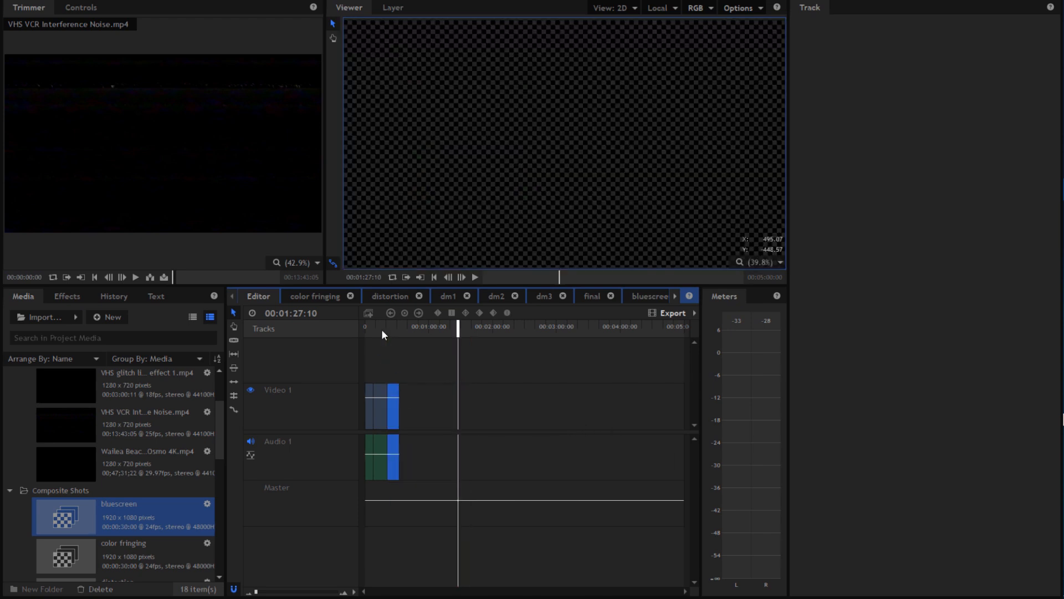
Step: Play back the editor sequence across the transition from the final clip to the VCR SIGNAL LOST blue screen
{"action": "left_click", "coordinate": [381, 328]}
{"action": "left_click", "coordinate": [476, 277]}
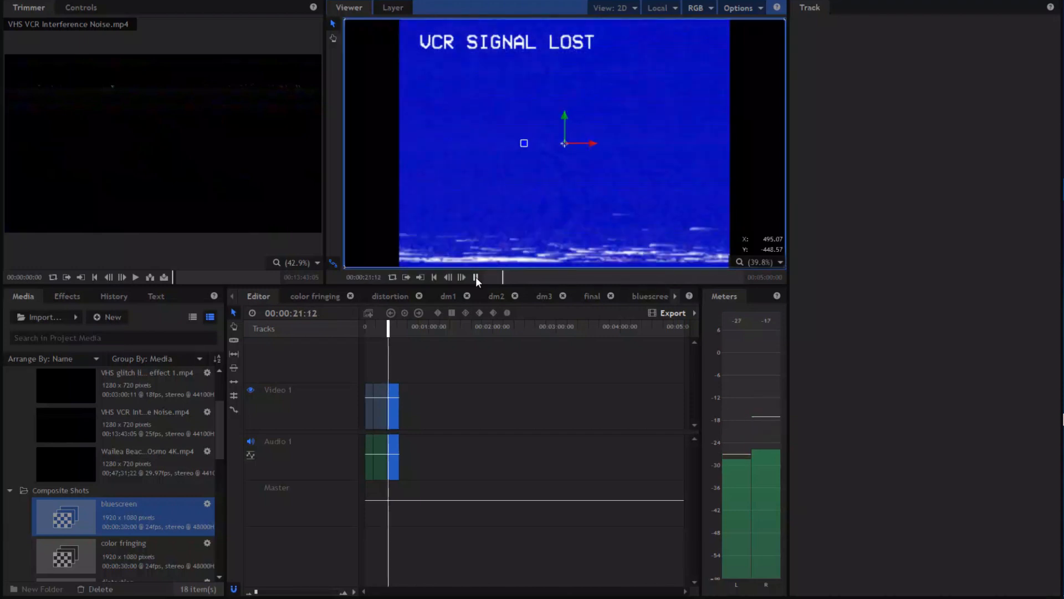
{"action": "left_click", "coordinate": [476, 277]}
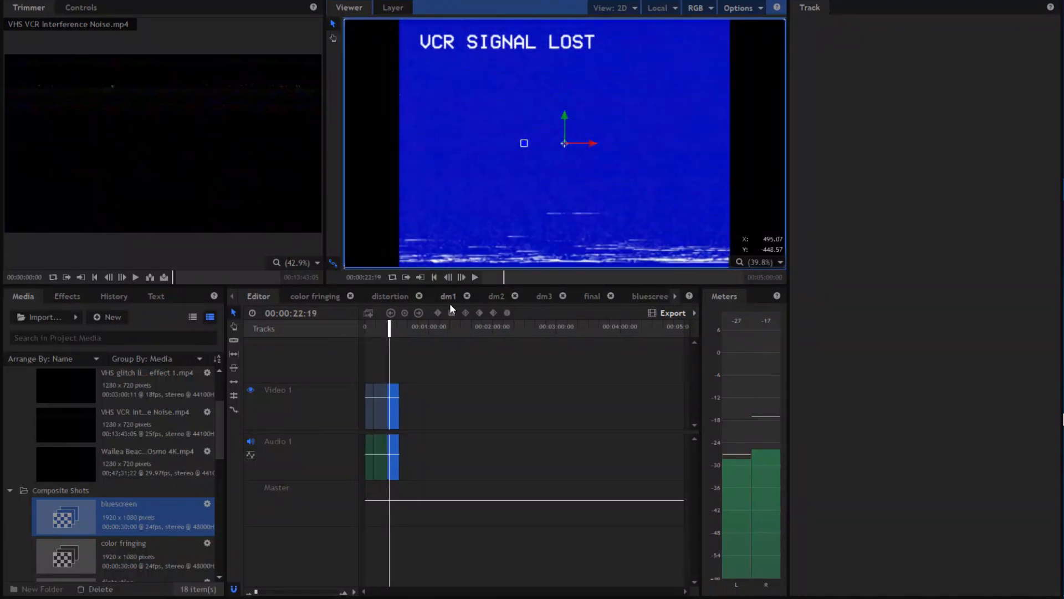